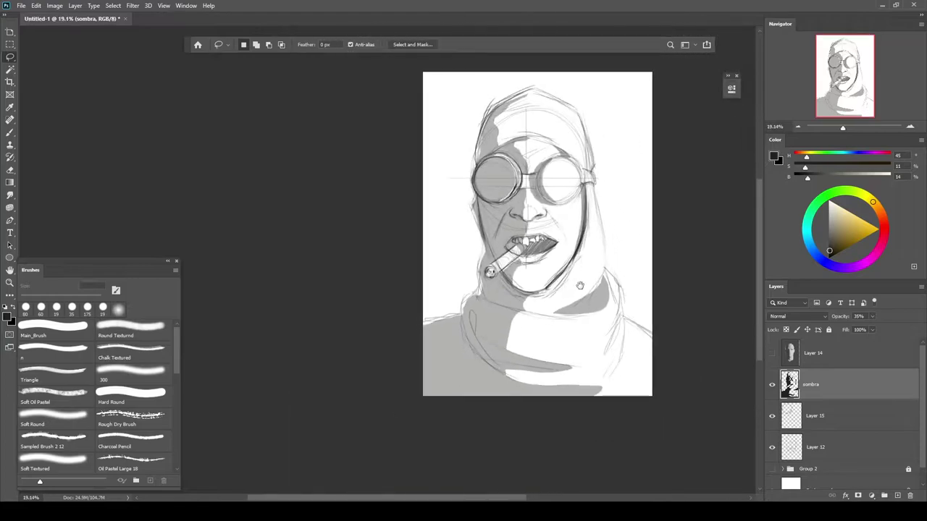
Group the "sombra" shadow layer with the sketch layers Layer 15 and Layer 12
left_click(772, 384)
left_click(807, 426)
left_click(773, 415)
left_click(773, 415)
left_click(772, 385)
left_click(812, 391)
left_click(813, 447, "shift")
key("ctrl+g")
Lower the opacity of the new sketch group and select the locked Group 2 beneath it
left_click(772, 376)
left_click(772, 375)
mouse_move(844, 317)
left_mouse_down()
mouse_move(814, 319)
mouse_move(851, 320)
left_mouse_up()
left_click(810, 387)
left_click(816, 375)
left_click(815, 386)
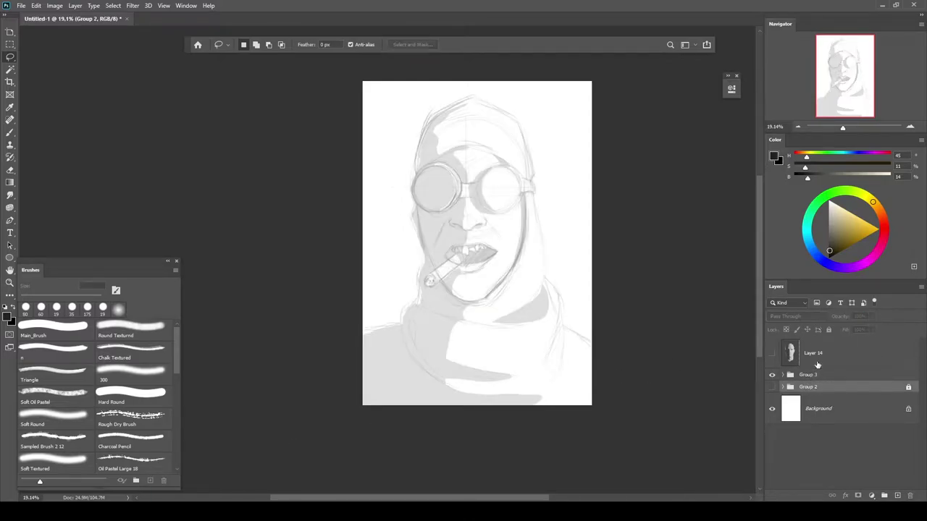
Add an empty layer between the sketch group and Group 2, and pick the Pen tool for tracing the figure
key("ctrl+shift+alt+n")
scroll(402, 365, "up", 3)
key("p")
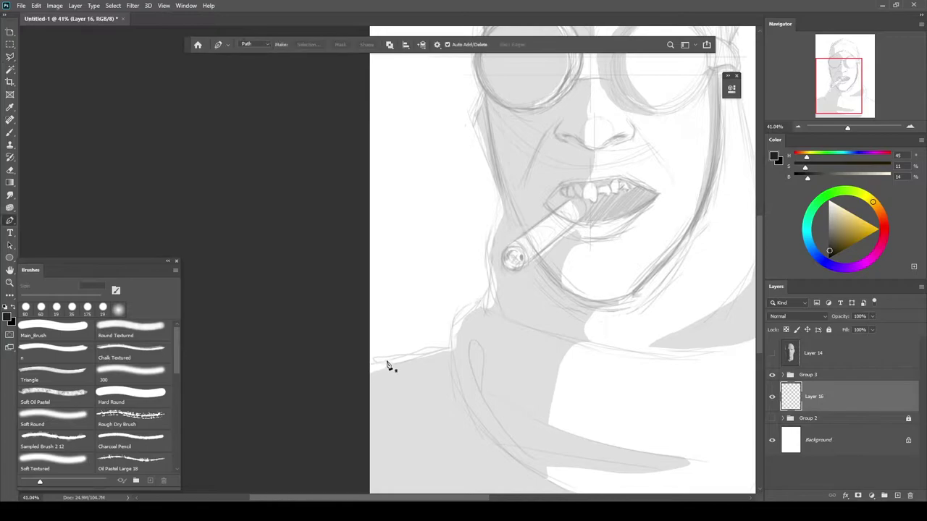
scroll(558, 343, "down", 3)
key("b")
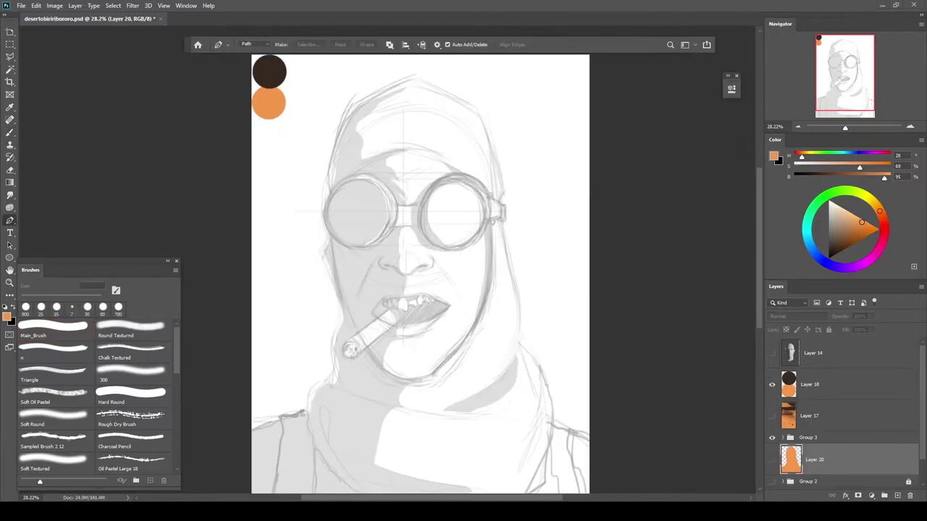
Show the orange silhouette layer and draw an orange circle about 535 px wide over the left goggle lens
left_click(772, 460)
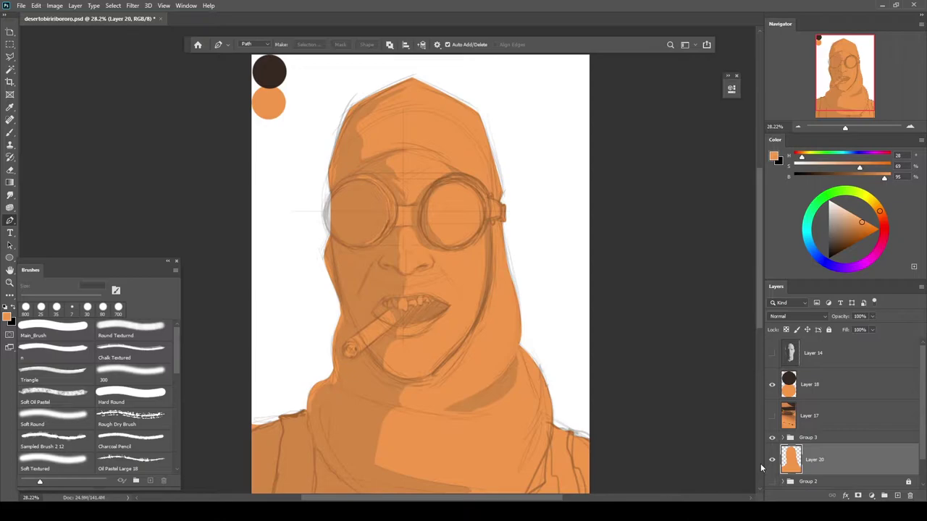
left_click(11, 260)
left_click_drag(325, 178, 407, 261)
scroll(317, 176, "up", 5)
key("ctrl+t")
key("Return")
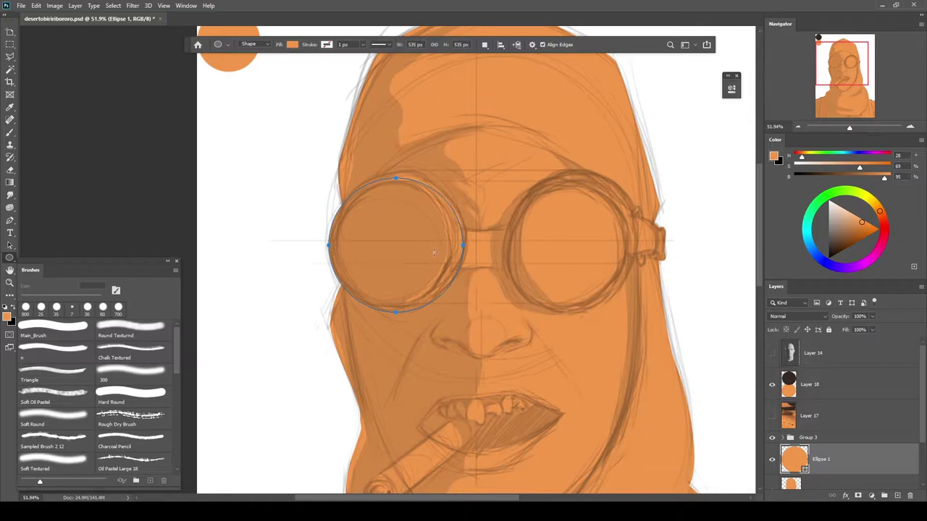
Merge the lens circle with the silhouette layer and check the merged shape by toggling its visibility
scroll(833, 420, "down", 2)
left_click(835, 431, "shift")
left_click(819, 167)
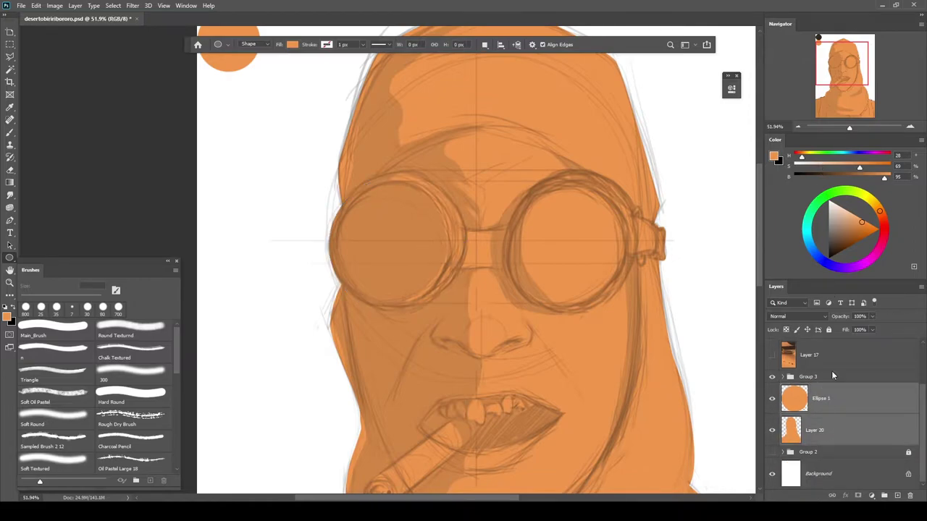
key("ctrl+e")
left_click(772, 434)
left_click(772, 433)
left_click(772, 433)
left_click(772, 433)
Lasso the excess orange above the left shoulder line and cut it from the silhouette
left_click_drag(323, 222, 435, 233)
left_click_drag(551, 264, 503, 262)
left_click_drag(536, 296, 576, 291)
left_click_drag(575, 289, 531, 261)
left_click_drag(584, 273, 457, 238)
mouse_move(488, 279)
left_mouse_down()
mouse_move(448, 149)
mouse_move(523, 65)
left_mouse_up()
left_click_drag(391, 234, 455, 261)
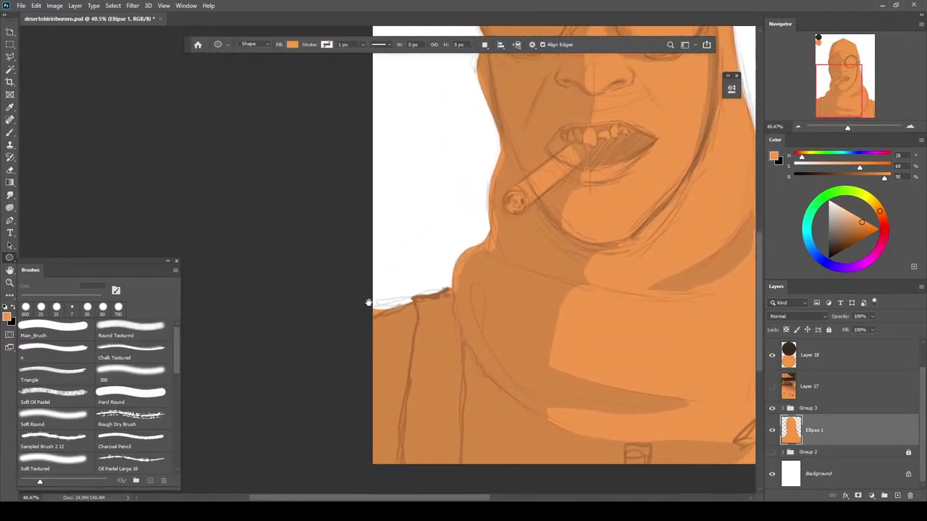
left_click_drag(370, 310, 442, 293)
key("l")
key("shift+l")
key("shift+l")
mouse_move(508, 258)
left_mouse_down()
mouse_move(333, 331)
mouse_move(445, 188)
left_mouse_up()
key("ctrl+x")
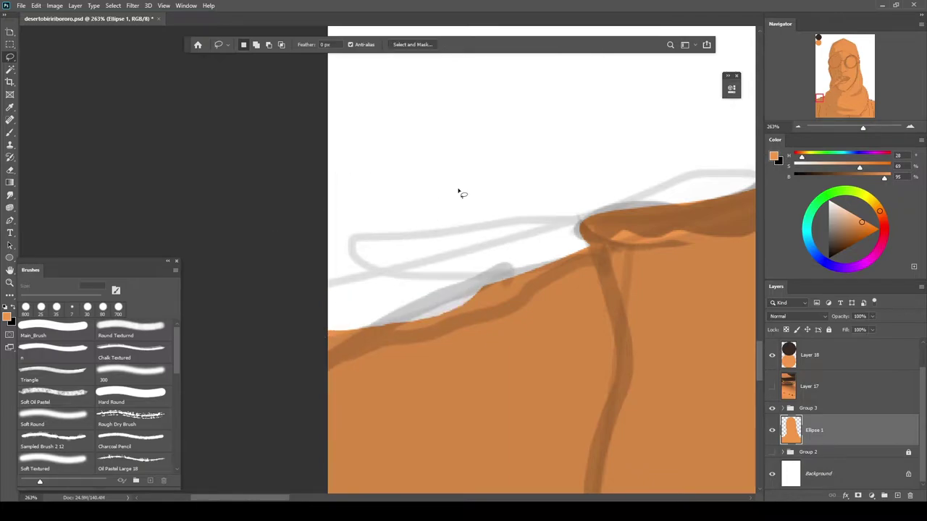
Hide the sketch group to inspect the silhouette's outline, and show the sketch again
scroll(555, 258, "down", 6, "alt")
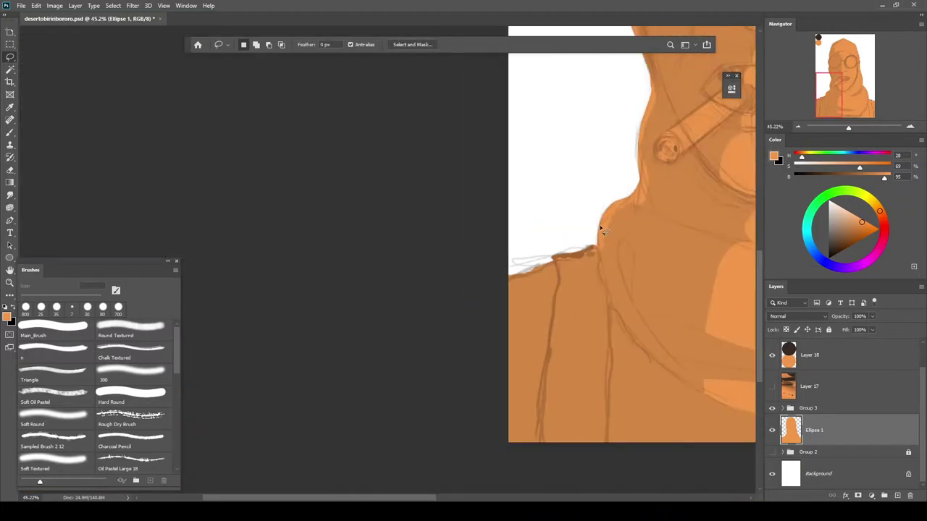
key("b")
left_click(773, 411)
mouse_move(732, 280)
left_mouse_down()
mouse_move(563, 346)
mouse_move(517, 330)
left_mouse_up()
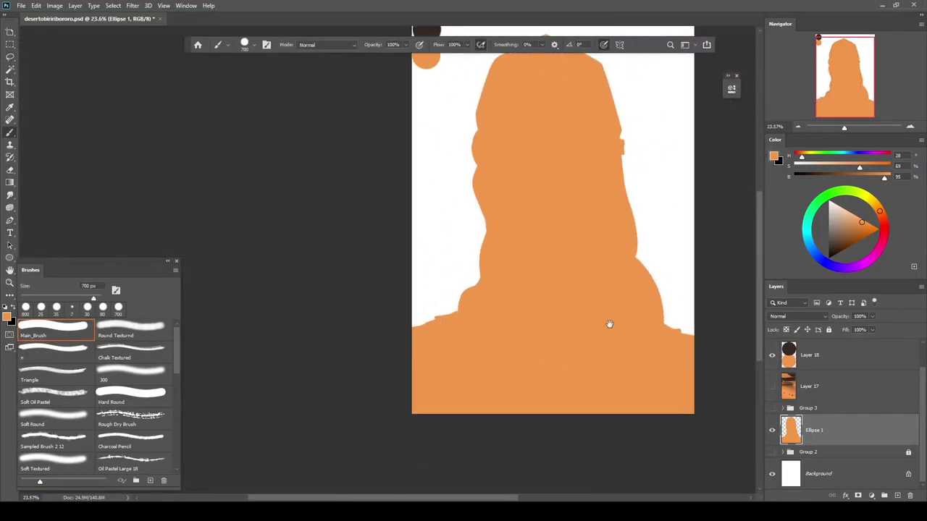
left_click(772, 411)
left_click_drag(436, 317, 579, 319)
Touch up the silhouette's edge at the left shoulder notch with a 7 px brush in the base orange
key("e")
key("b")
left_click(523, 395, "alt")
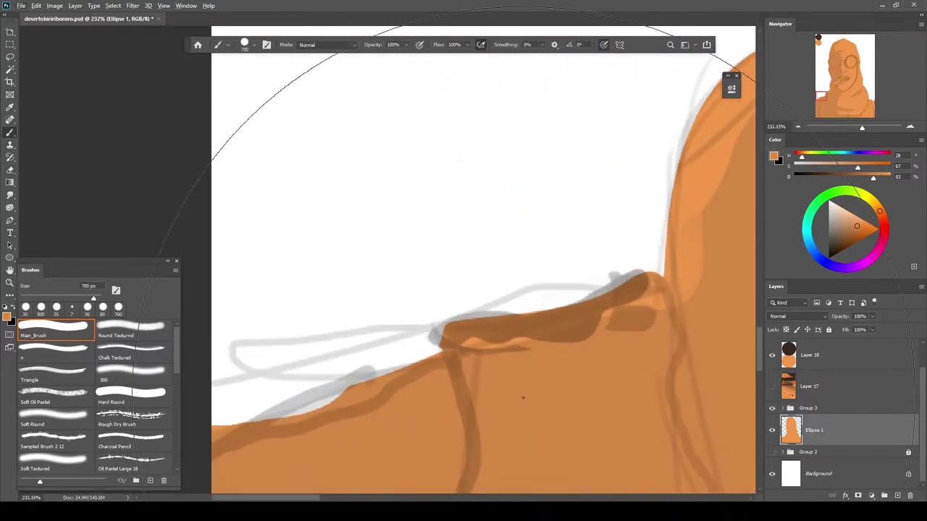
scroll(442, 364, "up", 2, "alt")
scroll(410, 379, "down", 5, "alt")
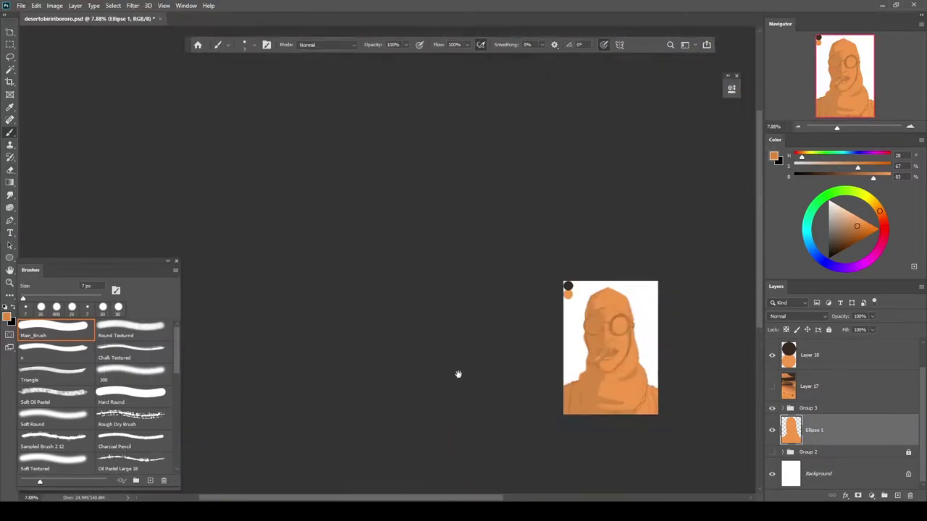
scroll(499, 331, "up", 4, "alt")
scroll(357, 275, "down", 2, "alt")
scroll(362, 274, "up", 9, "alt")
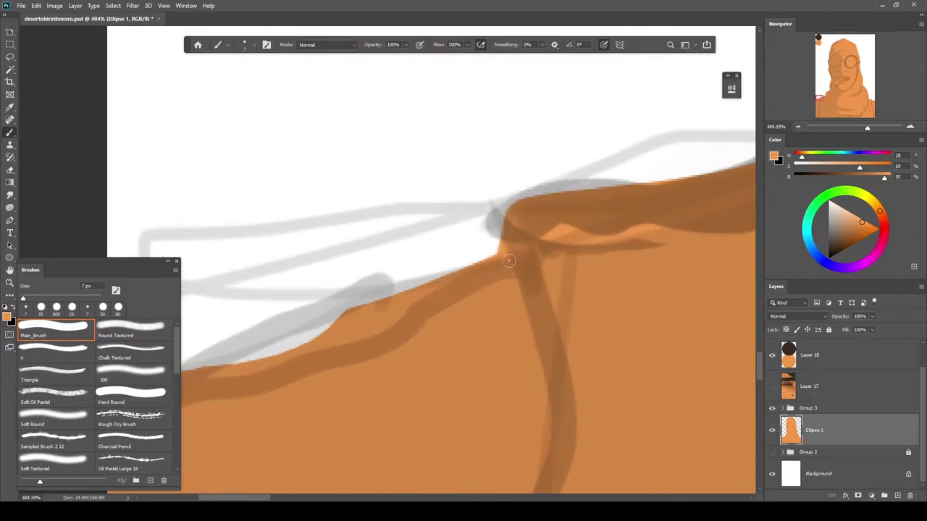
scroll(509, 248, "down", 3, "alt")
scroll(456, 239, "up", 2, "alt")
scroll(575, 238, "down", 2, "alt")
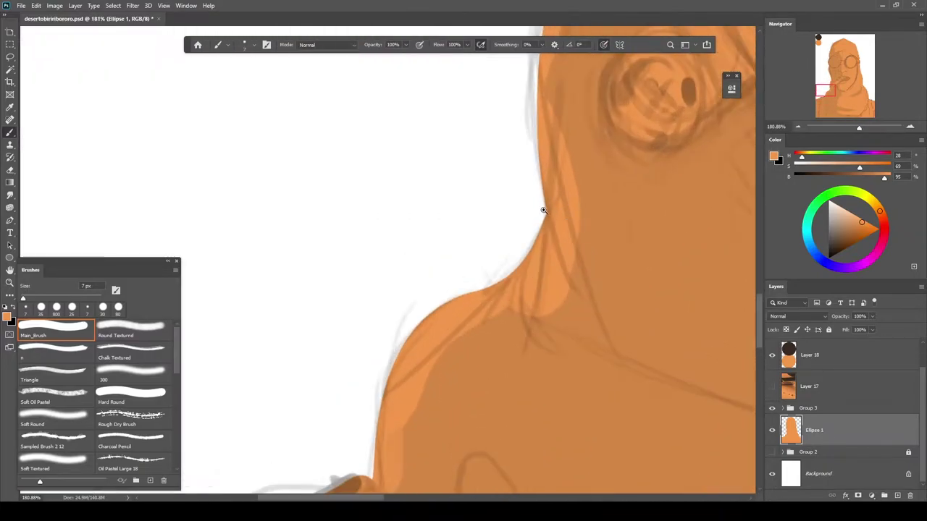
Enlarge the brush to 30 px and fill the silhouette's edge along the left cheek below the goggle
scroll(551, 208, "up", 3, "alt")
scroll(412, 296, "down", 5, "alt")
scroll(395, 265, "up", 3, "alt")
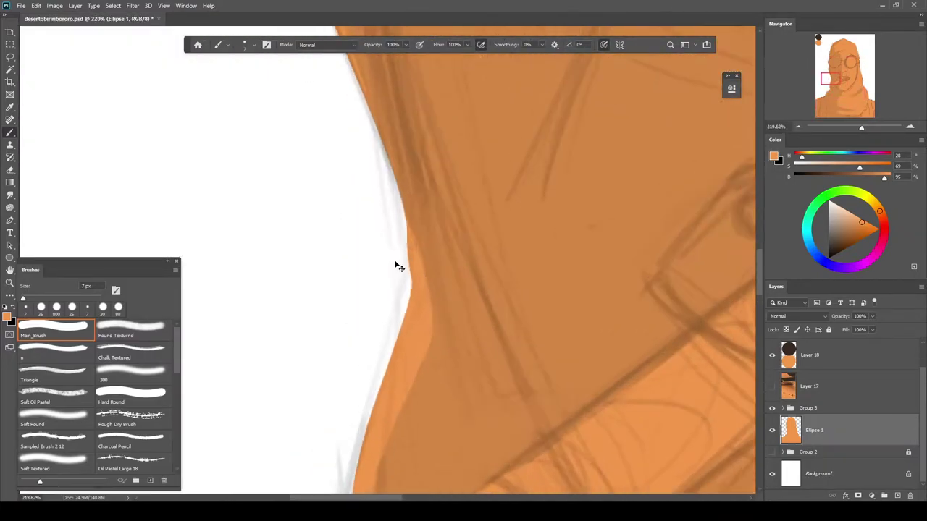
scroll(412, 311, "down", 2, "alt")
key("bracketright")
key("bracketright")
key("bracketright")
key("bracketright")
key("bracketright")
key("bracketright")
left_click_drag(396, 281, 424, 353)
key("ctrl+z")
scroll(408, 181, "up", 3, "alt")
mouse_move(432, 127)
left_mouse_down()
mouse_move(389, 290)
mouse_move(377, 283)
left_mouse_up()
left_click_drag(406, 210, 377, 320)
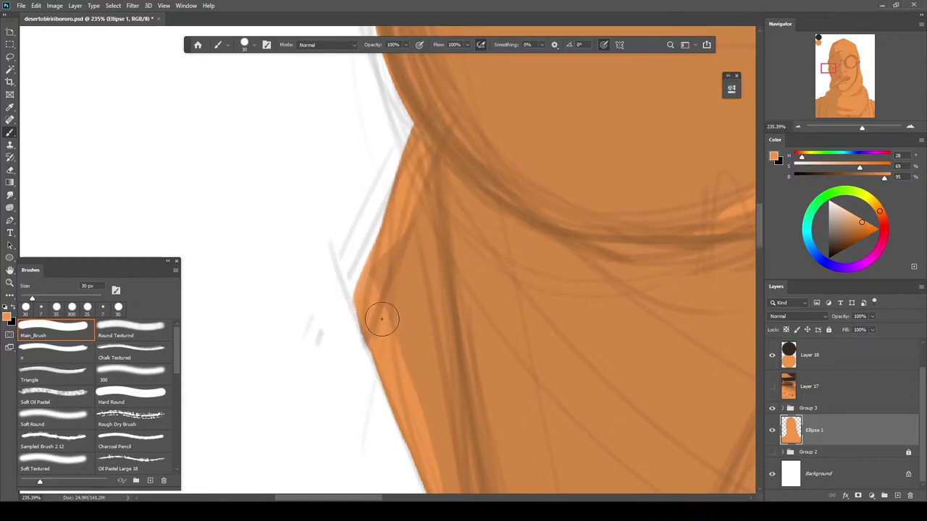
Trim the left cheek corner with a 35 px eraser and smooth the adjoining outline with the brush
key("e")
left_click_drag(329, 261, 353, 347)
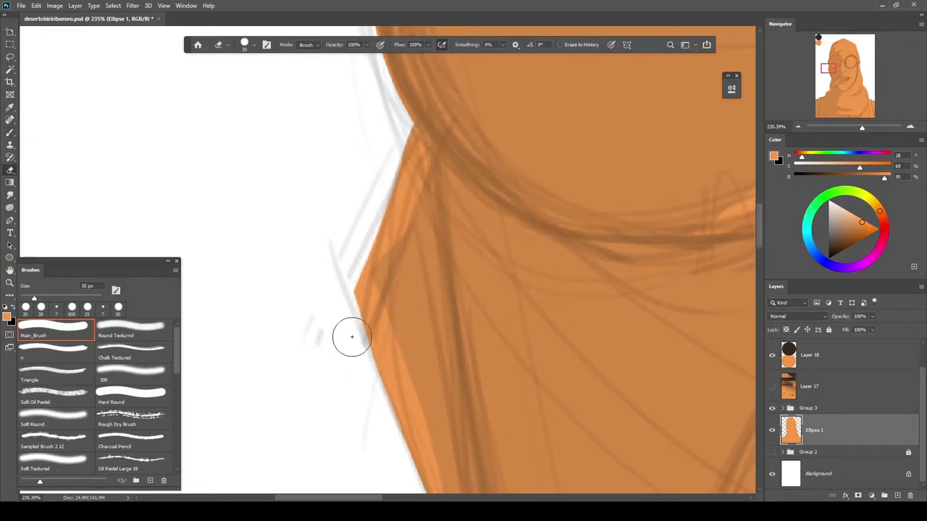
scroll(406, 167, "down", 8)
left_click_drag(442, 123, 423, 229)
key("b")
scroll(395, 174, "up", 2)
mouse_move(393, 172)
left_mouse_down()
mouse_move(410, 225)
mouse_move(255, 370)
left_mouse_up()
Refine the peak of the hood by erasing along its upper edge with the 35 px eraser
key("e")
left_click_drag(480, 81, 550, 79)
mouse_move(484, 75)
left_mouse_down()
mouse_move(536, 68)
mouse_move(438, 82)
left_mouse_up()
left_click_drag(347, 78, 441, 73)
left_click_drag(259, 123, 439, 139)
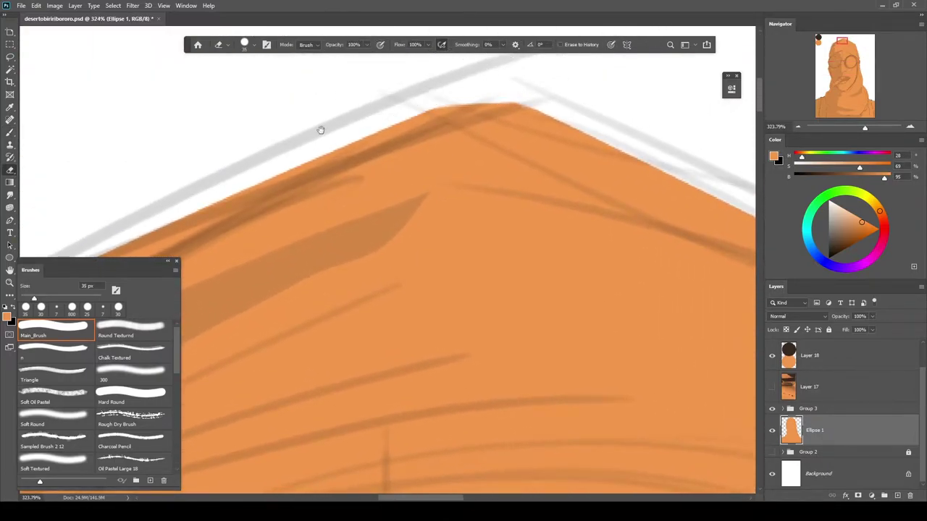
scroll(365, 96, "down", 4, "alt")
scroll(442, 245, "up", 4, "alt")
scroll(492, 319, "down", 4, "alt")
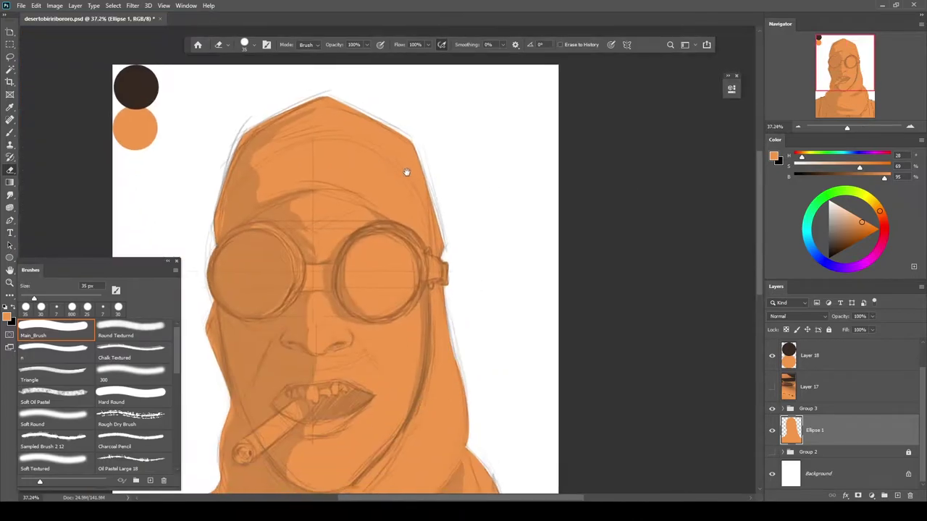
Fill and trim the upper edge of the goggle strap buckle on the right side of the head
scroll(402, 166, "up", 4, "alt")
scroll(509, 183, "down", 3, "alt")
scroll(509, 183, "up", 5, "alt")
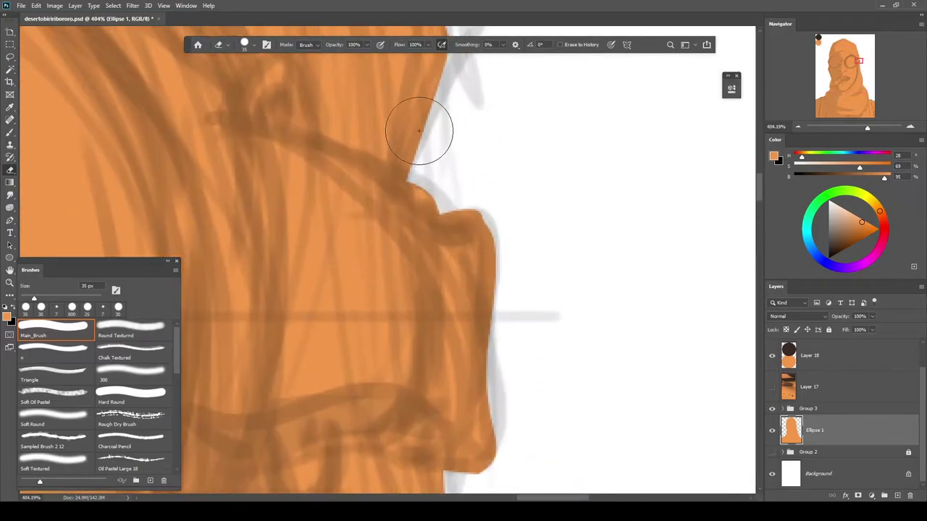
key("b")
left_click_drag(408, 223, 425, 227)
key("e")
left_click_drag(478, 207, 463, 202)
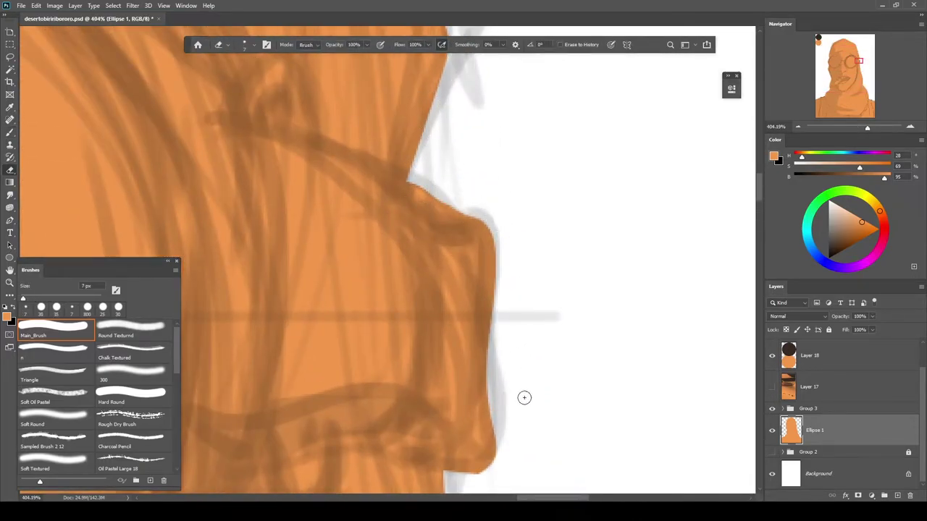
Paint out the outer and lower edge of the goggle strap buckle to match the sketch
scroll(527, 393, "down", 3)
key("b")
left_click_drag(469, 282, 470, 206)
key("e")
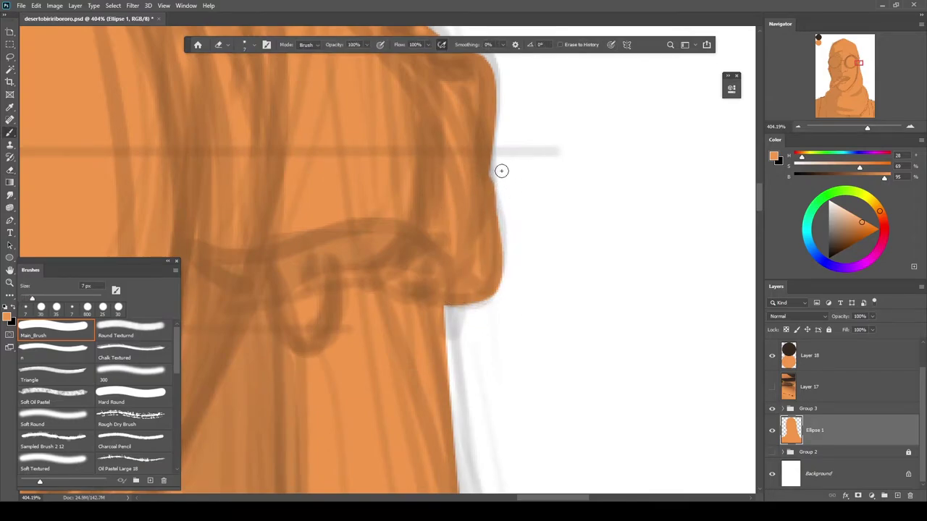
key("b")
scroll(435, 297, "down", 8)
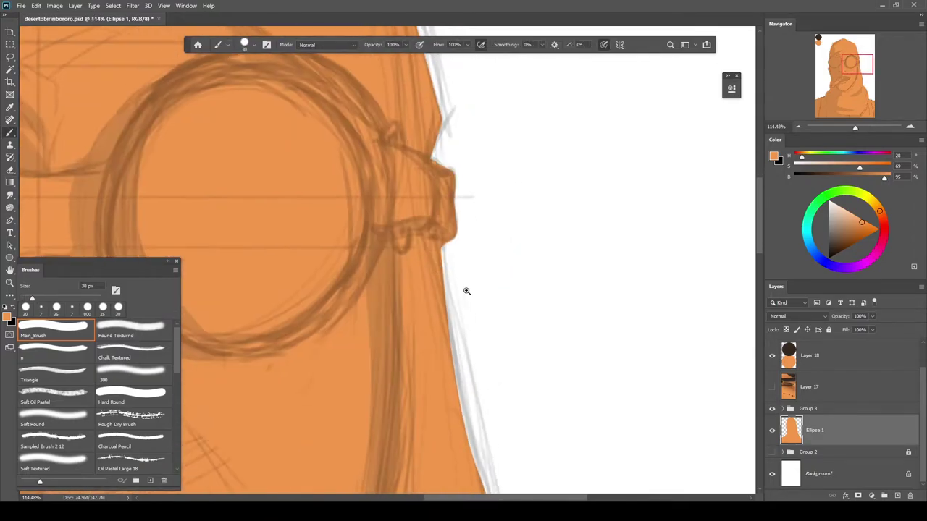
Rotate the canvas and smooth the hood's right edge below the goggle strap with a 30 px brush
scroll(458, 402, "up", 5)
key("r")
mouse_move(482, 254)
left_mouse_down()
mouse_move(364, 168)
mouse_move(299, 267)
left_mouse_up()
key("b")
mouse_move(343, 224)
left_mouse_down()
mouse_move(335, 389)
mouse_move(341, 243)
mouse_move(338, 297)
left_mouse_up()
key("ctrl+z")
key("ctrl+z")
left_click_drag(336, 209, 342, 306)
key("r")
mouse_move(320, 275)
left_mouse_down()
mouse_move(468, 188)
mouse_move(485, 217)
left_mouse_up()
key("b")
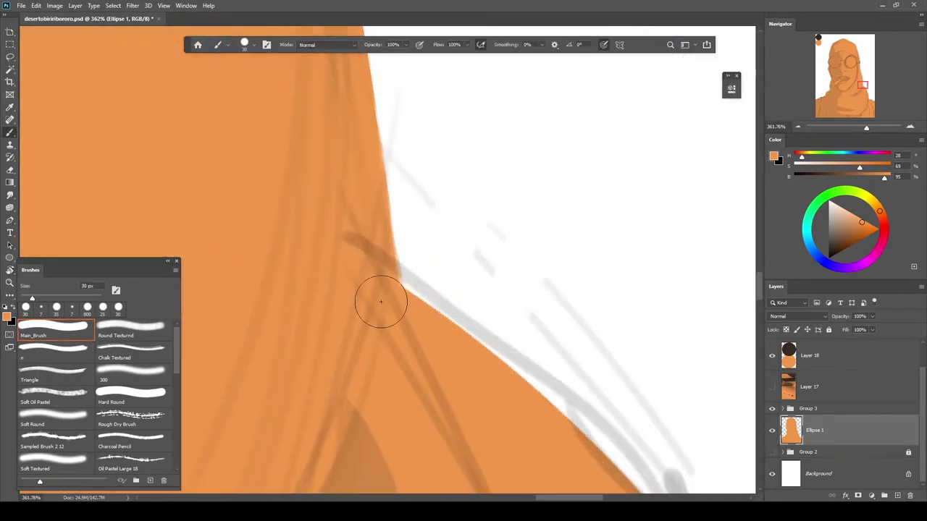
Reshape the silhouette's right shoulder edge along the sketched collar lines with the brush and a 7 px eraser
scroll(383, 278, "down", 6)
left_click_drag(381, 275, 328, 72)
scroll(447, 205, "down", 2)
left_click_drag(448, 204, 516, 202)
mouse_move(438, 249)
left_mouse_down()
mouse_move(474, 272)
mouse_move(552, 270)
mouse_move(559, 298)
left_mouse_up()
left_click_drag(571, 307, 426, 256)
left_click_drag(397, 233, 517, 258)
key("e")
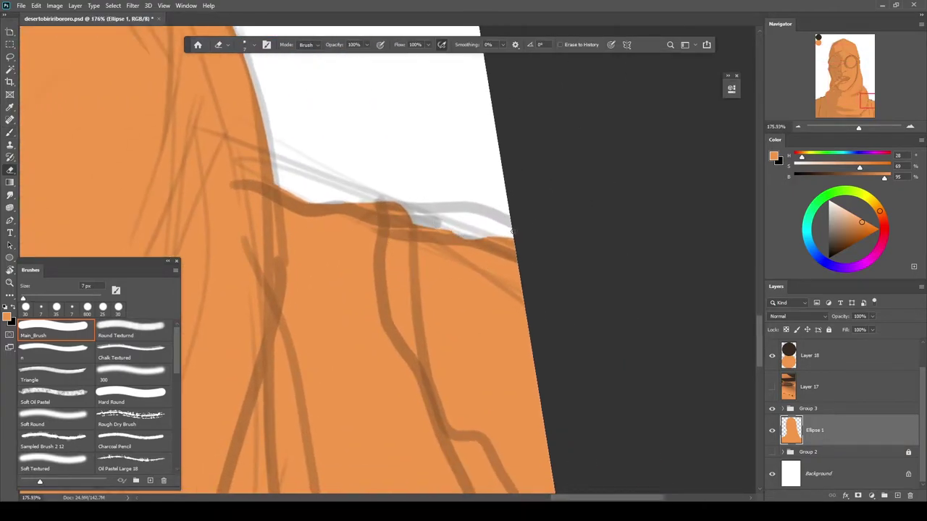
scroll(458, 219, "up", 2)
key("b")
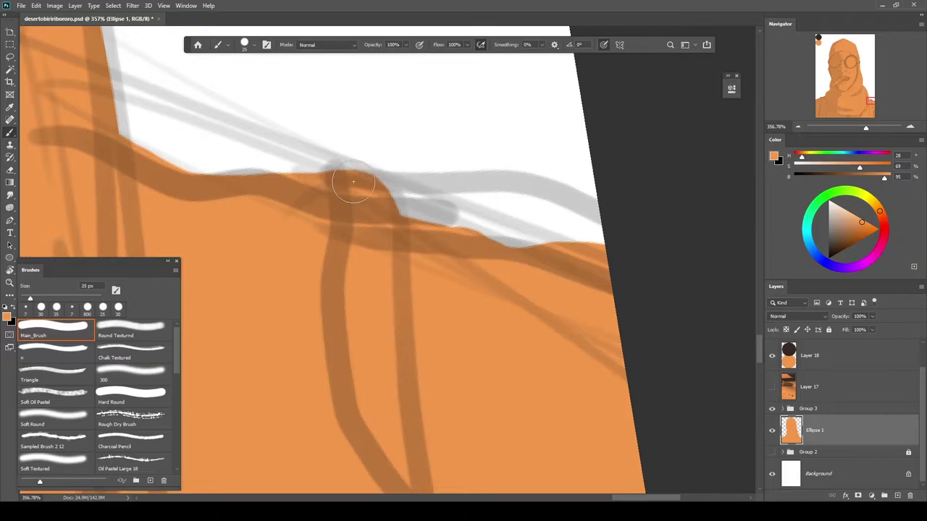
scroll(360, 163, "down", 5)
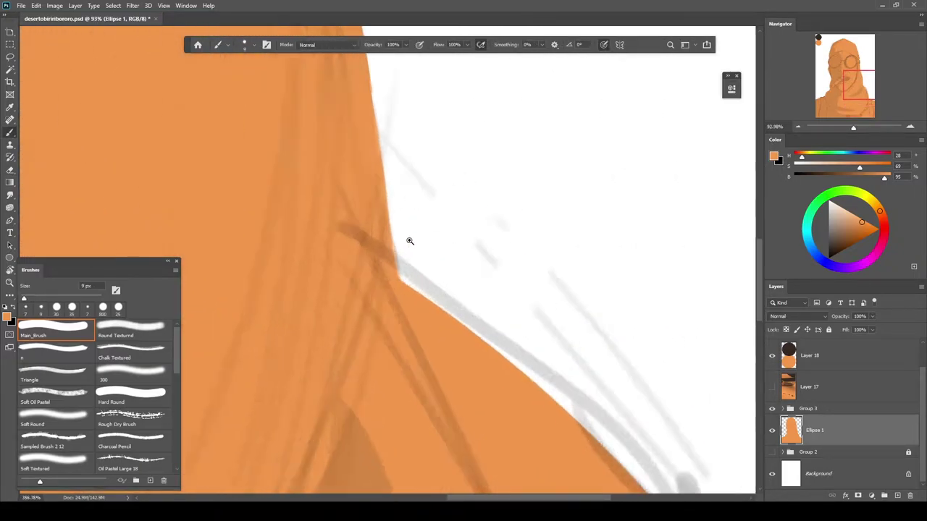
Reset the canvas rotation to 0° and lower the opacity of Group 3 to about 11%
left_click_drag(410, 241, 416, 237)
left_click_drag(433, 341, 427, 230)
key("r")
left_click_drag(511, 187, 474, 170)
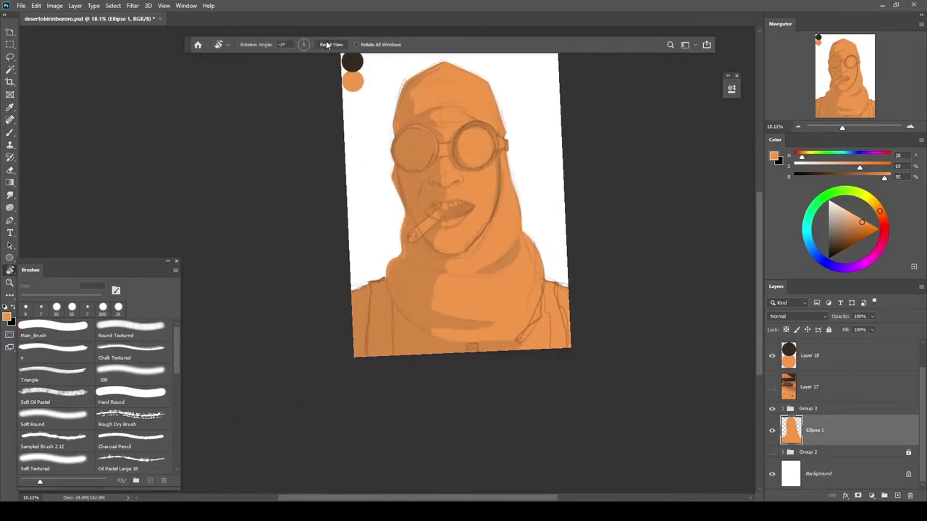
left_click(329, 44)
left_click(830, 409)
left_click_drag(848, 317, 835, 320)
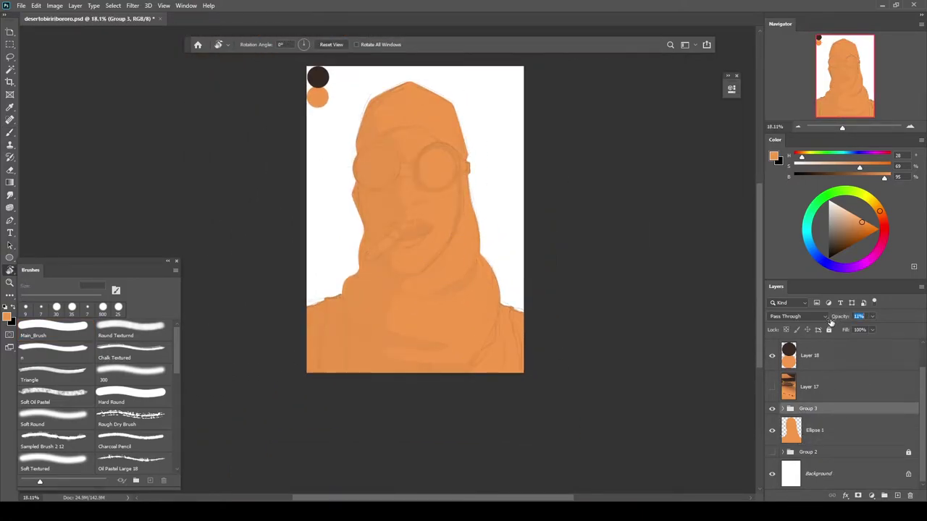
Add a layer above the silhouette, sample the dark brown swatch and adjust it to a muted red (H 13, S 42, B 65)
left_click(815, 430)
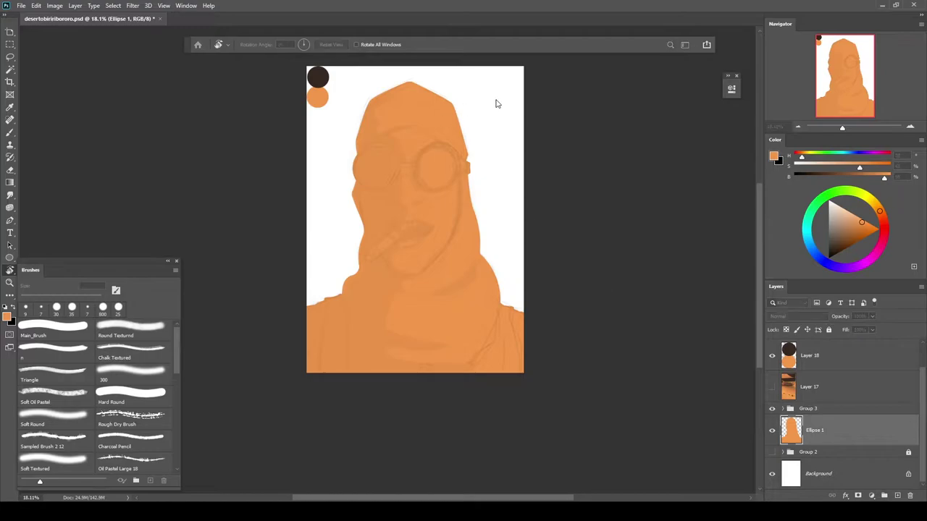
key("ctrl+alt+shift+n")
mouse_move(391, 142)
left_mouse_down()
mouse_move(431, 145)
mouse_move(414, 226)
left_mouse_up()
key("b")
mouse_move(414, 225)
left_mouse_down()
mouse_move(440, 224)
mouse_move(415, 225)
left_mouse_up()
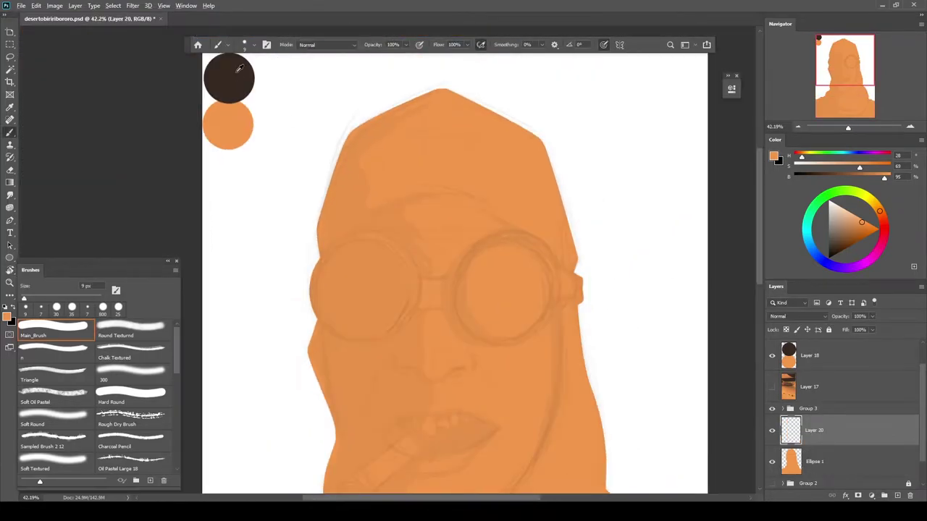
left_click(238, 71, "alt")
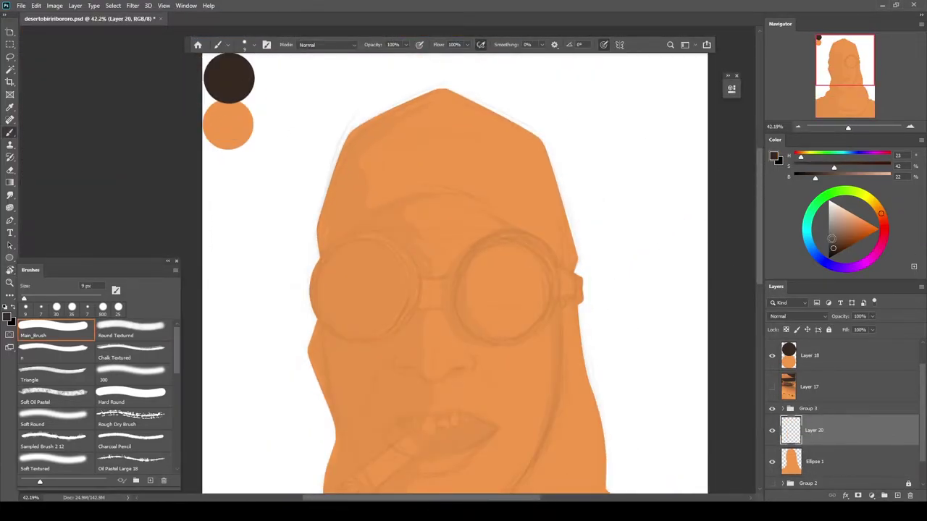
scroll(507, 210, "up", 4)
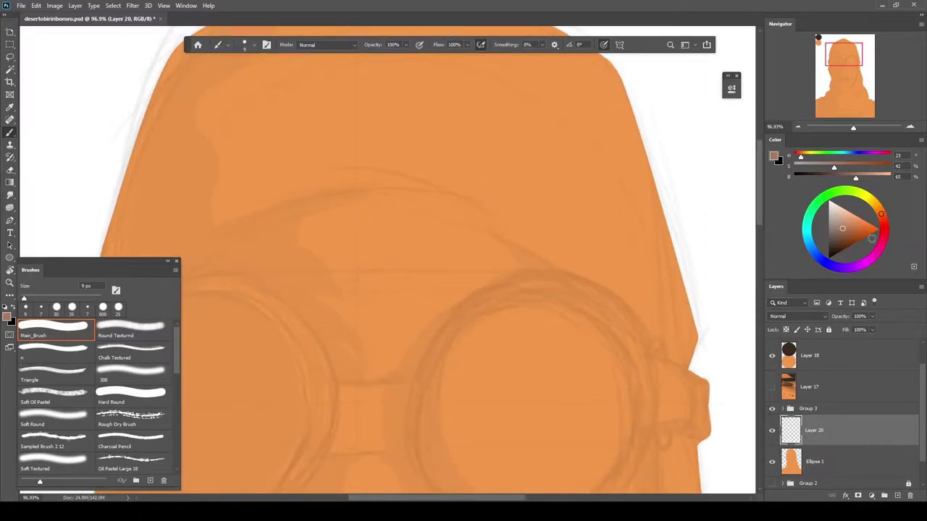
scroll(597, 279, "down", 5)
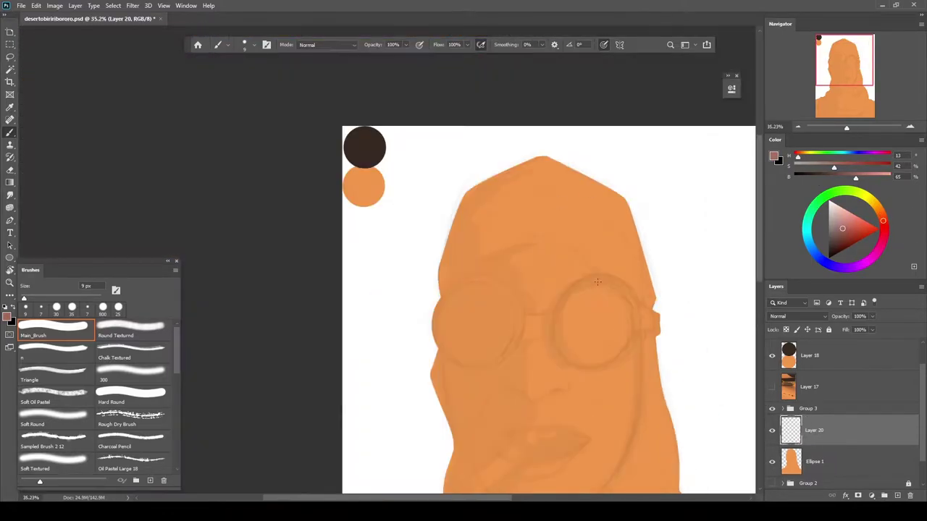
Enlarge the brush to 400 px and undo the first trial strokes on the shadow layer
mouse_move(503, 313)
left_mouse_down()
mouse_move(565, 301)
mouse_move(573, 277)
mouse_move(508, 205)
left_mouse_up()
key("bracketright")
key("bracketright")
key("bracketright")
key("bracketright")
key("bracketright")
key("bracketright")
key("bracketright")
key("bracketright")
key("ctrl+z")
key("ctrl+z")
Brush muted red shadow over the hood and goggle on the left side and clip Layer 20 to the silhouette layer
left_click_drag(363, 84, 455, 66)
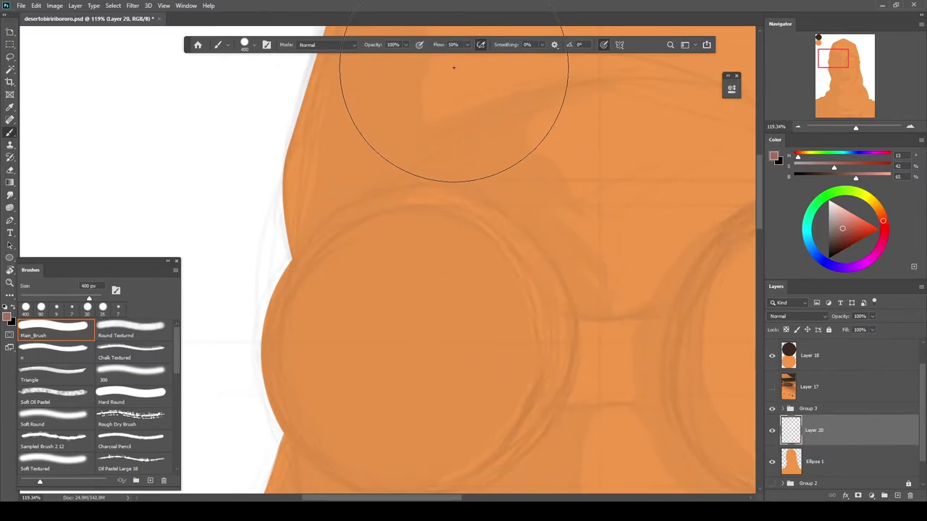
mouse_move(590, 299)
left_mouse_down()
mouse_move(528, 193)
mouse_move(450, 153)
mouse_move(499, 197)
mouse_move(419, 155)
mouse_move(406, 178)
mouse_move(530, 113)
mouse_move(563, 212)
left_mouse_up()
scroll(464, 155, "down", 6)
left_click_drag(458, 148, 493, 273)
mouse_move(462, 272)
left_mouse_down()
mouse_move(420, 288)
mouse_move(448, 257)
mouse_move(445, 159)
mouse_move(410, 217)
left_mouse_up()
left_click(867, 443, "alt")
Shade the left side of the face, scarf and shoulder with soft 400 px strokes at 15% flow
mouse_move(410, 217)
left_mouse_down()
mouse_move(529, 138)
mouse_move(382, 238)
mouse_move(393, 290)
mouse_move(482, 161)
mouse_move(366, 315)
left_mouse_up()
left_click_drag(363, 404, 370, 172, "space")
mouse_move(489, 221)
left_mouse_down()
mouse_move(494, 232)
mouse_move(397, 155)
mouse_move(502, 206)
mouse_move(443, 290)
mouse_move(401, 282)
left_mouse_up()
scroll(478, 267, "down", 14)
scroll(467, 270, "up", 9)
mouse_move(523, 283)
left_mouse_down()
mouse_move(542, 253)
mouse_move(459, 296)
mouse_move(480, 393)
mouse_move(539, 360)
mouse_move(502, 346)
mouse_move(482, 310)
left_mouse_up()
left_click_drag(488, 361, 444, 267, "space")
mouse_move(469, 283)
left_mouse_down()
mouse_move(467, 333)
mouse_move(435, 282)
mouse_move(424, 297)
mouse_move(416, 190)
left_mouse_up()
scroll(484, 230, "down", 2)
mouse_move(500, 316)
left_mouse_down()
mouse_move(499, 346)
mouse_move(441, 261)
mouse_move(470, 377)
mouse_move(465, 325)
mouse_move(497, 355)
mouse_move(425, 355)
mouse_move(485, 412)
mouse_move(347, 343)
mouse_move(382, 310)
left_mouse_up()
scroll(444, 362, "down", 2)
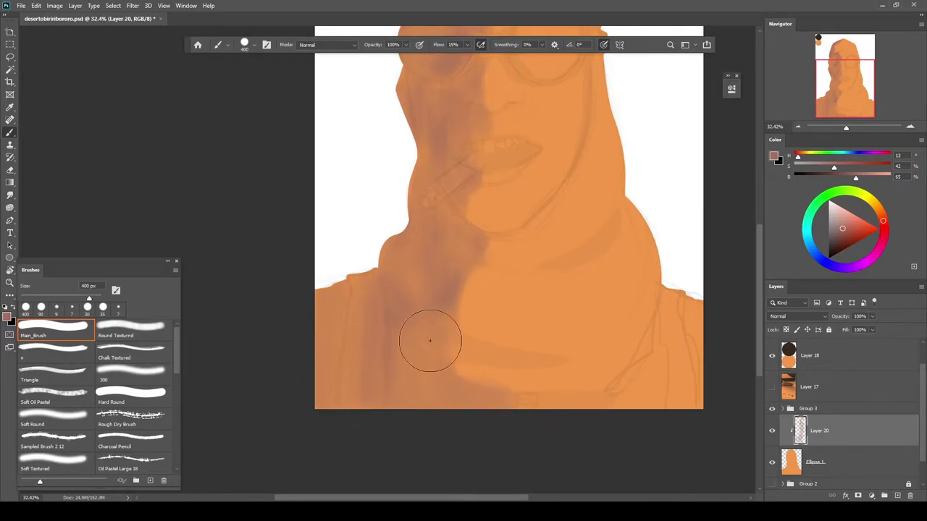
Paint shadow folds across the lower scarf and along the scarf below the jaw on the right
left_click_drag(453, 337, 525, 359)
left_click_drag(441, 356, 558, 357)
scroll(553, 335, "down", 4)
scroll(552, 333, "up", 2)
left_click(531, 325)
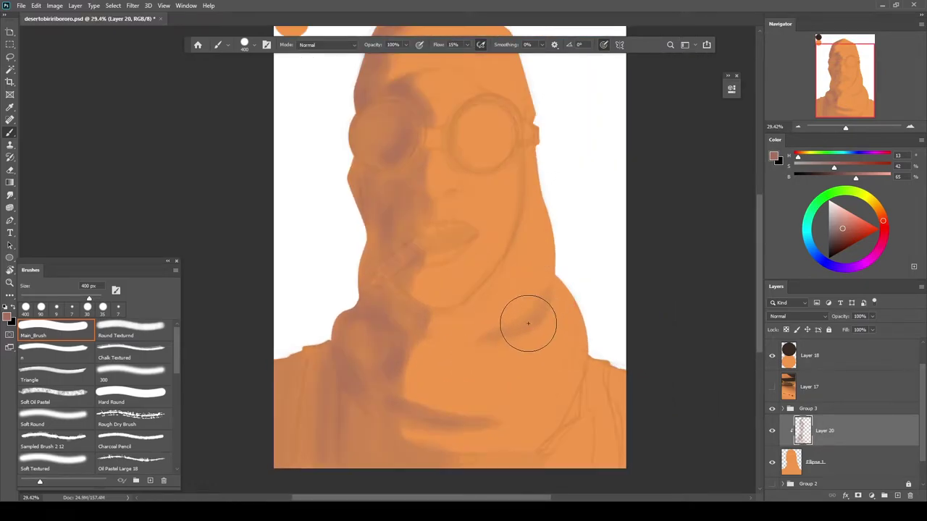
Reduce the brush to 150 px and shade the inner hood edge, the right goggle's rim and the brow above it
scroll(506, 237, "up", 2)
key("bracketleft")
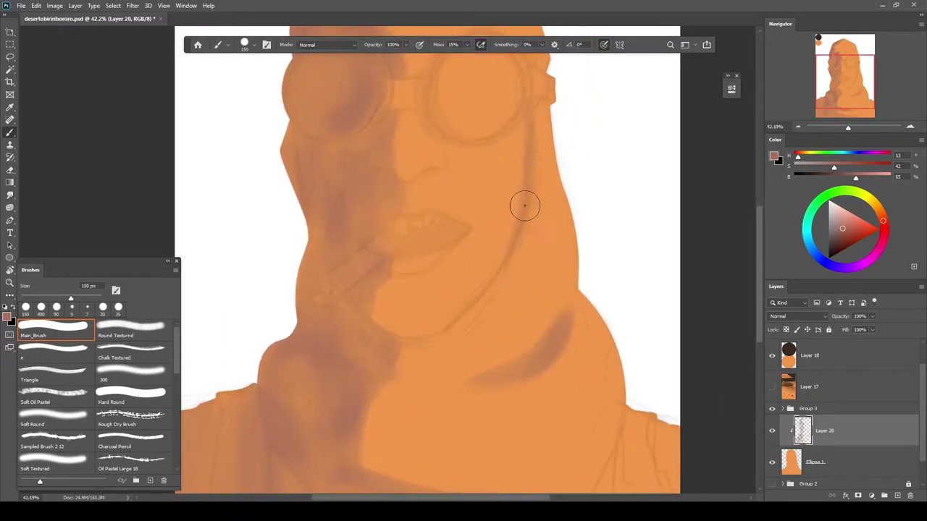
scroll(394, 203, "up", 2)
left_click_drag(404, 191, 447, 236)
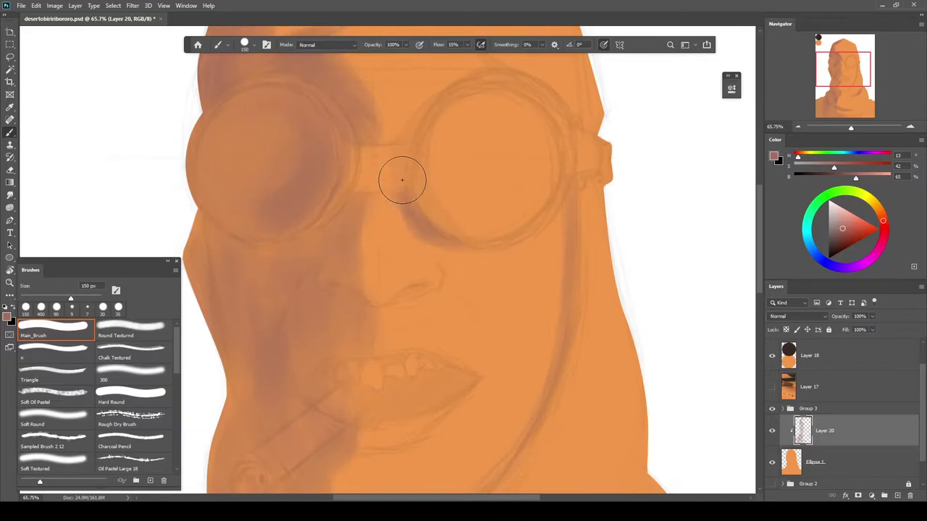
scroll(404, 145, "up", 2)
scroll(499, 119, "down", 4)
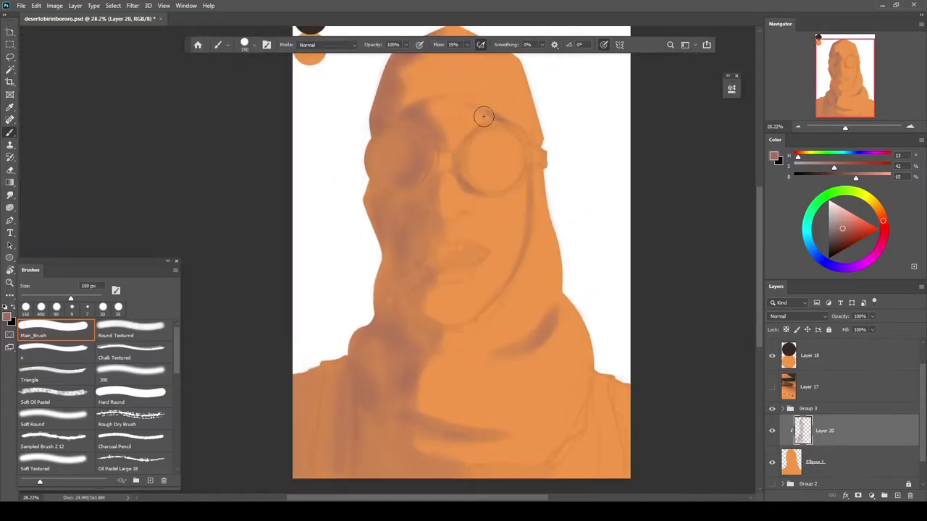
key("e")
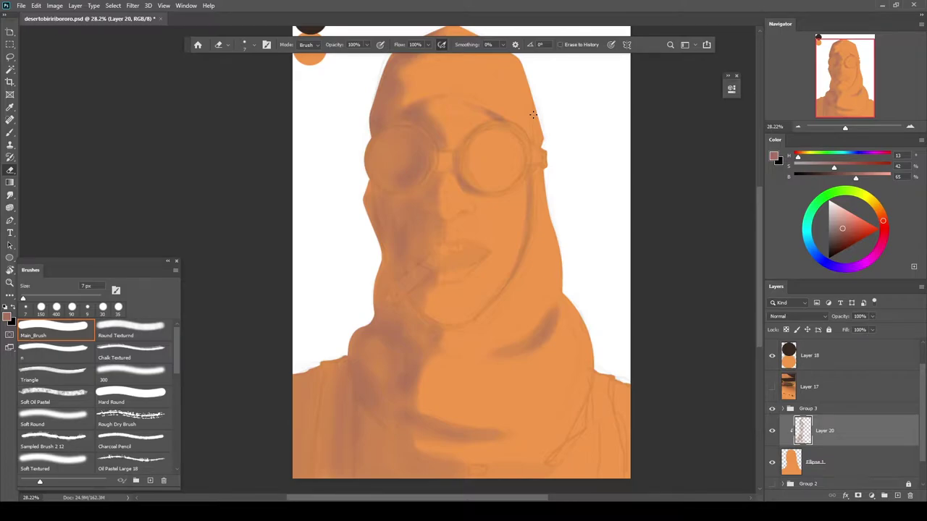
scroll(545, 226, "down", 2)
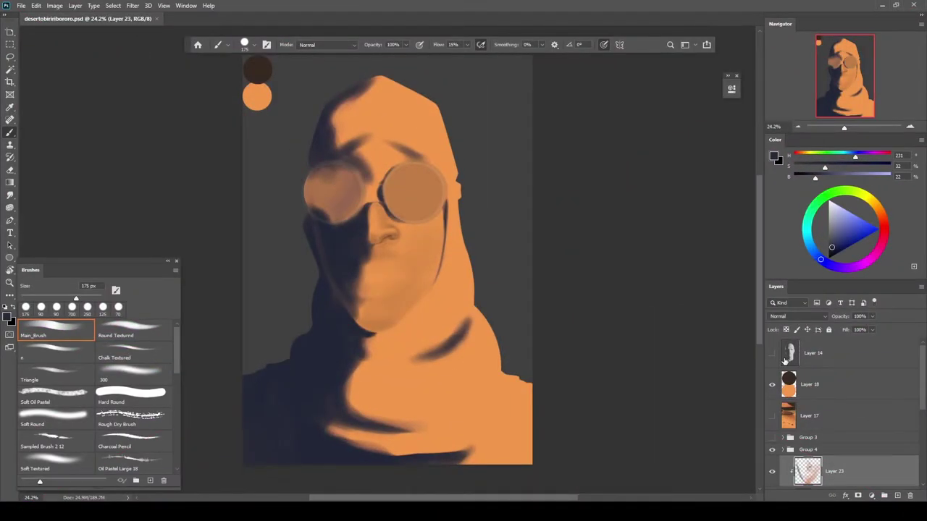
Compare the painted figure with the sketch by repeatedly showing and hiding Group 3
left_click(774, 438)
left_click(773, 438)
left_click(773, 438)
left_click(774, 438)
left_click(774, 438)
left_click(774, 438)
left_click(772, 438)
left_click(772, 438)
Sample the dark blue of the face shadow (H 226, S 40, B 22) and make Layer 22 active
left_click_drag(366, 194, 436, 199)
left_click(400, 257, "alt")
left_click_drag(453, 242, 509, 290)
left_click_drag(499, 254, 433, 302)
left_click(433, 302, "alt")
scroll(433, 302, "down", 5)
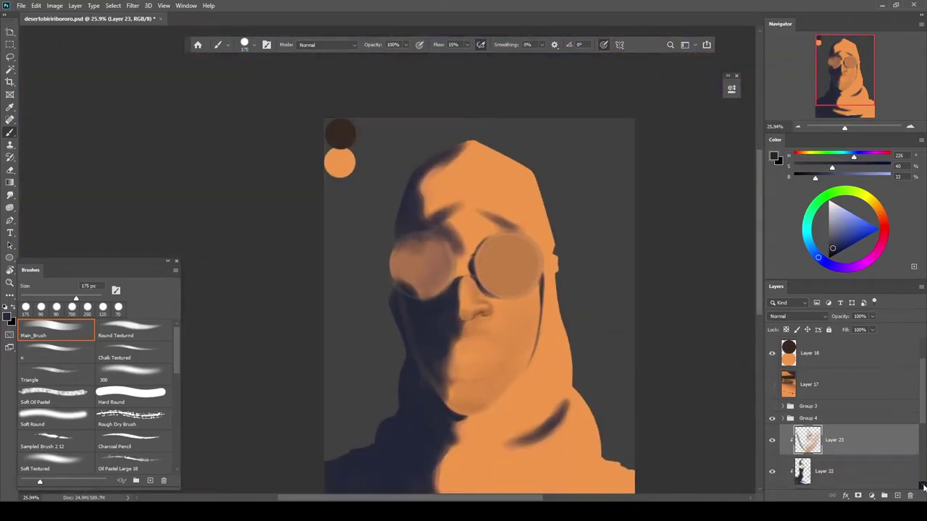
key("alt+bracketleft")
Draw the upper edge of the goggle bridge in dark blue with a 10 px brush
scroll(527, 236, "up", 5)
key("bracketleft")
key("bracketleft")
key("bracketleft")
scroll(527, 217, "down", 3)
scroll(441, 190, "up", 5)
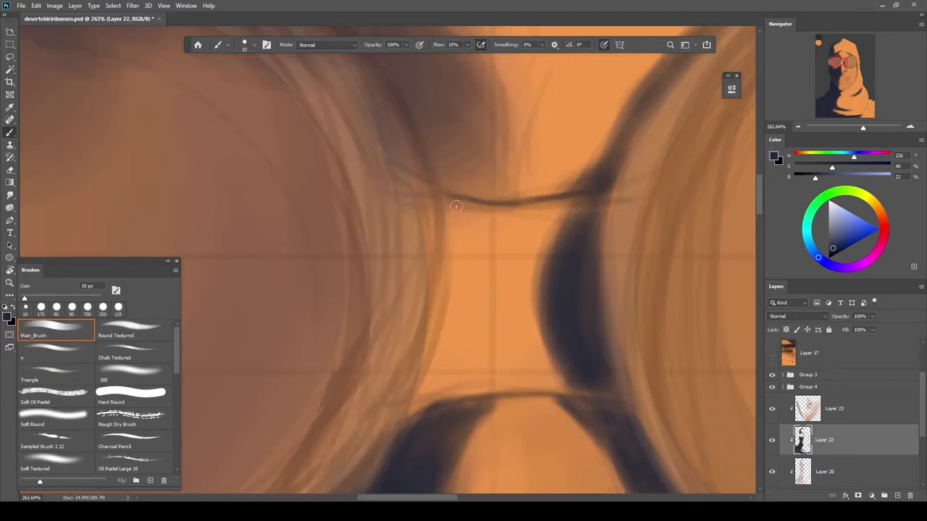
scroll(457, 199, "down", 3)
scroll(460, 217, "up", 3)
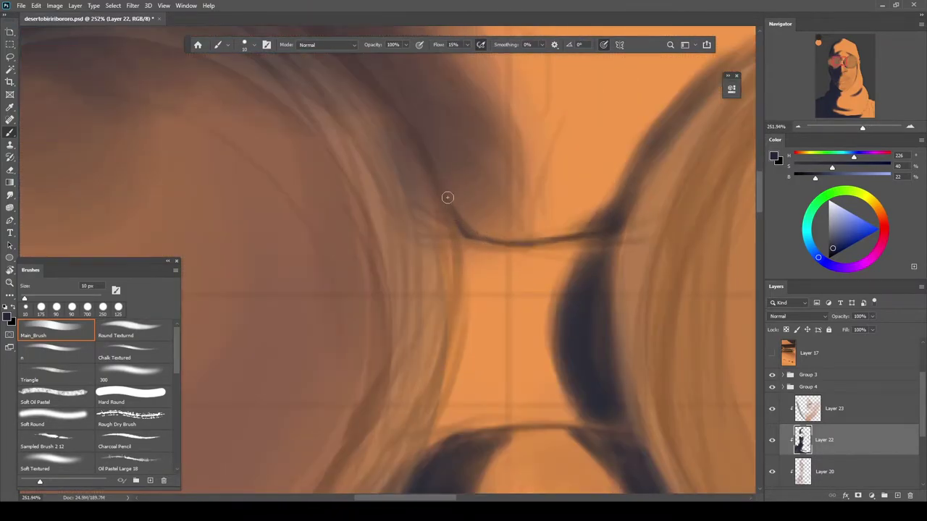
Hide the sketch group and clean up the bridge line beside the right lens with a 35 px eraser
scroll(469, 229, "down", 6)
scroll(469, 322, "up", 5)
key("bracketright")
key("bracketright")
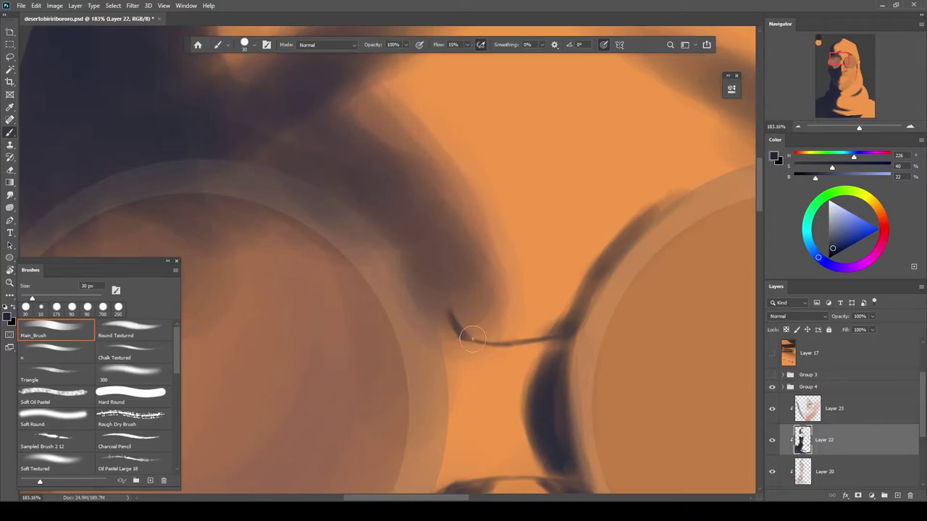
key("e")
left_click(559, 349)
left_click_drag(559, 351, 490, 278)
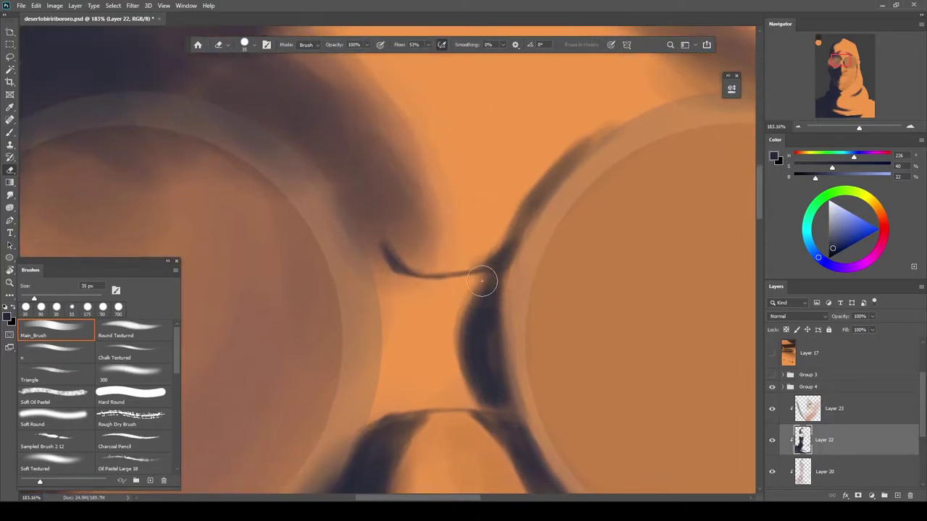
Darken the right goggle's upper rim and its join with the bridge using a 30 px brush, checking against the sketch
key("b")
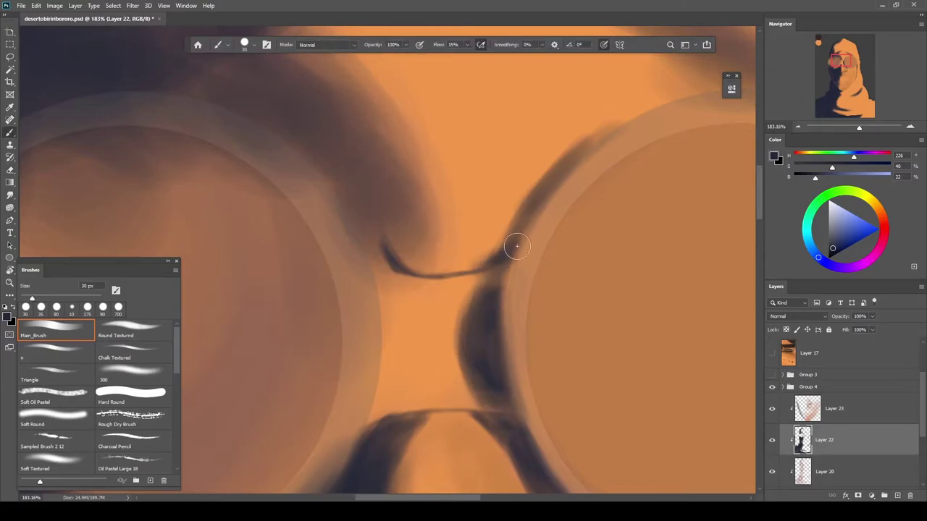
left_click_drag(567, 171, 612, 135)
mouse_move(623, 134)
left_mouse_down()
mouse_move(473, 265)
mouse_move(546, 220)
left_mouse_up()
key("e")
key("b")
mouse_move(470, 263)
left_mouse_down()
mouse_move(618, 230)
mouse_move(406, 269)
left_mouse_up()
left_click(772, 375)
left_click_drag(500, 259, 565, 262)
left_click(772, 375)
Extend the brow shadow above the right lens down to the goggle rim with the 30 px brush
scroll(518, 272, "up", 2)
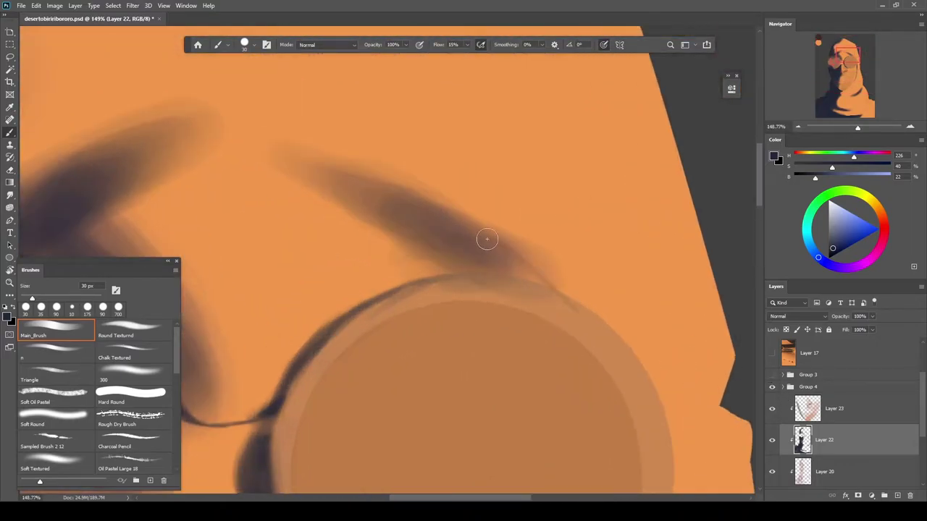
left_click_drag(499, 250, 549, 294)
left_click_drag(511, 266, 546, 299)
left_click(772, 375)
scroll(500, 298, "up", 2)
mouse_move(500, 257)
left_mouse_down()
mouse_move(554, 304)
mouse_move(526, 268)
left_mouse_up()
left_click(772, 375)
left_click_drag(568, 300, 485, 247)
scroll(333, 212, "down", 2)
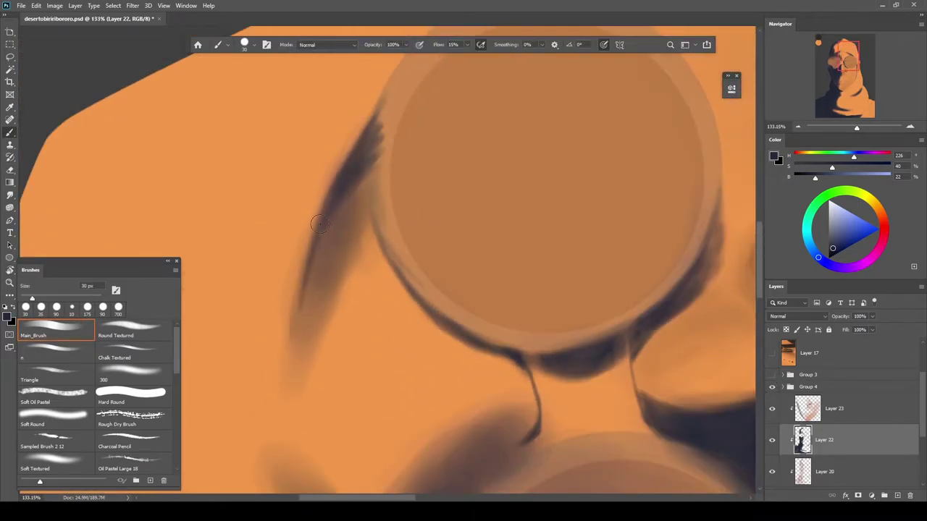
Rotate the canvas, show the sketch and draw the hood opening's edge over the forehead, trimming it with a 35 px eraser
mouse_move(387, 277)
left_mouse_down()
mouse_move(360, 279)
mouse_move(395, 280)
mouse_move(357, 279)
mouse_move(405, 275)
left_mouse_up()
left_click(773, 374)
key("r")
key("r")
key("b")
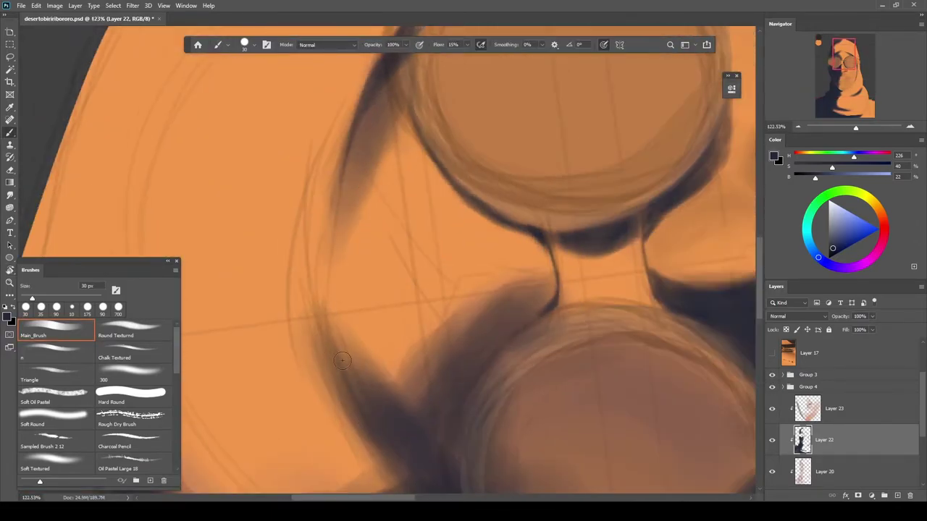
left_click_drag(341, 196, 327, 304)
key("e")
left_click_drag(311, 352, 351, 408)
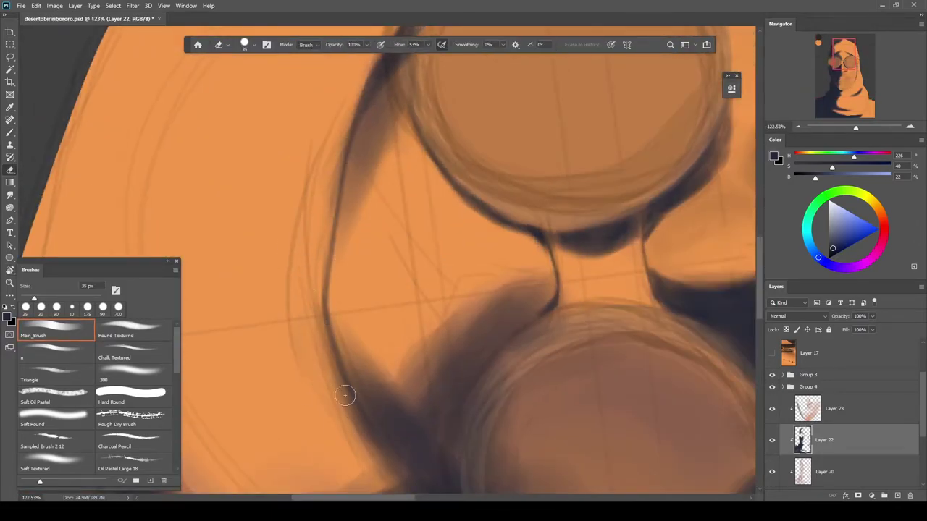
Refine the forehead edge of the hood with brush and eraser, then hide the sketch group
key("b")
left_click_drag(279, 194, 348, 199)
key("e")
key("b")
left_click_drag(359, 292, 373, 178)
left_click_drag(389, 120, 382, 200)
left_click_drag(380, 203, 366, 288)
mouse_move(403, 138)
left_mouse_down()
mouse_move(366, 297)
mouse_move(389, 220)
left_mouse_up()
key("e")
left_click(773, 375)
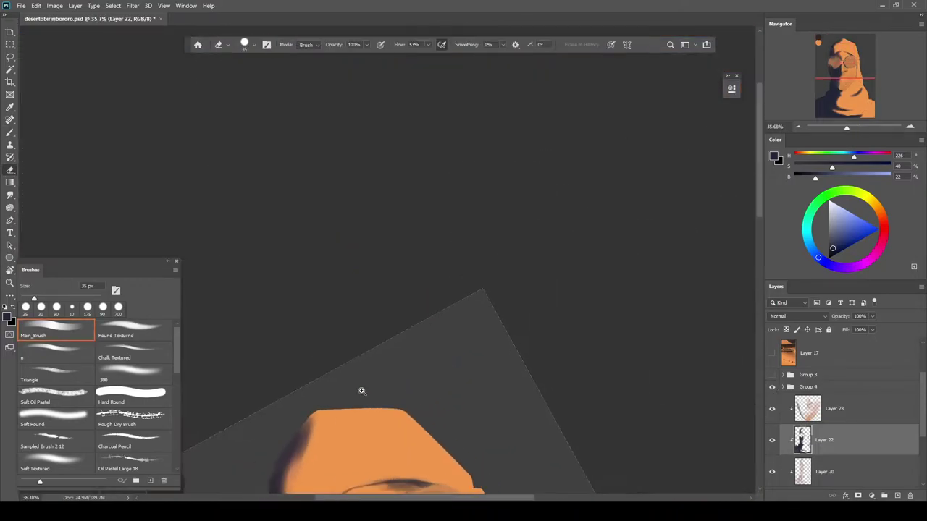
Straighten the canvas and blend the shadow edge on the chin with sampled browns using a 90 px brush
key("b")
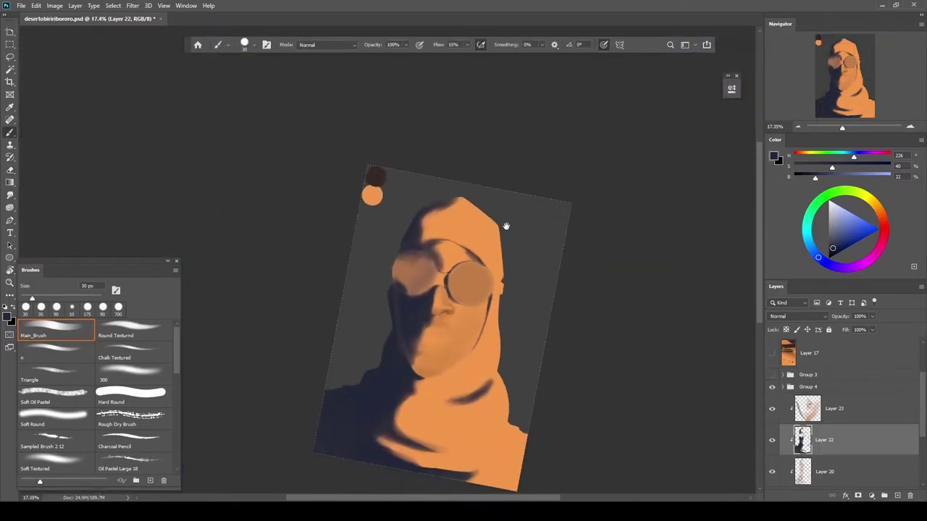
scroll(478, 337, "up", 2)
left_click(426, 328, "alt")
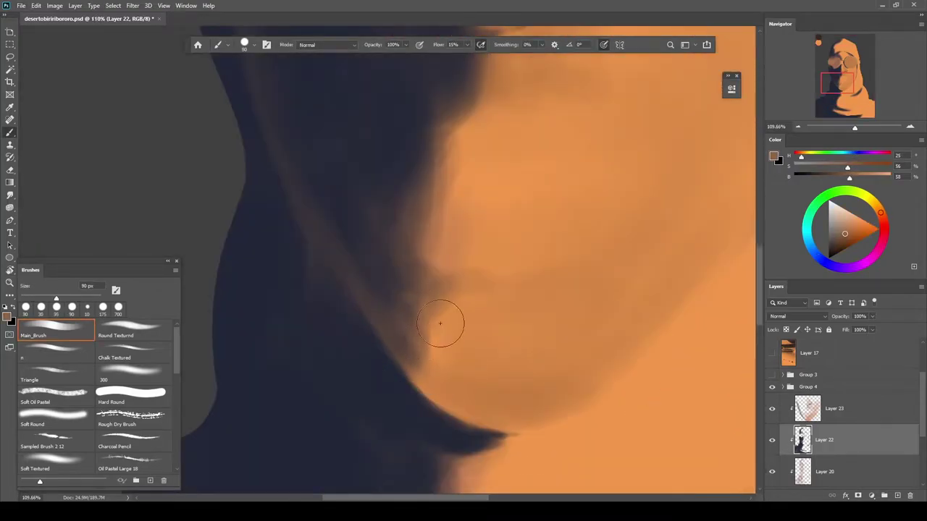
left_click(410, 352, "alt")
left_click_drag(463, 413, 411, 319)
left_click(373, 262, "alt")
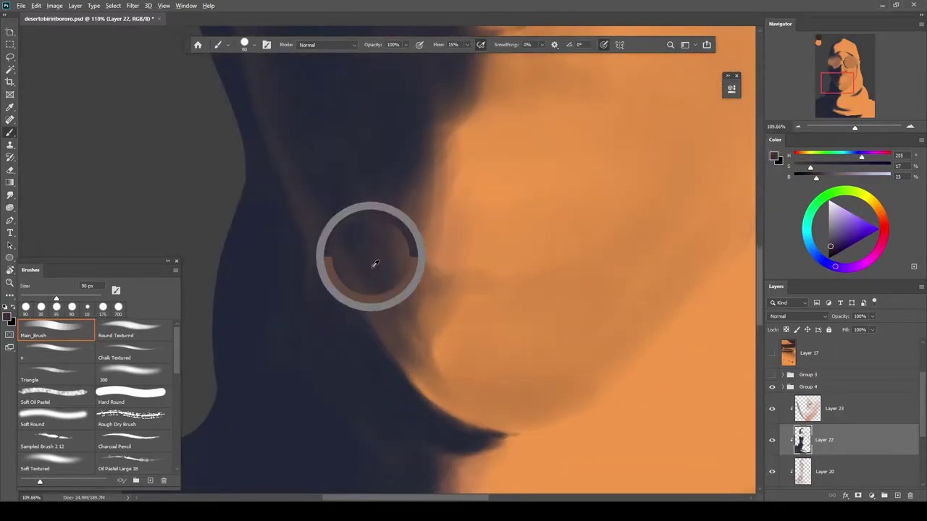
left_click(486, 363, "alt")
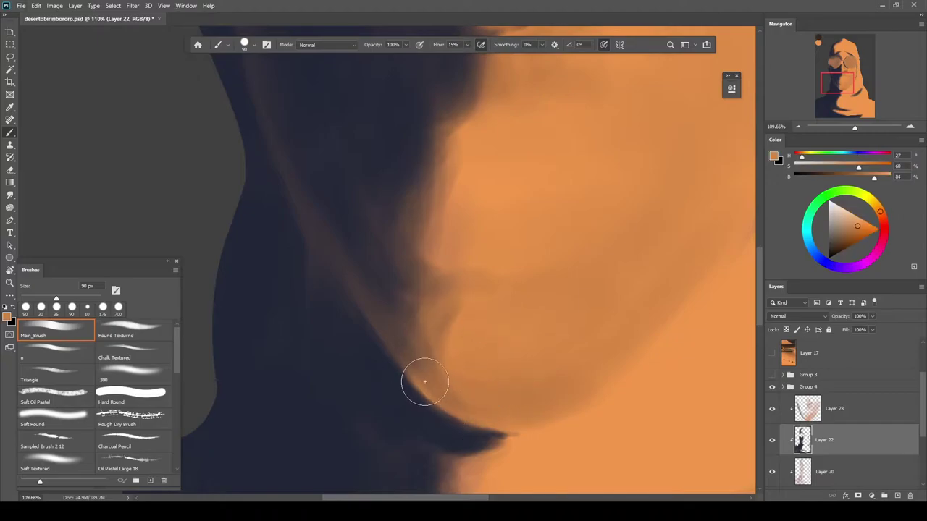
left_click(429, 385, "alt")
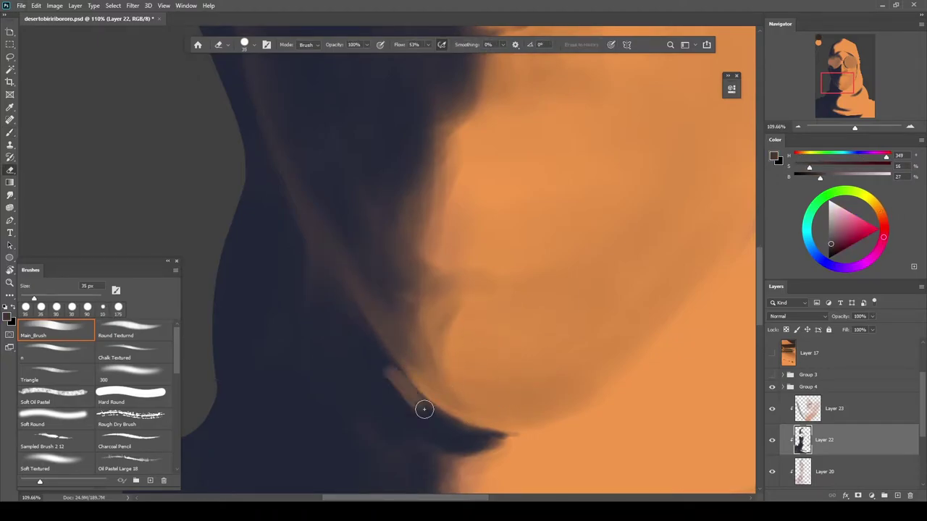
Switch to Layer 23 and soften the light-shadow transition from the chin up past the mouth with sampled browns
left_click(808, 410)
left_click(439, 368, "alt")
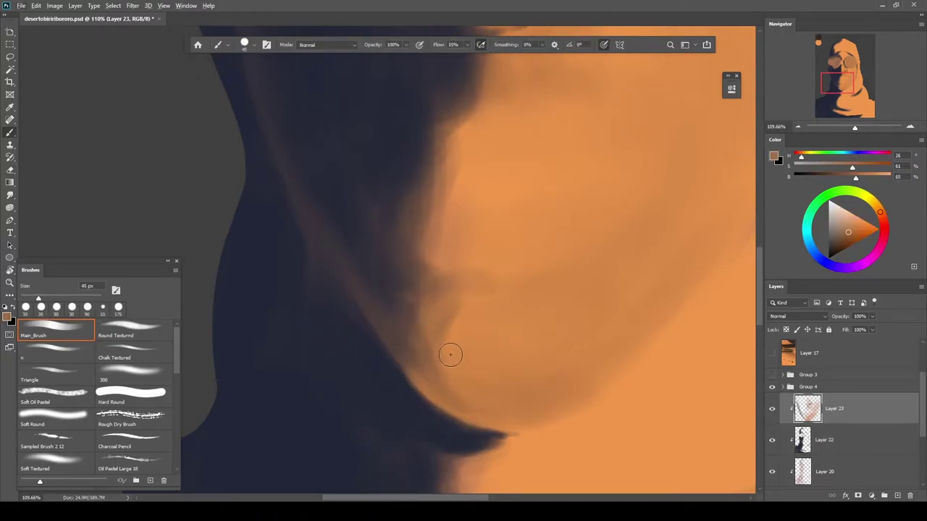
left_click(428, 298, "alt")
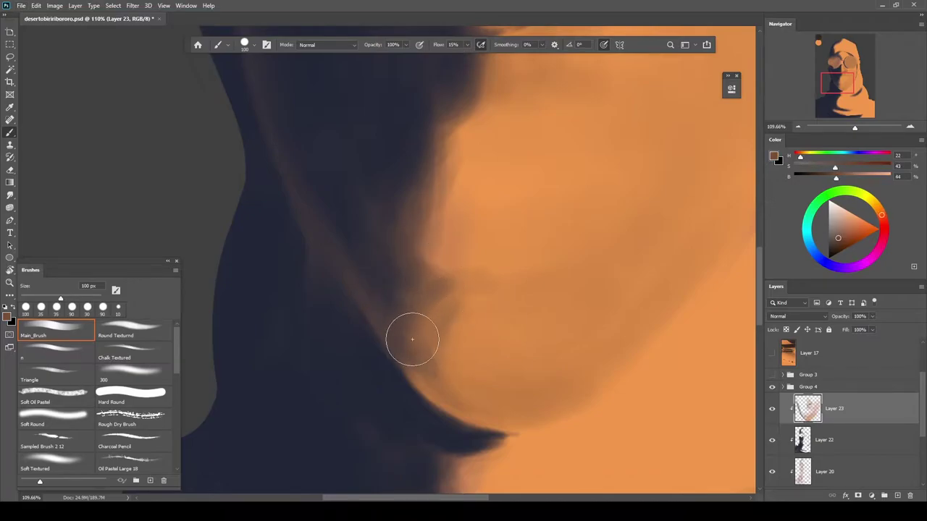
left_click_drag(427, 300, 433, 353)
left_click(397, 217, "alt")
left_click_drag(438, 199, 442, 283)
left_click_drag(470, 122, 470, 208)
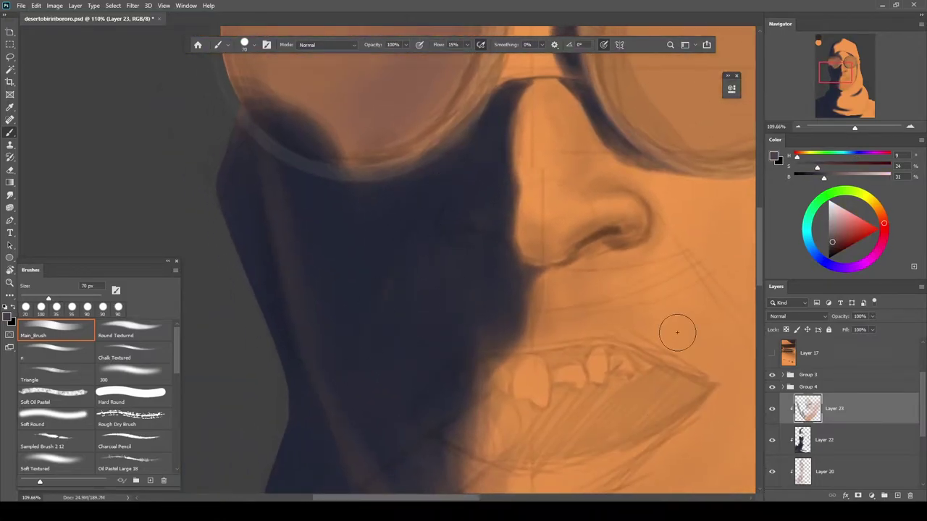
Paint faint brown contours for the shaded nostril and cheek crease with small brushes
left_click(772, 375)
left_click(378, 336, "alt")
left_click_drag(362, 358, 410, 265)
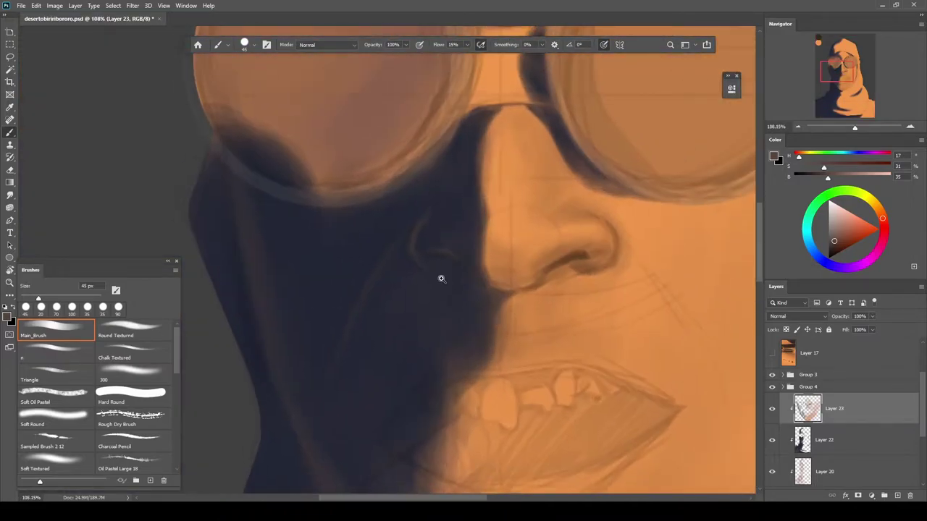
scroll(440, 244, "up", 2)
left_click(427, 225, "alt")
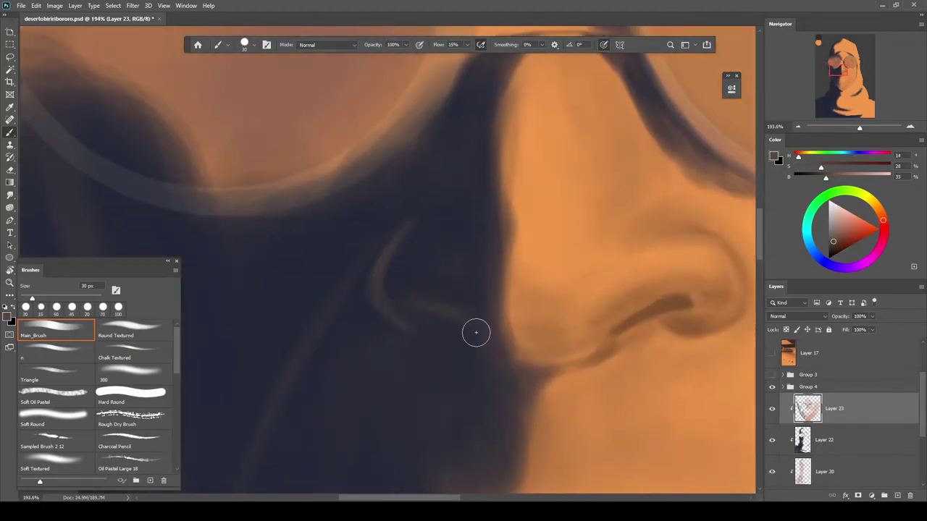
scroll(475, 332, "down", 6)
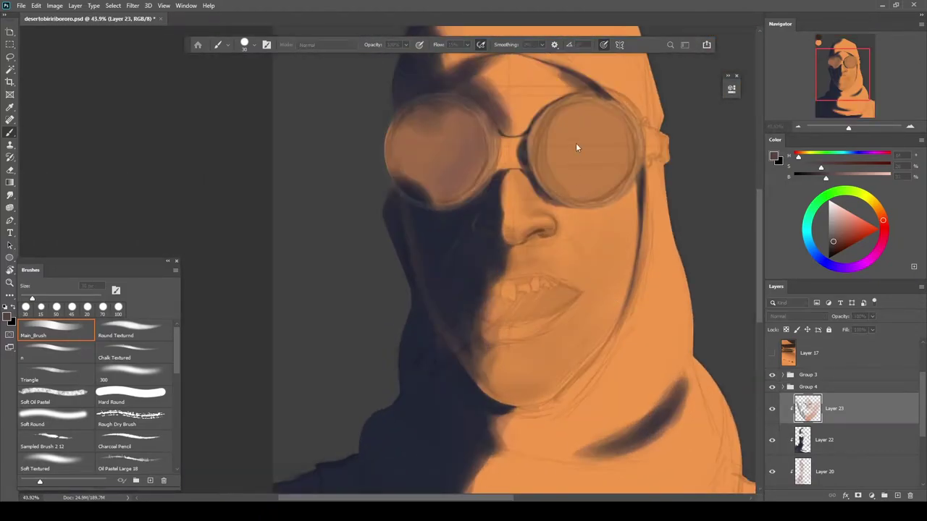
Add a layer above Layer 23 and block in the cigar in brown (H 33, S 72, B 46) with a 70 px brush
key("ctrl+shift+alt+n")
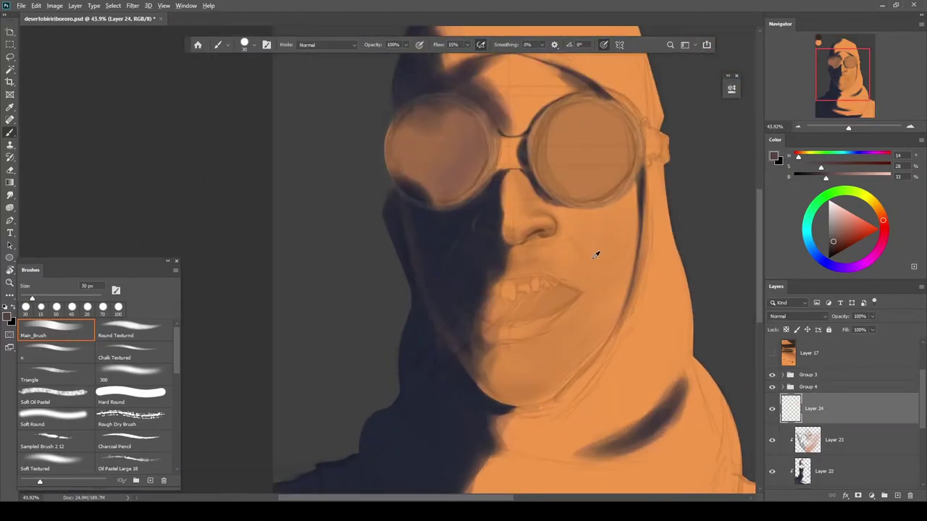
left_click(878, 209)
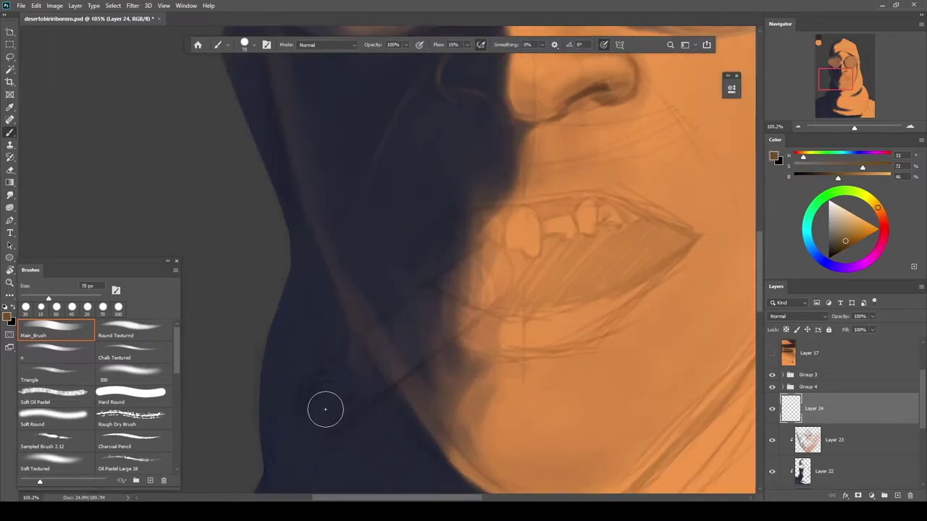
mouse_move(325, 407)
left_mouse_down()
mouse_move(427, 310)
mouse_move(315, 384)
mouse_move(372, 360)
mouse_move(347, 400)
left_mouse_up()
key("i")
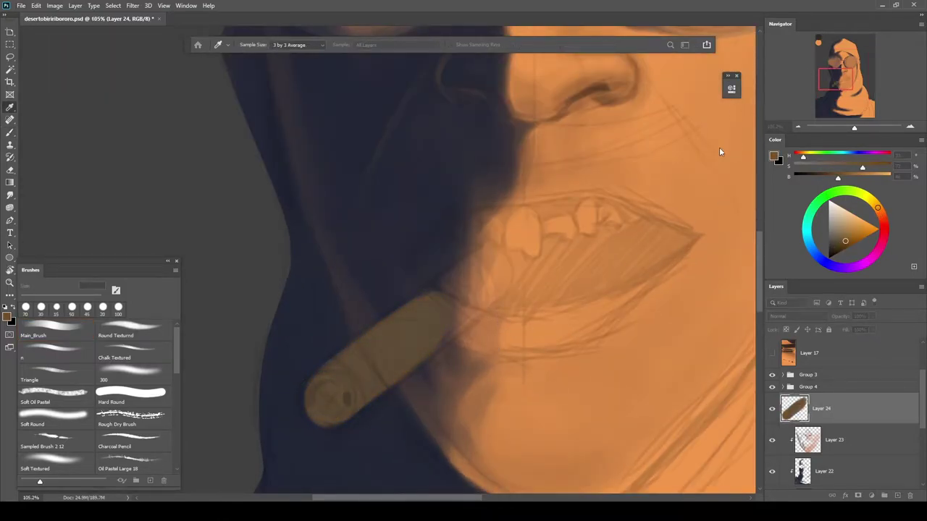
Repaint the cigar in a darker brown (H 33, S 41, B 31)
key("b")
mouse_move(375, 360)
left_mouse_down()
mouse_move(442, 308)
mouse_move(447, 325)
mouse_move(496, 297)
mouse_move(443, 327)
left_mouse_up()
left_click(773, 386)
left_click(363, 401, "alt")
left_click(773, 387)
mouse_move(465, 280)
left_mouse_down()
mouse_move(498, 263)
mouse_move(518, 210)
left_mouse_up()
Define the cigar's edges and rounded tip with a 20 px brush, then hide the sketch group
scroll(354, 362, "up", 4)
key("bracketleft")
key("bracketleft")
key("bracketleft")
key("bracketleft")
key("bracketleft")
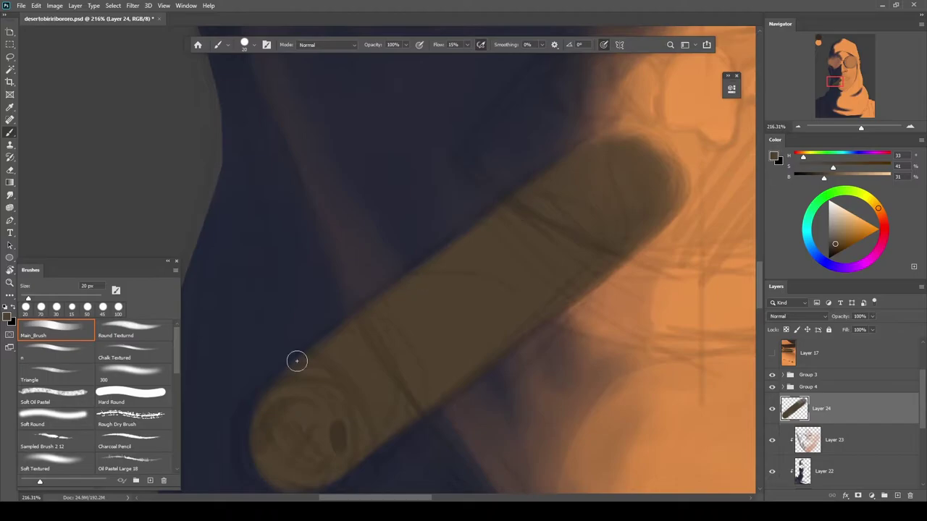
left_click_drag(223, 426, 337, 296)
left_click_drag(370, 278, 368, 307)
left_click(772, 375)
scroll(629, 220, "down", 2)
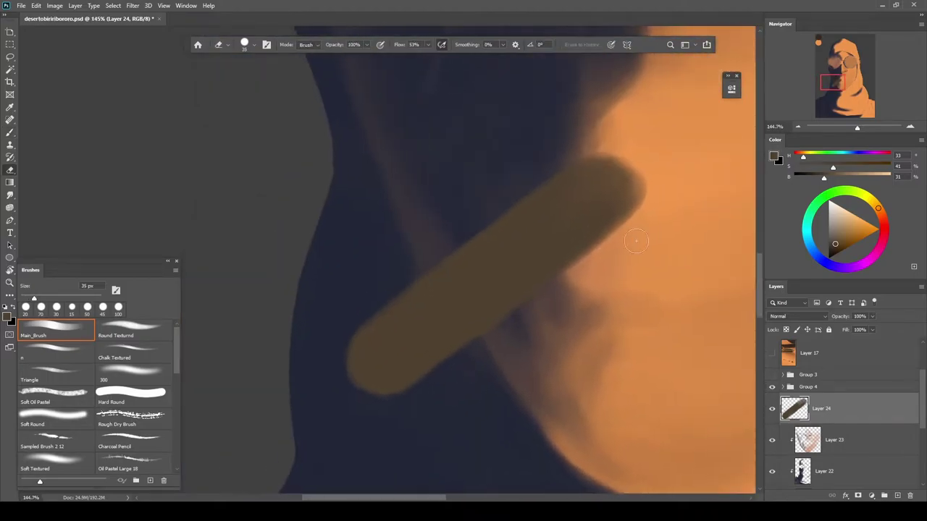
Show the sketch group and erase the cigar's mouth end around the sketched front teeth with a 25 px eraser
left_click_drag(727, 224, 629, 301)
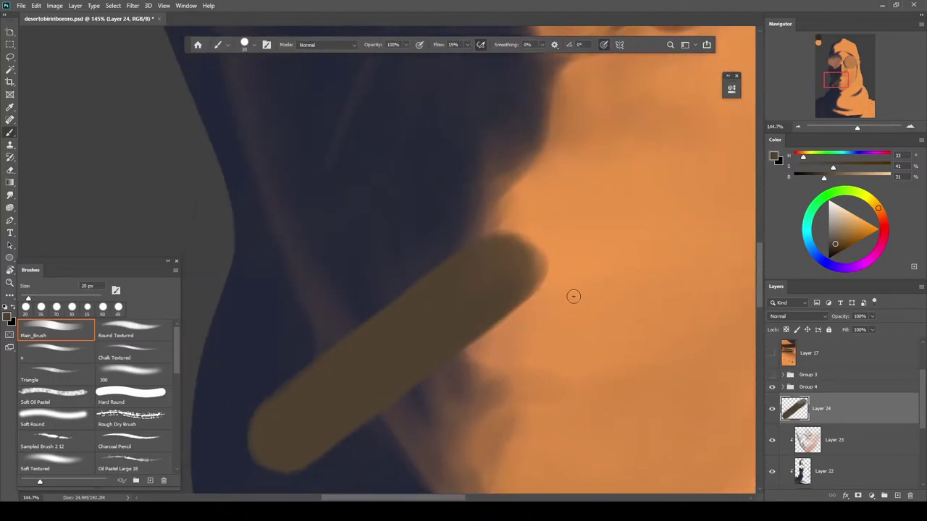
left_click(772, 375)
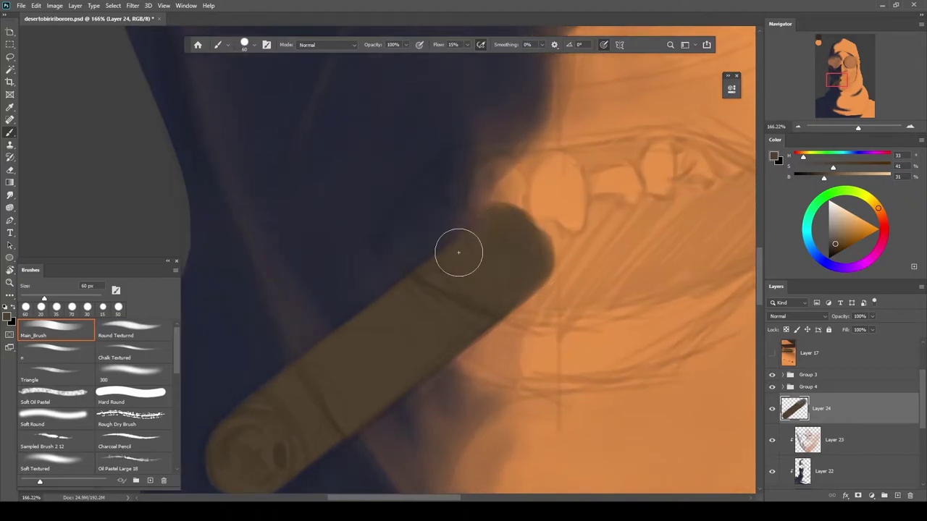
key("e")
scroll(564, 199, "up", 1)
scroll(565, 200, "up", 2)
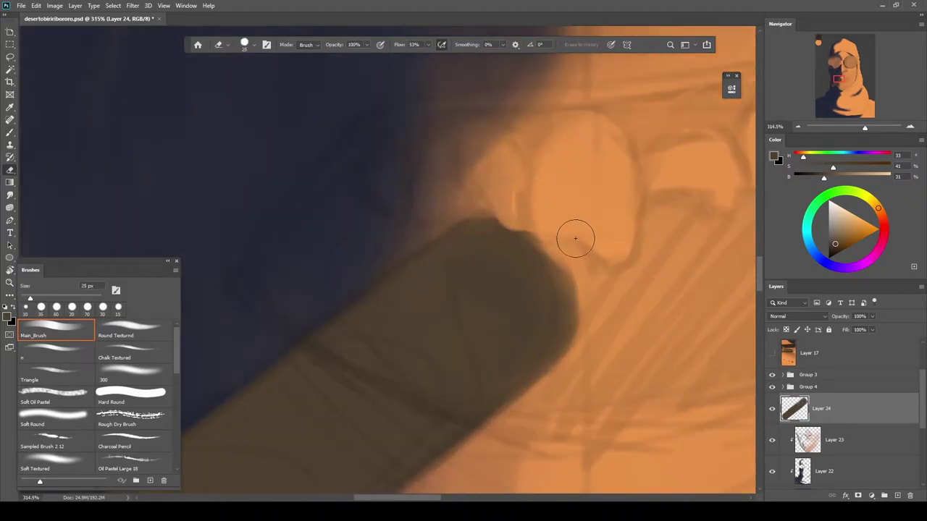
Extend the cigar's mouth end into a ragged, bitten edge under the sketched teeth with a 30 px brush
key("b")
mouse_move(546, 268)
left_mouse_down()
mouse_move(572, 279)
mouse_move(559, 343)
mouse_move(586, 271)
mouse_move(554, 322)
mouse_move(612, 290)
mouse_move(598, 293)
mouse_move(595, 318)
left_mouse_up()
left_click(772, 375)
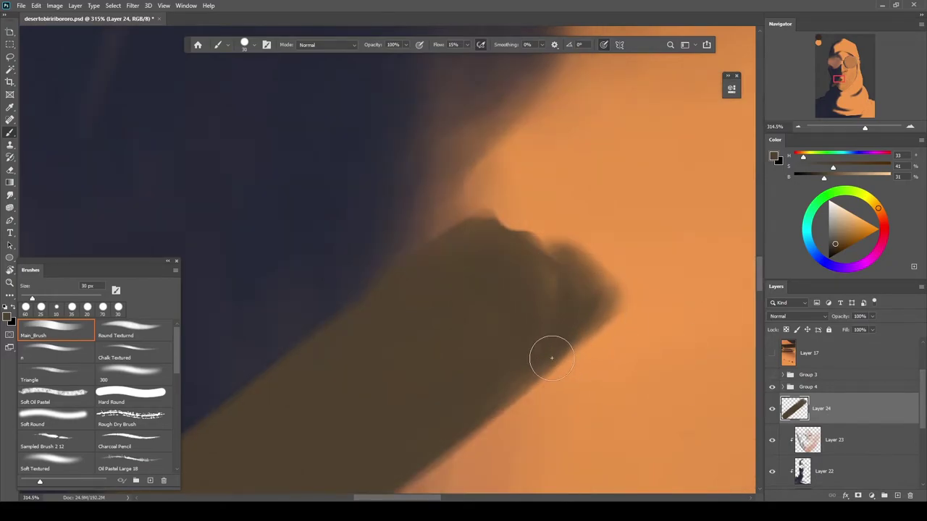
mouse_move(553, 355)
left_mouse_down()
mouse_move(602, 321)
mouse_move(563, 358)
left_mouse_up()
left_click(772, 375)
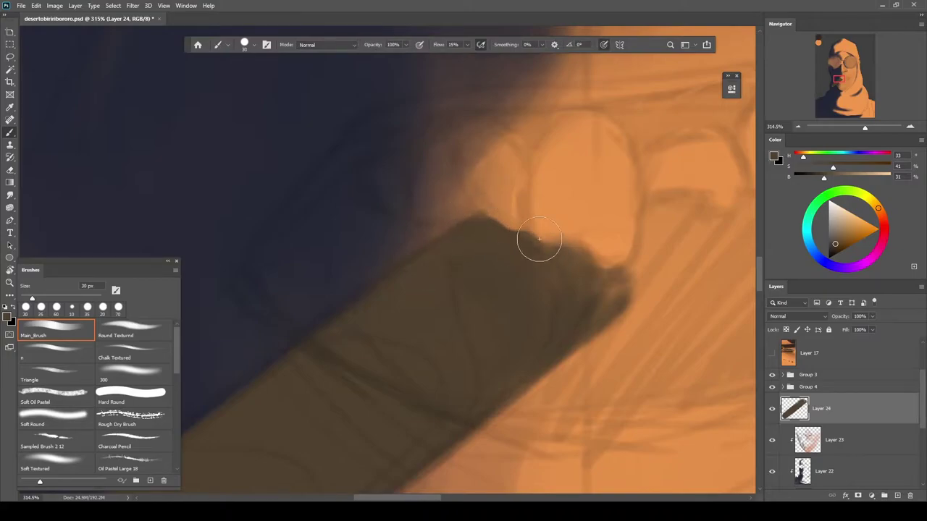
left_click_drag(614, 277, 592, 318)
Inspect the reshaped cigar against the whole face with the sketch shown and hidden
scroll(606, 281, "down", 15)
scroll(501, 274, "up", 8)
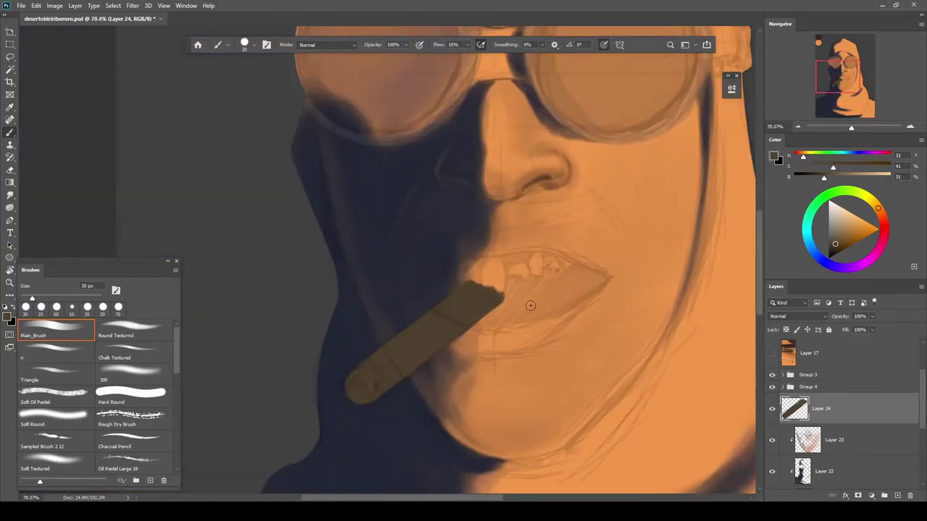
scroll(569, 279, "up", 9)
scroll(507, 290, "down", 14)
scroll(475, 281, "up", 8)
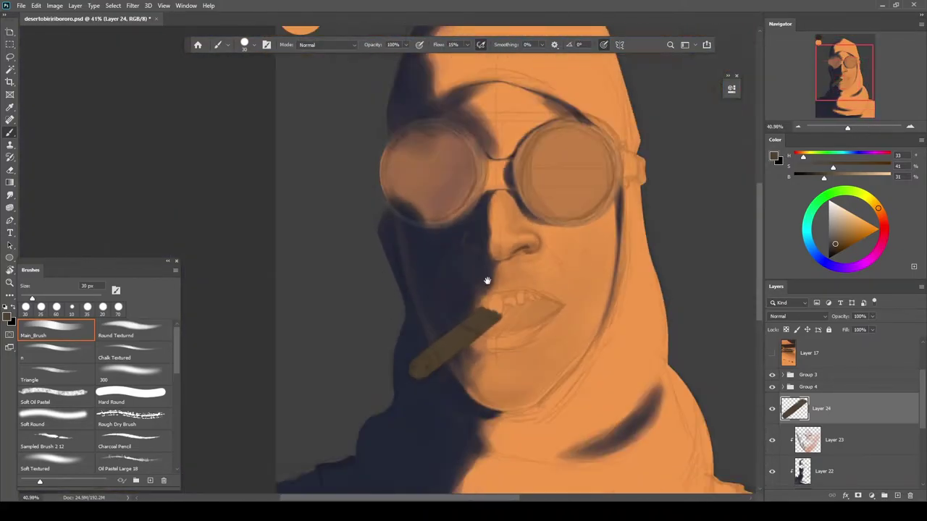
left_click(772, 376)
mouse_move(470, 375)
left_mouse_down()
mouse_move(517, 262)
mouse_move(550, 231)
left_mouse_up()
scroll(551, 233, "up", 5)
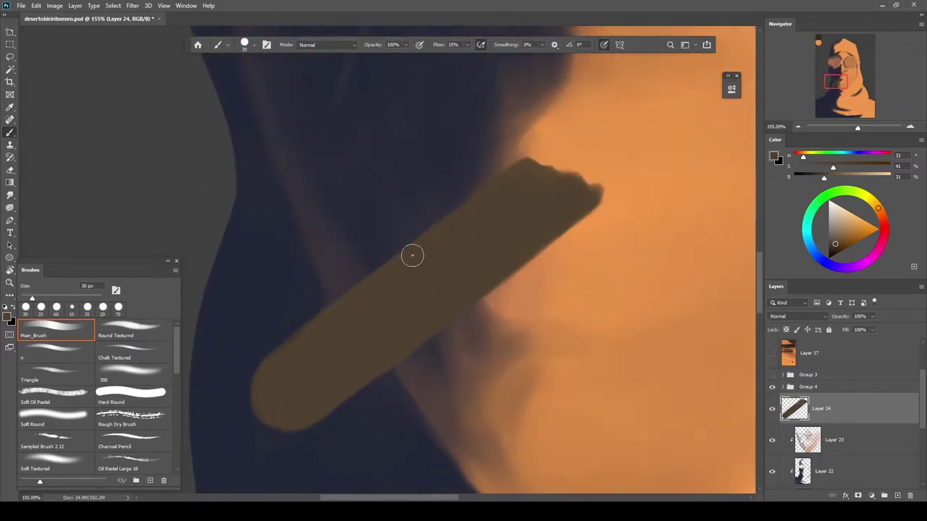
scroll(478, 310, "down", 14)
scroll(478, 311, "up", 8)
Hide the cigar layer, show the sketch group and add a new layer directly above Layer 23
left_click(772, 409)
left_click(772, 376)
scroll(534, 300, "up", 5)
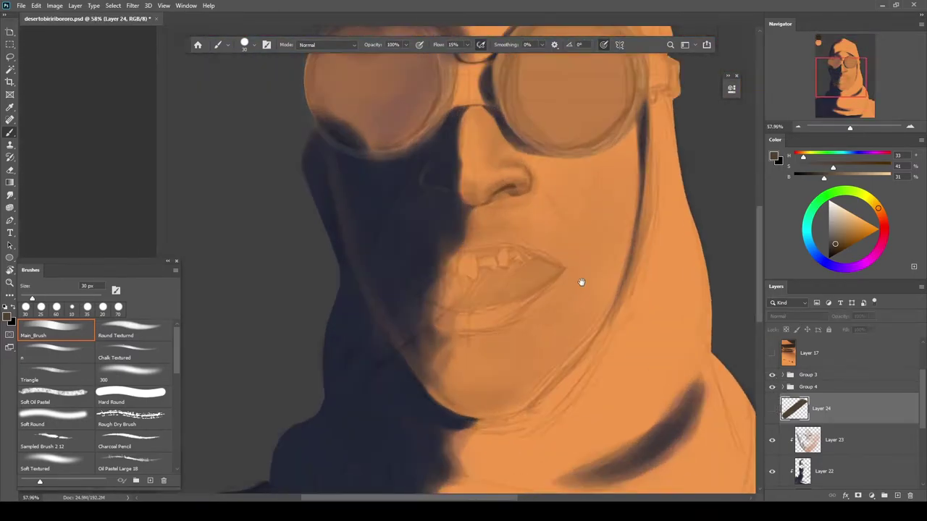
left_click_drag(577, 288, 567, 319)
left_click(838, 446)
scroll(544, 358, "up", 4)
key("bracketright")
key("bracketright")
key("bracketright")
key("bracketright")
key("bracketright")
key("bracketright")
key("bracketright")
key("bracketright")
key("bracketright")
key("bracketright")
key("ctrl+alt+shift+n")
Shade the lit cheek in muted tan (H 27, S 39, B 71) with a 500 px brush
left_click(588, 359, "alt")
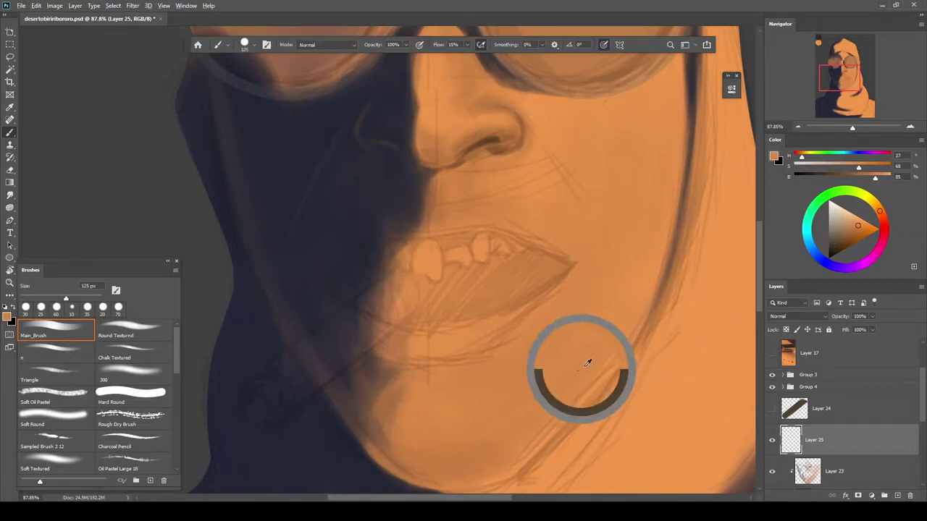
scroll(675, 269, "down", 7)
key("bracketright")
key("bracketright")
key("bracketright")
key("bracketright")
key("bracketright")
key("bracketright")
key("bracketright")
left_click_drag(656, 234, 667, 221)
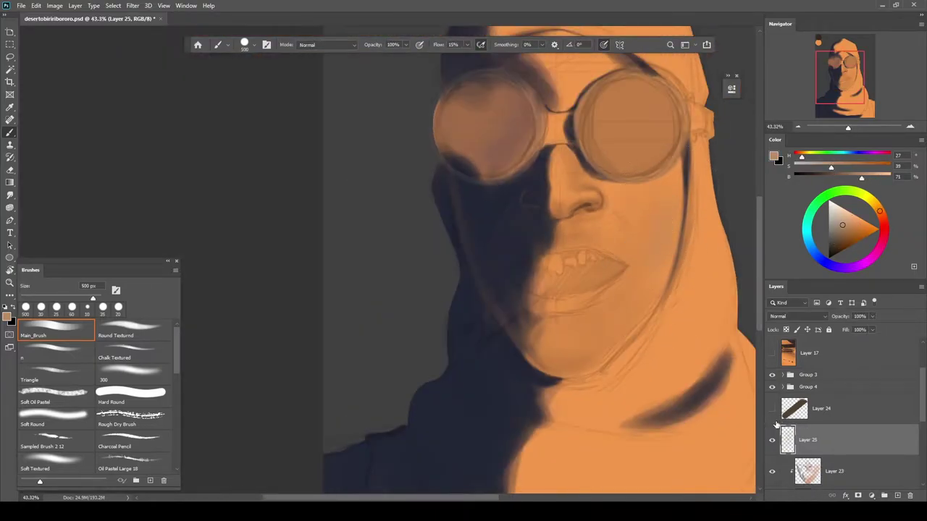
Clip Layer 25 to the layer below, hide the sketch and shade the beard area in brown (H 27, S 46, B 56)
left_click(824, 457, "alt")
left_click_drag(655, 279, 649, 232)
left_click(772, 375)
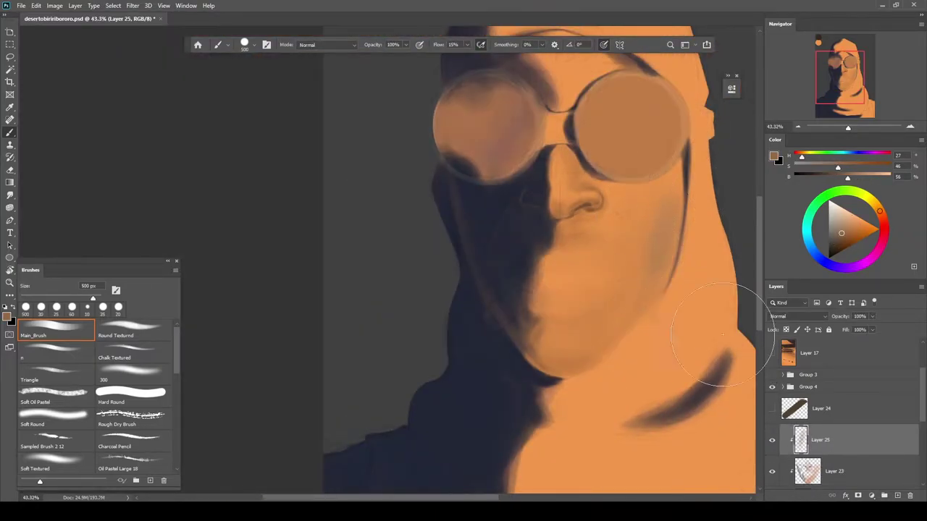
left_click_drag(666, 278, 588, 263)
mouse_move(573, 228)
left_mouse_down()
mouse_move(557, 282)
mouse_move(547, 226)
mouse_move(567, 260)
mouse_move(556, 222)
mouse_move(506, 216)
mouse_move(558, 233)
mouse_move(492, 218)
mouse_move(535, 228)
mouse_move(500, 318)
mouse_move(474, 316)
mouse_move(533, 317)
mouse_move(476, 324)
left_mouse_up()
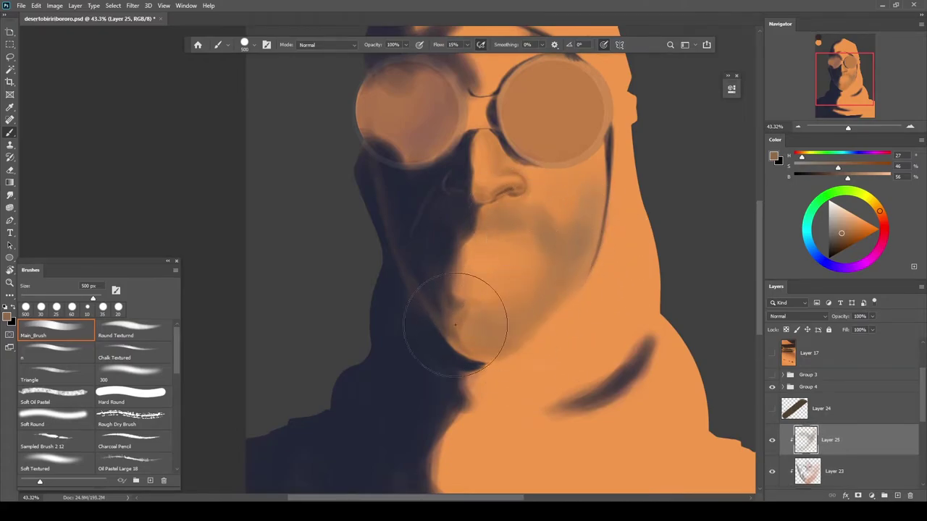
Blend the beard shading across the cheek, upper lip and chin with sampled oranges and the 500 px brush
scroll(556, 237, "up", 2)
left_click(594, 242, "alt")
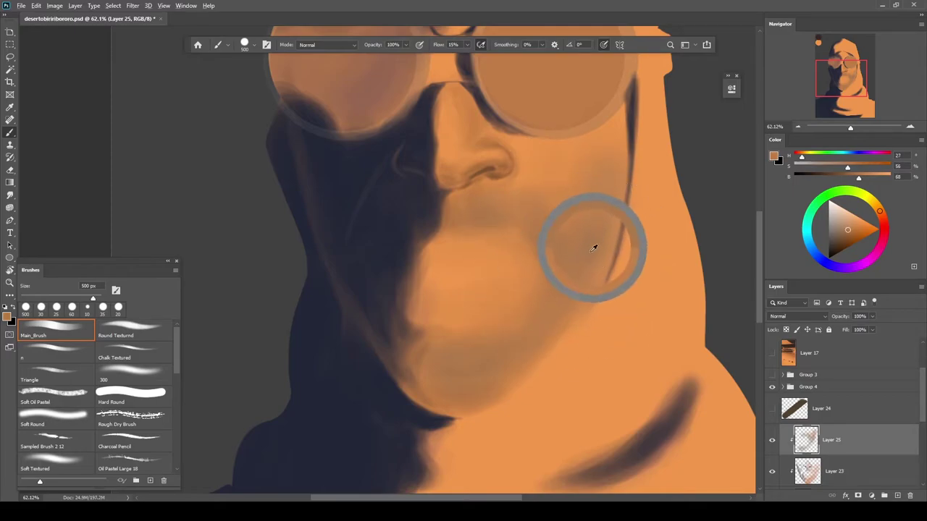
mouse_move(506, 366)
left_mouse_down()
mouse_move(542, 296)
mouse_move(471, 216)
mouse_move(472, 194)
left_mouse_up()
key("h")
mouse_move(536, 206)
left_mouse_down()
mouse_move(490, 273)
mouse_move(474, 276)
left_mouse_up()
left_click(501, 247, "alt")
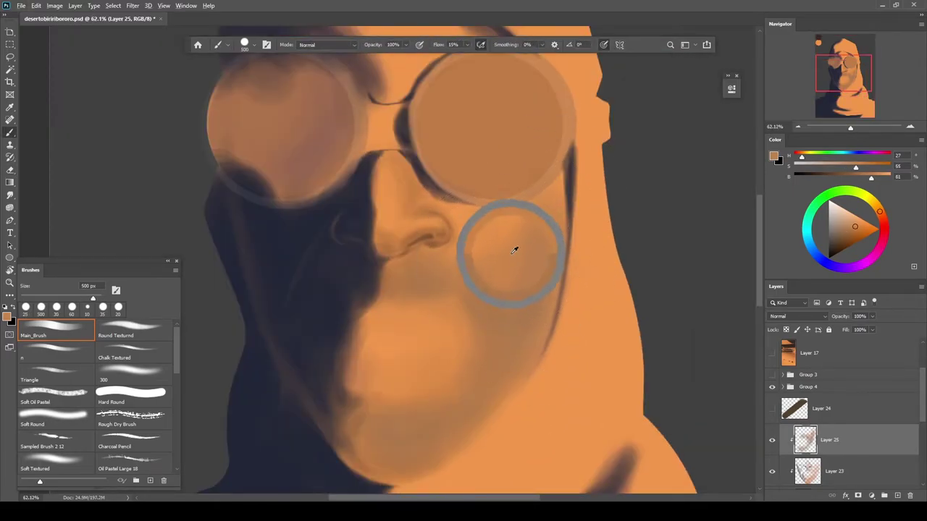
scroll(535, 233, "down", 7)
scroll(543, 273, "up", 7)
Refine the lit jawline's shading with a 100 px brush in a sampled orange-brown (H 28, S 60, B 72)
left_click(456, 278, "alt")
key("bracketleft")
key("bracketleft")
key("bracketleft")
key("bracketleft")
key("bracketleft")
key("bracketleft")
key("bracketleft")
key("bracketleft")
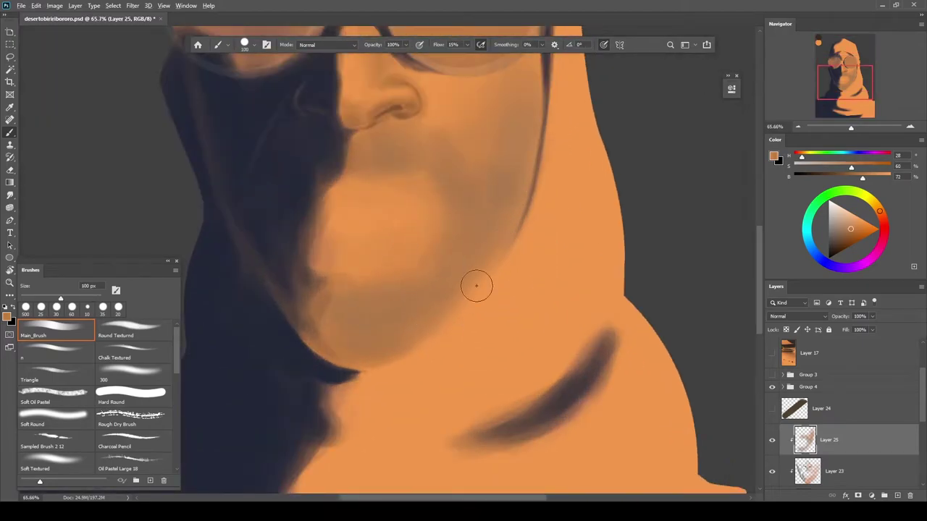
left_click_drag(474, 285, 455, 298)
Clean up the shading along the jaw's outer edge with a 50 px eraser and compare it with the sketch
key("ctrl+space")
mouse_move(472, 287)
left_mouse_down()
mouse_move(359, 288)
mouse_move(498, 300)
left_mouse_up()
key("e")
mouse_move(507, 306)
left_mouse_down()
mouse_move(565, 251)
mouse_move(512, 309)
left_mouse_up()
key("bracketleft")
key("bracketleft")
key("bracketleft")
key("bracketleft")
key("bracketleft")
key("bracketleft")
key("bracketleft")
key("bracketleft")
key("bracketleft")
key("bracketleft")
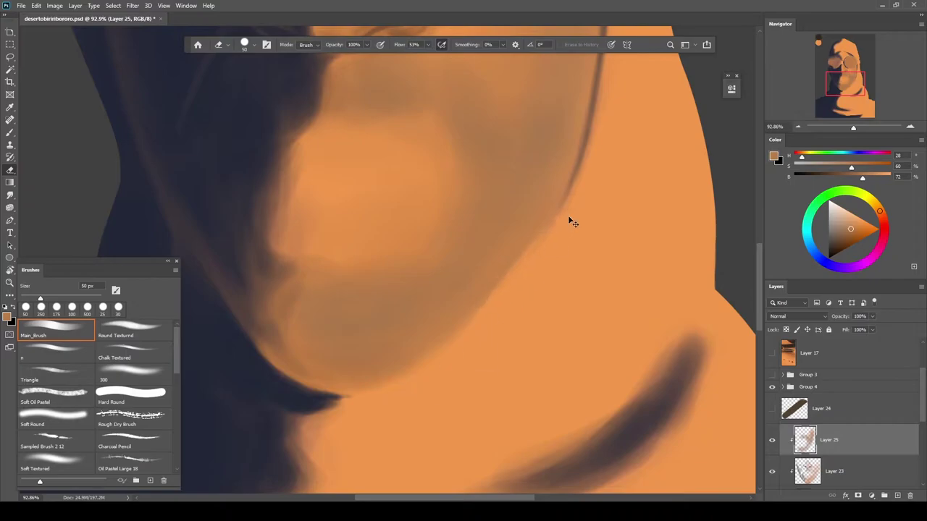
left_click(772, 374)
left_click(773, 374)
Smooth the shading along the jaw and chin with a 175 px brush, using orange-browns sampled from the face
key("b")
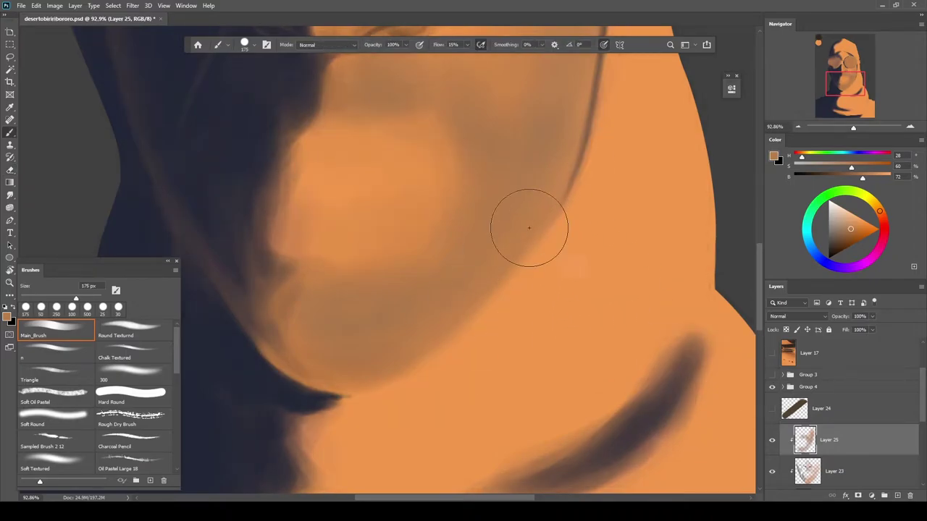
left_click_drag(443, 369, 394, 369)
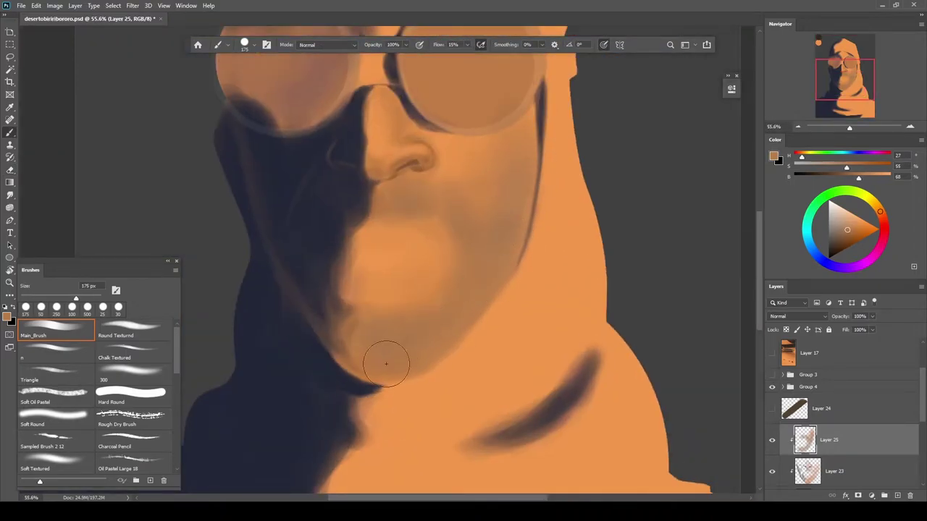
left_click(355, 341, "alt")
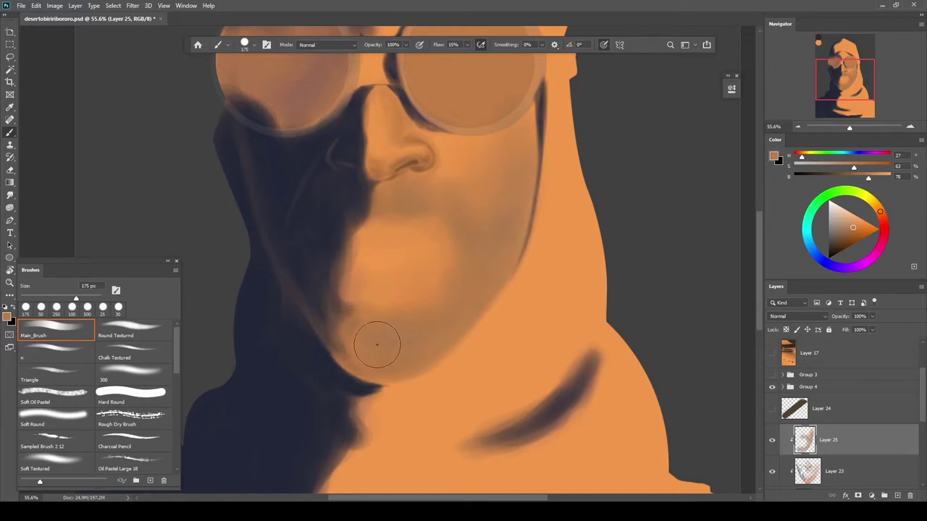
left_click_drag(417, 345, 551, 340)
left_click(403, 326, "alt")
left_click(453, 469, "alt")
left_click(423, 374, "alt")
Blend the face's shadow edge with a 400 px brush in sampled dark blue (H 236, S 24, B 22) and save the document
left_click_drag(421, 275, 397, 249)
key("bracketright")
key("bracketright")
key("bracketright")
key("bracketright")
left_click(379, 206, "alt")
mouse_move(380, 207)
left_mouse_down()
mouse_move(379, 217)
mouse_move(355, 199)
mouse_move(239, 194)
left_mouse_up()
scroll(506, 330, "down", 2)
key("ctrl+s")
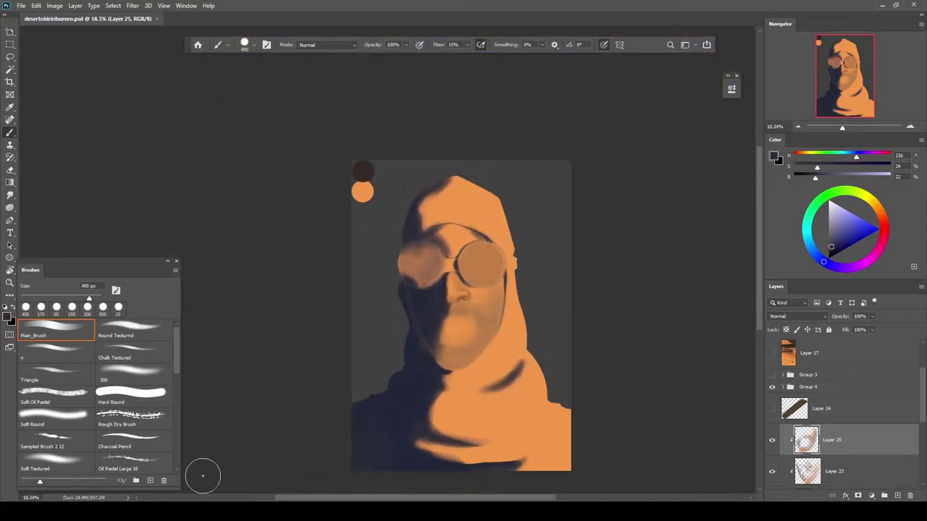
left_click_drag(761, 308, 761, 332)
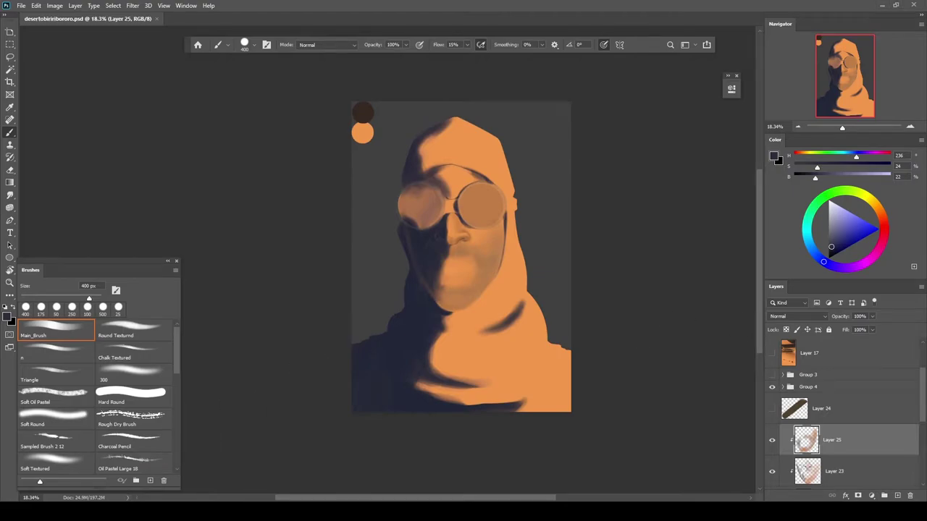
Blend the lit cheek and beard shading below the goggle with a 100 px brush in tones sampled from the face
scroll(497, 249, "up", 8)
scroll(463, 250, "up", 1)
key("bracketleft")
key("bracketleft")
key("bracketleft")
key("bracketleft")
key("bracketleft")
key("bracketleft")
key("bracketleft")
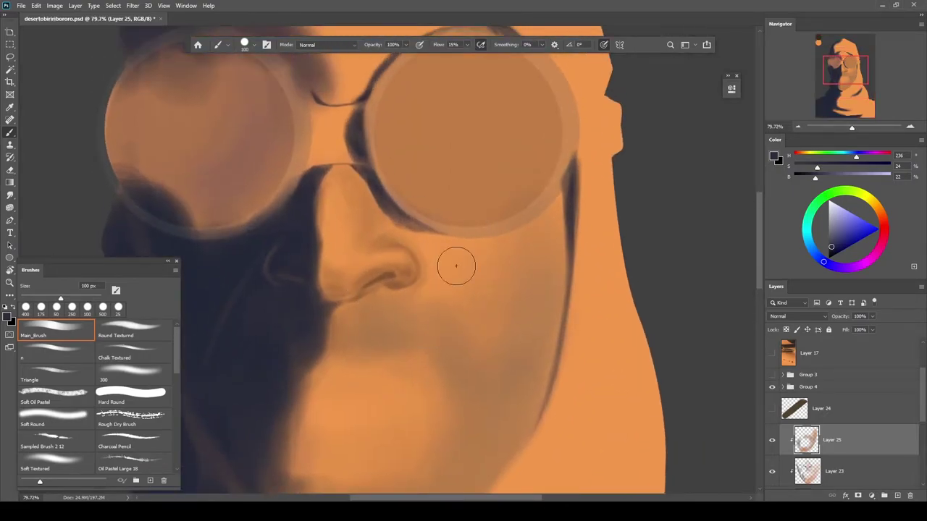
scroll(527, 250, "down", 3)
scroll(536, 232, "up", 3)
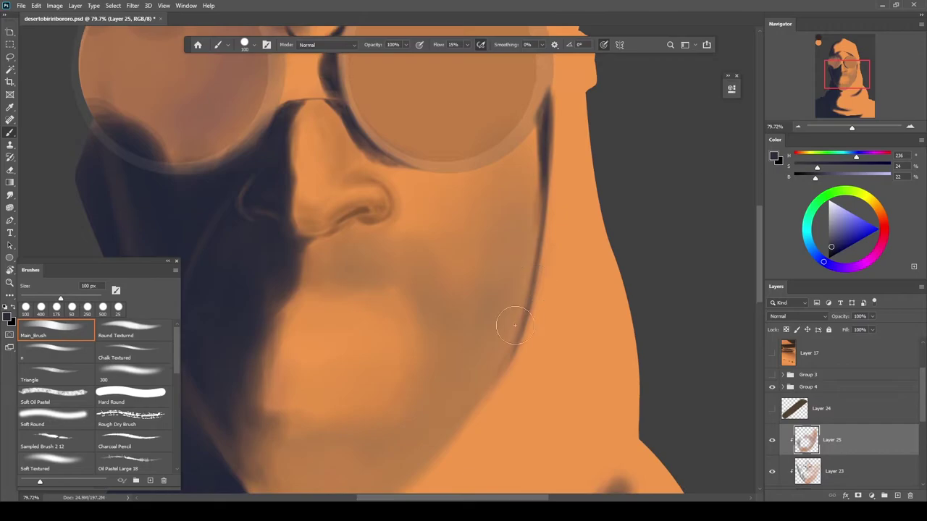
left_click_drag(503, 148, 551, 155)
left_click(551, 155, "alt")
left_click_drag(540, 209, 443, 199)
left_click_drag(502, 190, 421, 268)
left_click_drag(405, 274, 511, 262)
left_click(468, 348, "alt")
Compare the shaded face with Group 3 and Group 4 shown and hidden
scroll(362, 217, "down", 6)
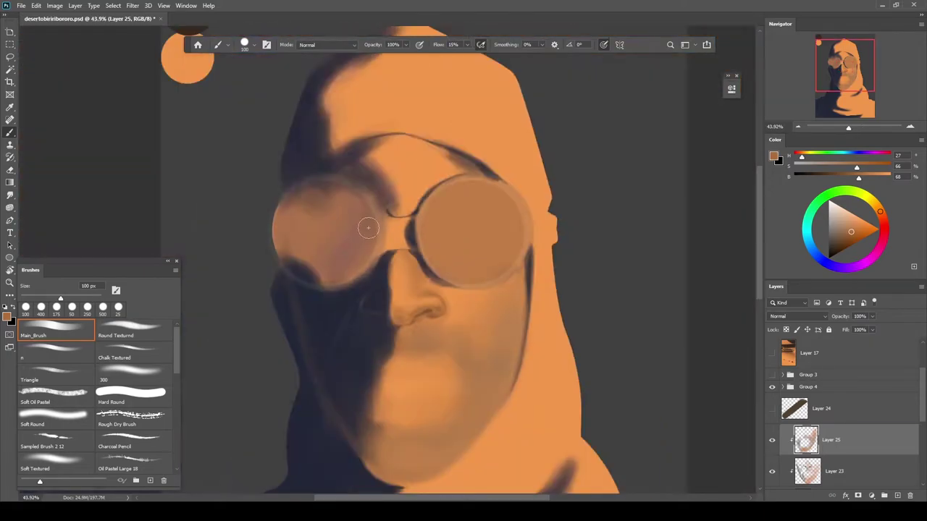
scroll(485, 280, "up", 4)
scroll(384, 239, "up", 4)
left_click(447, 178, "alt")
scroll(413, 260, "down", 8)
left_click(773, 375)
left_click(773, 375)
left_click(773, 376)
key("Return")
scroll(438, 99, "up", 3)
left_click(773, 387)
left_click(773, 387)
left_click(773, 375)
left_click_drag(804, 451, 910, 495)
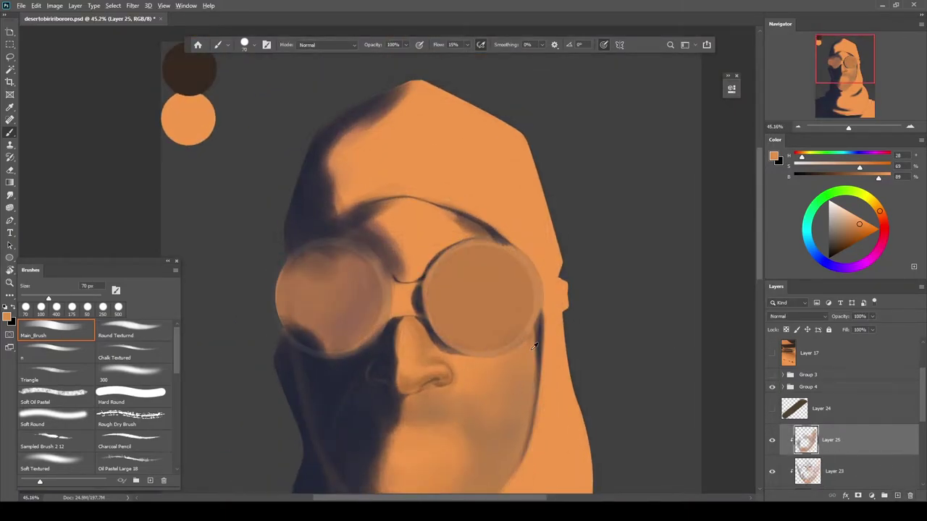
Paint soft orange-brown wrinkles and brow folds on the forehead above the nose bridge, reducing the brush from 175 px
scroll(413, 268, "up", 2)
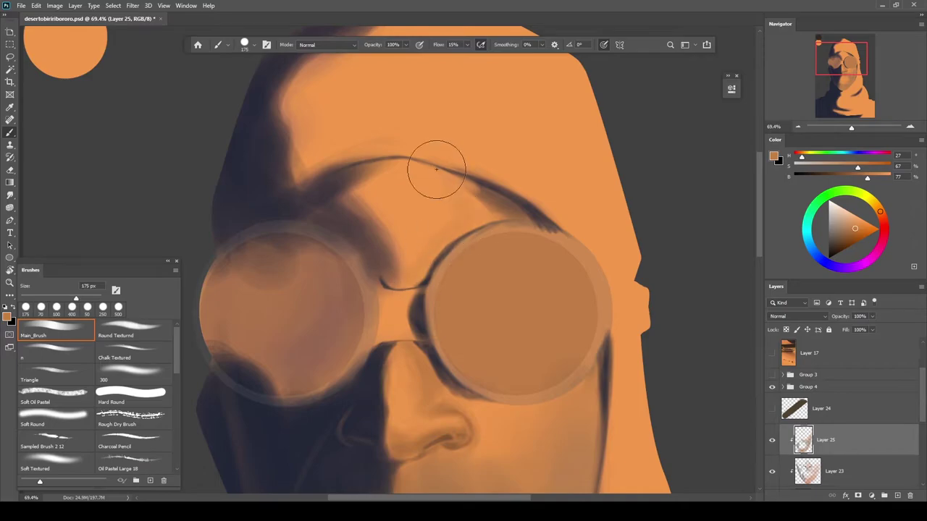
scroll(454, 191, "up", 2)
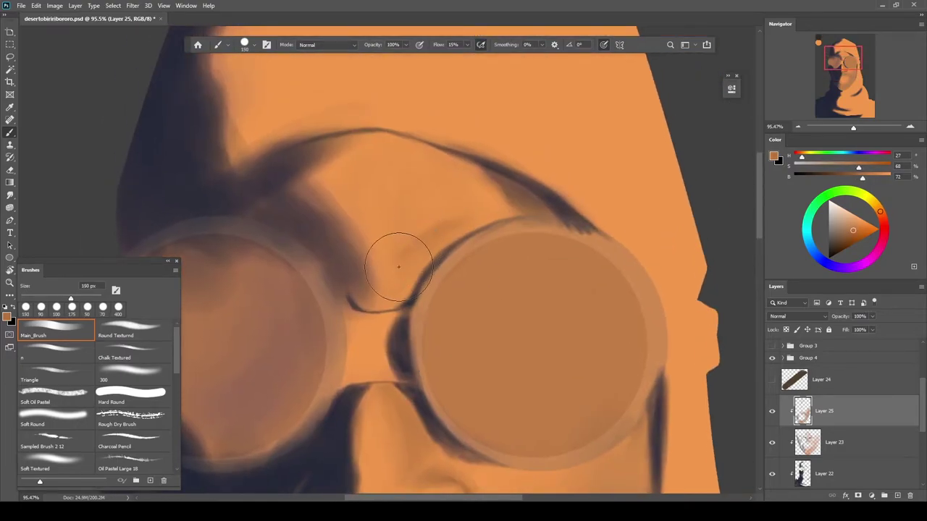
key("bracketleft")
key("bracketleft")
key("bracketleft")
key("bracketleft")
key("bracketleft")
key("bracketleft")
key("bracketleft")
key("bracketleft")
scroll(379, 299, "up", 5)
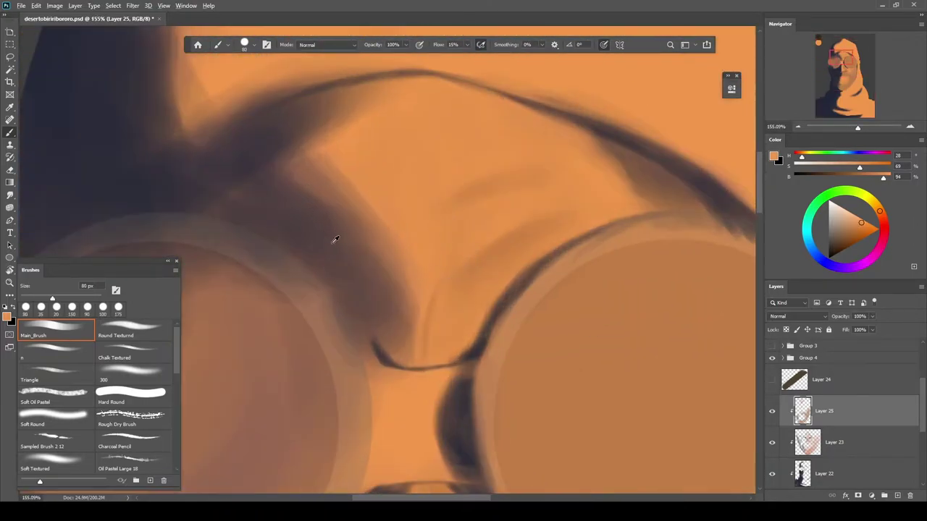
Darken the shaded brow above the shadow-side goggle with a 125 px brush in a sampled dark purple (S 12, B 24)
left_click(333, 264, "alt")
left_click_drag(287, 229, 357, 268)
key("e")
key("b")
key("bracketright")
key("bracketright")
key("bracketright")
mouse_move(285, 121)
left_mouse_down()
mouse_move(201, 184)
mouse_move(288, 205)
left_mouse_up()
On Layer 22, erase the shadow's edge at the inner brow with 50 and 90 px erasers to widen the lit forehead
key("e")
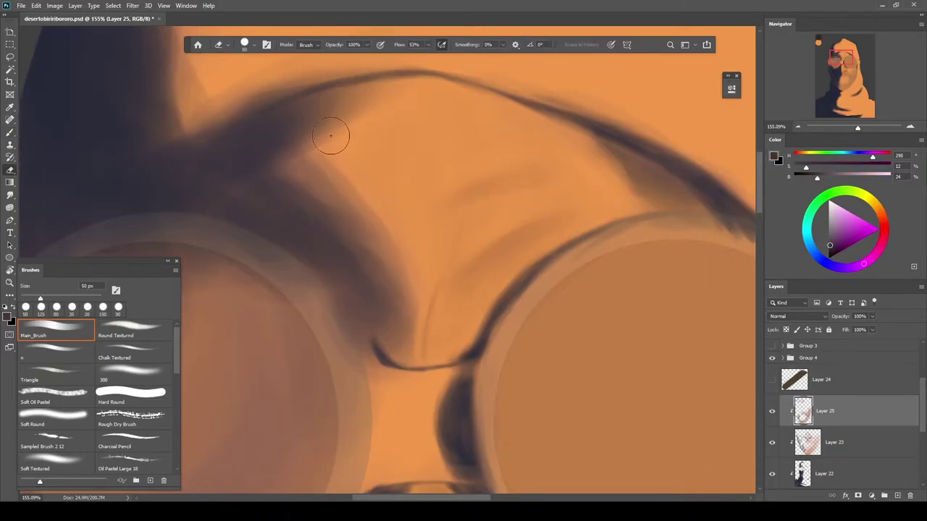
key("alt+bracketleft")
key("alt+bracketleft")
left_click_drag(344, 101, 319, 124)
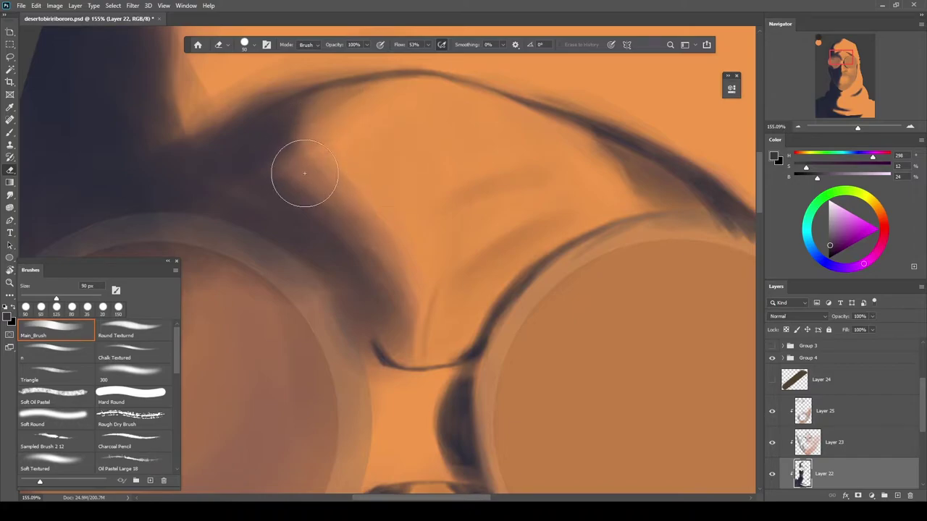
left_click_drag(304, 176, 318, 169)
key("b")
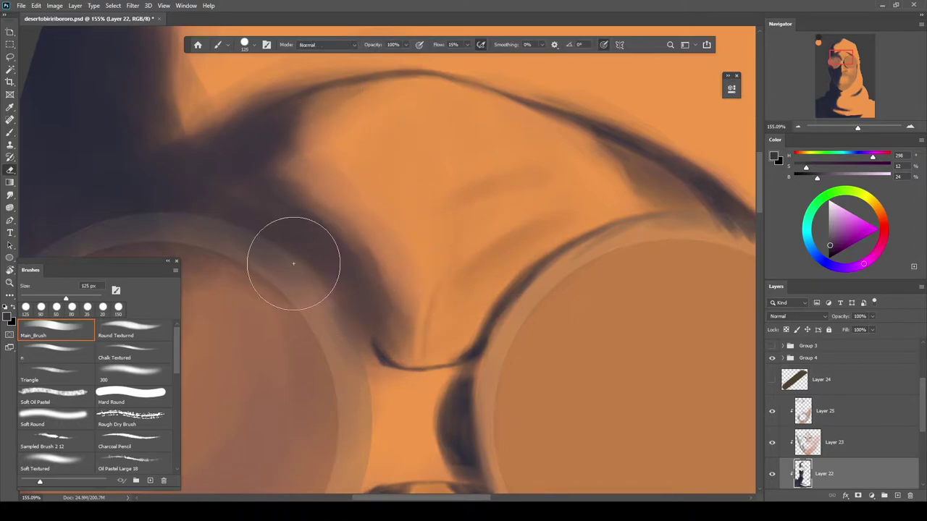
Trim the brow shadow's inner edge down to the nose bridge on Layer 22 with a 90 px eraser
key("e")
mouse_move(370, 373)
left_mouse_down()
mouse_move(319, 309)
mouse_move(383, 256)
mouse_move(383, 239)
left_mouse_up()
mouse_move(362, 290)
left_mouse_down()
mouse_move(410, 300)
mouse_move(362, 301)
left_mouse_up()
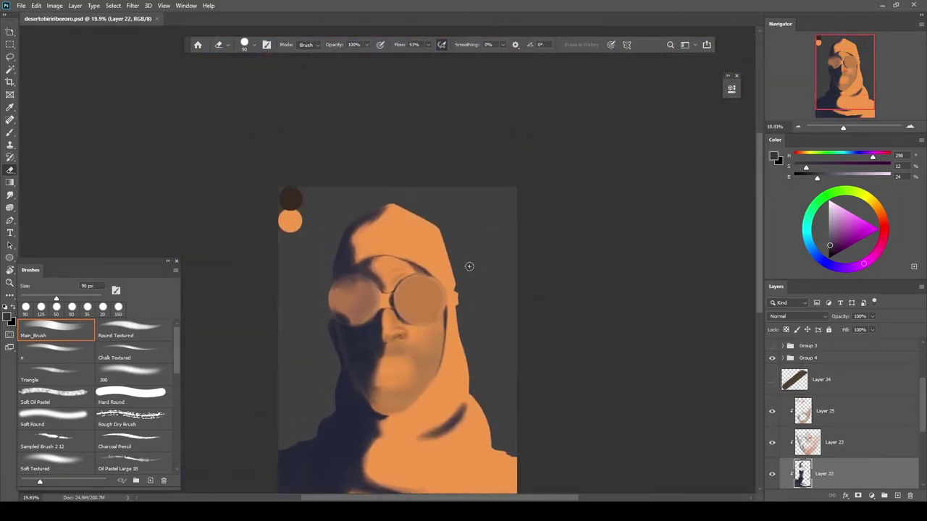
left_click_drag(391, 264, 468, 265)
Touch up the shaded cheek and brow with sampled tones, moving to Layer 25 and a 100 px brush in dark red-brown (H 350, S 19, B 30)
key("b")
left_click_drag(327, 321, 348, 395)
key("alt+bracketright")
key("alt+bracketright")
mouse_move(295, 310)
left_mouse_down()
mouse_move(352, 309)
mouse_move(398, 332)
left_mouse_up()
left_click(375, 356, "alt")
mouse_move(328, 322)
left_mouse_down()
mouse_move(337, 333)
mouse_move(325, 308)
left_mouse_up()
left_click(285, 299, "alt")
key("bracketright")
key("bracketright")
key("bracketright")
key("bracketright")
key("bracketright")
key("bracketright")
left_click_drag(341, 230, 279, 230)
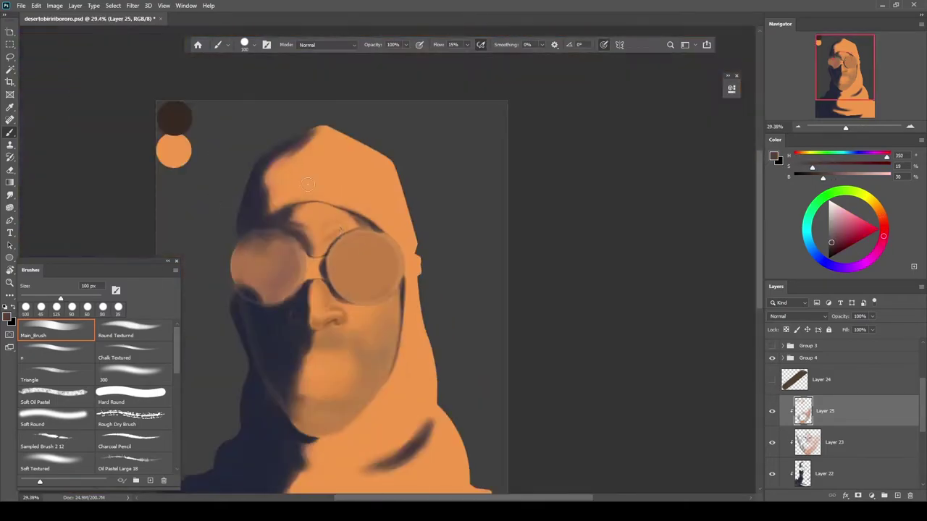
Refine the dark shadow along the nose bridge between the goggles in sampled dark purple (H 278, S 12, B 22), reducing the brush to 15 px
scroll(268, 220, "up", 4)
scroll(396, 312, "up", 4)
left_click(416, 346, "alt")
scroll(393, 247, "down", 8)
scroll(393, 266, "up", 10)
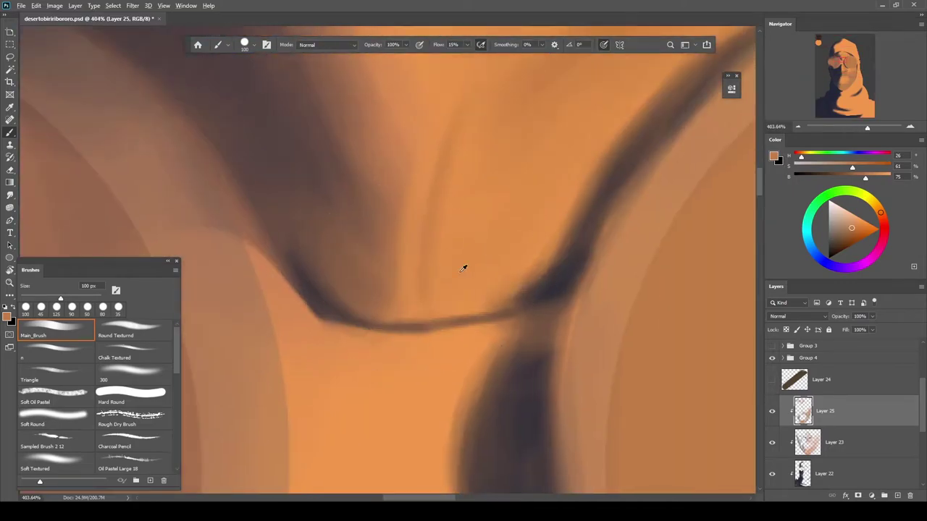
left_click(552, 277, "alt")
key("bracketleft")
key("bracketleft")
key("bracketleft")
key("bracketleft")
key("bracketleft")
key("bracketleft")
key("bracketleft")
left_click_drag(572, 250, 535, 279)
key("bracketright")
key("bracketright")
key("bracketright")
mouse_move(293, 231)
left_mouse_down()
mouse_move(374, 325)
mouse_move(522, 304)
left_mouse_up()
key("bracketleft")
key("bracketleft")
key("bracketleft")
key("bracketleft")
key("bracketleft")
key("bracketleft")
key("bracketleft")
key("bracketleft")
scroll(424, 290, "down", 8)
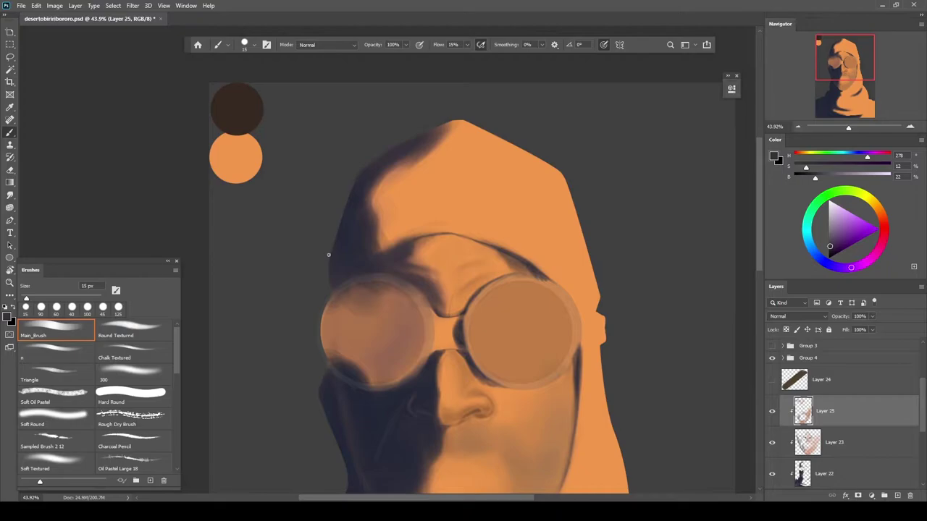
Darken the shadow between the nose and the lit-side goggle with a 50 px brush and soften it with a 35 px Smudge tool
left_click_drag(464, 366, 402, 210)
scroll(409, 219, "up", 4)
key("bracketright")
key("bracketright")
key("bracketright")
key("bracketright")
key("bracketright")
key("bracketright")
key("bracketright")
scroll(456, 225, "up", 3)
mouse_move(402, 266)
left_mouse_down()
mouse_move(463, 287)
mouse_move(369, 239)
left_mouse_up()
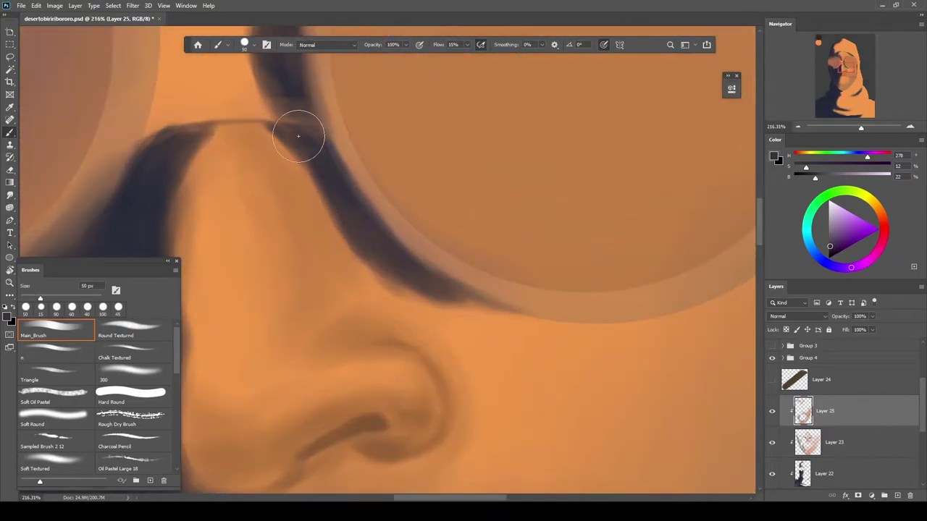
scroll(383, 199, "down", 6)
scroll(377, 206, "up", 7)
key("r")
scroll(462, 316, "down", 6)
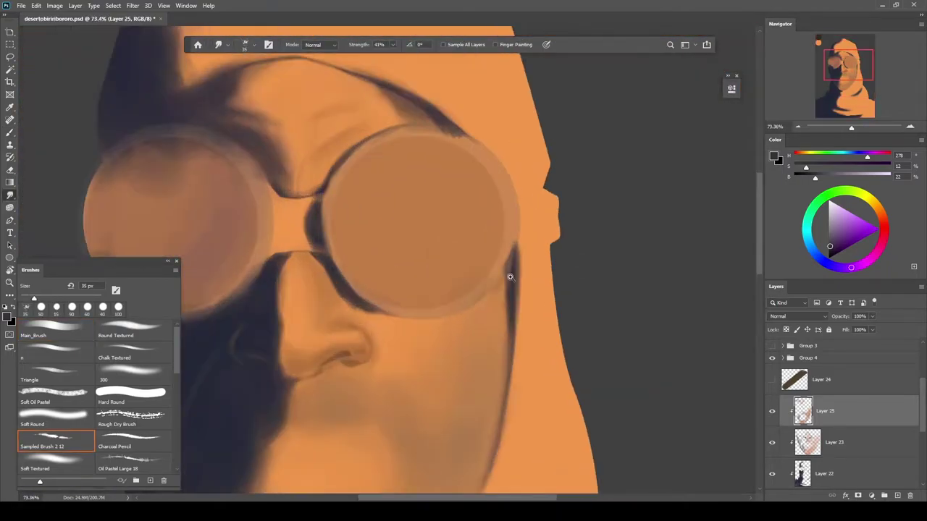
Add a new layer above Layer 25 and choose a darker brown (H 28, S 60, B 52) based on the sampled skin tone
left_click(819, 383)
left_click(773, 347)
left_click(773, 347)
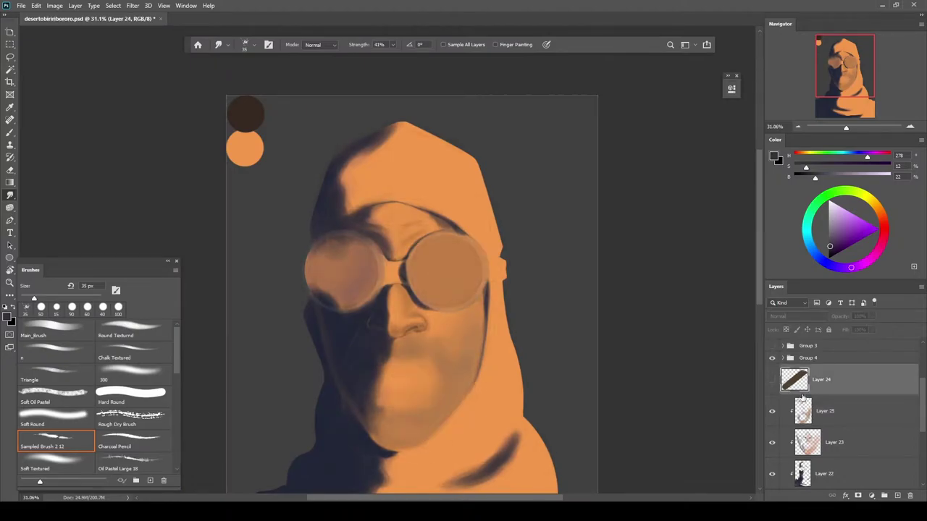
left_click(826, 412)
key("ctrl+shift+alt+n")
key("b")
left_click(772, 346)
left_click(773, 347)
scroll(412, 424, "up", 4)
left_click(496, 270, "alt")
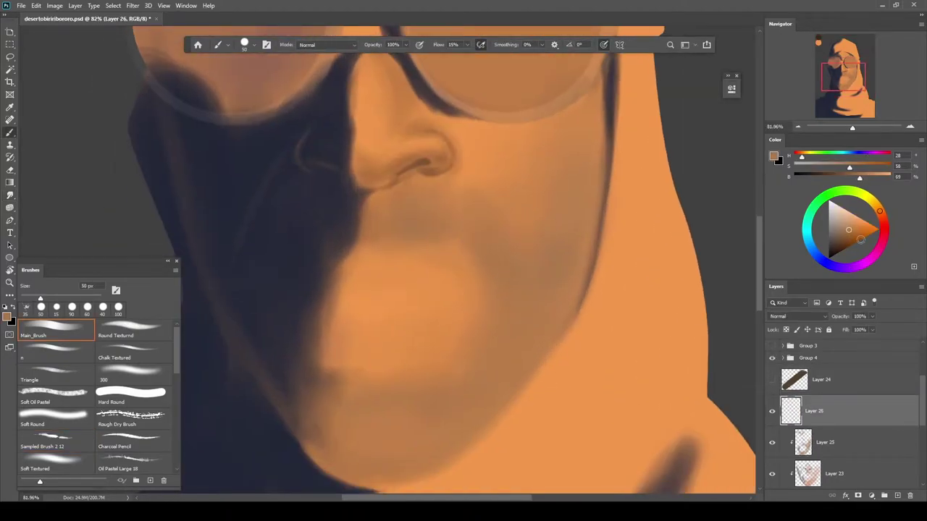
left_click(845, 237)
Show the Group 3 sketch and trace the upper lip line on Layer 26 with a 35 px brush
left_click(772, 346)
scroll(334, 281, "up", 3)
key("bracketleft")
key("bracketleft")
key("bracketleft")
left_click_drag(381, 227, 294, 238)
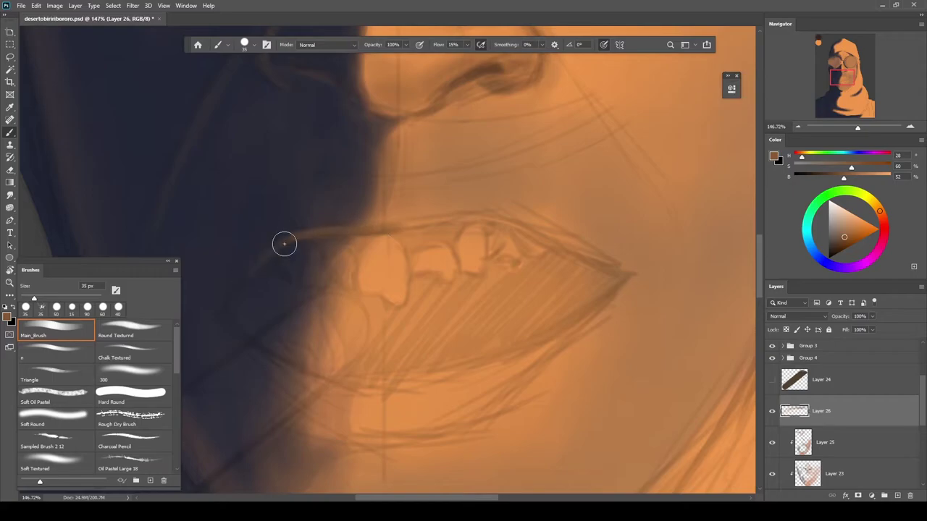
left_click_drag(356, 224, 549, 251)
Paint the lower lip with a brush enlarged to 80 px, erase the excess at the shaded mouth corner and hide Group 3
key("bracketright")
key("bracketright")
mouse_move(609, 298)
left_mouse_down()
mouse_move(513, 369)
mouse_move(494, 364)
mouse_move(413, 414)
mouse_move(376, 409)
mouse_move(538, 362)
mouse_move(321, 398)
left_mouse_up()
key("e")
left_click_drag(252, 386, 224, 347)
key("b")
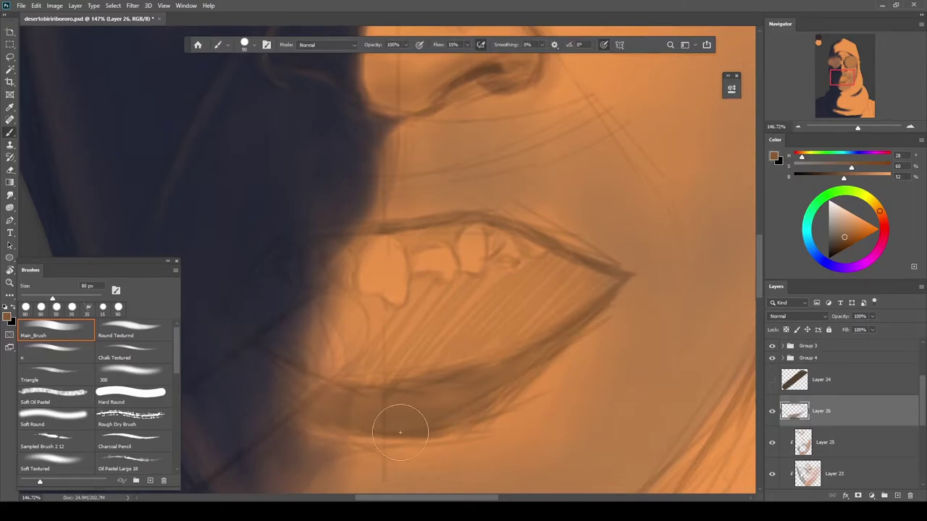
left_click(772, 346)
scroll(375, 399, "down", 3)
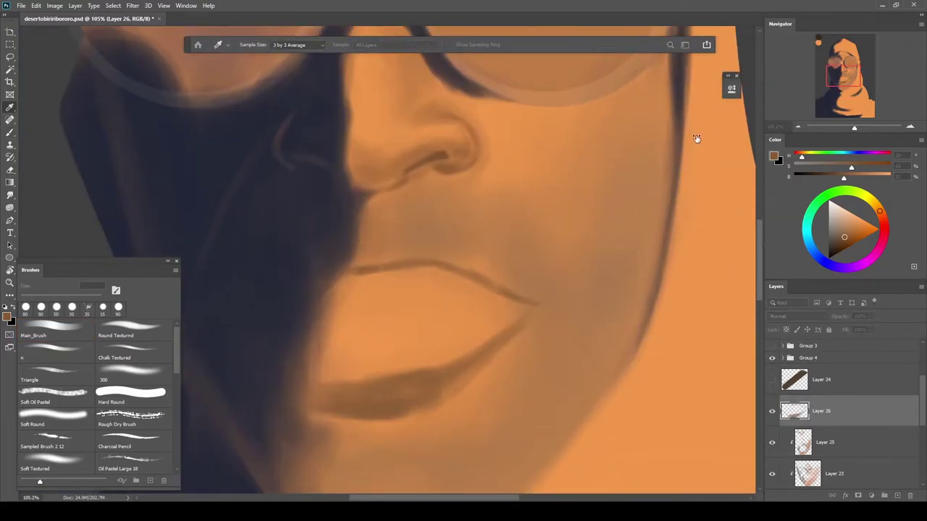
Even out the lower lip in a sampled muted brown (H 27, S 49, B 50) up to 90 px and erase its edge near the lit corner
left_click(382, 404, "alt")
left_click_drag(383, 403, 328, 402)
key("bracketright")
key("bracketright")
key("bracketright")
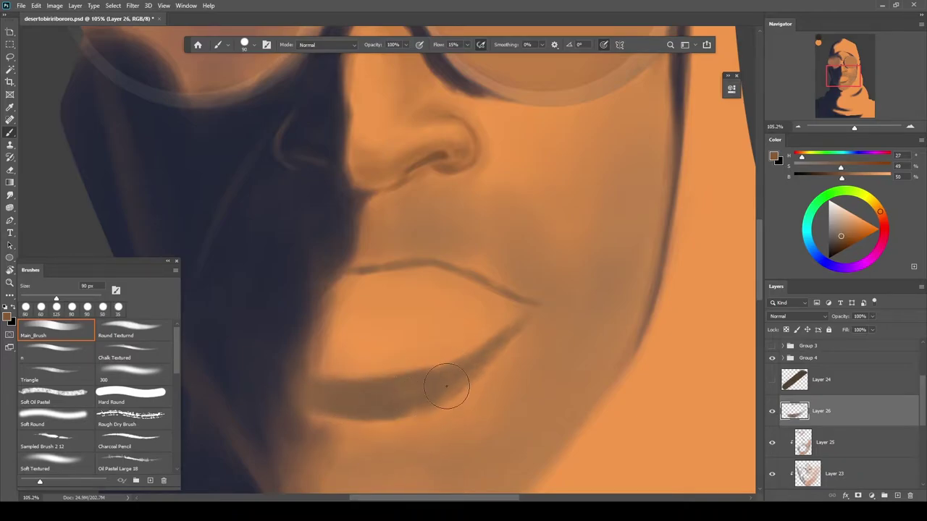
key("e")
left_click_drag(510, 330, 573, 312)
key("b")
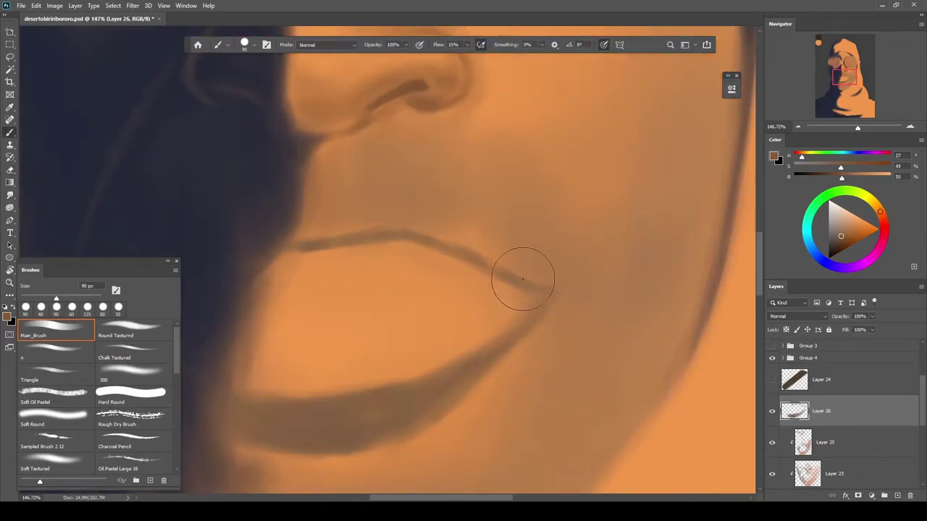
Refine the upper lip line against the sketch with a 40 px eraser and a 25 px brush
key("ctrl+z")
key("e")
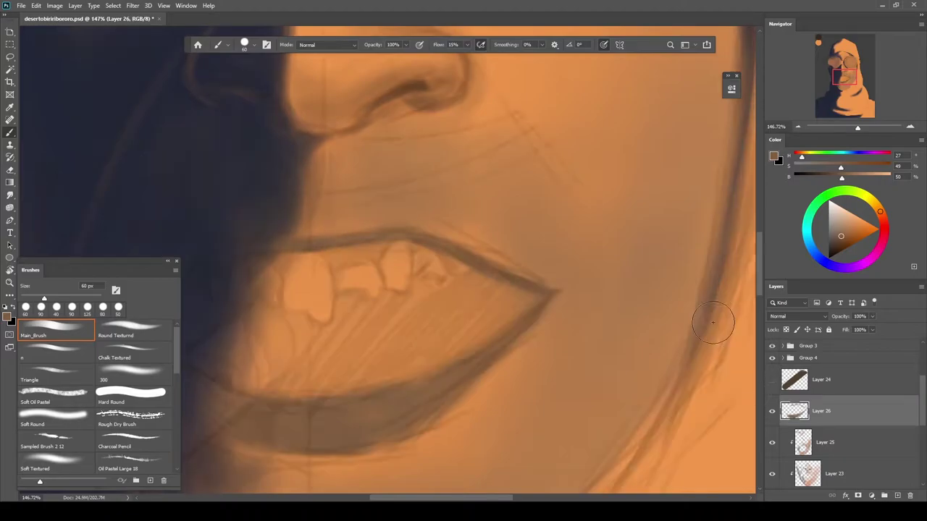
key("ctrl+shift+z")
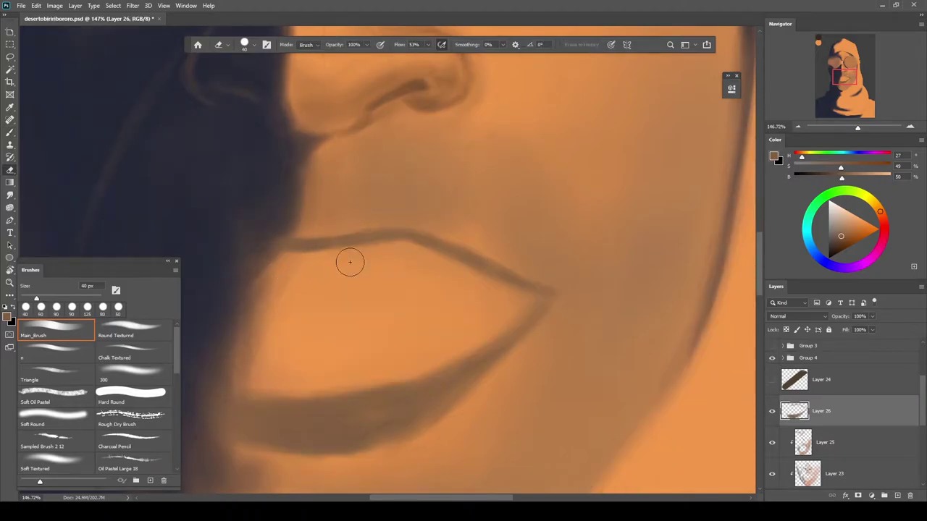
key("b")
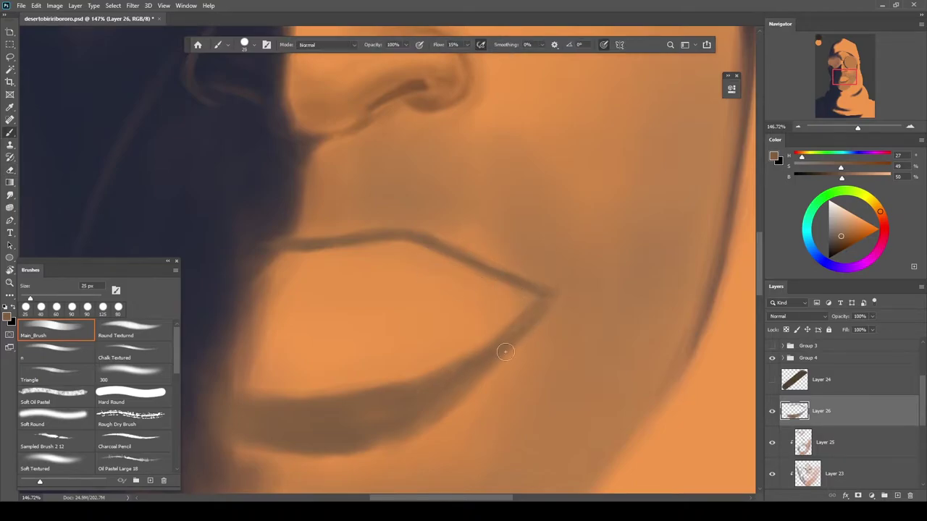
Adjust the lips with Hue/Saturation, lock Layer 26's transparency and set a 1500 px brush in sampled orange (H 28, S 69, B 93)
scroll(495, 304, "down", 8)
scroll(497, 285, "up", 4)
key("ctrl+u")
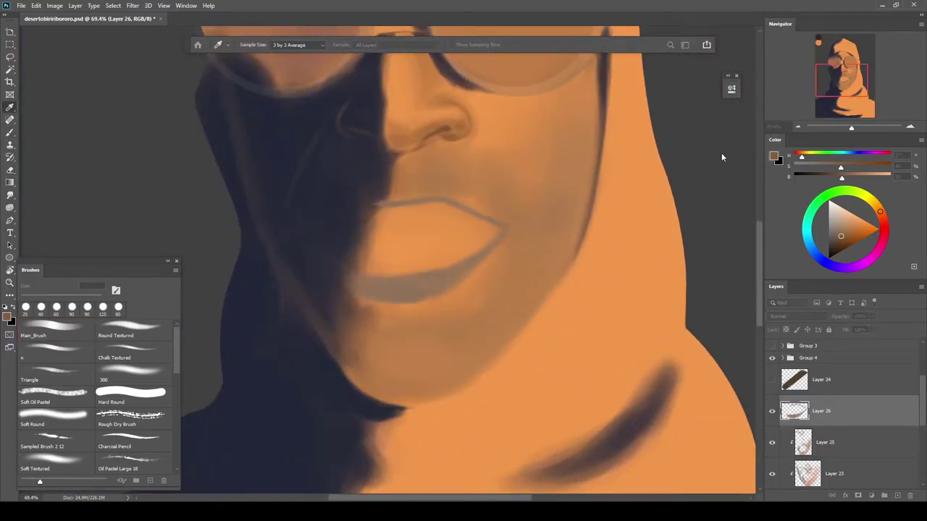
scroll(722, 154, "down", 4)
left_click(805, 71)
left_click(470, 312, "alt")
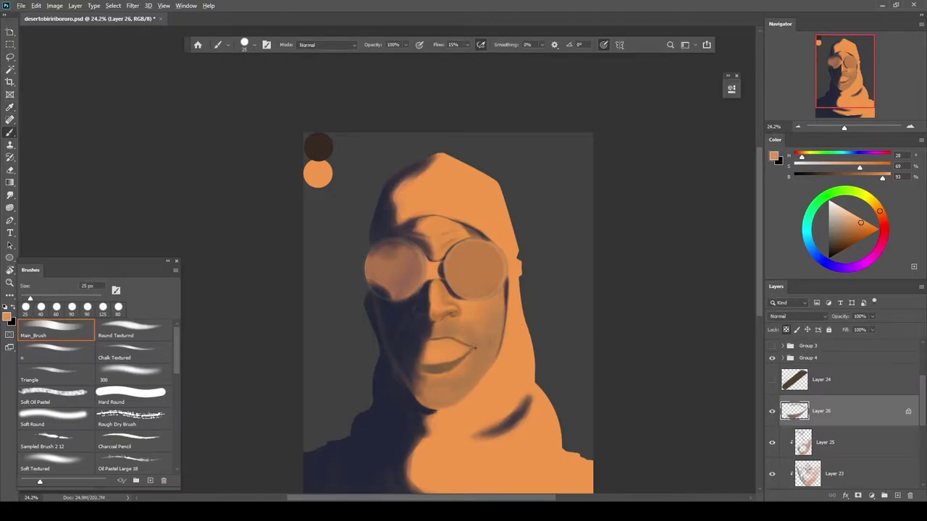
scroll(427, 340, "up", 5)
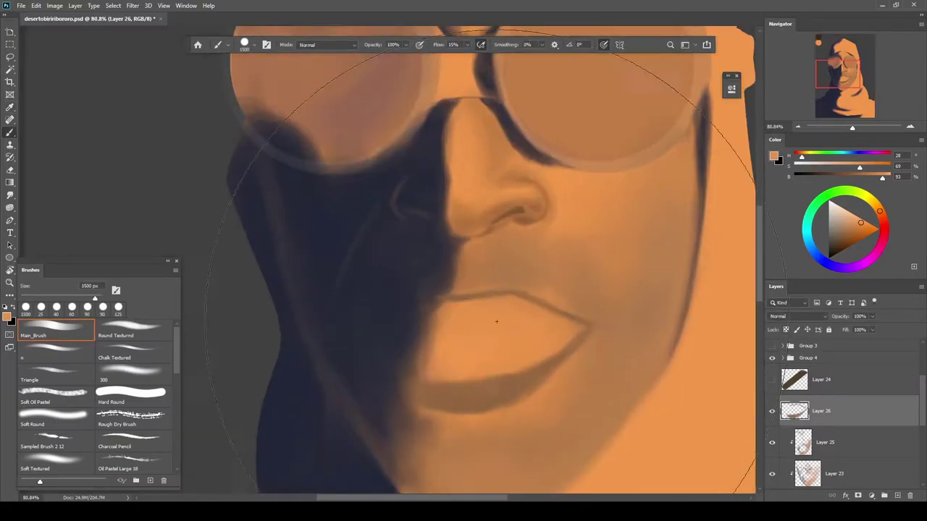
Block in the mouth interior in sampled dark blue (H 239, S 21, B 22) on a new layer below the lips, following the Group 3 sketch
key("ctrl+shift+alt+n")
left_click(400, 340, "alt")
key("bracketleft")
key("bracketleft")
key("bracketleft")
key("bracketleft")
key("bracketleft")
key("bracketleft")
left_click(772, 346)
key("bracketleft")
key("bracketleft")
key("bracketleft")
key("bracketleft")
mouse_move(438, 350)
left_mouse_down()
mouse_move(457, 367)
mouse_move(558, 337)
mouse_move(439, 338)
left_mouse_up()
Fill the open mouth up to the lips and lit corner with brushes from 70 px down to 40 px, hiding the sketch
key("bracketleft")
key("bracketleft")
key("bracketleft")
key("bracketleft")
key("bracketleft")
key("bracketleft")
key("bracketleft")
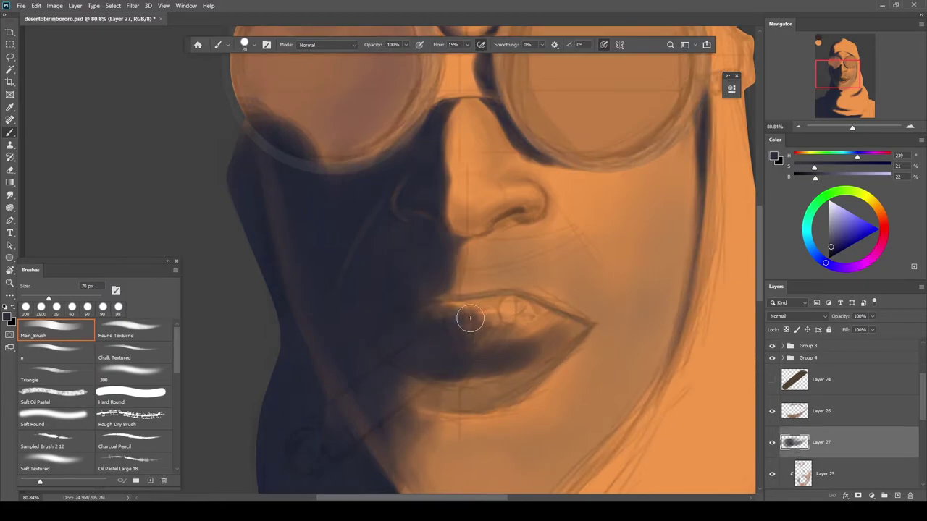
scroll(472, 315, "up", 2)
mouse_move(488, 300)
left_mouse_down()
mouse_move(604, 309)
mouse_move(639, 331)
mouse_move(655, 323)
mouse_move(635, 350)
mouse_move(673, 329)
mouse_move(648, 340)
mouse_move(640, 361)
mouse_move(565, 374)
mouse_move(563, 336)
mouse_move(494, 393)
left_mouse_up()
key("bracketleft")
left_click(773, 348)
mouse_move(557, 391)
left_mouse_down()
mouse_move(515, 352)
mouse_move(630, 331)
left_mouse_up()
Clean up the mouth corner with the eraser and blend the dark interior into the face shadow with a 125 px brush
key("e")
key("b")
key("bracketright")
key("bracketright")
key("bracketright")
key("bracketright")
key("bracketright")
key("bracketright")
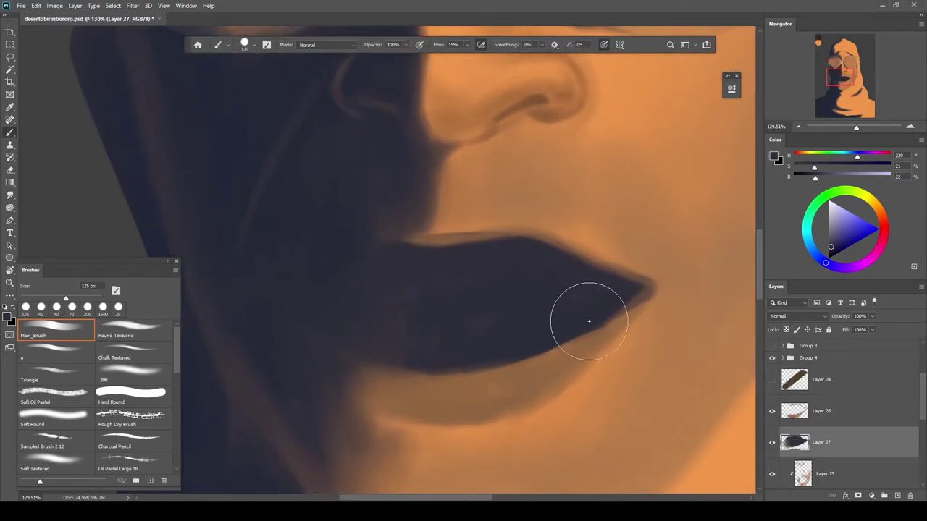
key("e")
key("b")
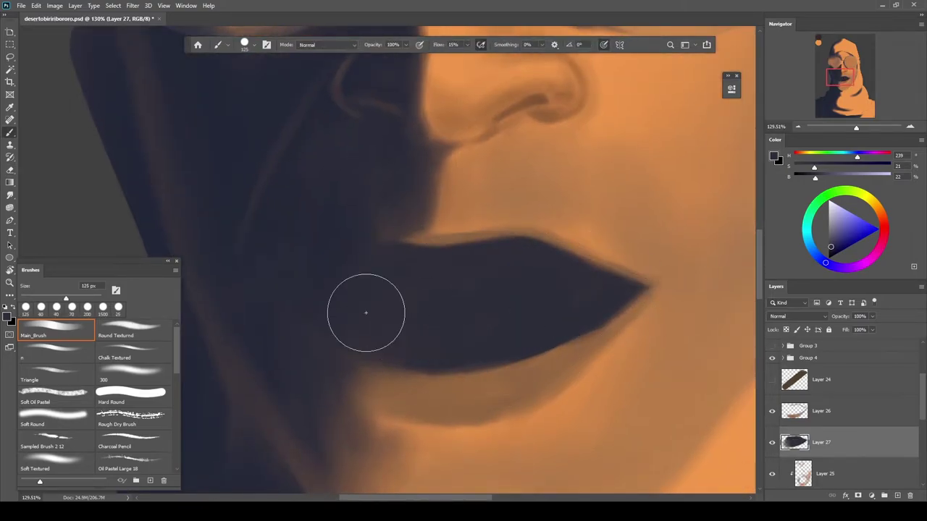
scroll(384, 305, "down", 10)
scroll(379, 304, "up", 10)
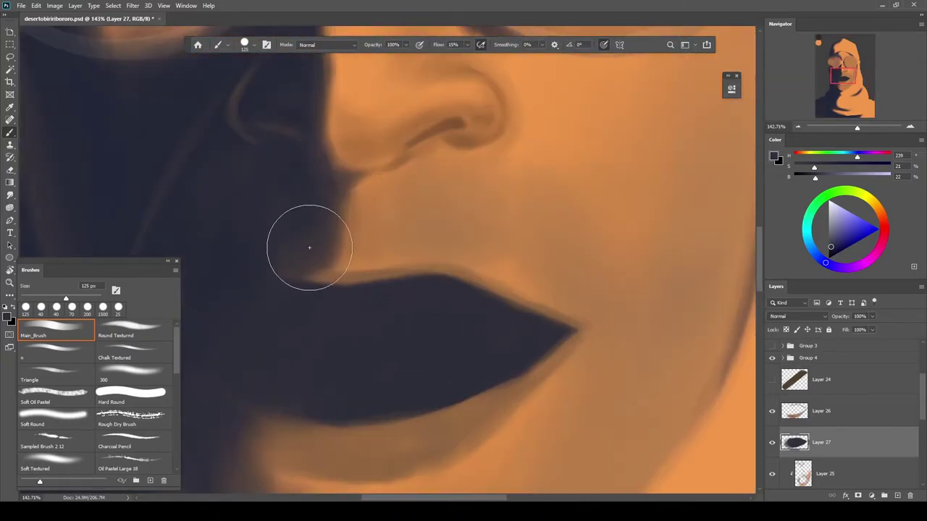
Compare the face with Layer 27, Group 4 and Group 3 each shown and hidden
scroll(405, 250, "down", 8)
left_click(772, 442)
left_click(773, 442)
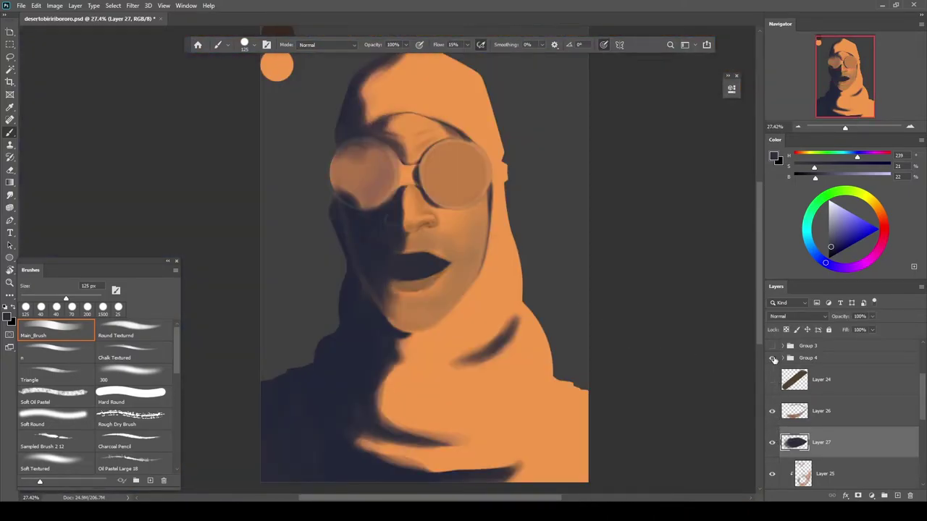
left_click(772, 358)
left_click(773, 359)
left_click(772, 346)
left_click(772, 346)
left_click(772, 346)
left_click(772, 347)
Refine the lit mouth corner on Layer 26 in the sampled lip brown (H 27, S 54, B 56) with a 25 px brush
scroll(436, 275, "up", 10)
left_click(406, 298, "alt")
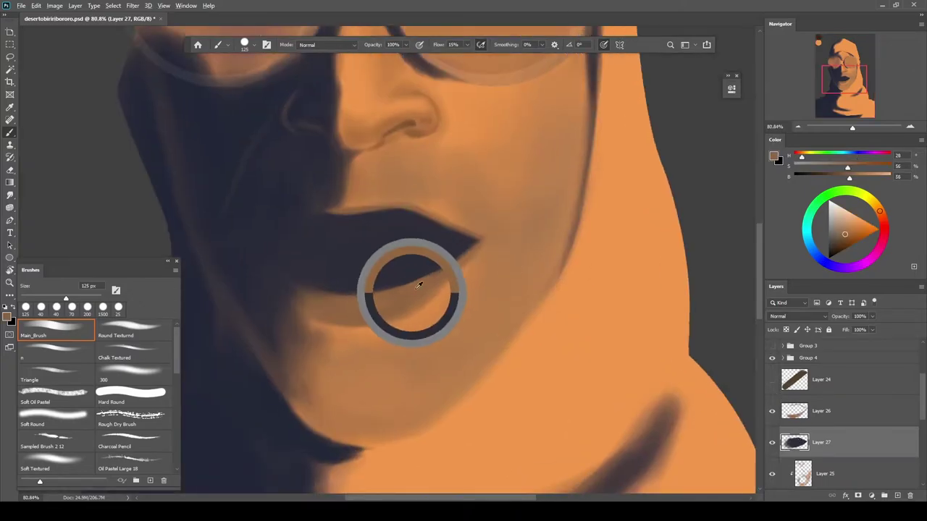
left_click(822, 411)
scroll(461, 237, "up", 10)
key("bracketleft")
key("bracketleft")
key("bracketleft")
key("bracketleft")
key("bracketleft")
key("bracketleft")
key("bracketleft")
key("bracketleft")
key("bracketleft")
key("bracketleft")
key("bracketleft")
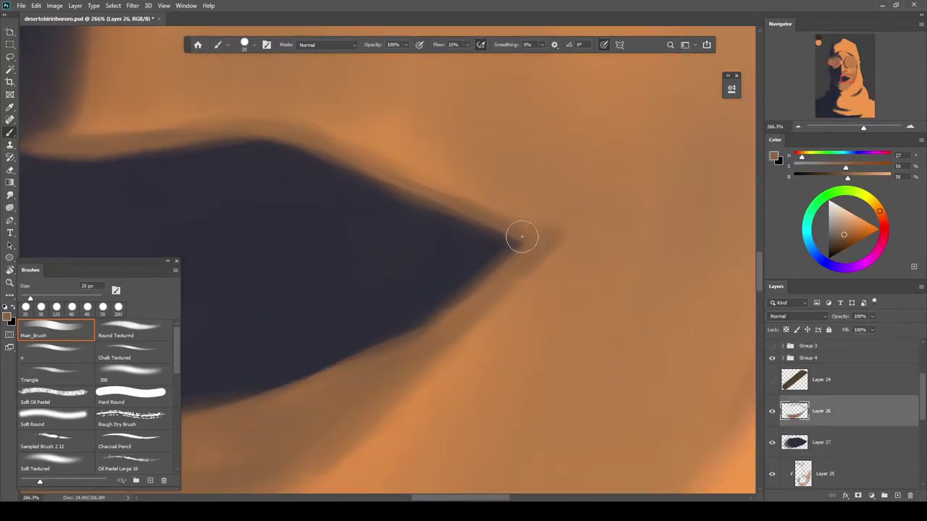
Clean up the lip edge at the lit corner with the eraser
scroll(525, 236, "down", 10)
scroll(536, 226, "up", 6)
key("e")
scroll(522, 230, "up", 5)
key("b")
scroll(518, 249, "down", 10)
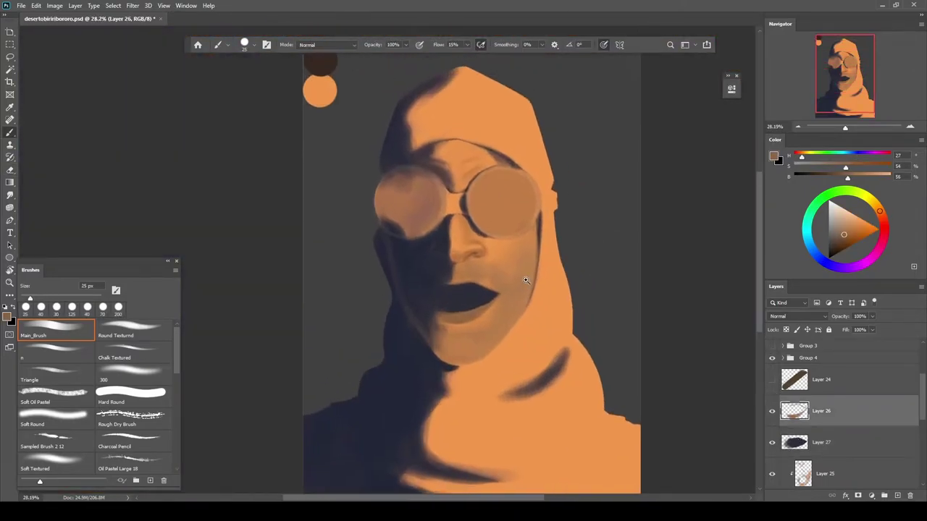
Compare the painted face with the Group 3 sketch shown and hidden
scroll(544, 271, "up", 6)
left_click(772, 346)
left_click(772, 346)
left_click(772, 346)
left_click(772, 346)
left_click(772, 346)
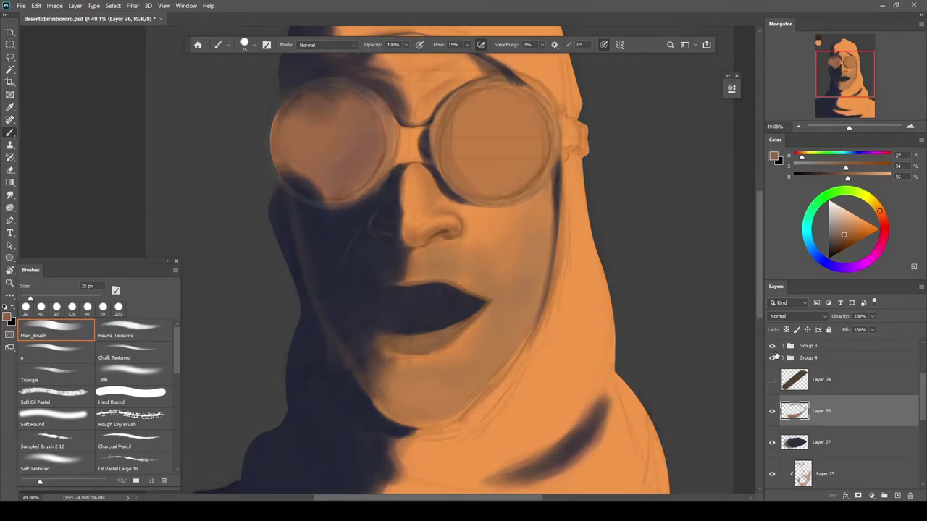
left_click(772, 346)
On a new layer, paint the fold from nostril to cheek in sampled brown (H 27, S 68, B 64) with a 35 px brush, following Group 3
left_click(821, 478)
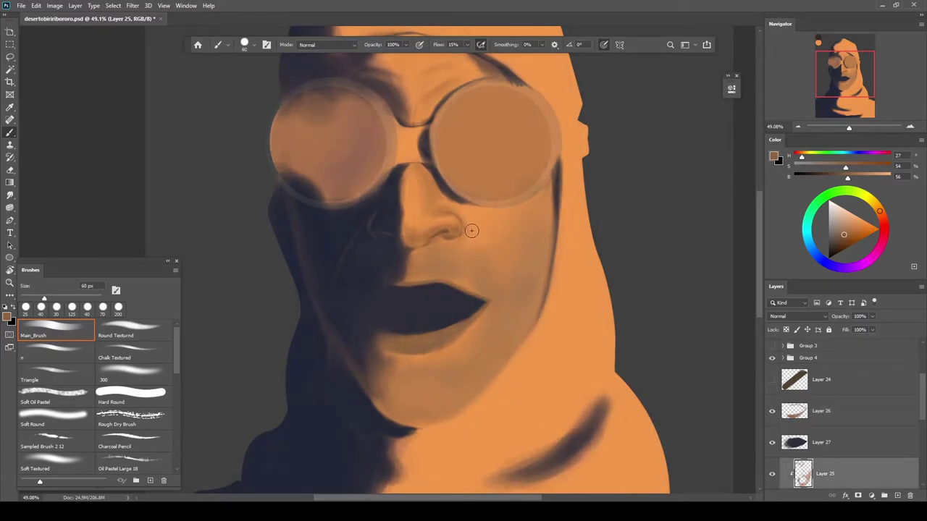
scroll(466, 258, "up", 2)
left_click(772, 346)
left_click(452, 177, "alt")
key("ctrl+shift+alt+n")
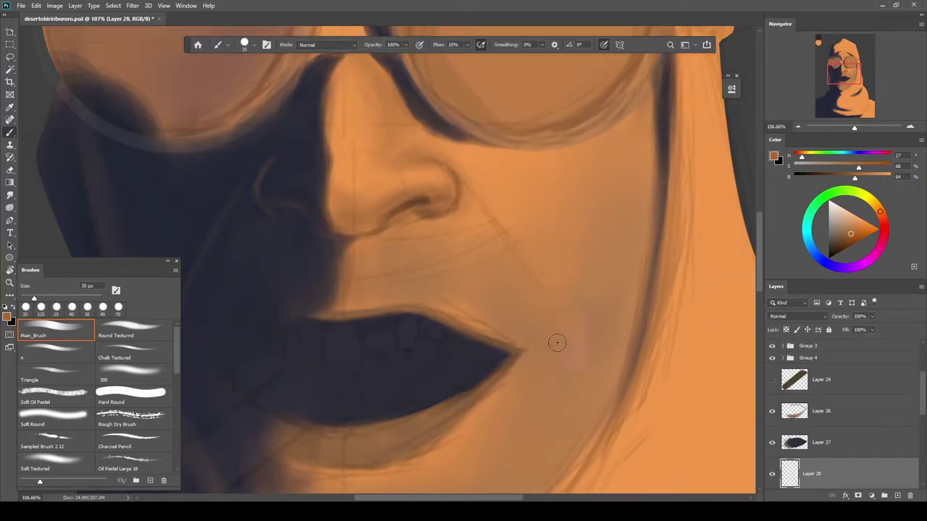
left_click(772, 346)
key("bracketright")
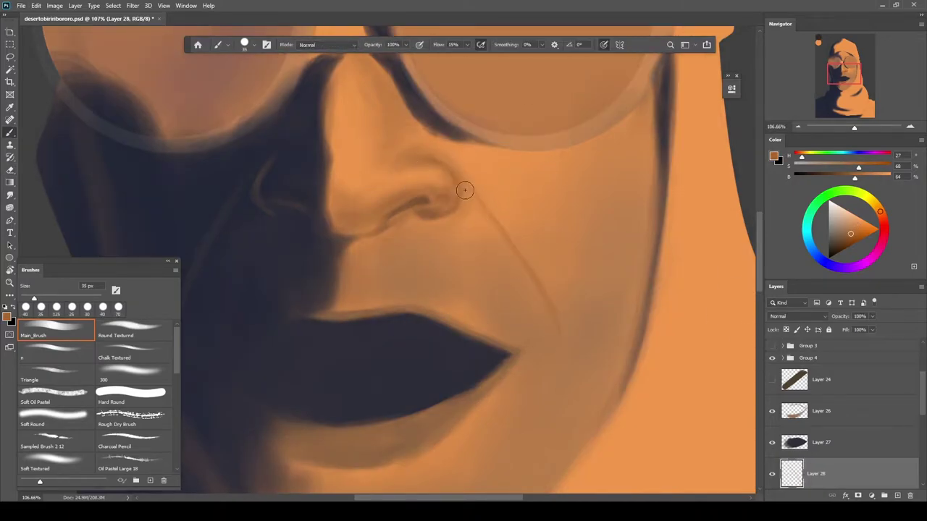
left_click_drag(550, 306, 562, 337)
Blend the fold's lower end into the cheek with sampled skin tones, using an 80 px brush and a 45 px brush
scroll(562, 340, "down", 15)
scroll(560, 343, "up", 16)
left_click(576, 313, "alt")
key("bracketright")
key("bracketright")
key("bracketright")
key("bracketright")
key("bracketright")
key("bracketright")
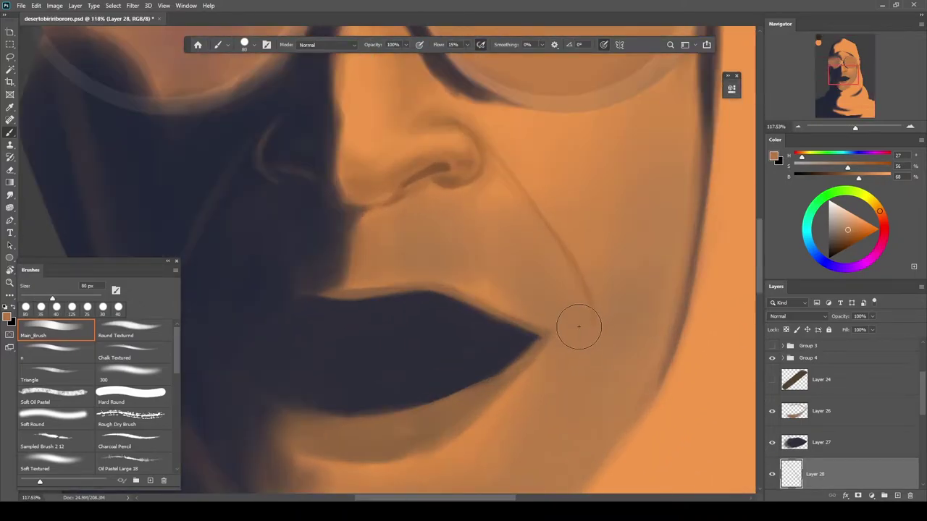
left_click(575, 303, "alt")
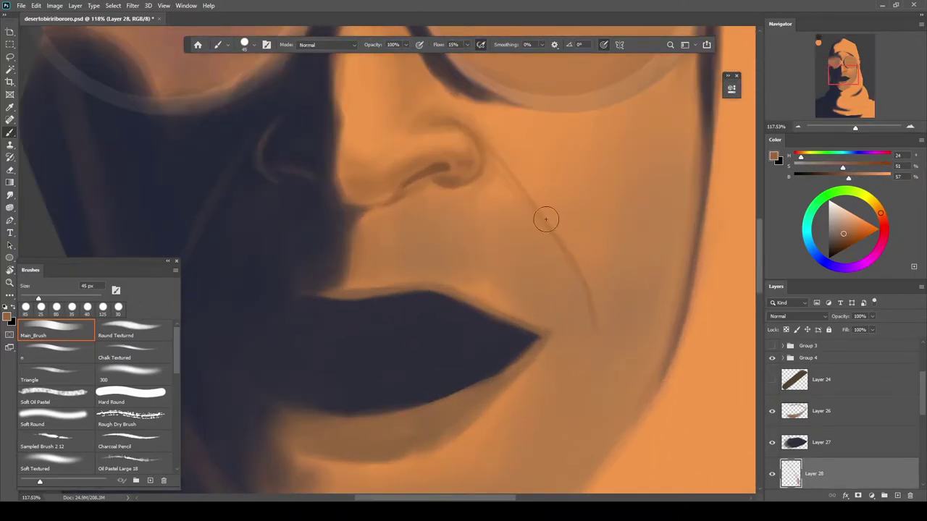
Warp the fold on Layer 28 so that it bows outward across the cheek
key("ctrl+t")
right_click(546, 277)
left_click(573, 349)
left_click_drag(590, 275, 603, 323)
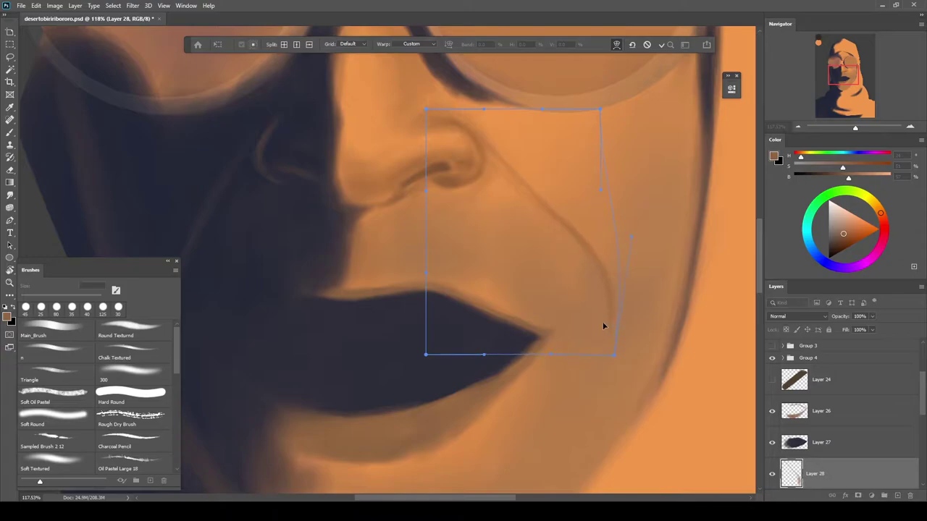
scroll(561, 304, "down", 13)
key("Return")
Join the fold's upper end to the nostril wing in brown (H 24, S 51, B 57) with a 30 px brush
scroll(580, 297, "up", 3)
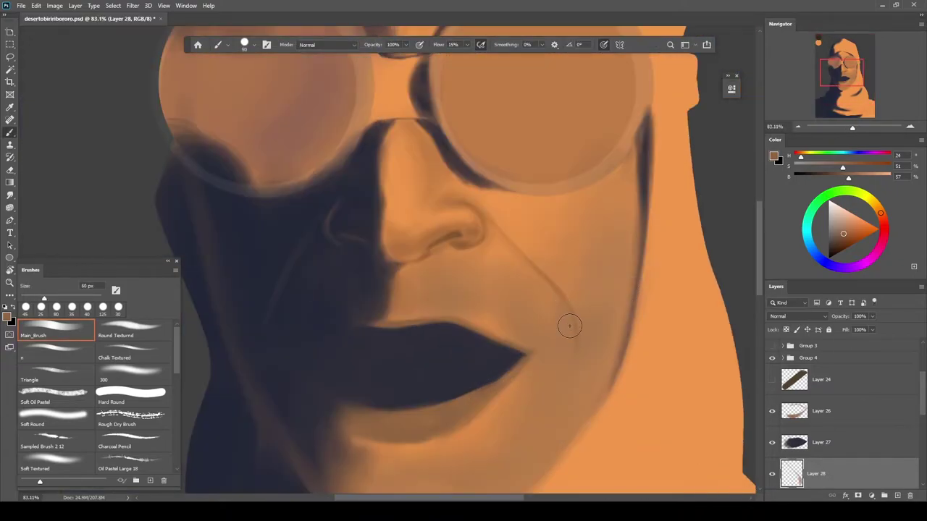
scroll(512, 240, "up", 3)
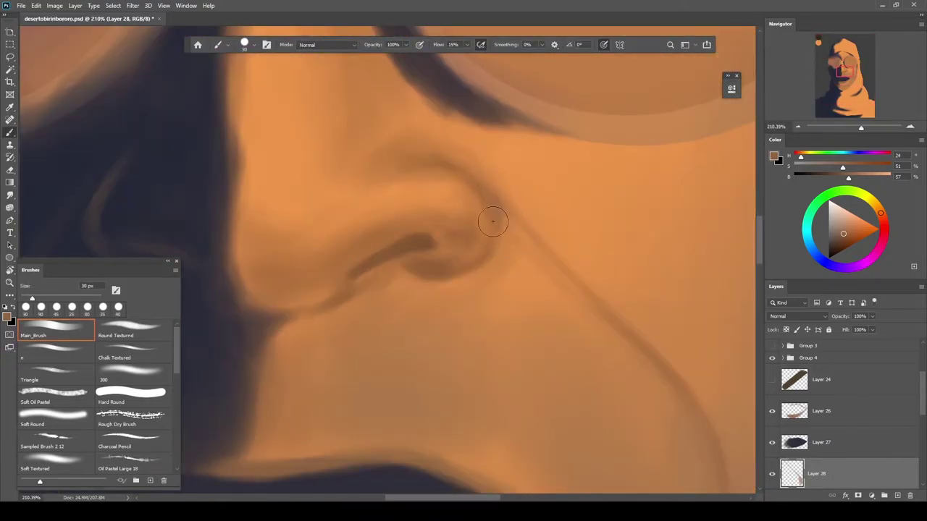
scroll(554, 275, "down", 9)
Soften the fold and shade the cheek around it with a 125 px brush and sampled skin tones
scroll(492, 272, "up", 4)
key("bracketright")
key("bracketright")
key("bracketright")
key("bracketright")
key("bracketright")
scroll(478, 269, "up", 3)
key("bracketright")
key("bracketright")
key("bracketright")
key("bracketright")
key("bracketright")
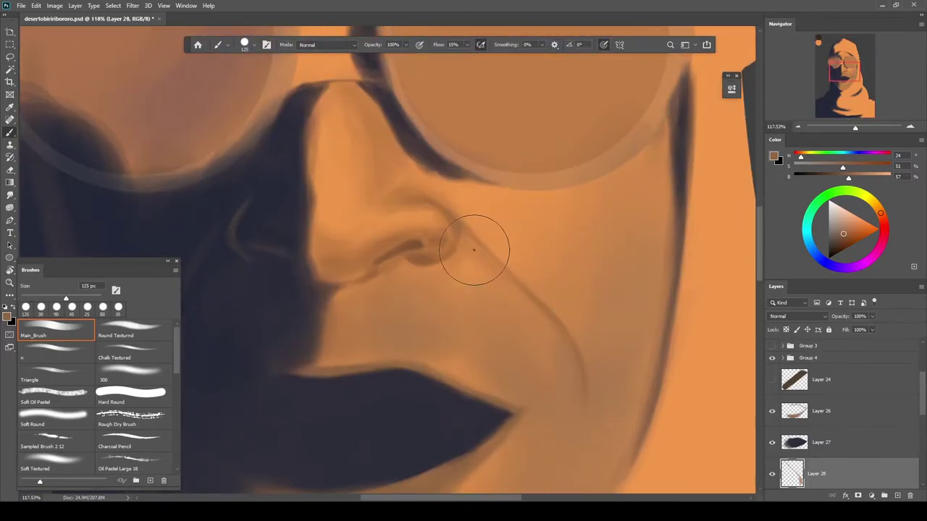
scroll(548, 370, "down", 4)
scroll(598, 336, "up", 2)
scroll(562, 259, "down", 5)
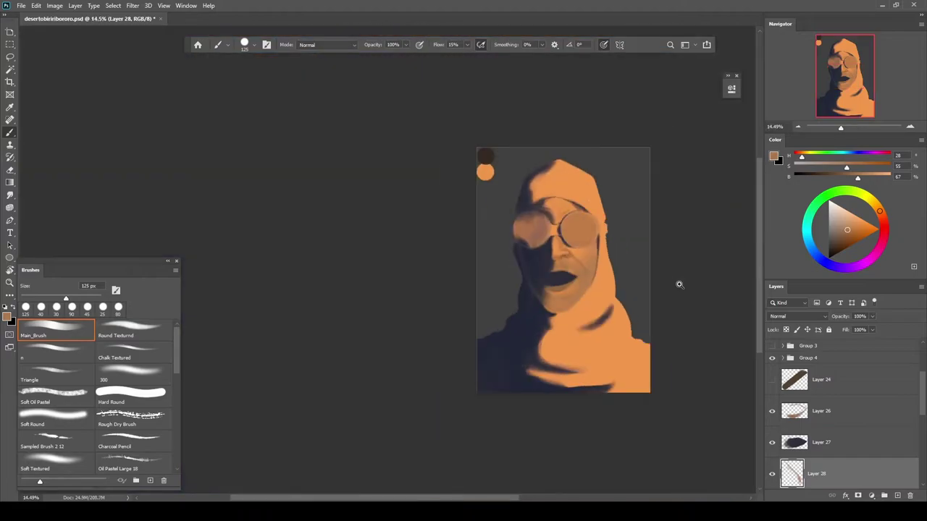
scroll(659, 281, "up", 3)
scroll(499, 177, "down", 3)
With Group 3 shown, add a teeth layer above Layer 27 and prepare a light peach colour (H 28, S 48, B 94) and 35 px brush
left_click(772, 346)
left_click(772, 379)
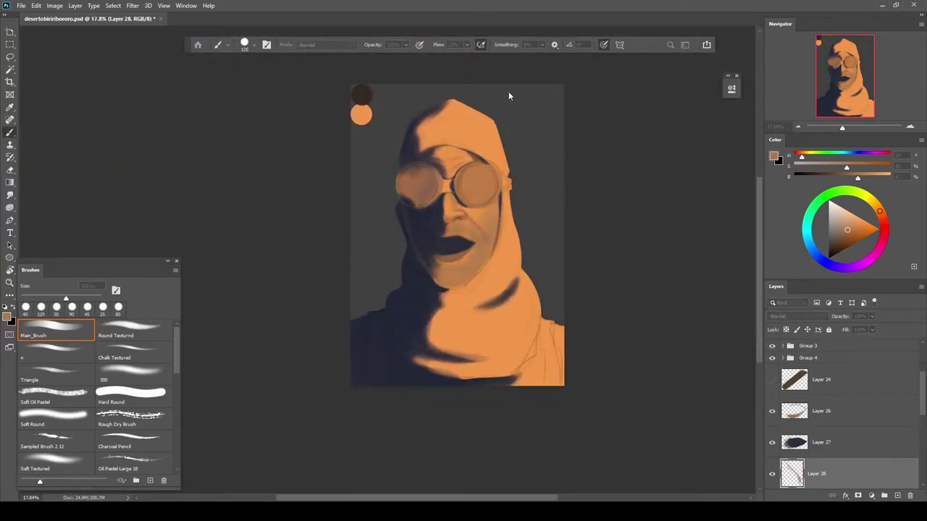
key("Return")
scroll(463, 244, "up", 5)
scroll(496, 246, "up", 3)
key("bracketleft")
key("bracketleft")
key("bracketleft")
key("bracketleft")
key("bracketleft")
key("bracketleft")
key("bracketleft")
key("bracketleft")
key("bracketleft")
scroll(529, 224, "down", 6)
left_click(575, 285, "alt")
scroll(563, 232, "up", 3)
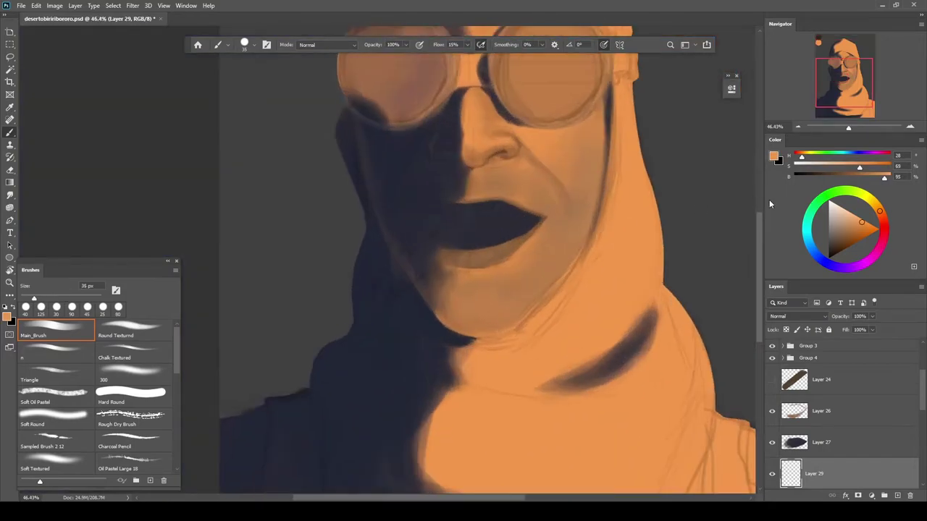
scroll(754, 202, "up", 3)
scroll(419, 214, "up", 4)
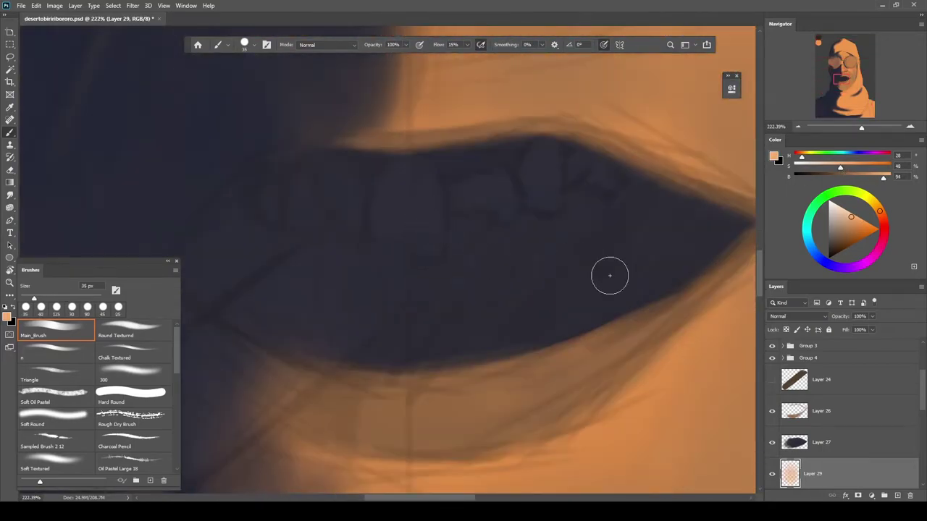
key("ctrl+]")
Block in the large front tooth with its uneven lower edge, following the sketch and reducing the brush to 15 px
mouse_move(427, 240)
left_mouse_down()
mouse_move(428, 248)
mouse_move(412, 168)
mouse_move(380, 227)
mouse_move(395, 214)
mouse_move(385, 208)
left_mouse_up()
scroll(382, 208, "up", 2)
key("bracketleft")
key("bracketleft")
key("bracketleft")
key("bracketleft")
left_click_drag(374, 245, 422, 259)
mouse_move(446, 155)
left_mouse_down()
mouse_move(486, 269)
mouse_move(468, 155)
mouse_move(407, 175)
left_mouse_up()
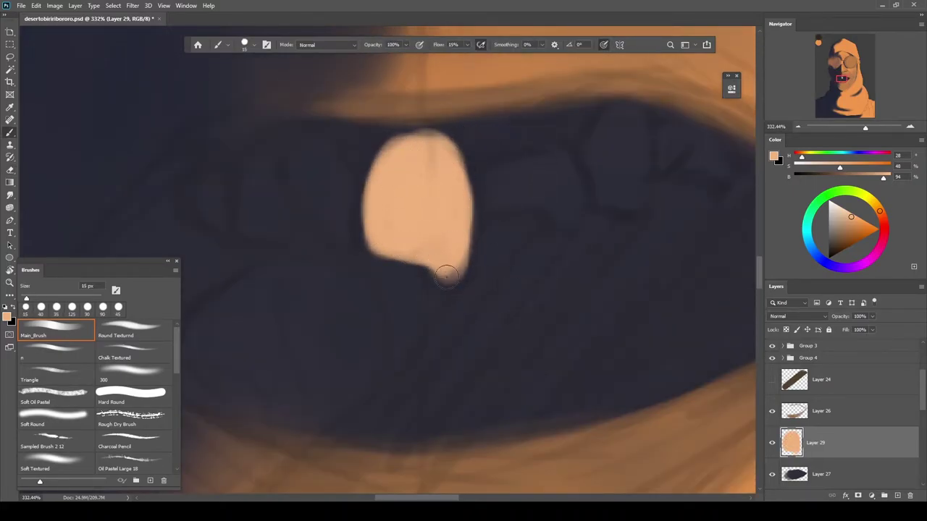
left_click_drag(410, 253, 472, 286)
mouse_move(404, 273)
left_mouse_down()
mouse_move(377, 214)
mouse_move(382, 184)
mouse_move(400, 214)
mouse_move(388, 188)
mouse_move(398, 189)
mouse_move(399, 230)
mouse_move(375, 181)
mouse_move(398, 250)
mouse_move(398, 241)
mouse_move(385, 245)
mouse_move(395, 239)
mouse_move(412, 268)
left_mouse_up()
Lasso the painted tooth area, reshape and reposition it with Free Transform, and deselect
key("l")
left_click_drag(428, 180, 436, 132)
key("ctrl+t")
left_click_drag(538, 118, 526, 109)
left_click_drag(394, 242, 408, 257)
left_click_drag(312, 145, 306, 137)
left_click_drag(538, 176, 515, 135)
mouse_move(400, 223)
left_mouse_down()
mouse_move(373, 205)
mouse_move(332, 231)
mouse_move(373, 288)
left_mouse_up()
key("Return")
key("ctrl+d")
Shape the teeth outlines in light peach, alternating the brush and the eraser
key("b")
scroll(204, 181, "up", 2)
key("e")
left_click_drag(378, 210, 340, 253)
mouse_move(434, 251)
left_mouse_down()
mouse_move(354, 251)
mouse_move(505, 242)
left_mouse_up()
key("b")
mouse_move(471, 205)
left_mouse_down()
mouse_move(471, 236)
mouse_move(532, 172)
mouse_move(561, 217)
mouse_move(542, 261)
mouse_move(471, 232)
mouse_move(534, 240)
mouse_move(466, 251)
left_mouse_up()
Carve chipped edges into the teeth with a much smaller eraser, restoring paint with the brush
key("e")
key("bracketleft")
key("bracketleft")
key("bracketleft")
key("bracketleft")
key("bracketleft")
key("bracketleft")
key("bracketleft")
key("bracketleft")
key("bracketleft")
key("b")
key("e")
key("b")
Build up and trim the short, jagged tooth beside the front tooth, and hide the Group 3 sketch
mouse_move(514, 223)
left_mouse_down()
mouse_move(476, 199)
mouse_move(479, 211)
mouse_move(539, 213)
mouse_move(546, 223)
mouse_move(533, 166)
left_mouse_up()
key("e")
key("b")
mouse_move(558, 263)
left_mouse_down()
mouse_move(555, 254)
mouse_move(546, 271)
mouse_move(480, 242)
left_mouse_up()
key("e")
scroll(559, 268, "down", 10)
key("b")
scroll(565, 271, "up", 10)
scroll(480, 242, "down", 10)
scroll(641, 289, "down", 7)
left_click_drag(639, 290, 539, 276)
left_click(772, 346)
On a new layer, paint the shadowed back teeth in dark brown (H 28, S 48, B 33) with a 40 px brush, and hide Group 3
left_click(898, 495)
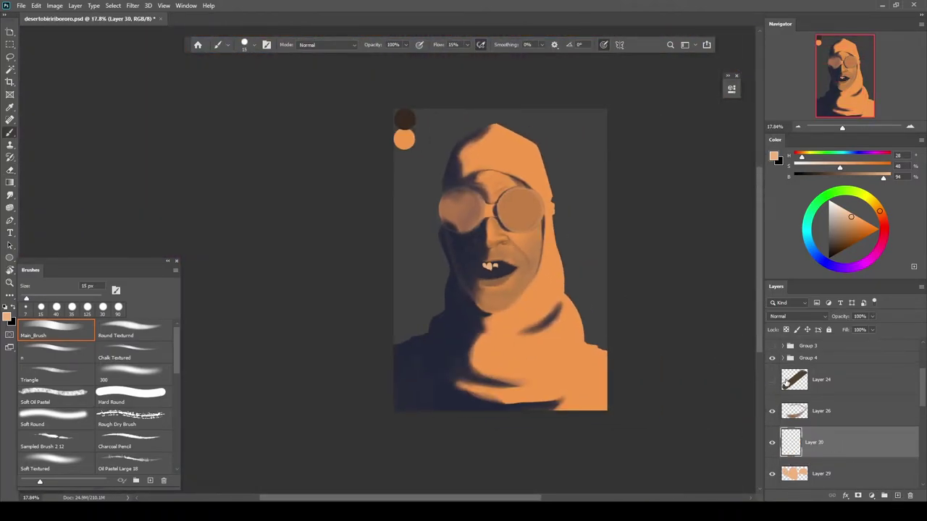
scroll(493, 246, "up", 8)
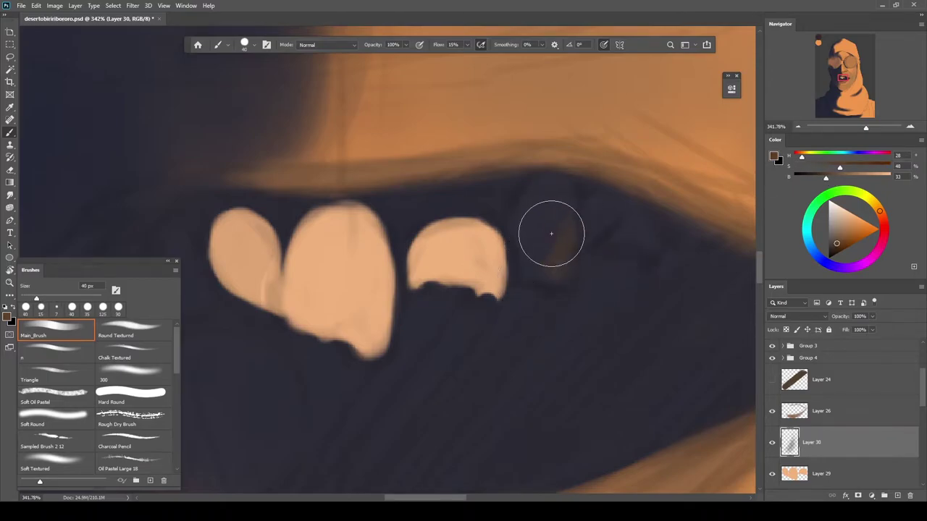
mouse_move(492, 233)
left_mouse_down()
mouse_move(485, 285)
mouse_move(494, 247)
mouse_move(501, 269)
left_mouse_up()
left_click_drag(580, 236, 536, 240)
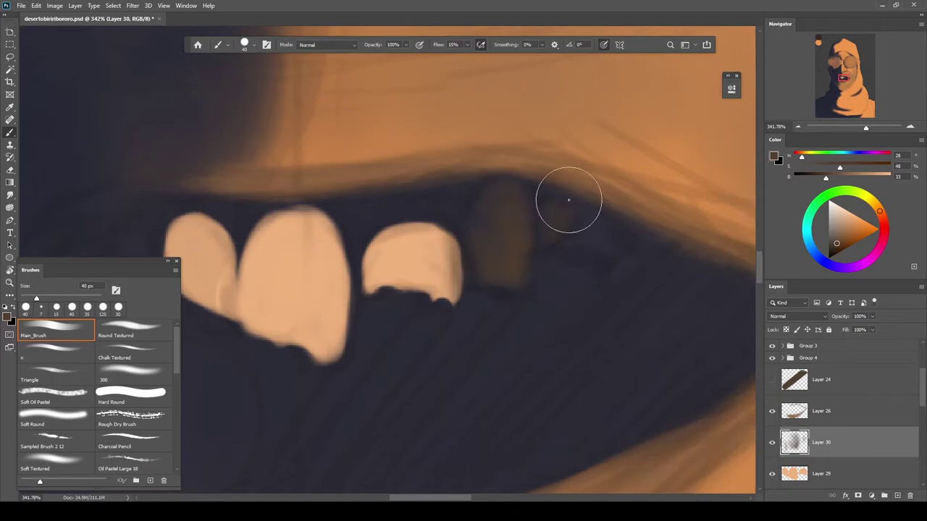
left_click(776, 340)
left_click(772, 375)
left_click(822, 471)
scroll(532, 246, "down", 8)
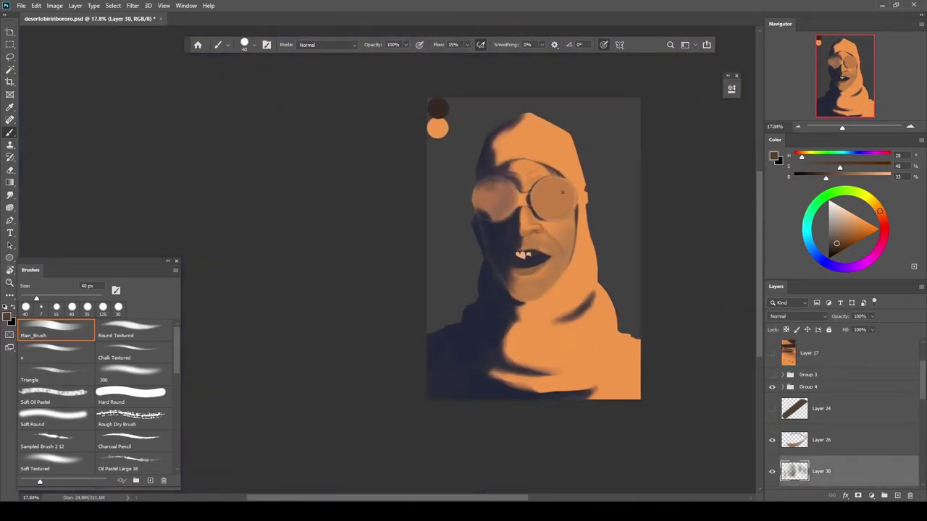
Build up the dark brown back teeth on the lit side of the mouth, enlarging the brush to 70 px and showing the Group 3 sketch
scroll(529, 250, "up", 8)
left_click_drag(517, 278, 514, 278)
key("bracketright")
key("bracketright")
key("bracketright")
left_click_drag(552, 254, 542, 213)
left_click_drag(601, 239, 624, 271)
scroll(567, 218, "down", 6)
scroll(526, 270, "up", 6)
key("bracketleft")
key("bracketleft")
key("bracketleft")
key("bracketleft")
key("bracketleft")
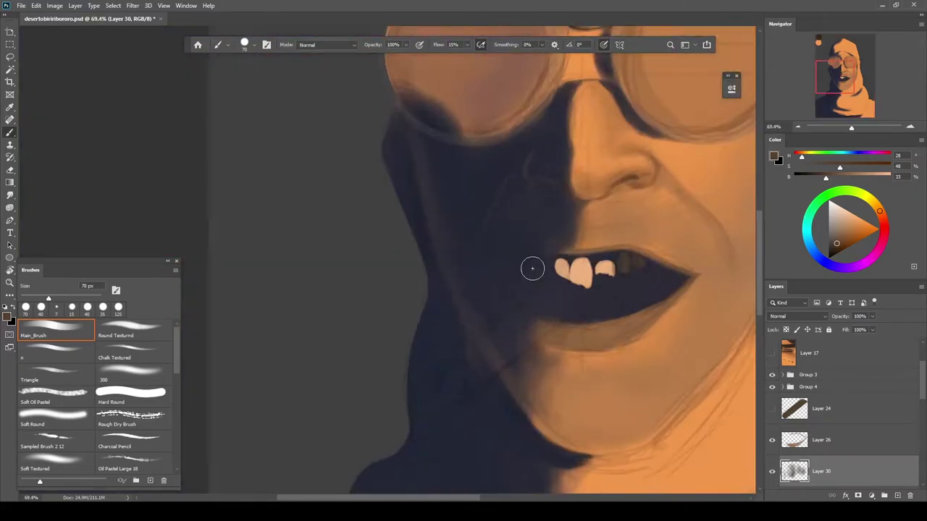
mouse_move(615, 277)
left_mouse_down()
mouse_move(600, 227)
mouse_move(620, 273)
mouse_move(639, 224)
mouse_move(638, 268)
mouse_move(611, 240)
left_mouse_up()
Paint dark brown teeth on the shadow side of the mouth with a 40 px brush, trim them with the eraser, and hide Group 3
key("e")
key("bracketright")
key("bracketright")
key("bracketright")
key("bracketright")
key("bracketright")
key("bracketright")
key("bracketright")
key("bracketright")
key("bracketright")
key("b")
left_click_drag(509, 260, 503, 266)
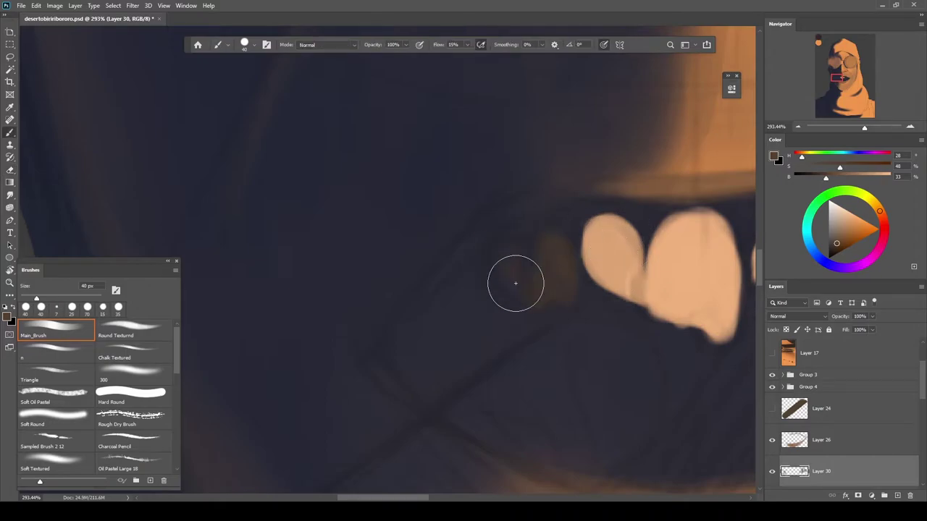
scroll(640, 297, "down", 5)
scroll(627, 239, "up", 5)
key("e")
left_click_drag(399, 310, 415, 294)
key("b")
scroll(507, 188, "down", 7)
scroll(491, 196, "down", 3)
scroll(491, 196, "up", 10)
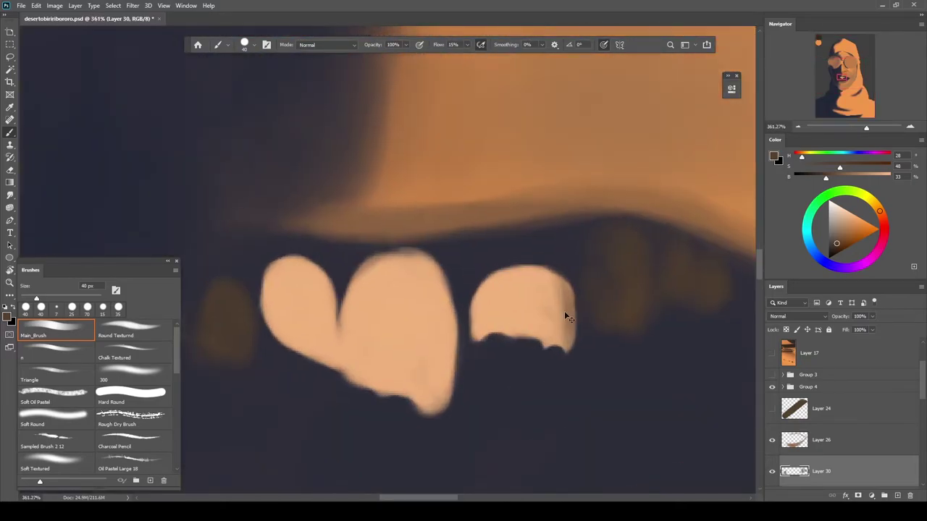
Erase the dark brown overspill along the outer edge of the short front tooth
key("e")
scroll(534, 321, "down", 3)
left_click_drag(568, 346, 601, 344)
On Layer 29, touch up the short tooth's outer edge in its own light peach, reducing the brush to 9 px
left_click(540, 331, "ctrl")
key("b")
left_click(541, 309, "alt")
left_click_drag(568, 304, 570, 322)
key("ctrl+z")
key("bracketleft")
key("bracketleft")
key("bracketleft")
key("bracketleft")
key("bracketleft")
key("bracketleft")
key("bracketleft")
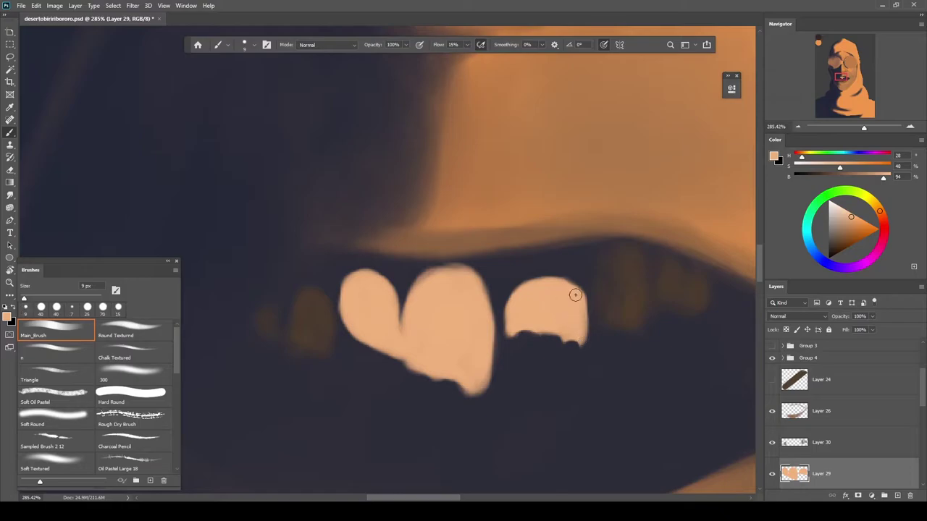
scroll(418, 299, "down", 8)
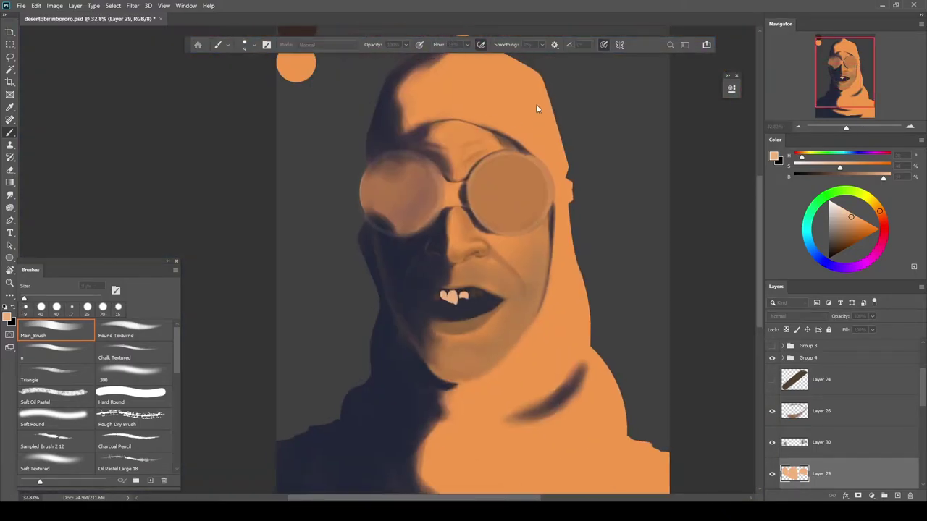
On a new layer above Layer 29, paint blue-grey gum strokes (H 240, S 21, B 32) between the front and short teeth
key("ctrl+shift+alt+n")
scroll(519, 291, "up", 6)
left_click(499, 303, "alt")
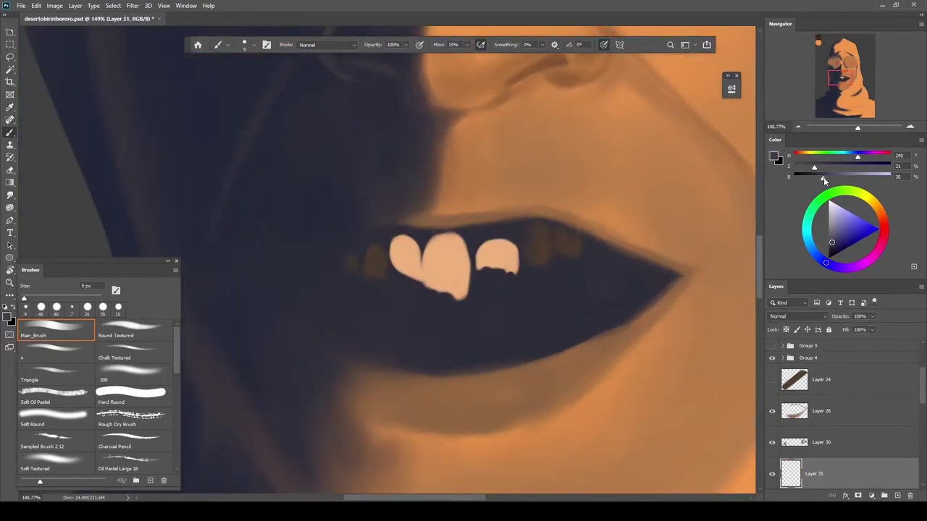
scroll(472, 264, "up", 5)
scroll(858, 456, "down", 2)
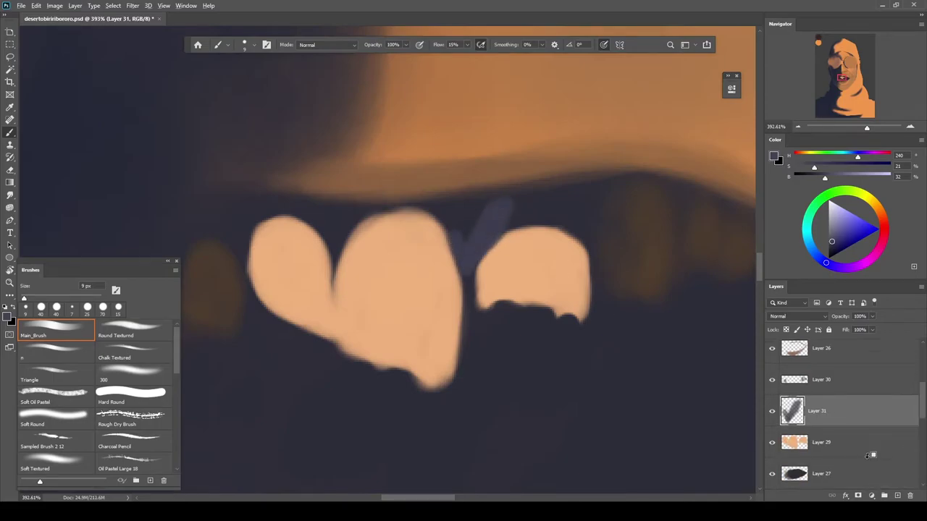
Clip the gum strokes and back teeth layers to the layers below, and place Layer 30 beneath Layer 31
left_click(860, 424, "alt")
scroll(469, 264, "up", 2)
left_click_drag(829, 387, 828, 430)
scroll(571, 268, "down", 2)
Paint the blue-grey gum along the upper lip above the short tooth with an enlarged brush
key("bracketright")
key("bracketright")
key("bracketright")
key("bracketright")
mouse_move(518, 231)
left_mouse_down()
mouse_move(528, 215)
mouse_move(497, 209)
mouse_move(604, 203)
left_mouse_up()
left_click_drag(609, 185, 500, 192)
Refine the gum edges around the short tooth and the nearest back tooth with a 10 px brush and the eraser
key("bracketleft")
key("bracketleft")
key("bracketleft")
key("bracketleft")
key("bracketleft")
key("bracketleft")
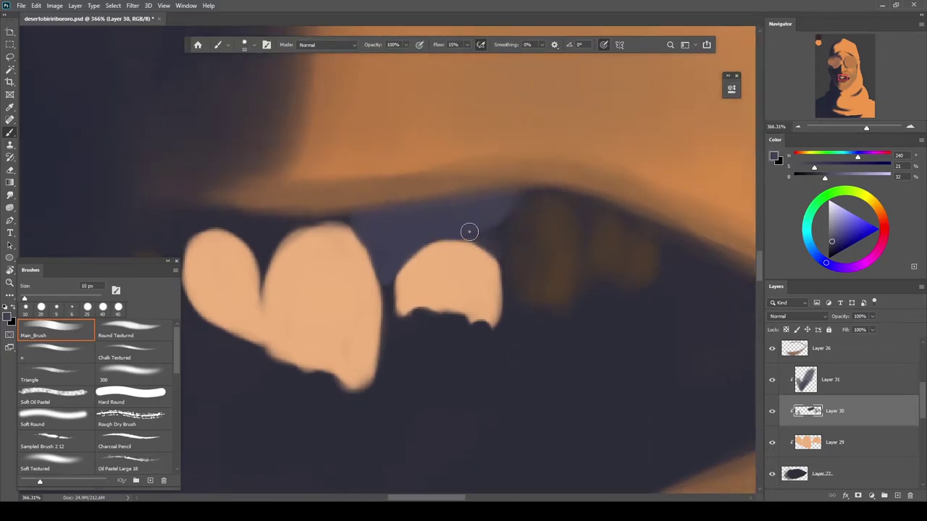
key("e")
left_click_drag(482, 283, 468, 281)
key("b")
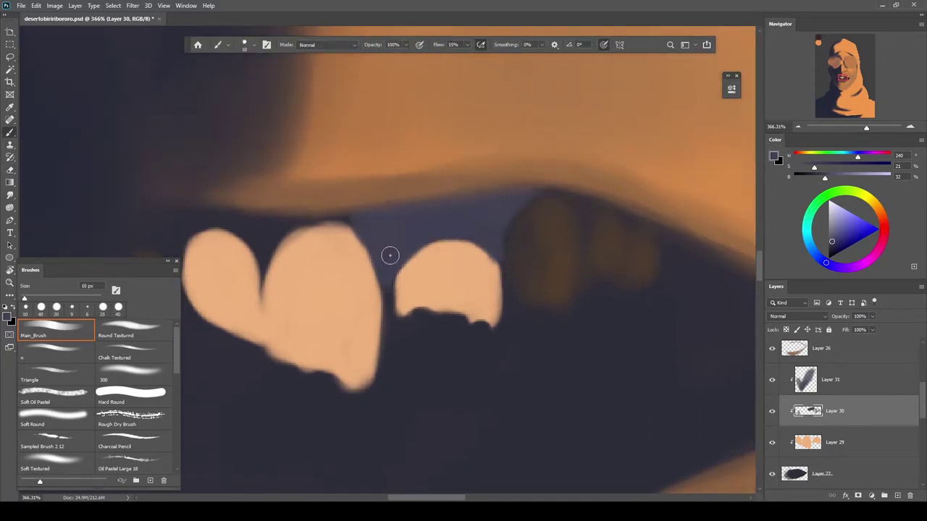
Extend the blue-grey gum around the shadow-side front teeth, trimming the excess with the eraser
scroll(383, 246, "left", 3)
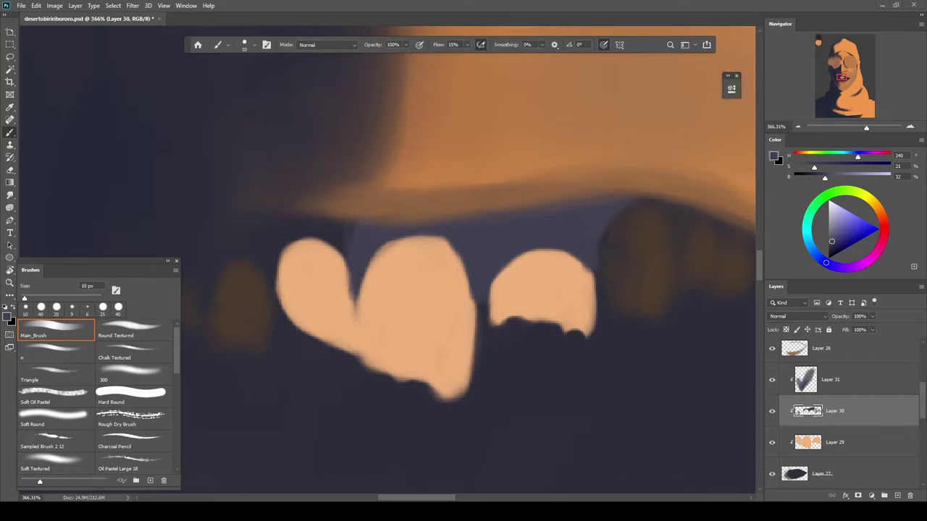
left_click_drag(311, 276, 378, 296)
left_click_drag(423, 334, 420, 311)
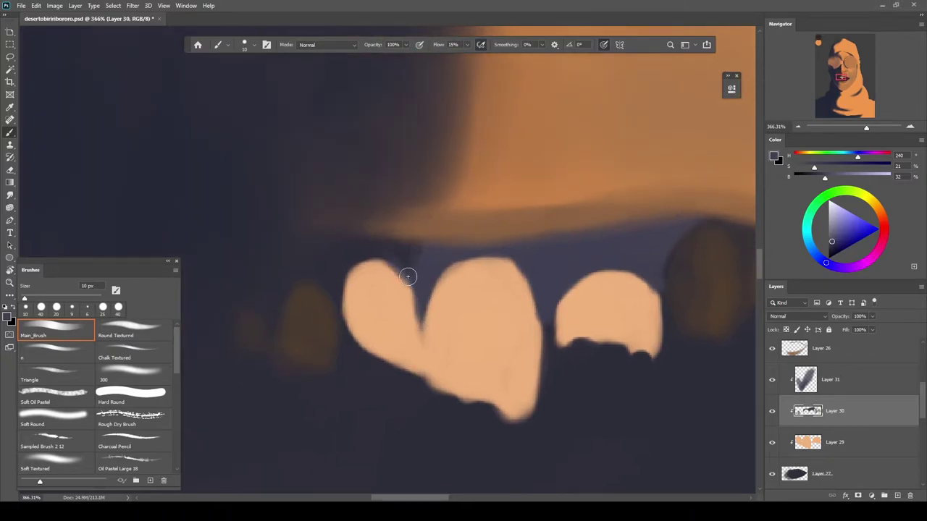
scroll(322, 228, "down", 4)
key("e")
left_click_drag(315, 234, 403, 254)
key("b")
key("ctrl+0")
scroll(456, 257, "up", 10)
left_click_drag(487, 214, 499, 245)
key("ctrl+0")
scroll(483, 244, "down", 1)
key("e")
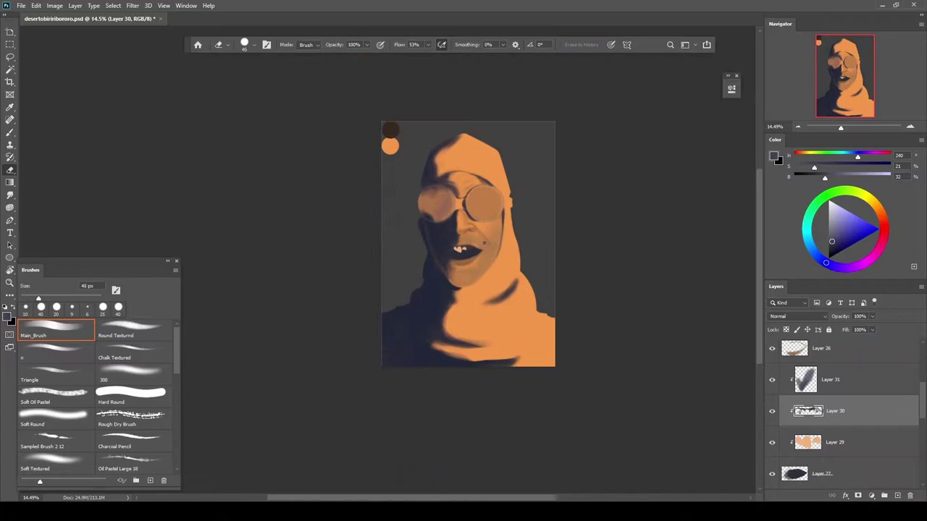
Add a new layer above Layer 31 and clip it to the layer below
left_click(859, 384)
left_click(897, 495)
left_click(859, 397, "alt")
Softly shade the teeth and gums in dark blue (H 240, S 21, B 22) with the 300 brush reduced to 150 px
key("b")
scroll(471, 256, "up", 7)
left_click(472, 257, "alt")
left_click(134, 375)
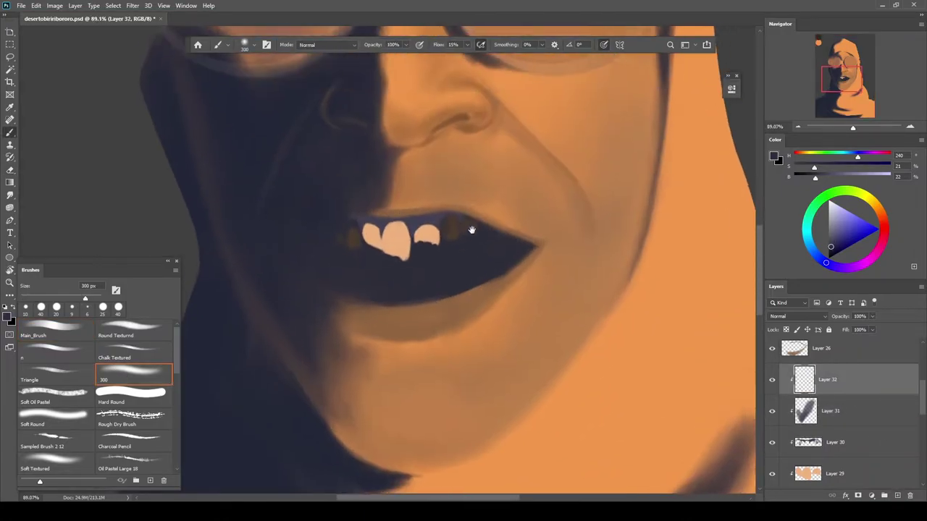
key("bracketleft")
key("bracketleft")
key("bracketleft")
key("bracketleft")
key("bracketleft")
key("bracketleft")
key("bracketleft")
key("bracketleft")
key("bracketleft")
key("bracketleft")
key("bracketleft")
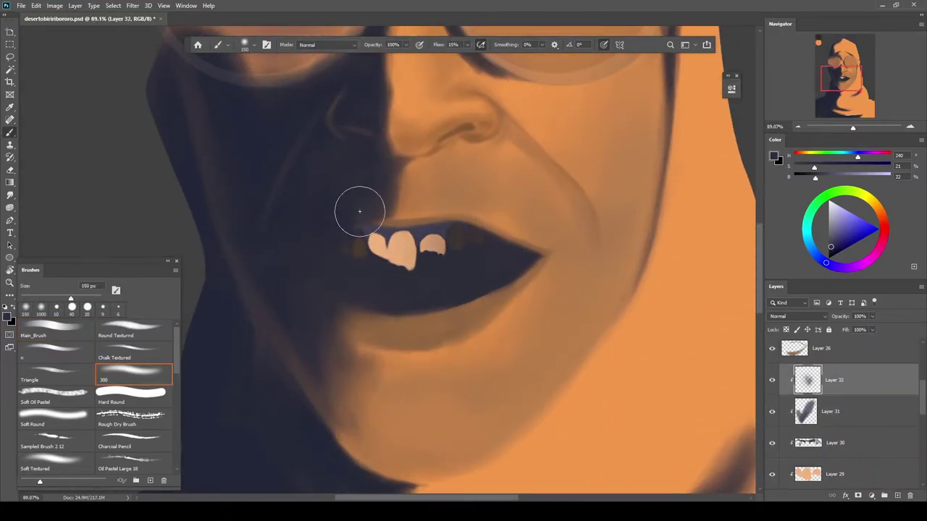
scroll(404, 209, "up", 5)
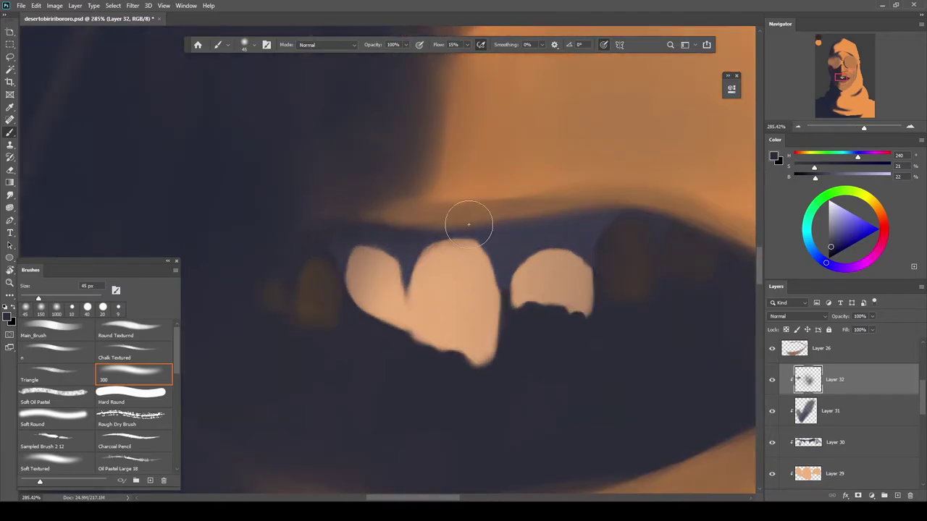
Clear the shading from the shadow-side front tooth and darken the gum above the teeth with the 300 brush at 45 px
key("e")
left_click(59, 339)
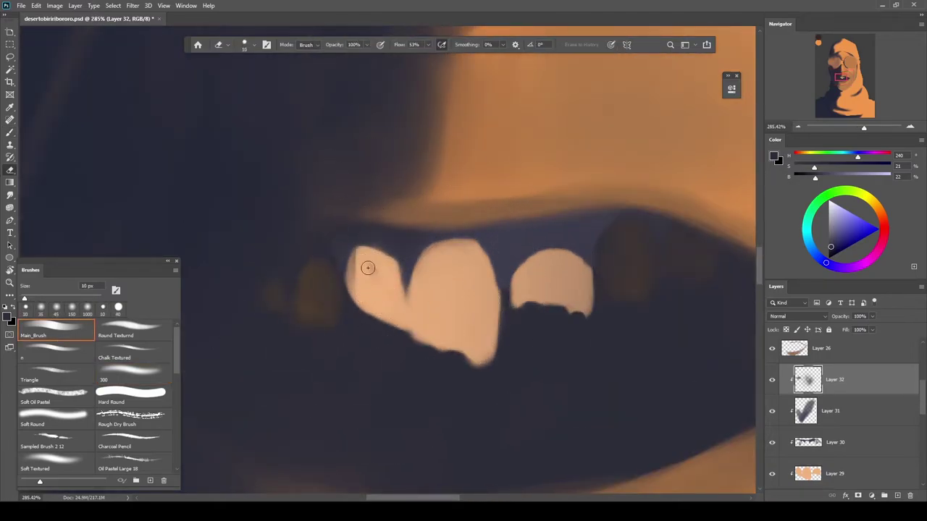
key("ctrl+z")
key("b")
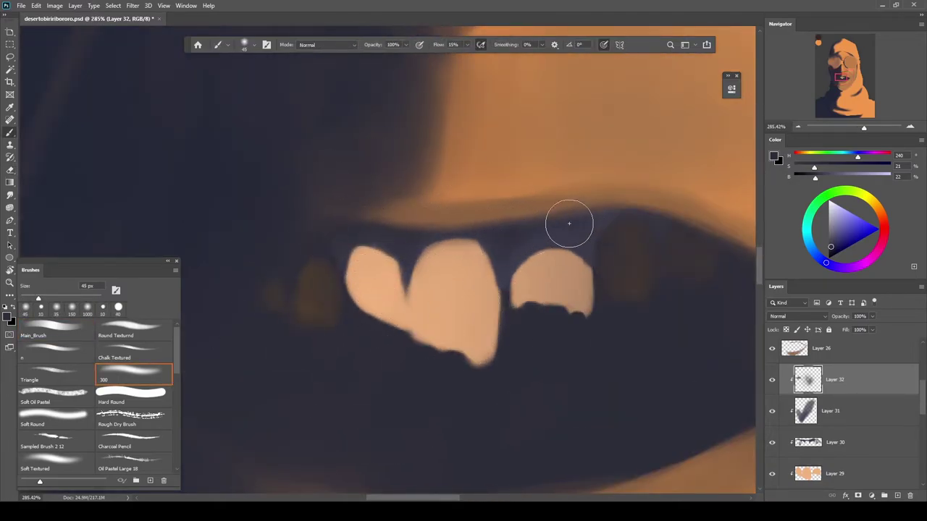
mouse_move(616, 238)
left_mouse_down()
mouse_move(511, 233)
mouse_move(524, 232)
left_mouse_up()
Load the teeth shapes of Layer 29 as a selection and add a new layer above Layer 32
left_click(819, 473, "ctrl")
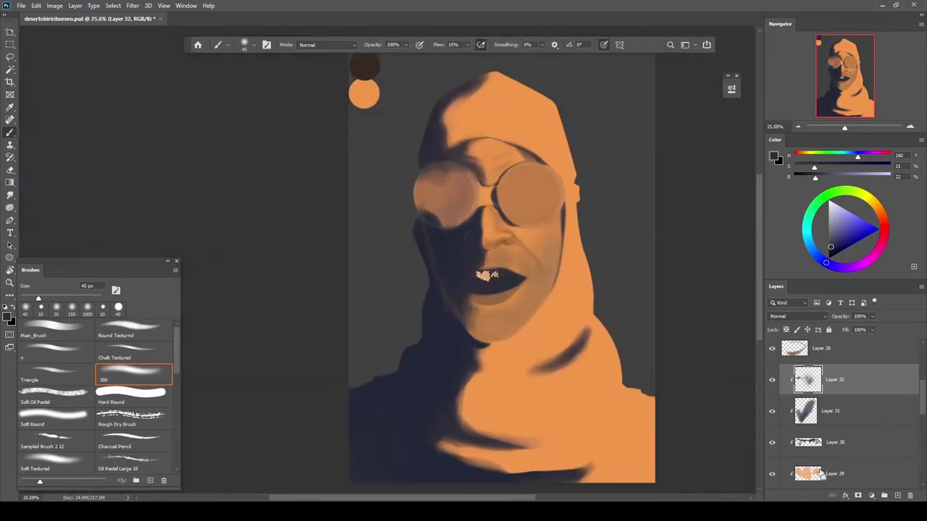
left_click(897, 496)
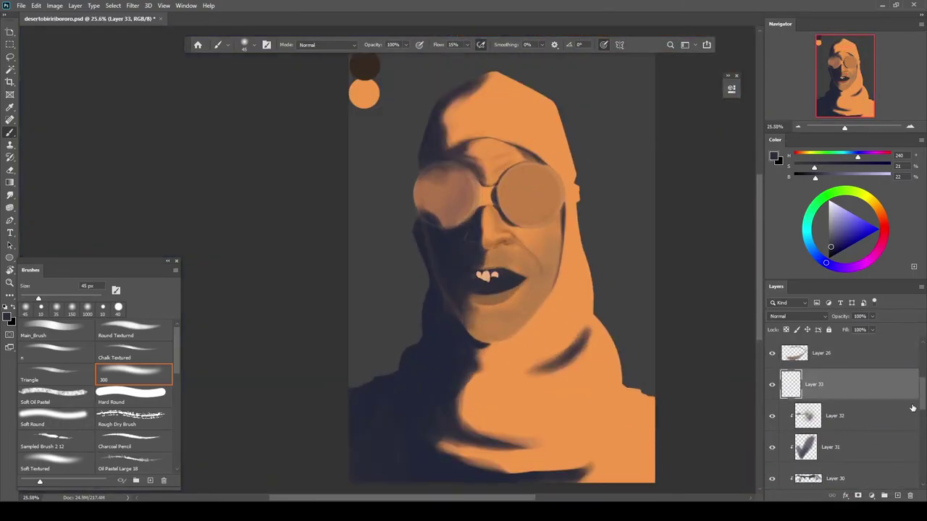
scroll(844, 430, "down", 2)
left_click_drag(923, 408, 922, 394)
Shade the short tooth's inner edge in blue-grey (H 240, S 22, B 29) with the Soft Textured brush at 35 px
left_click(72, 333)
left_click_drag(514, 278, 559, 277)
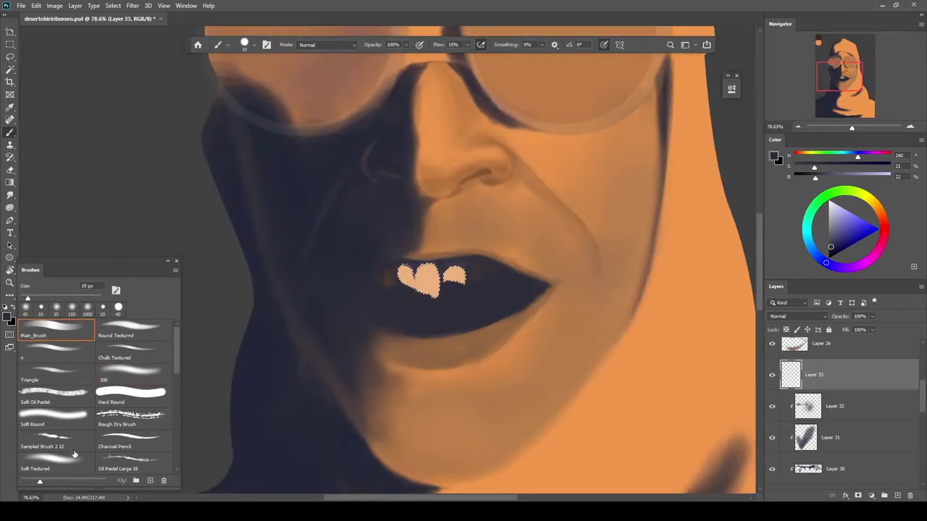
left_click(77, 459)
left_click_drag(428, 260, 481, 261)
scroll(484, 310, "up", 4)
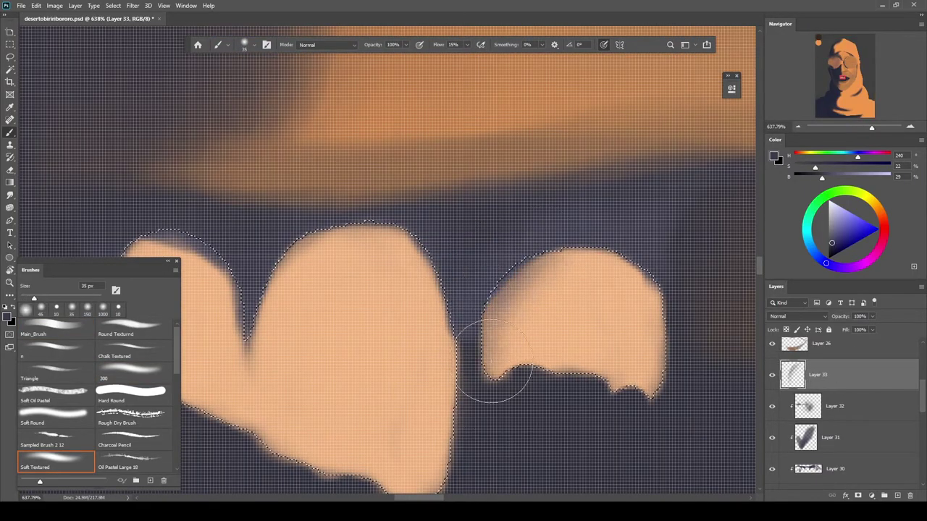
left_click_drag(670, 307, 513, 153)
Deepen the soft blue-grey shading around the short tooth's rim, varying the brush size
key("bracketleft")
key("bracketleft")
key("bracketleft")
key("bracketleft")
key("bracketleft")
left_click_drag(468, 296, 482, 297, "ctrl")
mouse_move(470, 288)
left_mouse_down()
mouse_move(478, 278)
mouse_move(428, 250)
left_mouse_up()
left_click_drag(493, 248, 567, 251, "ctrl")
key("bracketright")
key("bracketright")
key("bracketright")
key("bracketright")
key("bracketright")
left_click_drag(442, 300, 441, 252)
Paint a thin dark vertical groove up the short tooth with Main_Brush at 9 px, and deselect the teeth
key("shift+comma")
key("bracketleft")
key("bracketleft")
key("bracketleft")
key("bracketleft")
key("bracketleft")
key("bracketleft")
key("bracketleft")
key("bracketleft")
left_click_drag(440, 284, 440, 224)
mouse_move(491, 287)
left_mouse_down("ctrl")
mouse_move(471, 251)
mouse_move(500, 261)
left_mouse_up("ctrl")
key("ctrl+d")
Blend the short tooth's groove with a muted brown (H 21, S 31, B 56) sampled from the tooth, enlarging the brush to 30 px
scroll(498, 239, "up", 2)
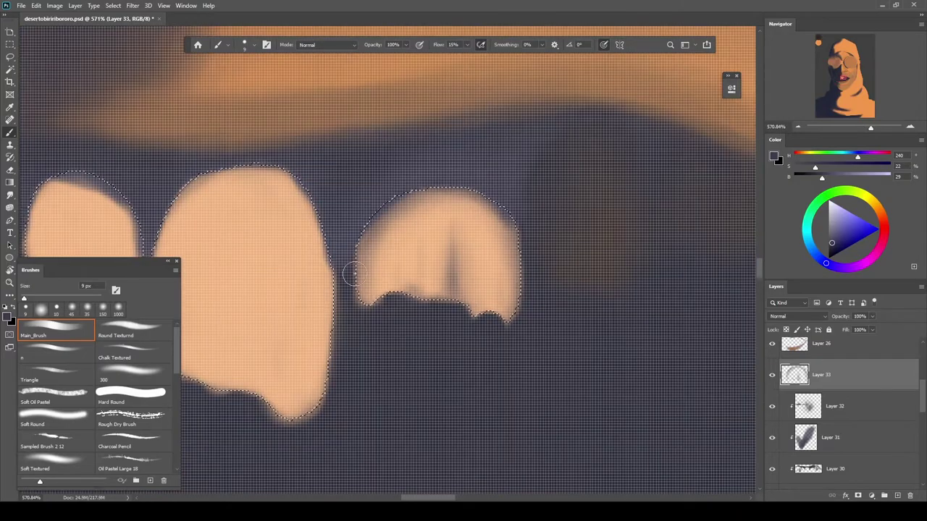
scroll(518, 236, "down", 6)
scroll(434, 301, "up", 6)
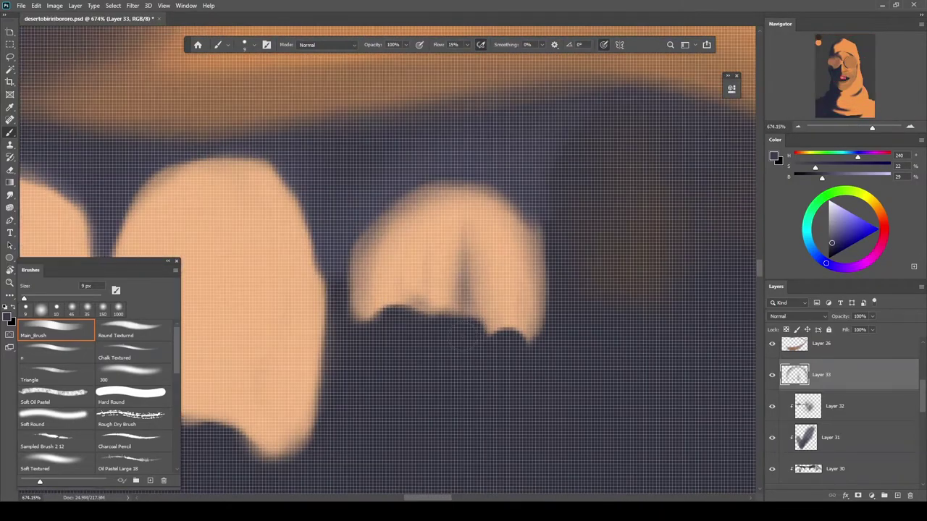
left_click(500, 265, "alt")
left_click(466, 279, "alt")
key("bracketright")
key("bracketright")
key("bracketright")
key("bracketright")
key("bracketright")
left_click_drag(486, 279, 481, 242)
left_click_drag(528, 272, 478, 260, "ctrl")
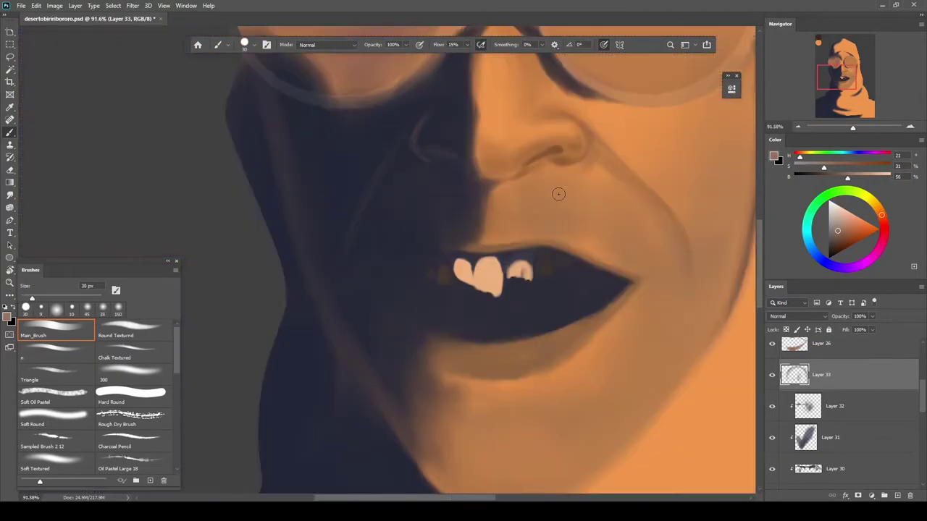
Save the document and define the skin under the lower lip in orange (H 27, S 66, B 80) with the Soft Textured brush at 60 px
left_click_drag(551, 257, 510, 250, "ctrl")
key("ctrl+s")
left_click_drag(602, 249, 521, 344)
left_click_drag(522, 343, 504, 343, "ctrl")
scroll(504, 343, "up", 2)
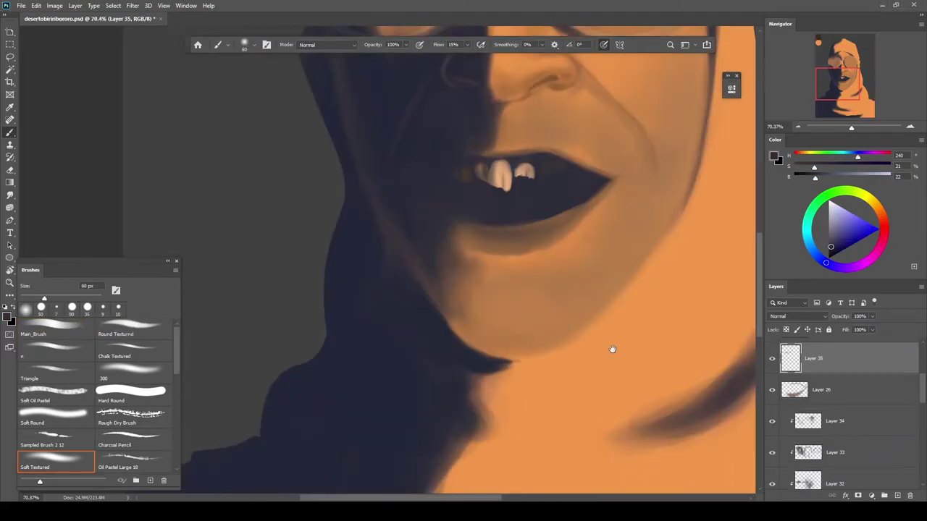
scroll(441, 213, "up", 3)
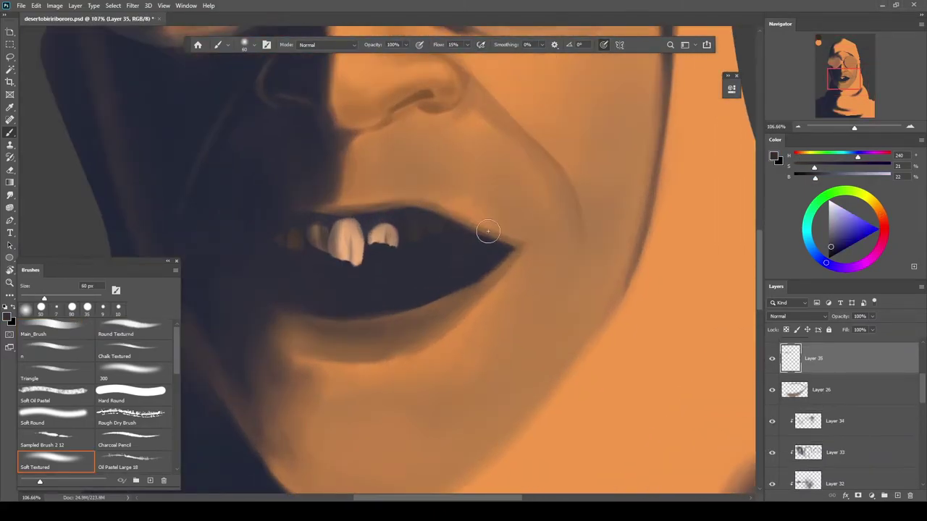
scroll(542, 255, "up", 3)
scroll(509, 234, "down", 5)
scroll(456, 259, "up", 4)
left_click(536, 233, "alt")
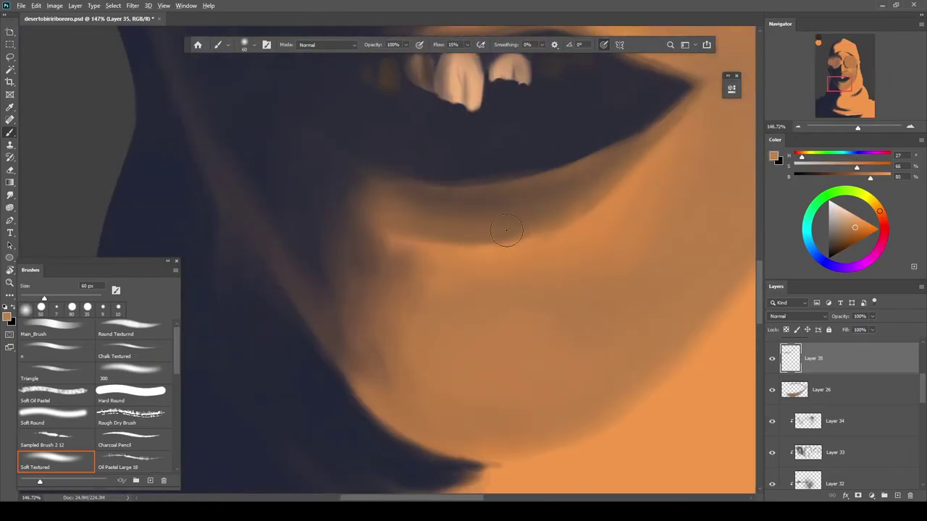
On a new layer, soften the shadow at the lower lip's shaded corner with tones sampled nearby and a smaller brush
key("ctrl+shift+alt+n")
left_click(478, 196, "alt")
key("[")
key("[")
key("[")
mouse_move(404, 261)
left_mouse_down()
mouse_move(391, 243)
mouse_move(453, 254)
mouse_move(413, 278)
left_mouse_up()
left_click(325, 161, "alt")
scroll(404, 286, "down", 12)
scroll(418, 270, "up", 11)
left_click(370, 339, "alt")
left_click_drag(304, 349, 403, 347)
Blend the shaded transition between the lower lip and chin with a muted brown (H 25, S 45, B 44), and clean it up with the eraser
key("h")
mouse_move(439, 322)
left_mouse_down()
mouse_move(463, 279)
mouse_move(428, 293)
left_mouse_up()
left_click_drag(480, 363, 471, 312)
key("h")
left_click_drag(469, 294, 465, 266)
scroll(449, 305, "up", 11)
mouse_move(423, 303)
left_mouse_down()
mouse_move(451, 302)
mouse_move(439, 279)
left_mouse_up()
scroll(499, 286, "down", 6)
key("e")
scroll(514, 286, "up", 6)
On another new layer, refine the upper lip's lit edge with the sampled skin orange and a reduced Soft Textured brush
key("ctrl+shift+alt+n")
key("b")
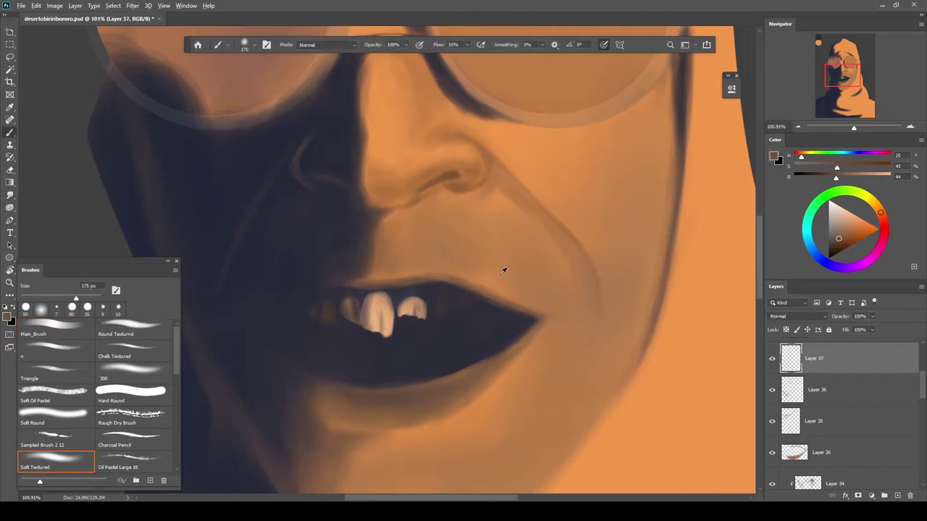
left_click(493, 276, "alt")
scroll(505, 287, "up", 5)
key("[")
key("[")
key("[")
key("[")
key("[")
key("[")
key("[")
left_click_drag(554, 310, 499, 272)
Smooth the skin above the upper lip with orange (H 27, S 65, B 82), enlarging the brush to 175 px
key("]")
key("]")
key("]")
key("]")
key("]")
key("]")
key("]")
left_click_drag(498, 239, 363, 232)
scroll(452, 228, "down", 16)
scroll(484, 255, "up", 11)
Shade the lit cheek and chin in soft orange-brown (H 27, S 61, B 74) at 175 px and save the document
left_click_drag(472, 280, 526, 216)
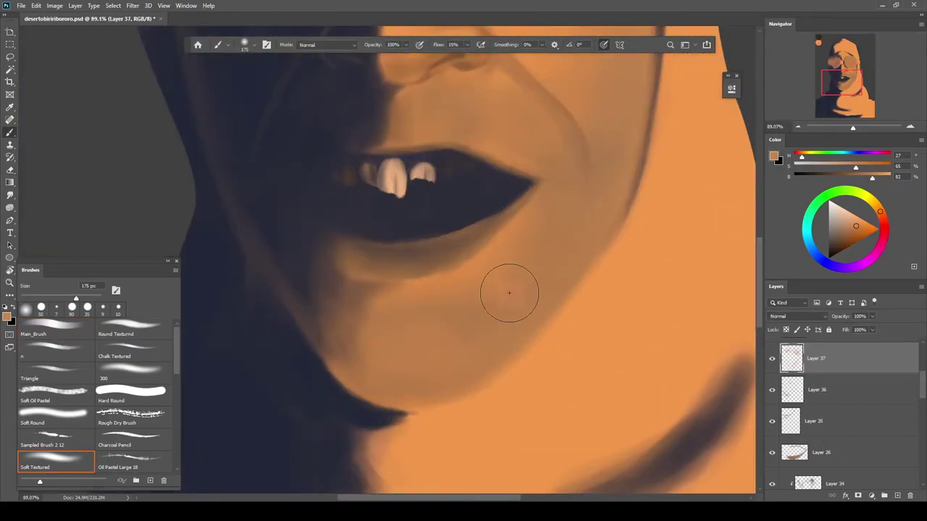
scroll(565, 268, "down", 3)
left_click_drag(498, 279, 586, 231)
scroll(512, 263, "down", 5)
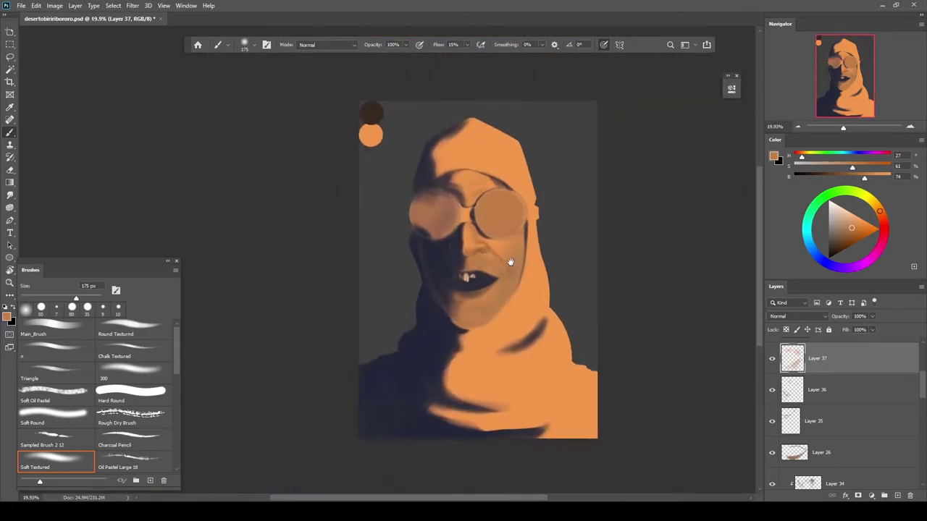
scroll(515, 246, "up", 8)
left_click_drag(518, 234, 578, 288)
scroll(570, 247, "down", 7)
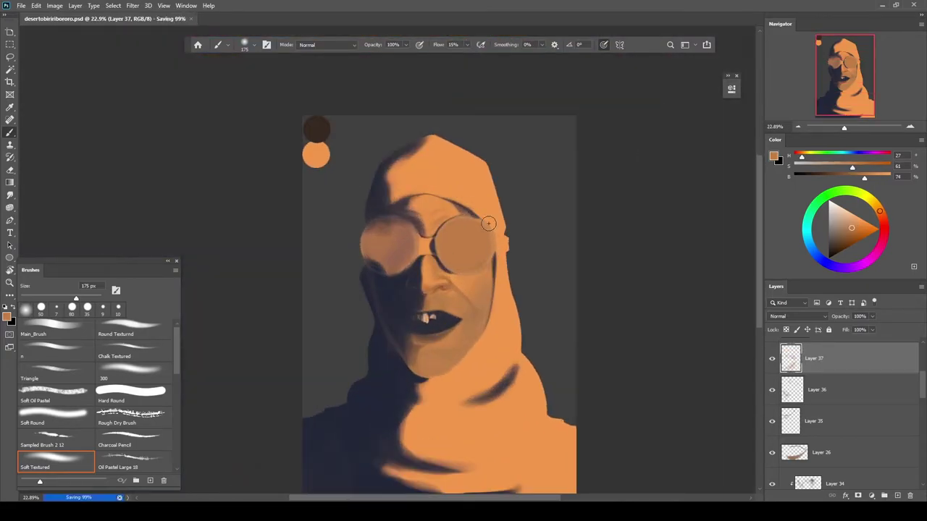
Show the hidden cigar layer, Layer 24, and make it active
scroll(551, 214, "down", 2)
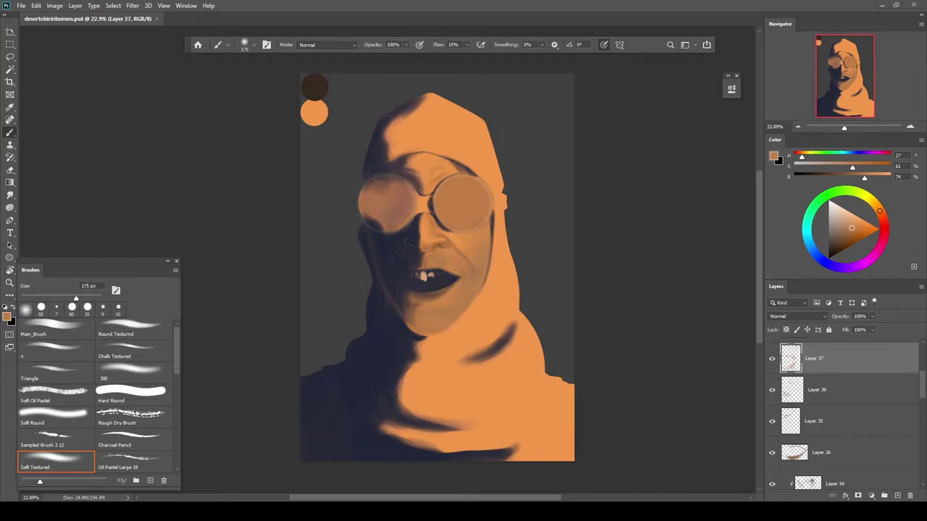
scroll(826, 395, "up", 3)
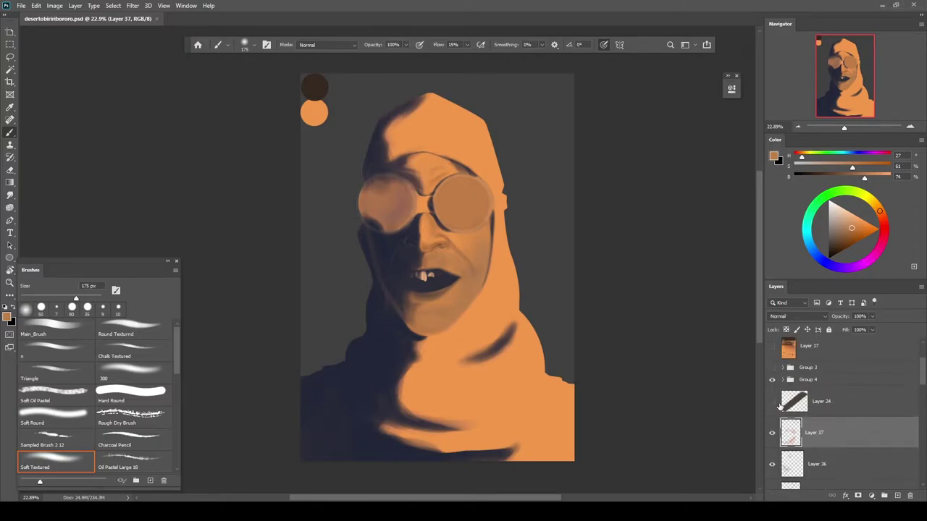
left_click(772, 402)
left_click(821, 402)
scroll(420, 296, "up", 6)
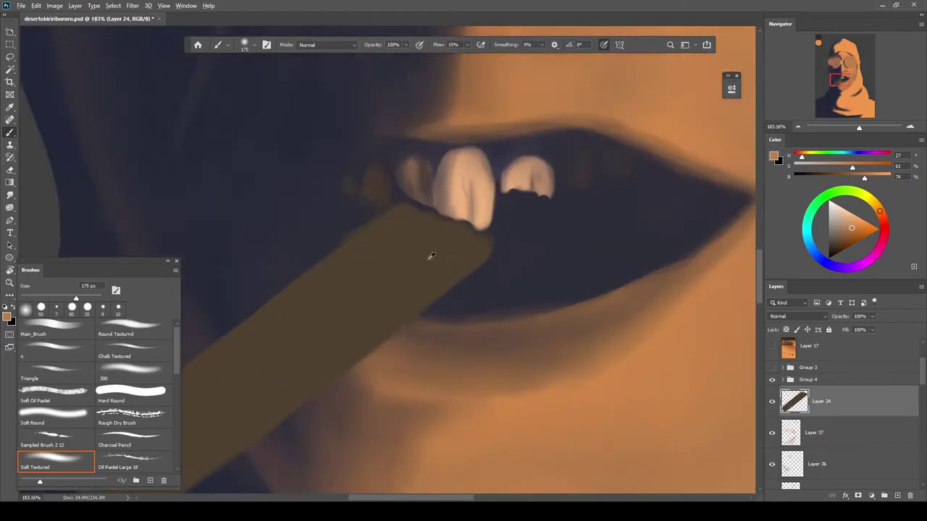
Refine the cigar's mouth end under the teeth with its sampled brown (H 34, S 41, B 31), using the Soft Textured brush at 9 px
left_click(432, 256, "alt")
scroll(425, 205, "up", 4)
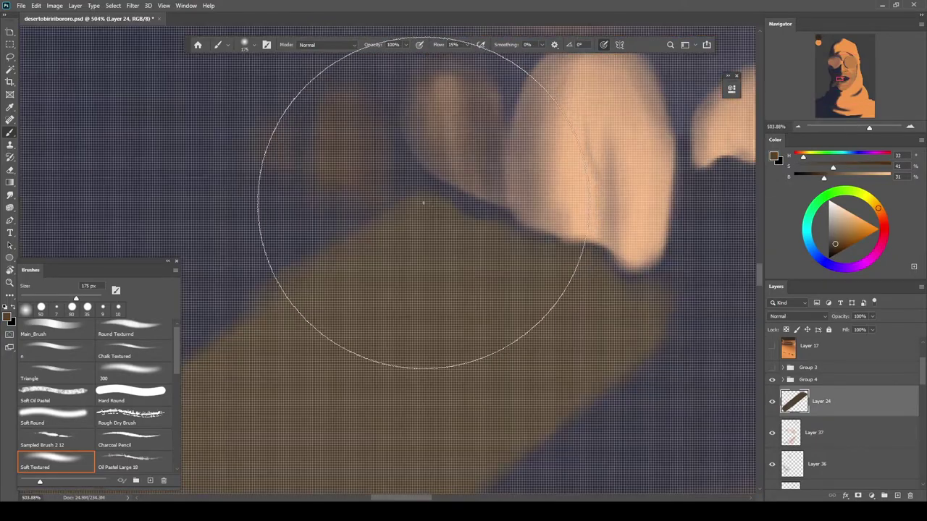
scroll(424, 217, "down", 4)
key("e")
key("b")
scroll(406, 210, "up", 4)
scroll(434, 246, "up", 1)
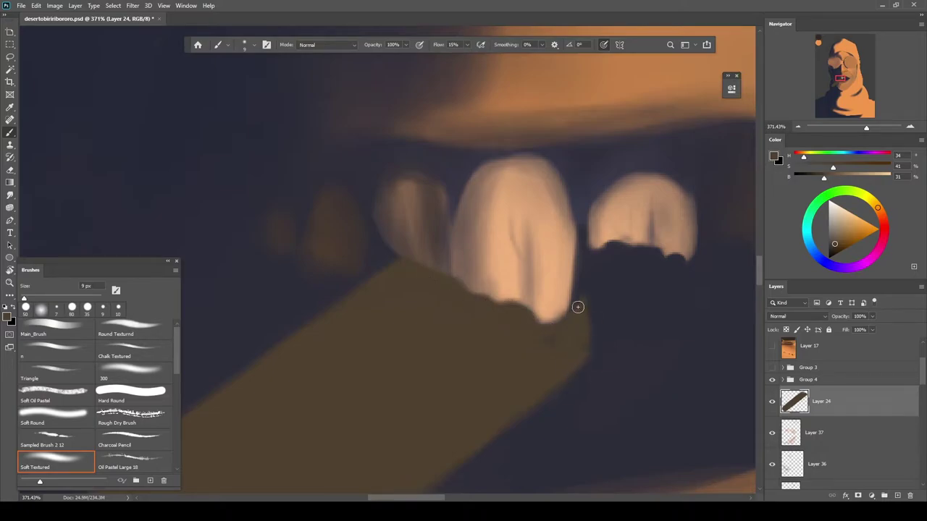
scroll(502, 331, "down", 10)
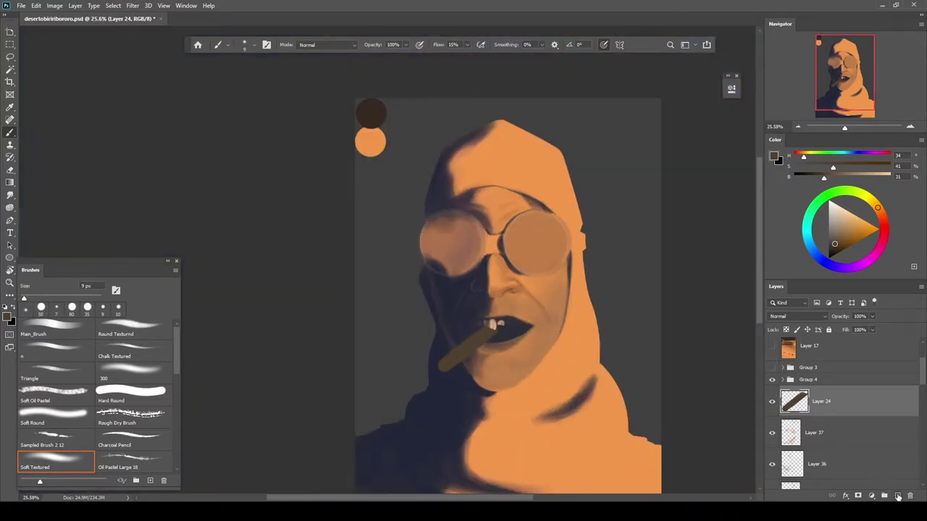
On a new layer clipped to the cigar, shade its mouth end in dark blue-grey (H 245, S 21, B 22) at 100 px
left_click(897, 496)
scroll(507, 318, "up", 5)
left_click(512, 316, "alt")
scroll(503, 311, "up", 2)
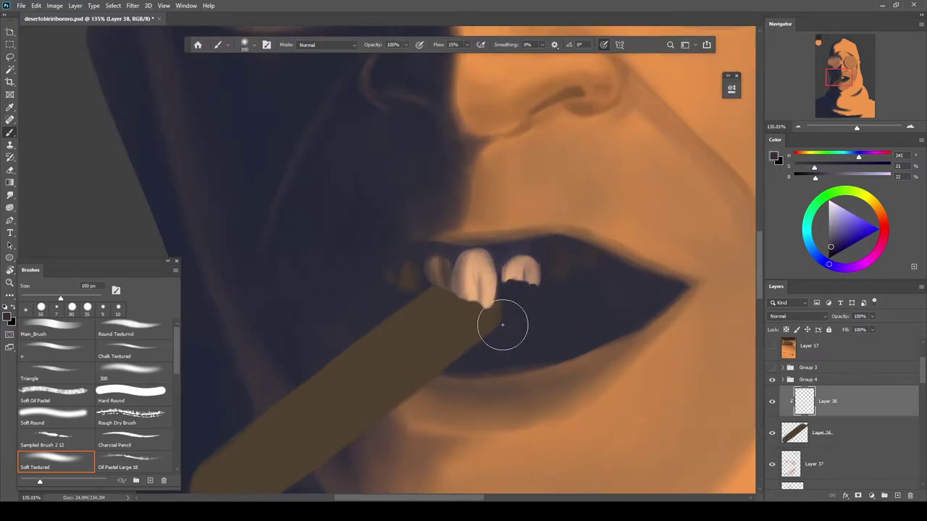
left_click_drag(451, 286, 416, 287)
Darken the cigar's edge directly beneath the teeth, reducing the Soft Textured brush to 15 px
scroll(417, 288, "up", 4)
key("[")
key("[")
key("[")
key("[")
key("[")
key("[")
key("[")
key("[")
key("[")
key("[")
key("[")
key("[")
key("[")
key("[")
scroll(465, 290, "down", 4)
scroll(499, 292, "up", 4)
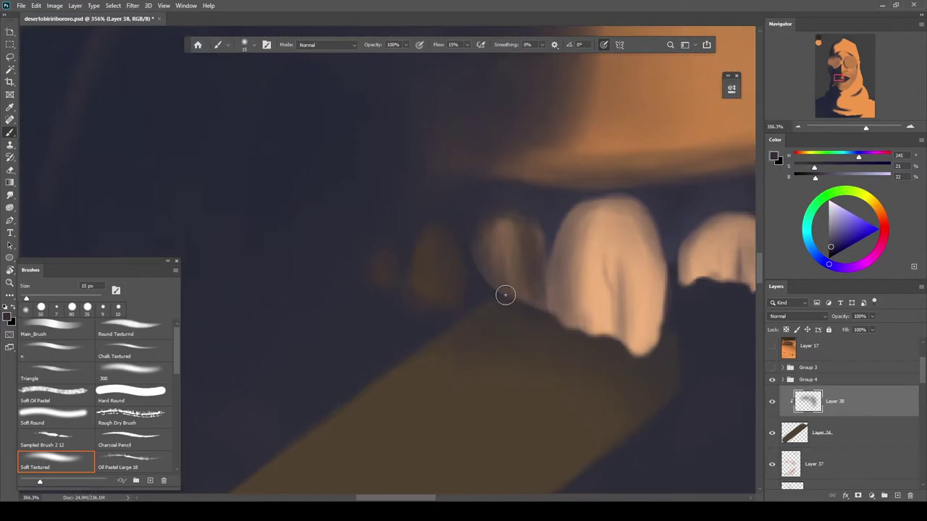
Enlarge the brush again and softly shade the cigar's body with the dark blue-grey
scroll(601, 290, "down", 8)
key("]")
key("]")
key("]")
key("]")
key("]")
key("]")
key("]")
key("]")
key("]")
key("]")
key("]")
key("]")
key("]")
key("]")
key("]")
key("]")
key("]")
key("]")
key("]")
mouse_move(608, 294)
left_mouse_down()
mouse_move(590, 319)
mouse_move(629, 289)
mouse_move(537, 354)
left_mouse_up()
Add a second layer clipped to the cigar, darken the cigar's length on it, and soften the shading with the Soft Textured eraser
scroll(585, 331, "up", 2)
left_click(897, 496)
left_click(852, 415, "alt")
scroll(585, 332, "up", 4)
key("e")
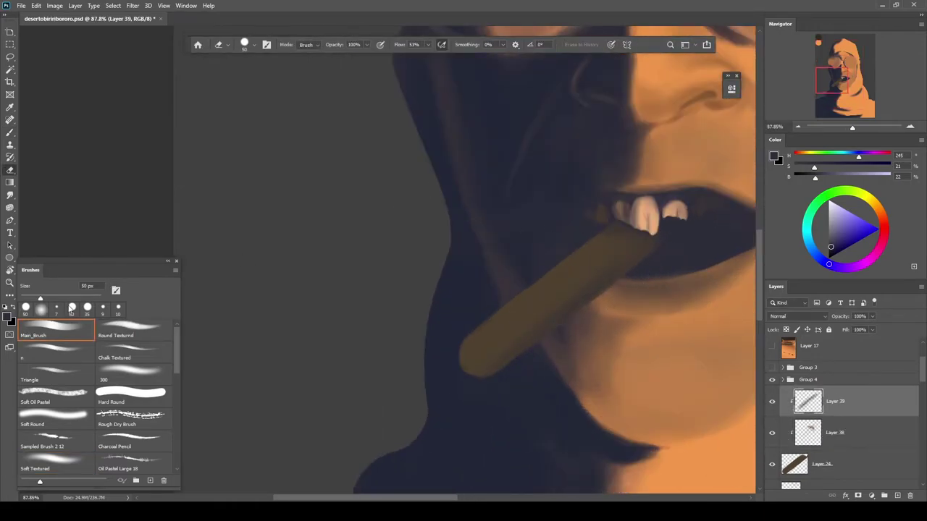
left_click(62, 462)
key("b")
scroll(633, 266, "up", 3)
Deepen the shading along the cigar's sides in dark blue-grey (H 245, S 21, B 22) with the Soft Textured brush at 175 px
scroll(662, 253, "down", 4)
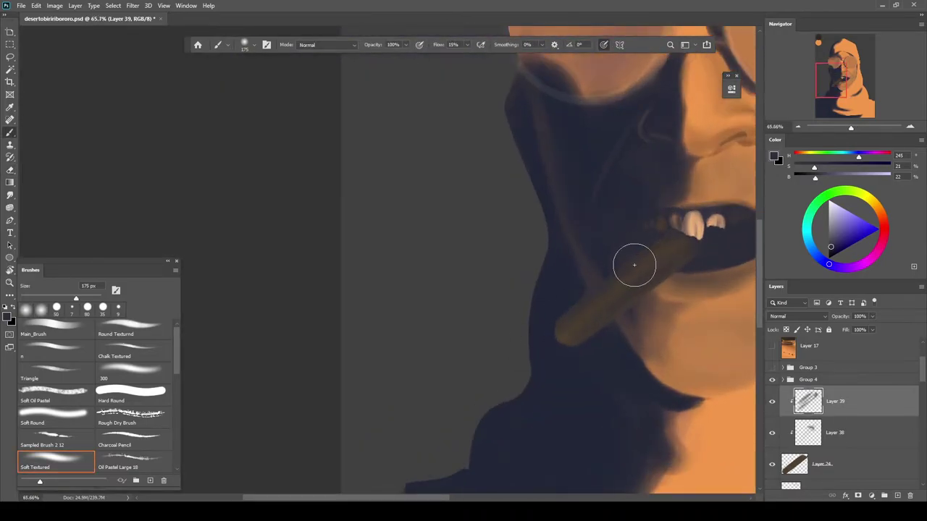
left_click_drag(641, 263, 660, 260)
left_click_drag(703, 202, 550, 313)
mouse_move(599, 279)
left_mouse_down()
mouse_move(525, 272)
mouse_move(579, 276)
mouse_move(500, 250)
left_mouse_up()
mouse_move(431, 287)
left_mouse_down()
mouse_move(496, 284)
mouse_move(487, 291)
left_mouse_up()
Shade the cigar's outer tip with a sampled dark brown (H 27, S 28, B 27), using a smaller Soft Textured brush
key("bracketleft")
key("bracketleft")
key("bracketleft")
key("bracketleft")
key("bracketleft")
key("bracketleft")
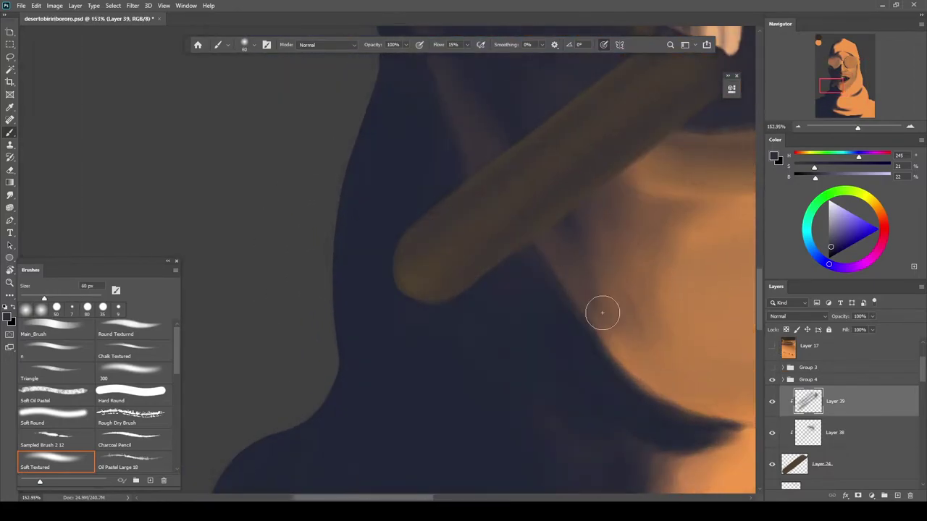
left_click(480, 221, "alt")
mouse_move(419, 255)
left_mouse_down()
mouse_move(437, 288)
mouse_move(335, 263)
mouse_move(440, 278)
left_mouse_up()
Examine the whole portrait with the cigar, comparing it against the line sketch in Group 3
scroll(329, 263, "down", 4)
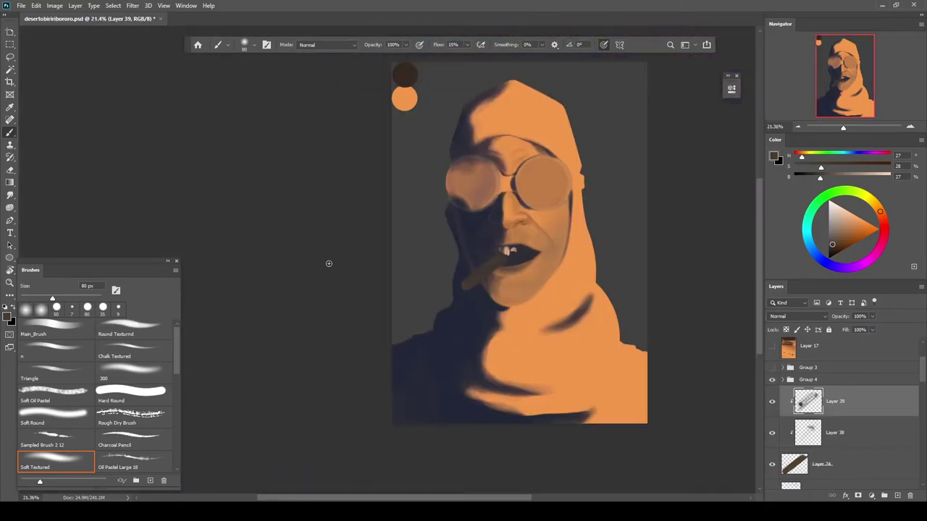
scroll(565, 265, "up", 4)
scroll(436, 204, "down", 2)
scroll(463, 257, "up", 2)
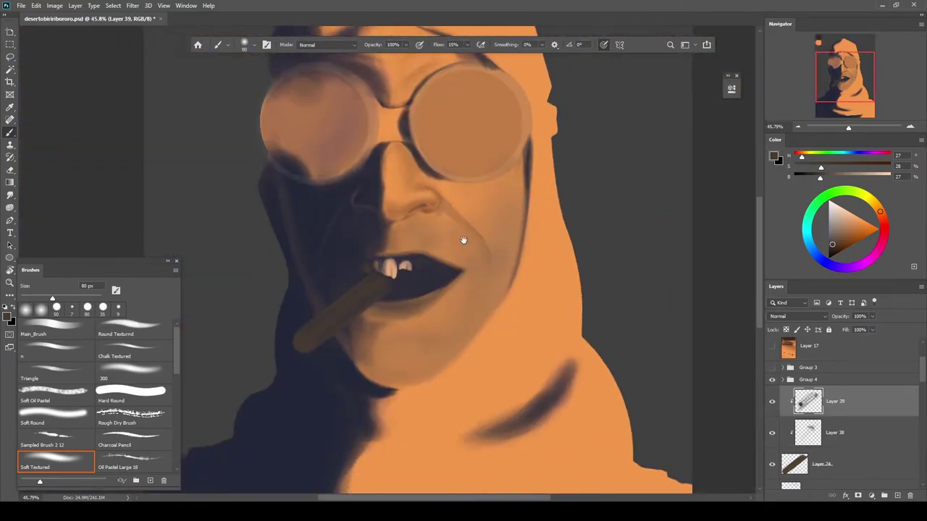
scroll(507, 282, "down", 4)
scroll(517, 376, "up", 3)
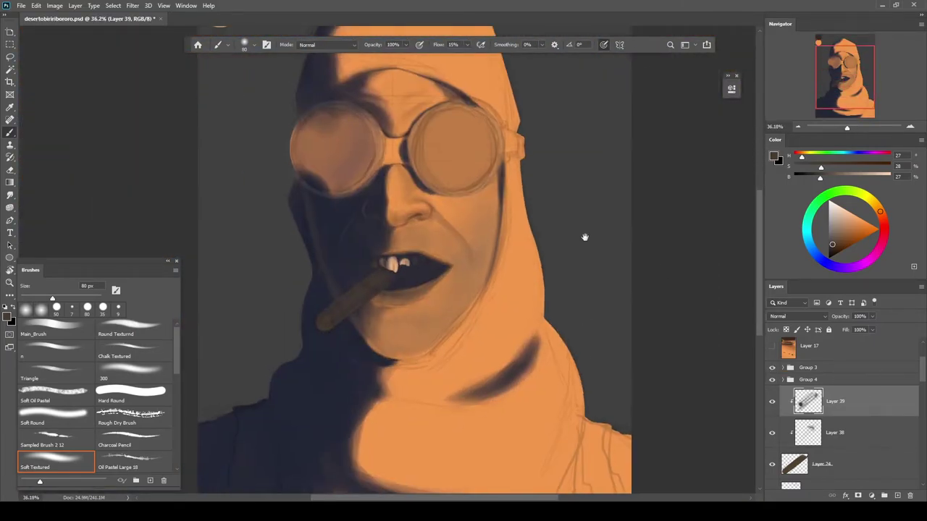
left_click(773, 368)
left_click(773, 368)
scroll(507, 246, "down", 2)
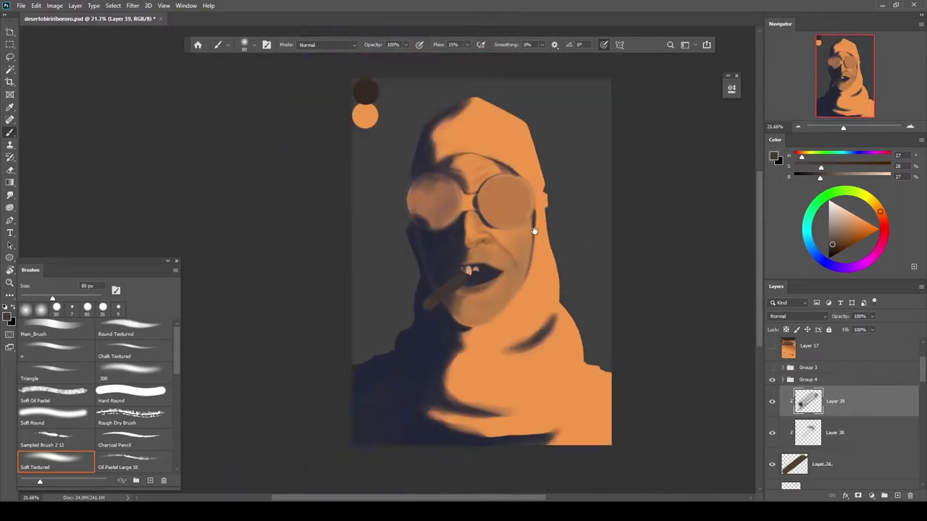
scroll(565, 331, "up", 5)
scroll(569, 306, "down", 4)
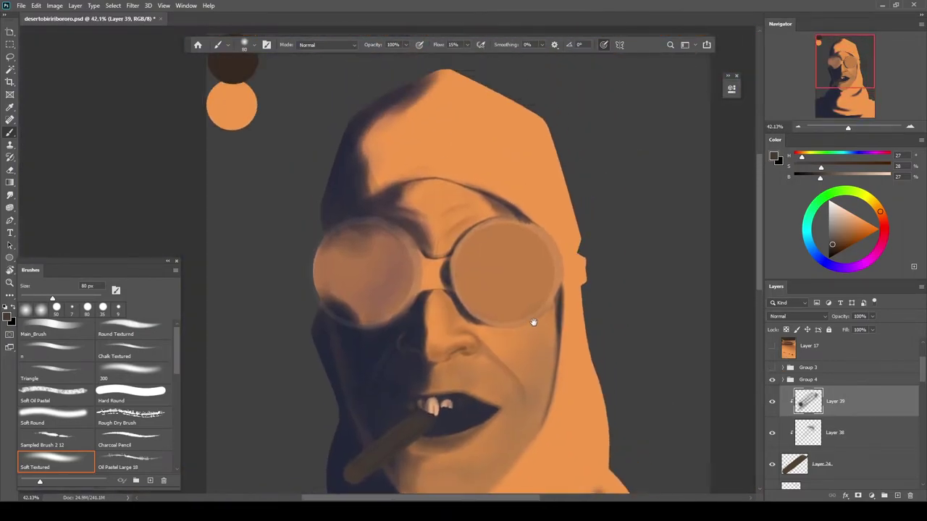
Merge a duplicate of Group 4 into one goggles layer, hide the original group, and add a new layer above with the goggles selected
left_click(773, 368)
left_click(898, 496)
left_click(773, 380)
left_click(773, 380)
left_click(802, 381)
key("ctrl+j")
key("ctrl+e")
left_click(773, 411)
left_click(801, 389, "ctrl")
left_click(806, 412)
left_click_drag(806, 434, 776, 376)
scroll(457, 262, "up", 5)
Try to paint the inner side of the right lens's rim with the Main_Brush at 30 px
left_click_drag(457, 257, 460, 355)
left_click(74, 338)
left_click_drag(450, 304, 488, 384)
left_click_drag(451, 262, 470, 340)
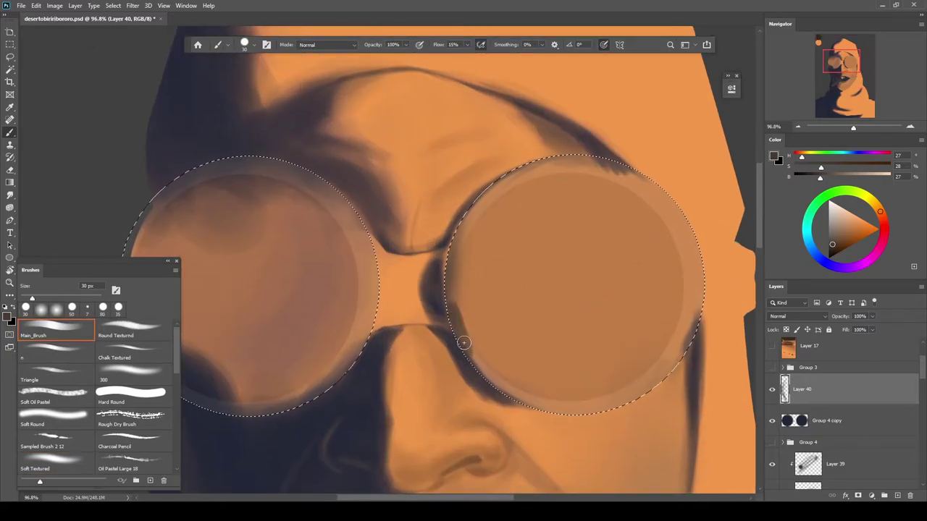
key("ctrl+z")
key("ctrl+z")
key("ctrl+z")
key("ctrl+d")
Reload the goggles selection and paint the right rim's upper-left arc in dark blue (H 230, S 32, B 22) at 100% flow
left_click(795, 421, "ctrl")
scroll(457, 319, "up", 3)
mouse_move(460, 391)
left_mouse_down()
mouse_move(449, 298)
mouse_move(466, 197)
mouse_move(534, 120)
mouse_move(459, 218)
left_mouse_up()
left_click(453, 45)
type("100")
key("Return")
mouse_move(585, 95)
left_mouse_down()
mouse_move(482, 149)
mouse_move(645, 88)
left_mouse_up()
key("e")
key("b")
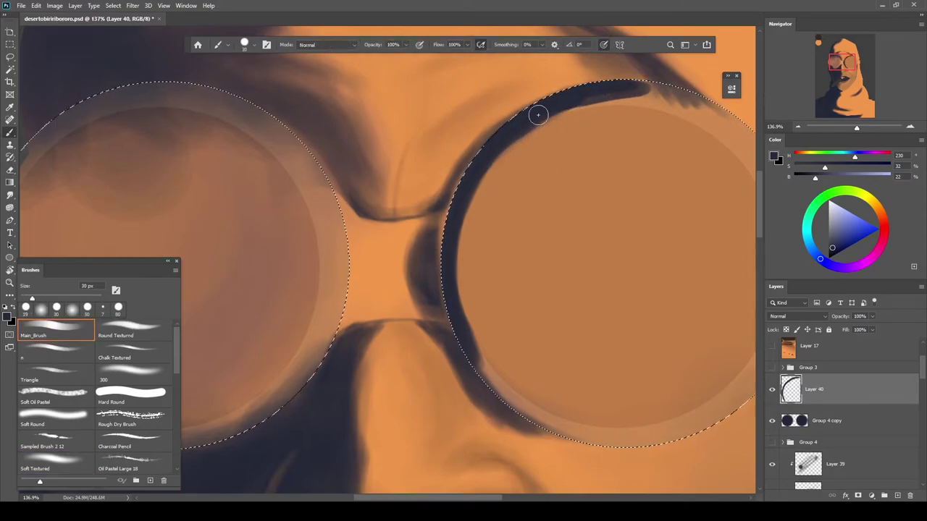
Extend the dark blue rim down and under the right lens, trimming its inner edge with the eraser
mouse_move(455, 331)
left_mouse_down()
mouse_move(523, 407)
mouse_move(337, 441)
left_mouse_up()
key("r")
left_click_drag(346, 349, 383, 201)
left_click_drag(374, 262, 372, 344)
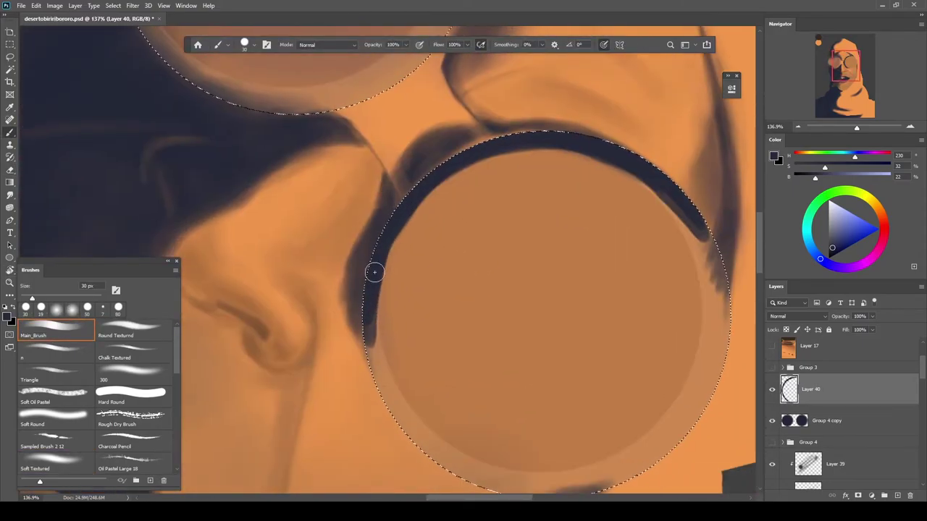
left_click_drag(385, 222, 406, 416)
key("e")
left_click_drag(383, 319, 412, 417)
key("b")
left_click_drag(378, 355, 428, 445)
key("e")
mouse_move(406, 388)
left_mouse_down()
mouse_move(379, 368)
mouse_move(399, 402)
mouse_move(489, 221)
mouse_move(610, 250)
left_mouse_up()
key("b")
key("r")
scroll(614, 250, "down", 10)
scroll(614, 250, "up", 6)
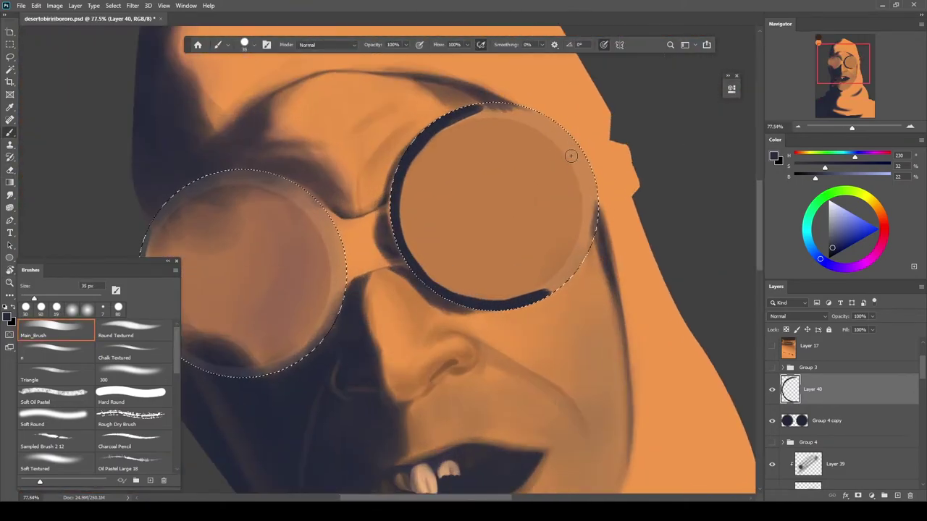
Paint the right goggle rim's outer side dark blue with a larger Main_Brush, tidying the lower arc with the eraser
key("]")
key("]")
key("]")
key("]")
key("]")
key("]")
key("]")
left_click_drag(558, 120, 600, 206)
mouse_move(539, 310)
left_mouse_down()
mouse_move(473, 380)
mouse_move(542, 262)
left_mouse_up()
scroll(500, 372, "up", 4)
key("e")
mouse_move(510, 295)
left_mouse_down()
mouse_move(523, 258)
mouse_move(510, 293)
left_mouse_up()
key("b")
scroll(532, 243, "up", 5)
Close the dark ring around the right lens and even out its inner edge with the Main_Brush eraser at 53% flow
key("e")
mouse_move(495, 130)
left_mouse_down()
mouse_move(535, 182)
mouse_move(537, 249)
mouse_move(469, 410)
left_mouse_up()
key("b")
mouse_move(478, 406)
left_mouse_down()
mouse_move(540, 331)
mouse_move(459, 385)
left_mouse_up()
key("e")
key("b")
scroll(492, 449, "down", 8)
scroll(534, 321, "up", 5)
mouse_move(544, 321)
left_mouse_down()
mouse_move(528, 273)
mouse_move(550, 311)
left_mouse_up()
key("r")
left_click_drag(554, 268, 348, 108)
scroll(312, 309, "up", 1)
mouse_move(394, 423)
left_mouse_down()
mouse_move(352, 380)
mouse_move(321, 315)
mouse_move(372, 138)
mouse_move(331, 217)
left_mouse_up()
key("e")
key("b")
key("e")
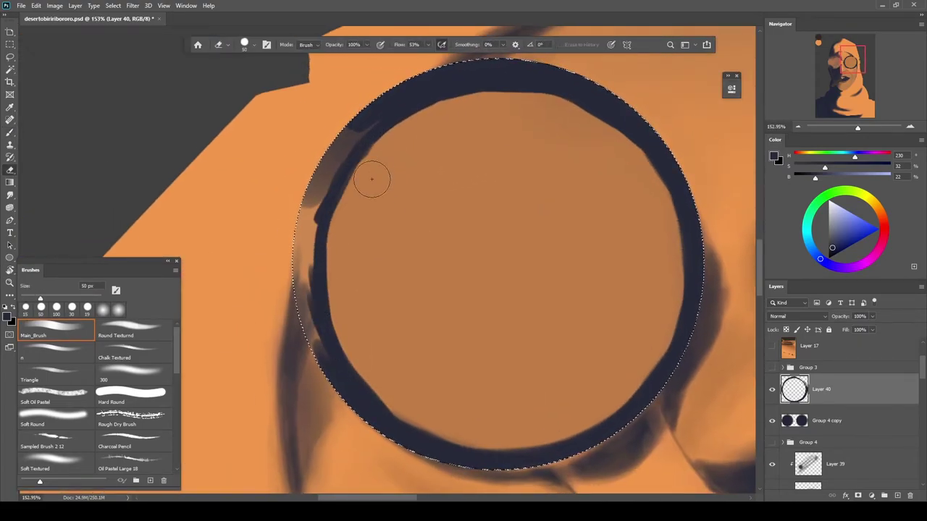
Fill the remaining gaps along the right rim's outer side in dark blue, clean its inner edge, and reset the canvas rotation
key("b")
left_click_drag(374, 130, 323, 198)
key("bracketright")
key("bracketright")
key("bracketright")
key("bracketright")
key("bracketright")
key("bracketright")
key("bracketright")
mouse_move(339, 136)
left_mouse_down()
mouse_move(297, 222)
mouse_move(317, 342)
mouse_move(357, 210)
left_mouse_up()
key("e")
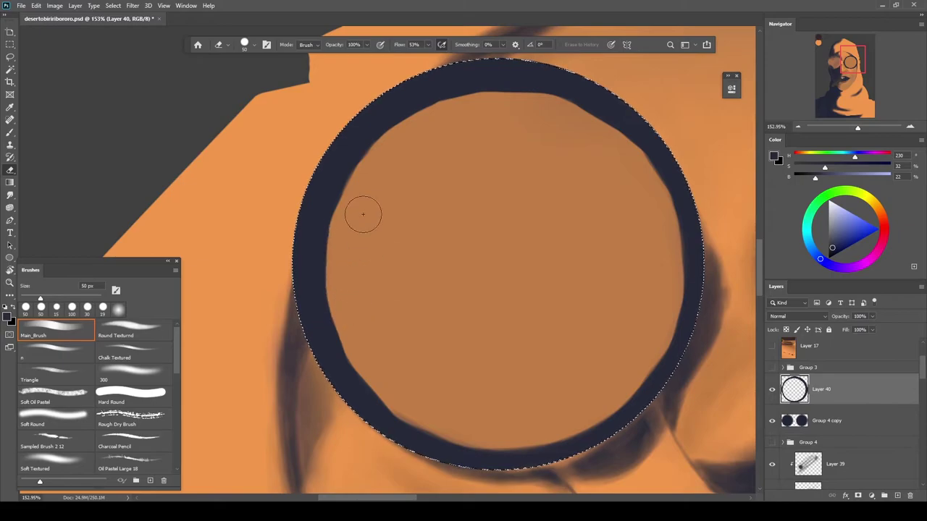
key("b")
key("r")
key("Escape")
scroll(306, 285, "down", 10)
scroll(429, 236, "up", 3)
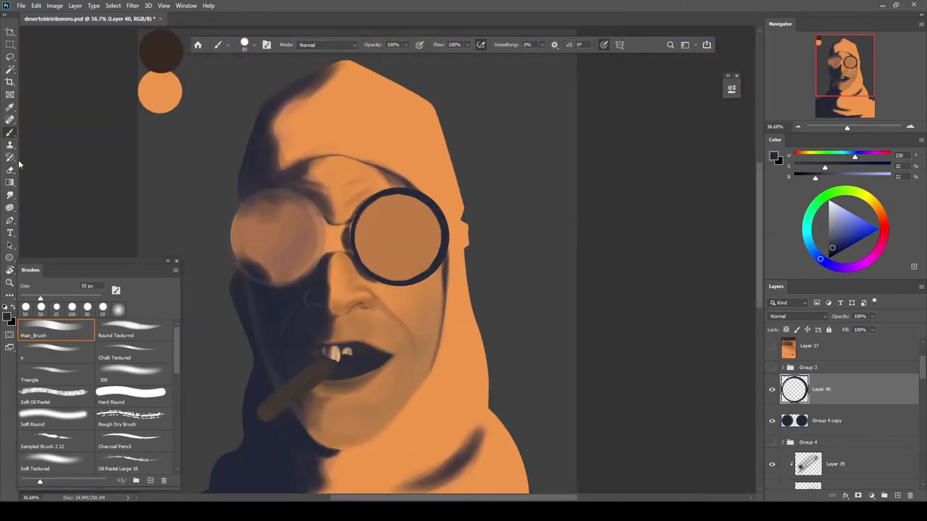
Make a circular selection about the size of the right lens with the Elliptical Marquee
right_click(10, 46)
left_click(58, 57)
scroll(396, 210, "up", 3)
left_click_drag(333, 182, 498, 341)
key("ctrl+t")
left_click_drag(470, 293, 454, 281)
key("Escape")
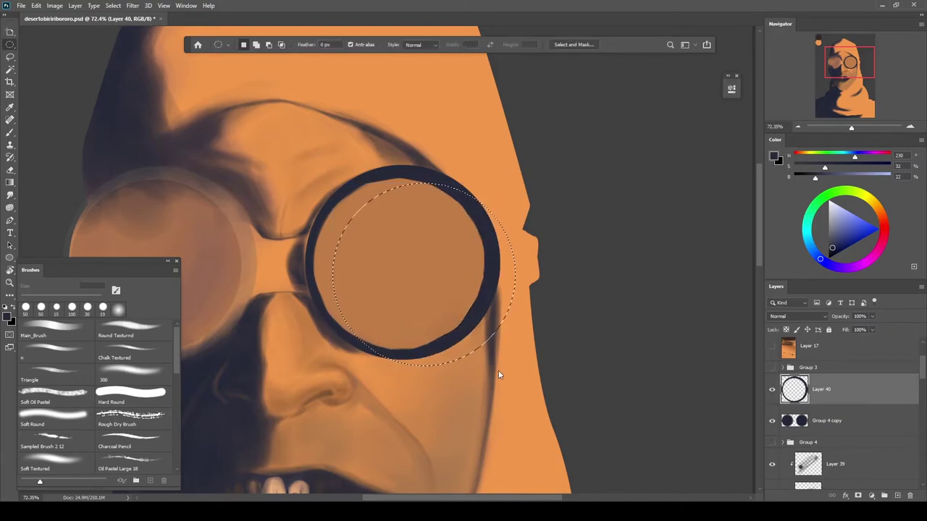
Transform the circular selection to about 496 px across and fit it inside the right rim
key("ctrl+t")
scroll(505, 362, "up", 2)
left_click_drag(542, 311, 494, 273)
key("Left")
key("Left")
key("Left")
key("Left")
left_click_drag(546, 394, 541, 388)
key("Right")
key("Right")
key("Right")
key("Right")
key("Down")
key("Down")
key("Down")
key("Down")
key("Down")
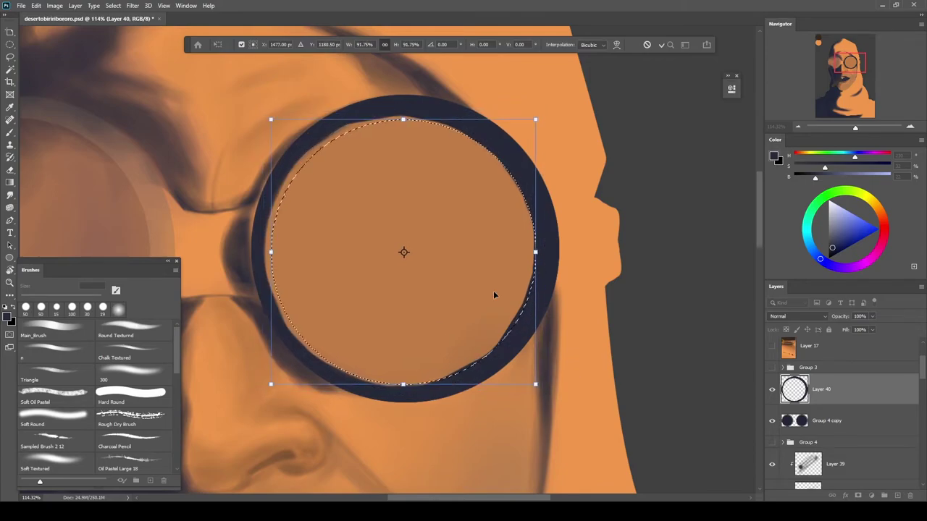
left_click_drag(542, 389, 538, 389)
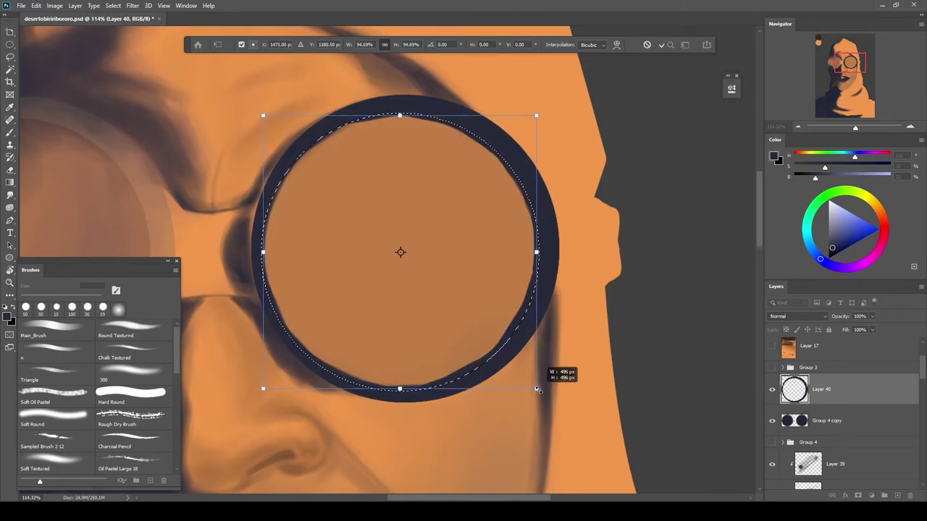
left_click(661, 45)
Clear the rim paint inside the circle to clean up the ring's inner edge, and deselect
key("Delete")
key("ctrl+d")
key("b")
scroll(538, 253, "down", 8)
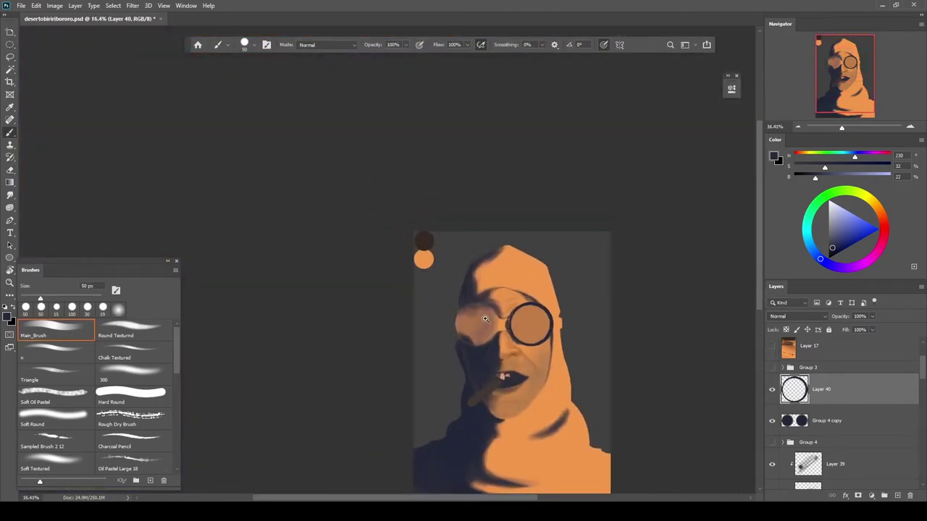
Duplicate the finished rim layer and move the copy onto the left lens
mouse_move(485, 319)
left_mouse_down()
mouse_move(518, 318)
mouse_move(559, 340)
left_mouse_up()
left_click(801, 440)
left_click(795, 421, "ctrl")
left_click(871, 387)
key("ctrl+d")
left_click_drag(420, 288, 386, 288)
key("ctrl+j")
key("ctrl+t")
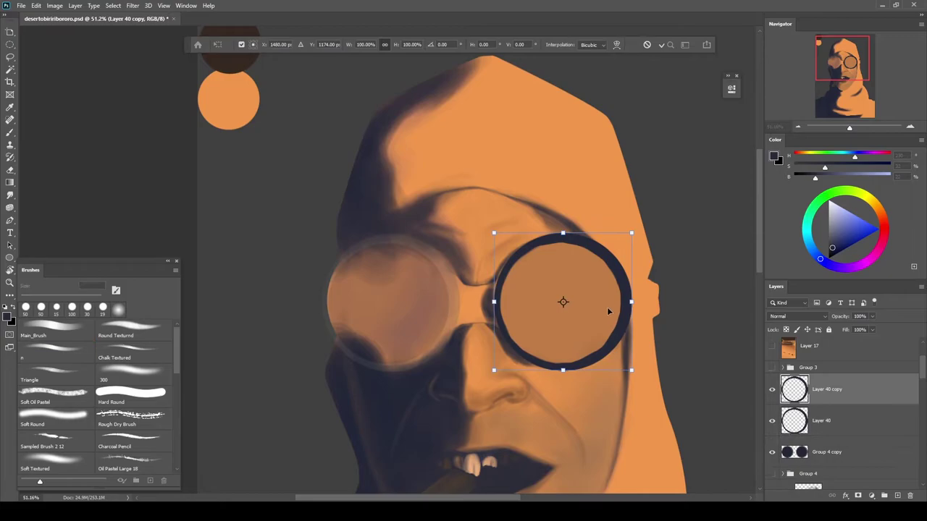
left_click_drag(621, 288, 450, 288)
key("Return")
scroll(506, 313, "down", 5)
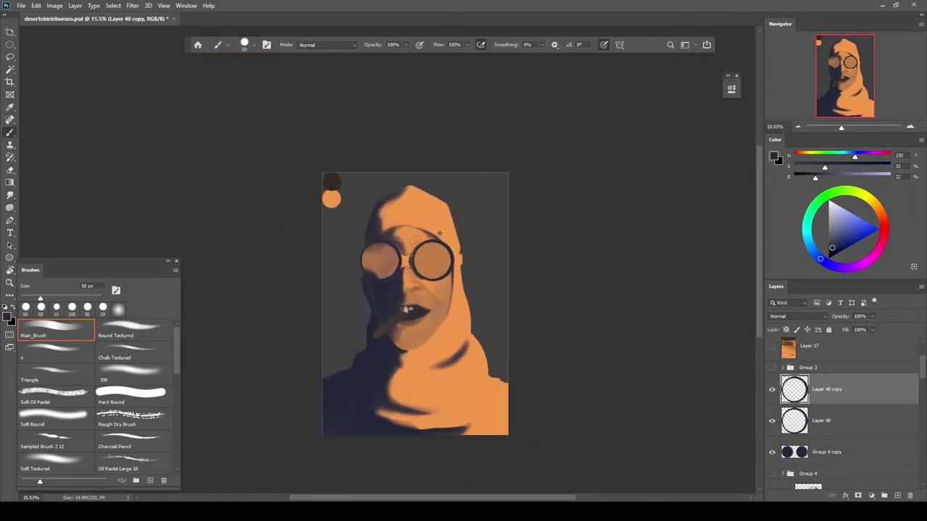
Add a new layer above Group 4 copy and lasso around both lenses along the middle of their rims
left_click(796, 456)
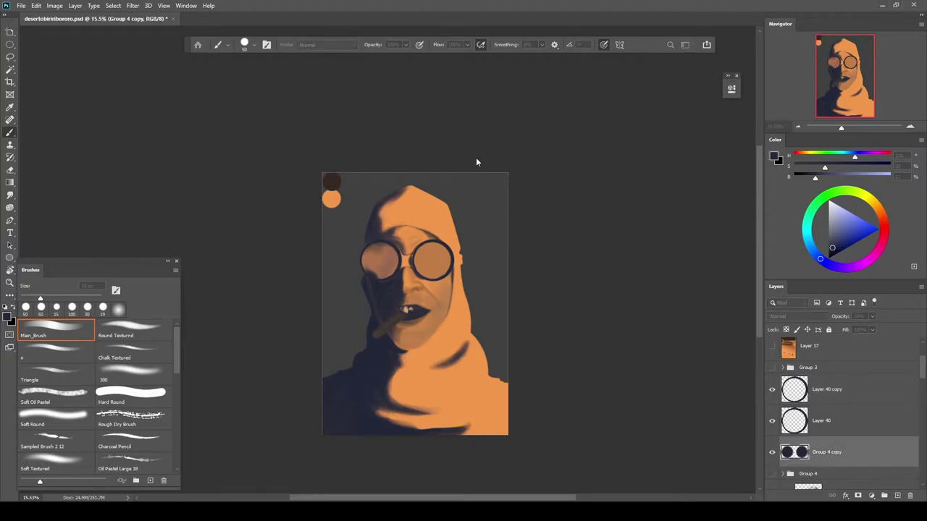
key("ctrl+shift+alt+n")
scroll(425, 283, "up", 10)
key("l")
mouse_move(428, 313)
left_mouse_down()
mouse_move(373, 279)
mouse_move(308, 155)
mouse_move(331, 290)
mouse_move(394, 133)
left_mouse_up()
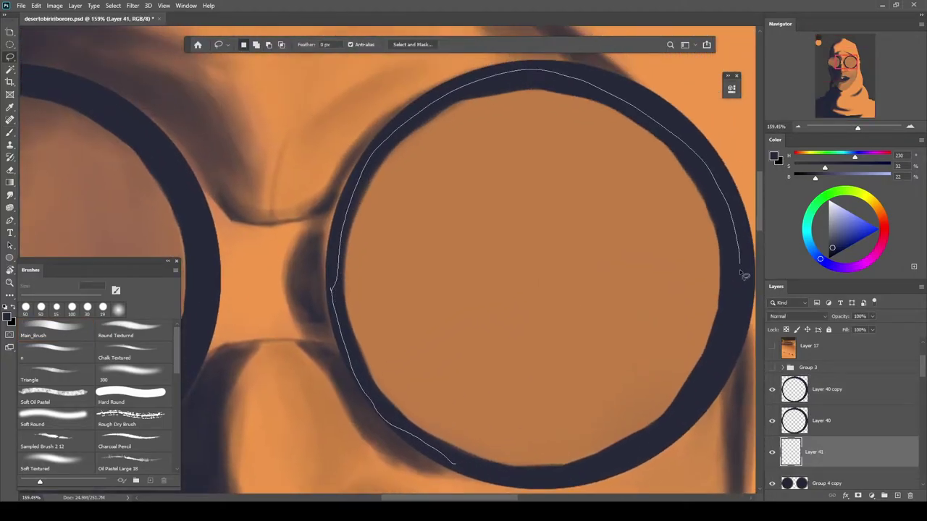
left_click_drag(501, 478, 454, 464)
left_click_drag(239, 222, 627, 235)
scroll(627, 235, "down", 3)
left_click_drag(598, 319, 601, 248)
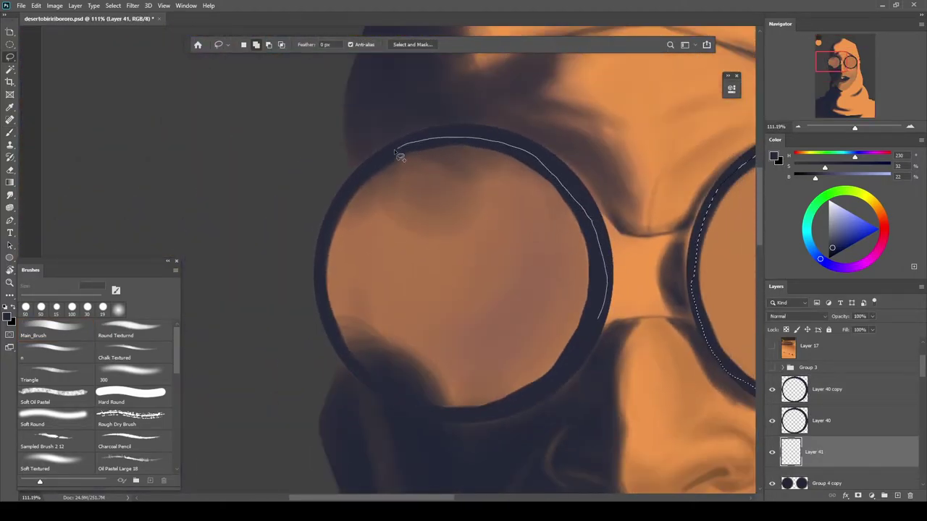
Fill both selected lenses with the flat hood orange on the layer beneath the rims, and deselect
scroll(598, 330, "down", 5)
key("i")
mouse_move(589, 345)
left_mouse_down()
mouse_move(598, 325)
mouse_move(383, 106)
left_mouse_up()
left_click(898, 286)
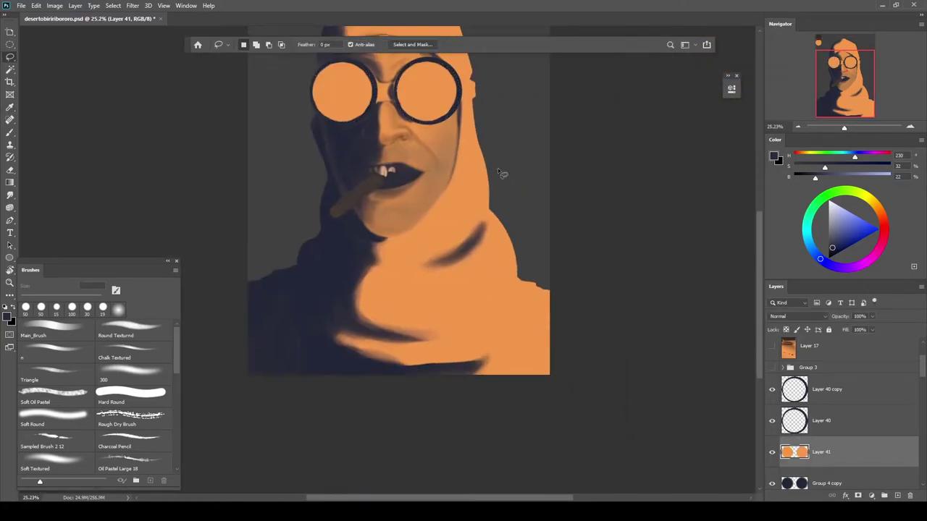
left_click_drag(526, 316, 468, 294)
scroll(468, 293, "up", 5)
scroll(503, 306, "down", 2)
scroll(502, 307, "left", 1)
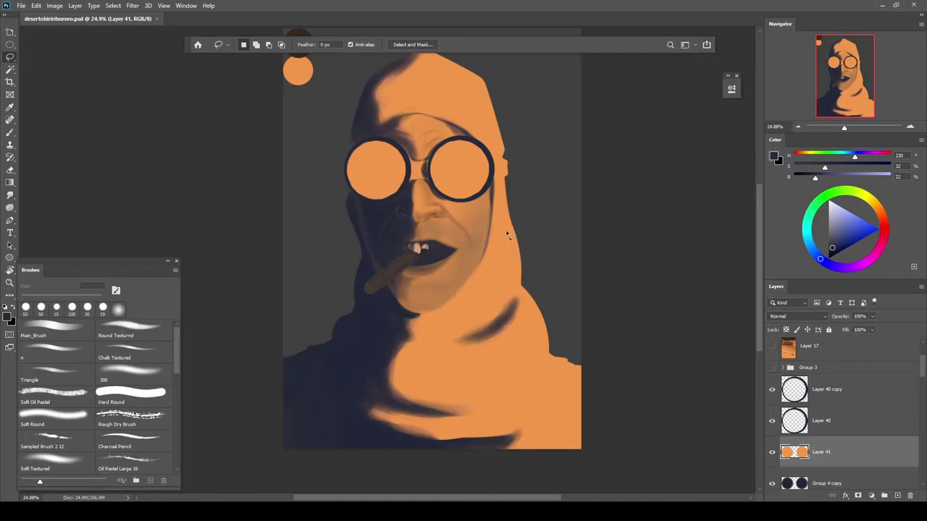
Merge the two rim layers into one and add a new layer clipped to the merged rims
key("b")
scroll(461, 170, "up", 9)
left_click_drag(461, 159, 497, 292)
scroll(506, 296, "down", 4)
left_click(818, 413)
left_click(820, 395, "shift")
key("ctrl+e")
left_click(898, 496)
left_click(846, 405, "alt")
Cover the right lens's rim with sampled hood orange on the clipped layer, using the Main_Brush
scroll(565, 317, "up", 8)
scroll(587, 302, "down", 3)
left_click(620, 289, "alt")
mouse_move(588, 199)
left_mouse_down()
mouse_move(588, 337)
mouse_move(571, 322)
mouse_move(561, 222)
mouse_move(522, 232)
mouse_move(580, 228)
left_mouse_up()
key("ctrl+z")
scroll(662, 311, "down", 3)
key("bracketright")
key("bracketright")
key("bracketright")
key("bracketright")
key("bracketright")
key("bracketright")
key("bracketright")
key("bracketright")
key("bracketright")
scroll(536, 220, "up", 7)
scroll(573, 241, "down", 9)
key("ctrl+z")
key("e")
key("b")
scroll(517, 236, "up", 8)
key("bracketleft")
key("bracketleft")
key("bracketleft")
key("bracketleft")
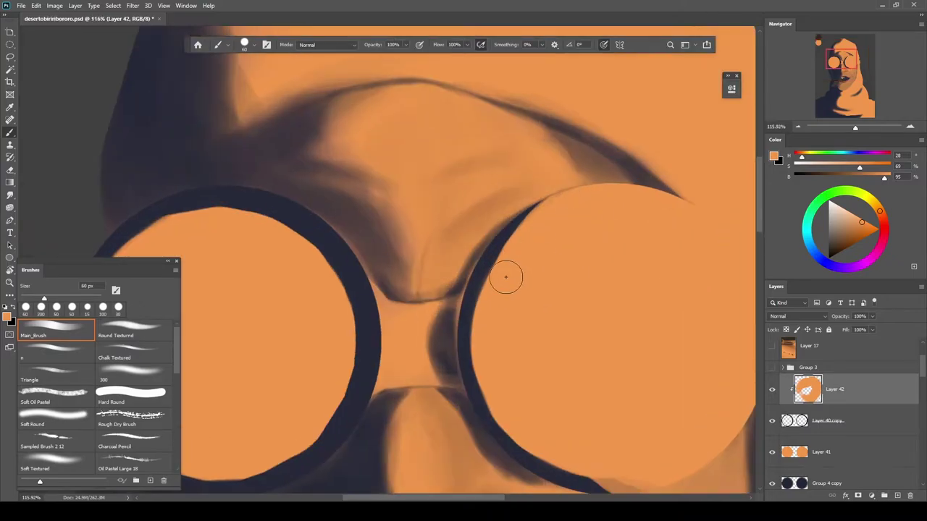
Repaint the upper-left part of the right rim in its dark blue with a 60 px brush
left_click(486, 274, "alt")
left_click_drag(580, 190, 509, 246)
left_click(599, 199, "alt")
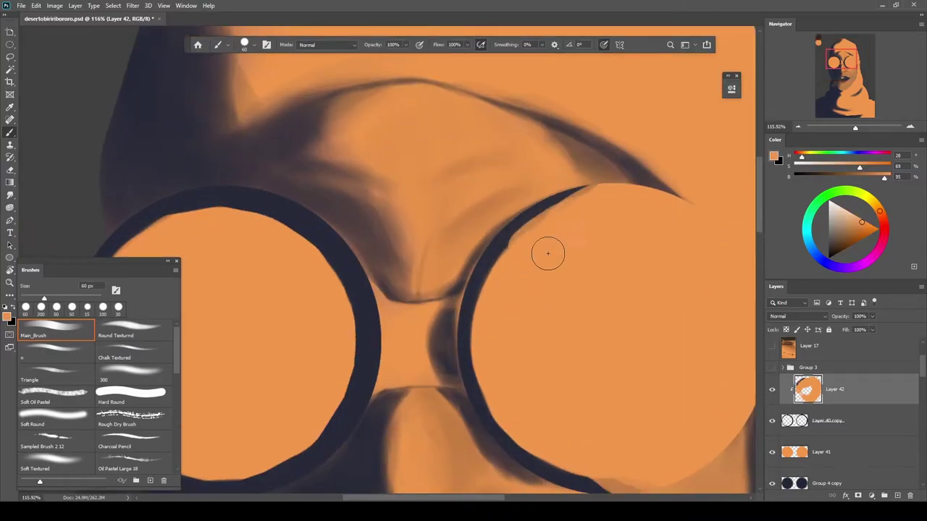
scroll(606, 205, "up", 3)
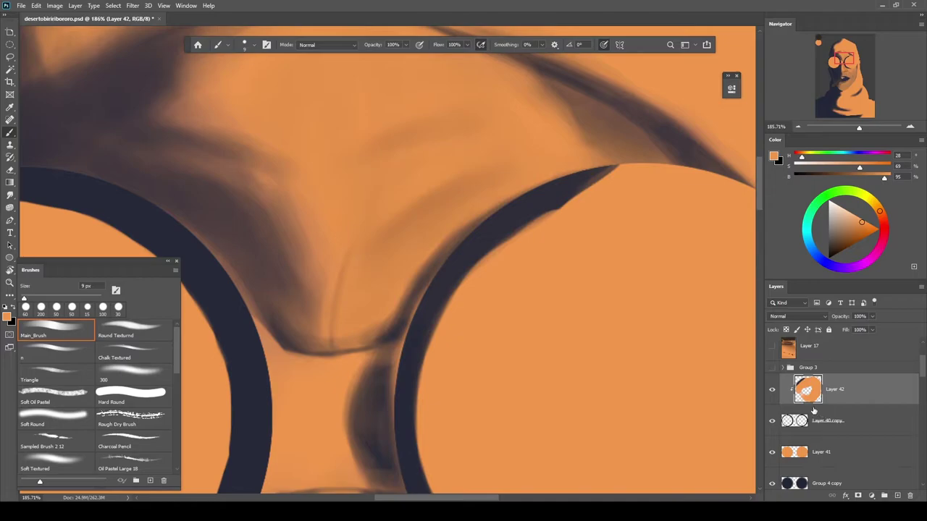
Recolour the orange rim paint to a lighter orange and erase along the rim to bring back its dark side
key("alt+shift+BackSpace")
key("e")
mouse_move(607, 171)
left_mouse_down()
mouse_move(460, 288)
mouse_move(423, 332)
left_mouse_up()
key("b")
mouse_move(656, 222)
left_mouse_down()
mouse_move(560, 269)
mouse_move(594, 323)
mouse_move(468, 331)
mouse_move(399, 381)
mouse_move(463, 377)
left_mouse_up()
key("e")
mouse_move(405, 368)
left_mouse_down()
mouse_move(466, 391)
mouse_move(393, 347)
mouse_move(453, 364)
left_mouse_up()
key("b")
left_click(495, 356, "alt")
key("e")
left_click_drag(351, 374, 389, 379)
left_click_drag(441, 362, 351, 353)
scroll(350, 352, "up", 5)
key("b")
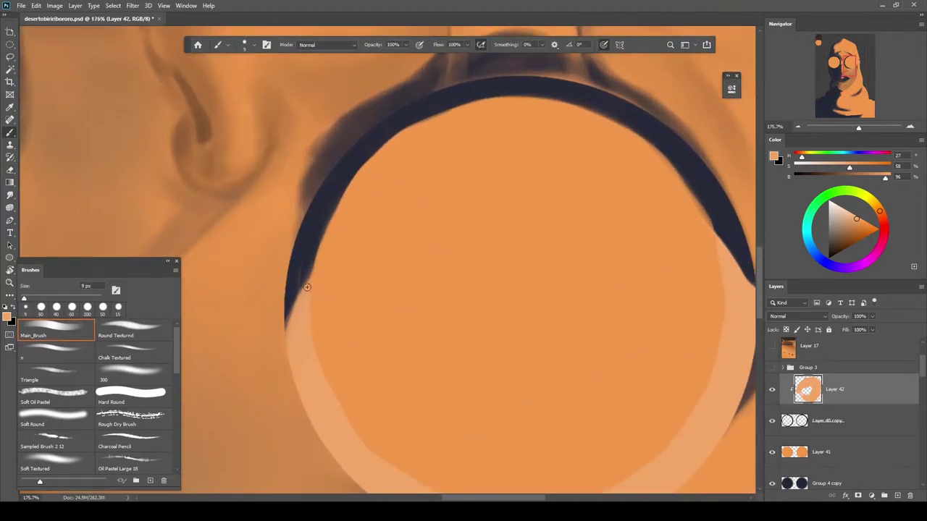
Paint a dark blue inner edge around the lit side of the right rim, enlarging the brush to 30 px
scroll(307, 286, "up", 2)
left_click(303, 250, "alt")
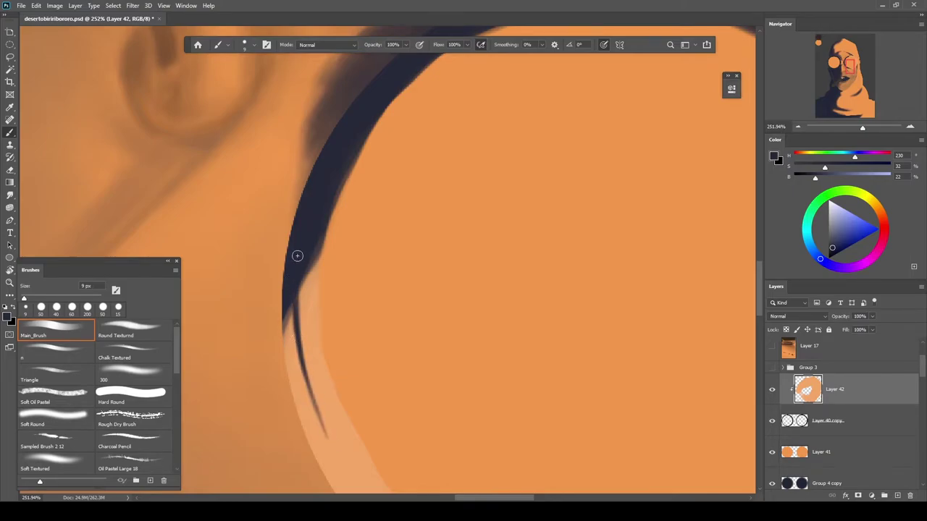
scroll(296, 254, "down", 3)
scroll(269, 269, "up", 3)
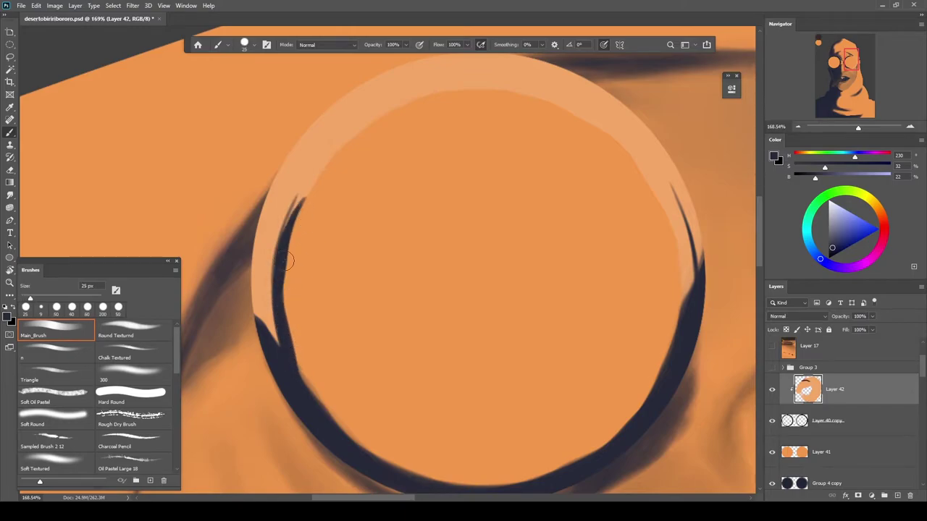
left_click_drag(285, 306, 318, 337)
key("bracketright")
key("bracketright")
key("bracketright")
left_click_drag(362, 250, 334, 307)
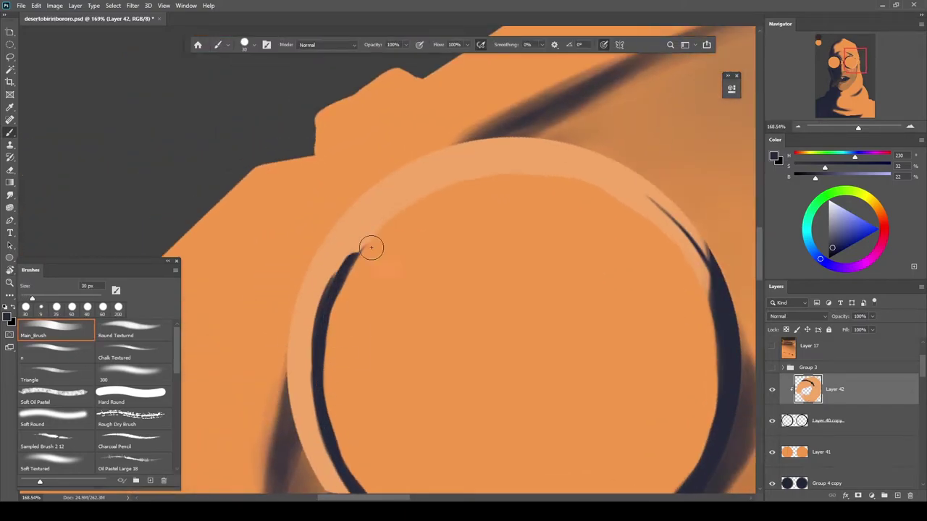
left_click_drag(418, 198, 496, 175)
mouse_move(518, 194)
left_mouse_down()
mouse_move(445, 221)
mouse_move(454, 207)
left_mouse_up()
left_click_drag(464, 162, 479, 242)
left_click_drag(475, 197, 394, 407)
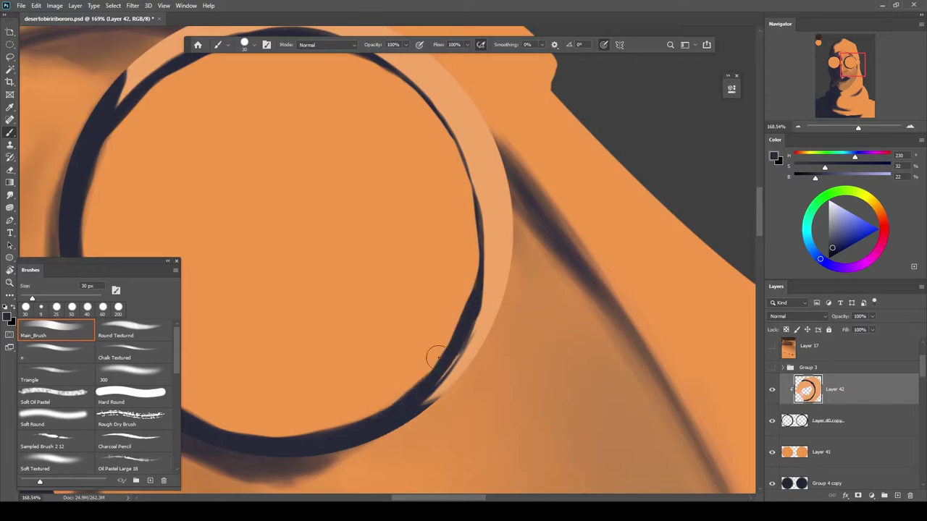
Trim the outer side of the dark inner edge with light orange and shape the highlight's lower end with a 15 px brush
left_click(468, 355, "alt")
scroll(425, 388, "up", 6)
mouse_move(443, 386)
left_mouse_down()
mouse_move(417, 397)
mouse_move(546, 217)
left_mouse_up()
left_click_drag(464, 335, 553, 171)
left_click_drag(524, 197, 499, 294)
left_click_drag(457, 341, 523, 216)
key("ctrl+z")
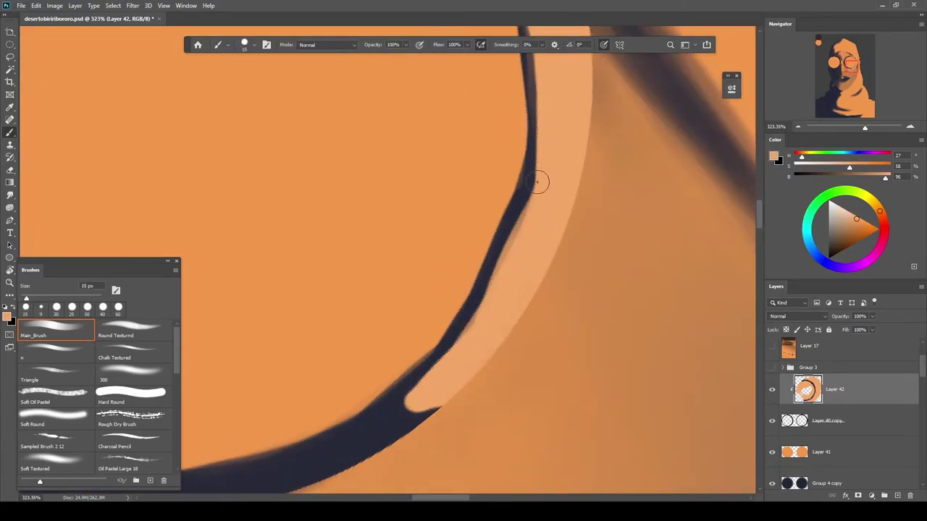
left_click(400, 417, "alt")
left_click_drag(401, 406, 436, 416)
scroll(488, 326, "down", 10)
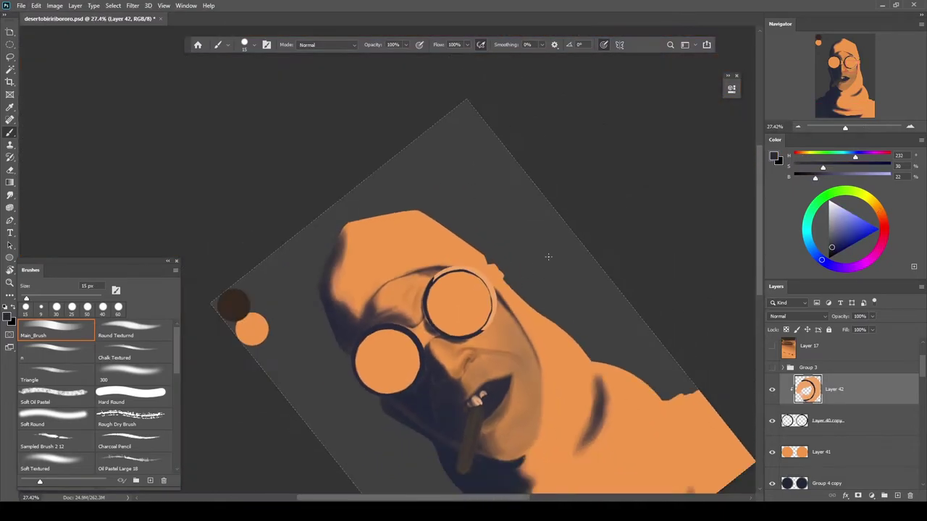
Paint a thin dark blue streak into the lower end of the rim's light orange area with an 8 px brush
key("Escape")
scroll(463, 305, "up", 7)
scroll(533, 283, "down", 5)
scroll(507, 297, "up", 7)
left_click(379, 407, "alt")
scroll(380, 407, "up", 11)
key("bracketleft")
key("bracketleft")
key("bracketleft")
mouse_move(474, 383)
left_mouse_down()
mouse_move(591, 343)
mouse_move(710, 282)
left_mouse_up()
mouse_move(572, 360)
left_mouse_down()
mouse_move(526, 378)
mouse_move(642, 335)
mouse_move(547, 368)
left_mouse_up()
left_click(658, 288, "alt")
left_click(447, 390, "alt")
key("e")
left_click_drag(682, 279, 720, 257)
key("ctrl+z")
key("b")
left_click(730, 248, "alt")
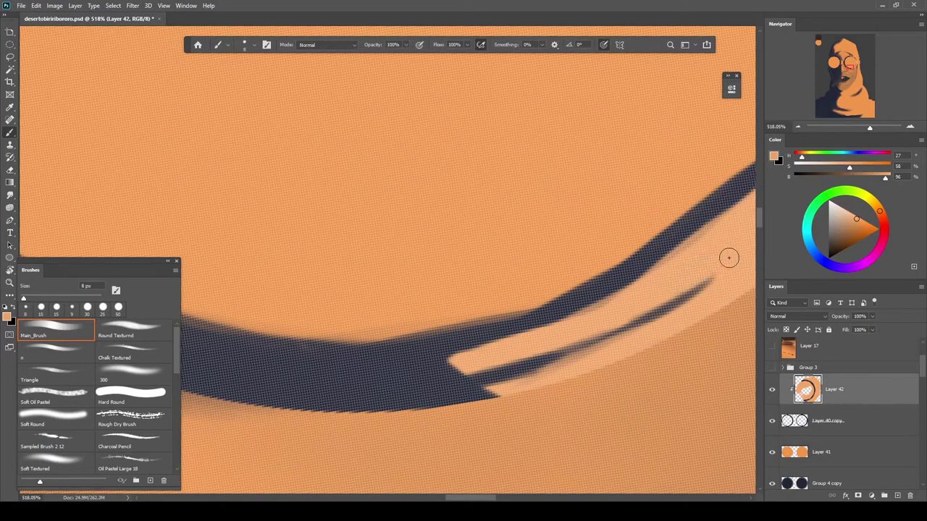
Paint a matching thin dark blue streak into the upper end of the rim's light orange area
scroll(537, 349, "down", 14)
left_click(511, 354, "alt")
scroll(608, 159, "up", 3)
left_click_drag(522, 217, 366, 218)
scroll(367, 218, "up", 3)
key("b")
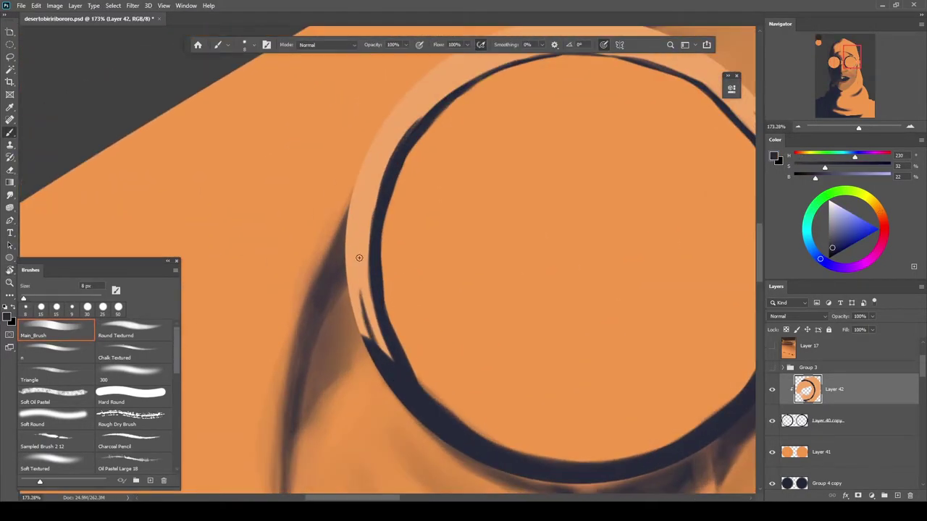
left_click_drag(369, 324, 360, 260)
scroll(369, 275, "down", 10)
key("r")
mouse_move(319, 203)
left_mouse_down()
mouse_move(534, 273)
mouse_move(500, 170)
left_mouse_up()
scroll(464, 246, "down", 5)
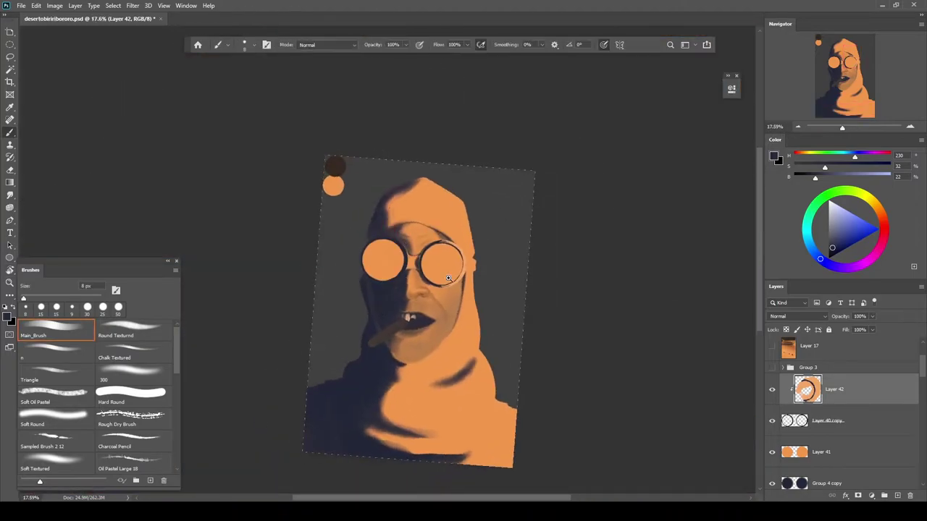
Darken the sampled light orange to 84% brightness and paint a thin line along the middle of the lit rim
scroll(458, 267, "up", 18)
left_click(528, 262, "alt")
left_click(873, 177)
scroll(436, 308, "up", 3)
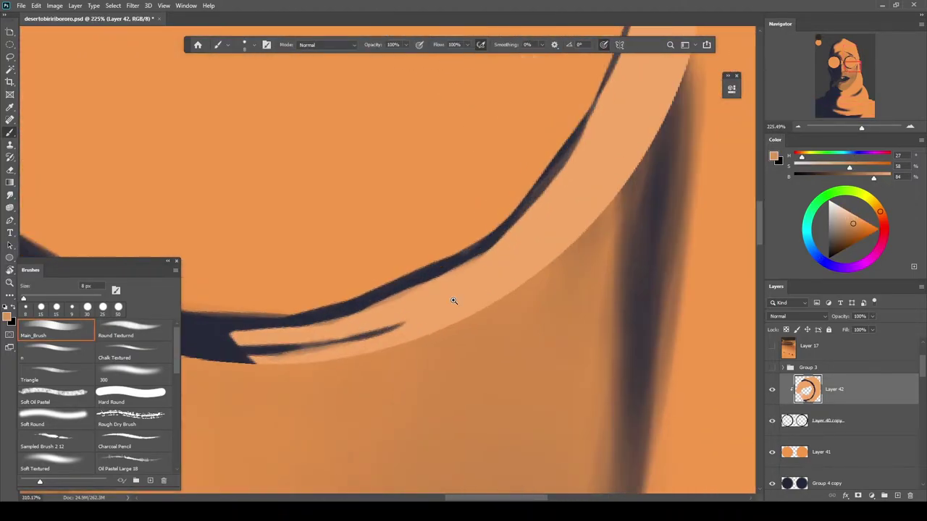
left_click_drag(565, 211, 539, 304)
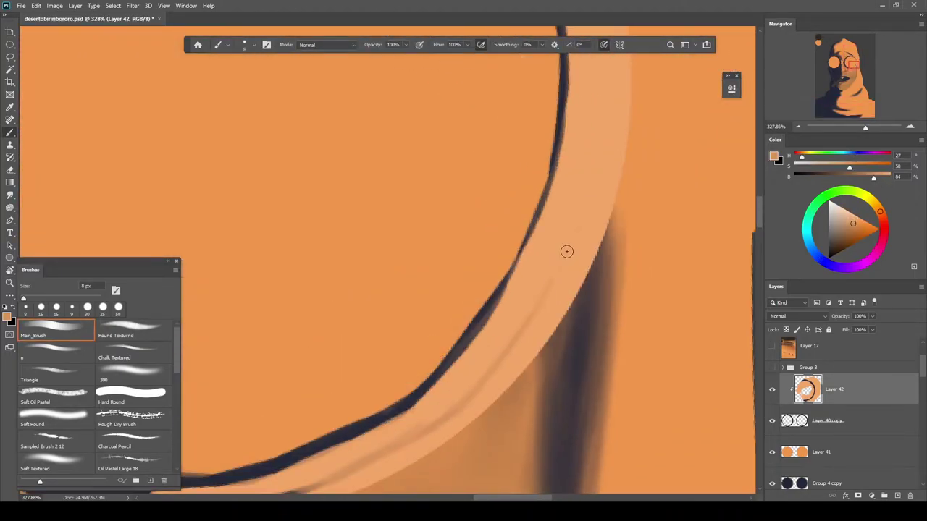
scroll(592, 194, "down", 4)
left_click_drag(591, 195, 437, 394)
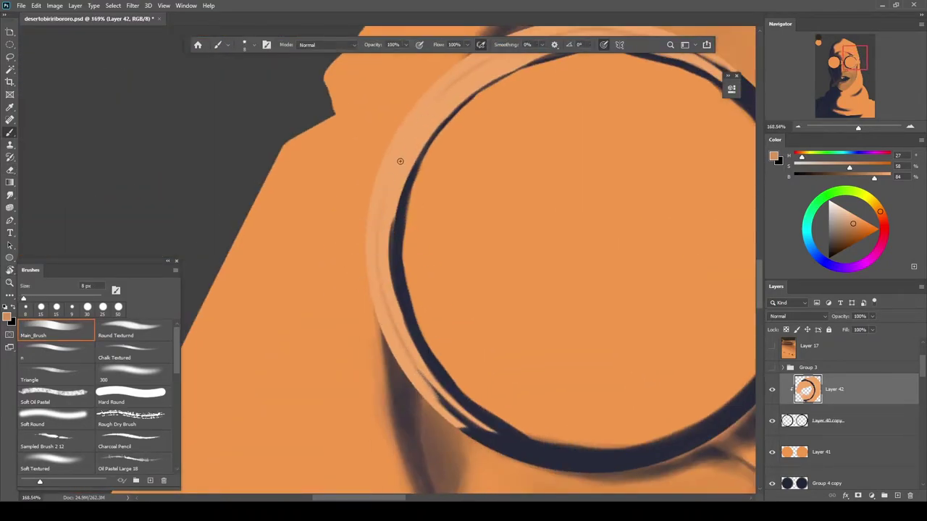
Touch up the lit rim with its light orange and tone the highlight down closer to the hood's orange
scroll(391, 220, "up", 3)
left_click(391, 245, "alt")
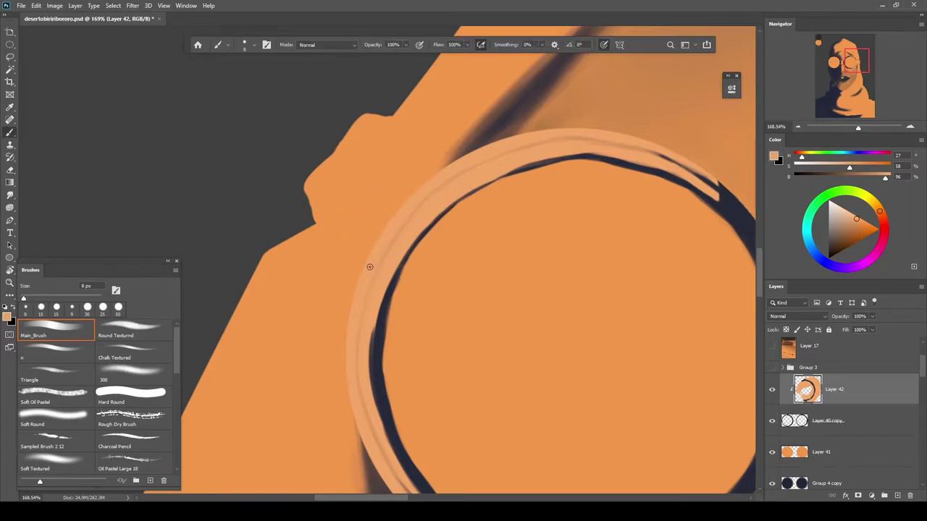
scroll(384, 217, "down", 6)
scroll(529, 328, "down", 3)
scroll(529, 327, "up", 6)
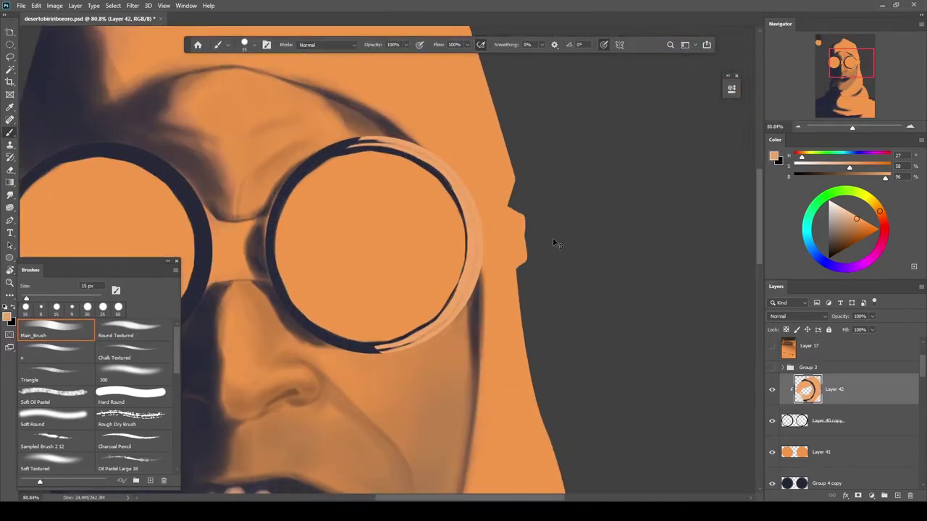
key("i")
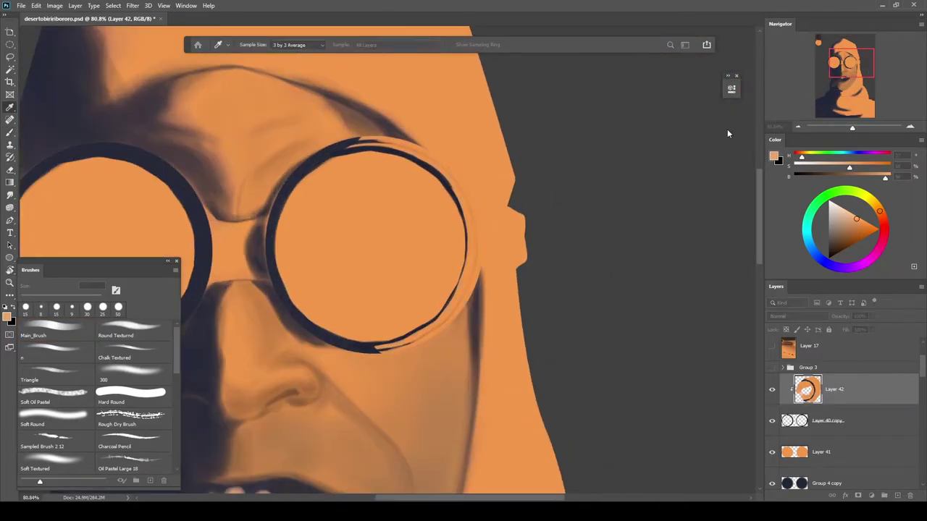
key("b")
scroll(532, 210, "down", 2)
scroll(507, 210, "up", 3)
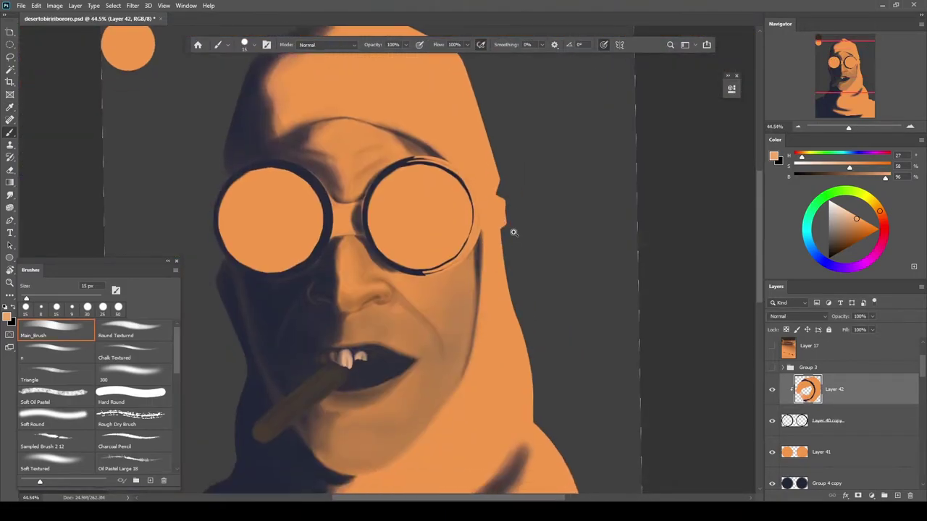
On a new clipped layer, paint the left inner edge of the right rim in dark blue raised to 30% brightness
key("ctrl+shift+alt+n")
scroll(497, 260, "up", 6)
left_click(446, 266, "alt")
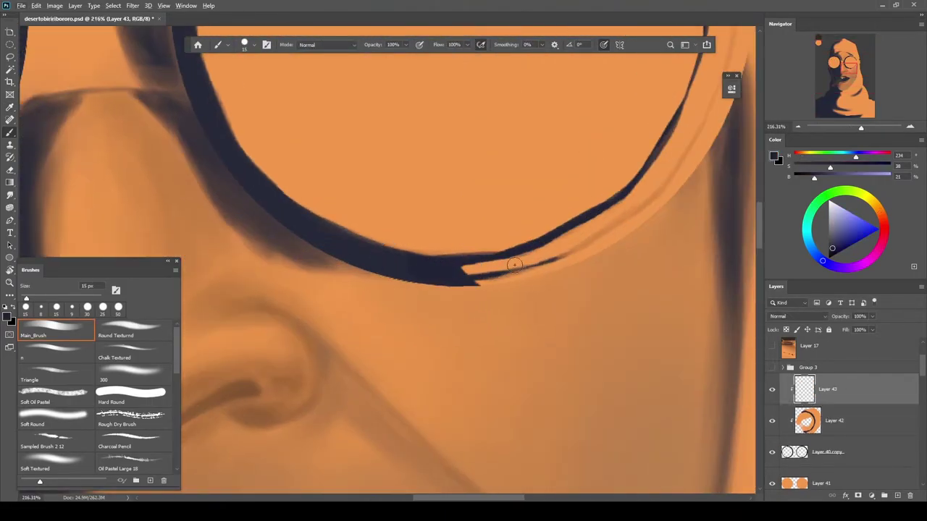
left_click_drag(814, 179, 818, 179)
scroll(445, 309, "down", 3)
key("r")
left_click_drag(444, 308, 417, 355)
key("bracketright")
key("bracketright")
key("bracketright")
left_click_drag(391, 408, 354, 347)
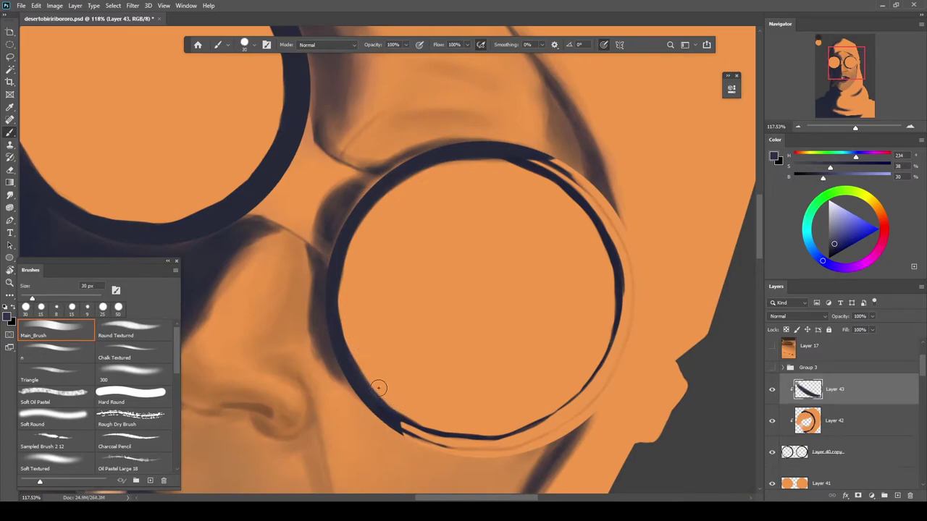
left_click_drag(344, 278, 348, 263)
left_click_drag(349, 300, 358, 230)
mouse_move(365, 223)
left_mouse_down()
mouse_move(441, 159)
mouse_move(480, 160)
left_mouse_up()
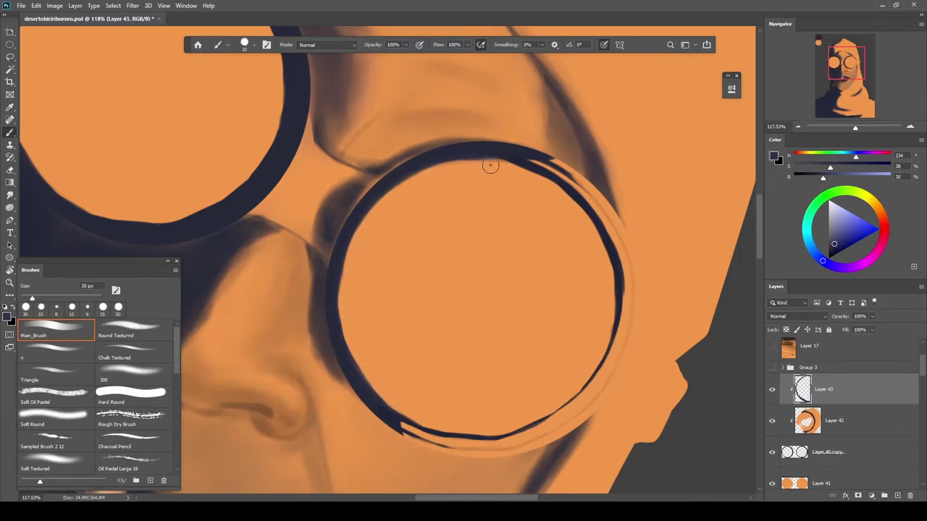
Lighten the new inner-edge strokes with a Hue/Saturation adjustment
key("ctrl+u")
left_click_drag(710, 149, 719, 148)
key("Return")
Rework the inner-edge strokes of the right rim in a sampled greyish blue
left_click(372, 381, "alt")
left_click_drag(477, 312, 395, 311)
key("r")
mouse_move(546, 207)
left_mouse_down()
mouse_move(555, 292)
mouse_move(549, 218)
left_mouse_up()
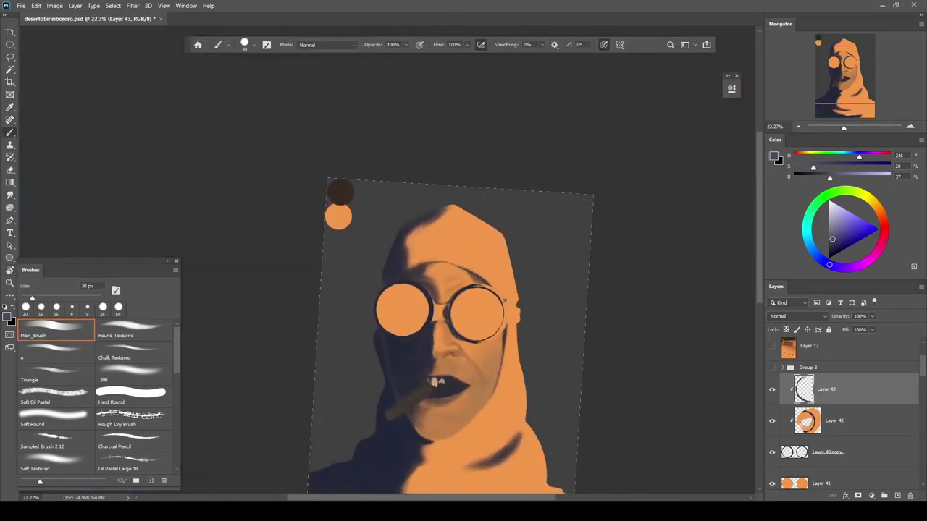
left_click_drag(557, 337, 540, 302)
left_click_drag(429, 343, 398, 343)
key("r")
left_click(331, 45)
key("b")
left_click_drag(461, 304, 575, 272)
mouse_move(537, 226)
left_mouse_down()
mouse_move(518, 298)
mouse_move(478, 384)
left_mouse_up()
mouse_move(490, 407)
left_mouse_down()
mouse_move(544, 306)
mouse_move(511, 305)
left_mouse_up()
key("e")
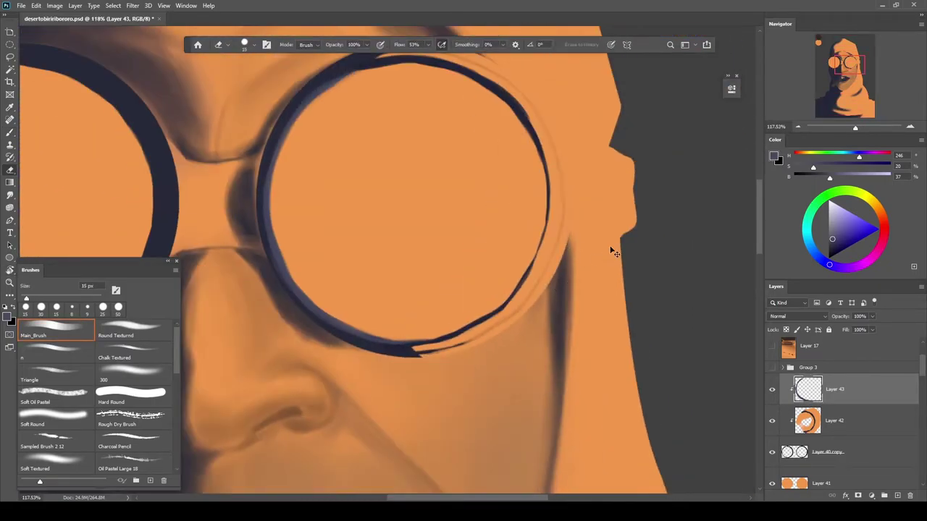
Add a new layer clipped to the rims and soften the lower end of the right rim's lit part with a large Soft Textured brush
left_click(897, 496)
key("b")
left_click(842, 404, "alt")
left_click(56, 462)
key("bracketright")
key("bracketright")
key("bracketright")
key("bracketright")
key("bracketright")
key("bracketright")
key("bracketright")
key("bracketright")
key("bracketright")
key("bracketright")
key("bracketright")
mouse_move(425, 352)
left_mouse_down()
mouse_move(504, 327)
mouse_move(478, 323)
left_mouse_up()
Blend the right and upper parts of the right rim in sampled light orange with a smaller Soft Textured brush
left_click(554, 267, "alt")
mouse_move(522, 296)
left_mouse_down()
mouse_move(574, 230)
mouse_move(561, 324)
left_mouse_up()
key("bracketleft")
key("bracketleft")
key("bracketleft")
key("bracketleft")
key("bracketleft")
key("bracketleft")
key("bracketleft")
key("bracketleft")
left_click_drag(561, 325, 527, 207)
mouse_move(509, 167)
left_mouse_down()
mouse_move(407, 140)
mouse_move(326, 151)
left_mouse_up()
scroll(334, 152, "up", 5)
left_click_drag(407, 129, 285, 196)
mouse_move(330, 174)
left_mouse_down()
mouse_move(265, 253)
mouse_move(324, 166)
left_mouse_up()
scroll(265, 253, "down", 3)
Blend the lower-left part of the right rim in a sampled muted blue with the 50 px soft brush
left_click(298, 335, "alt")
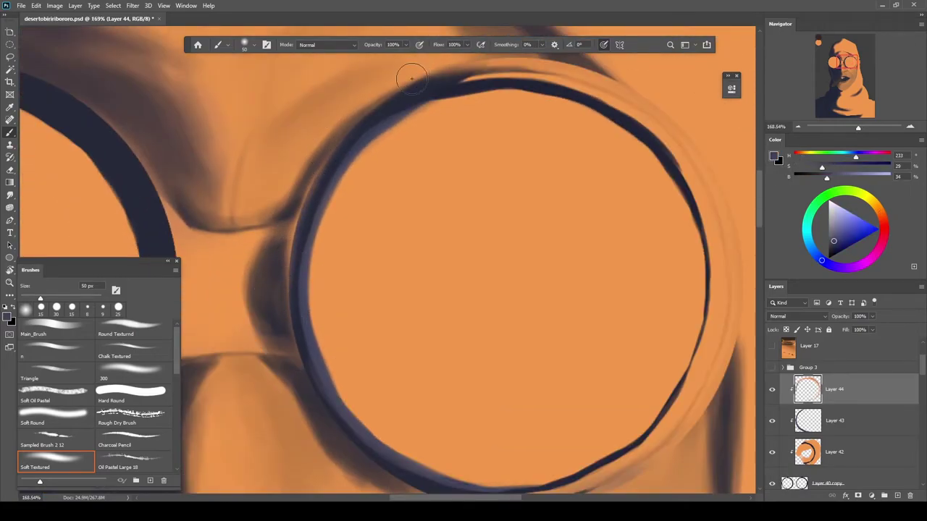
left_click_drag(371, 465, 310, 371)
scroll(478, 405, "down", 10)
scroll(507, 478, "up", 5)
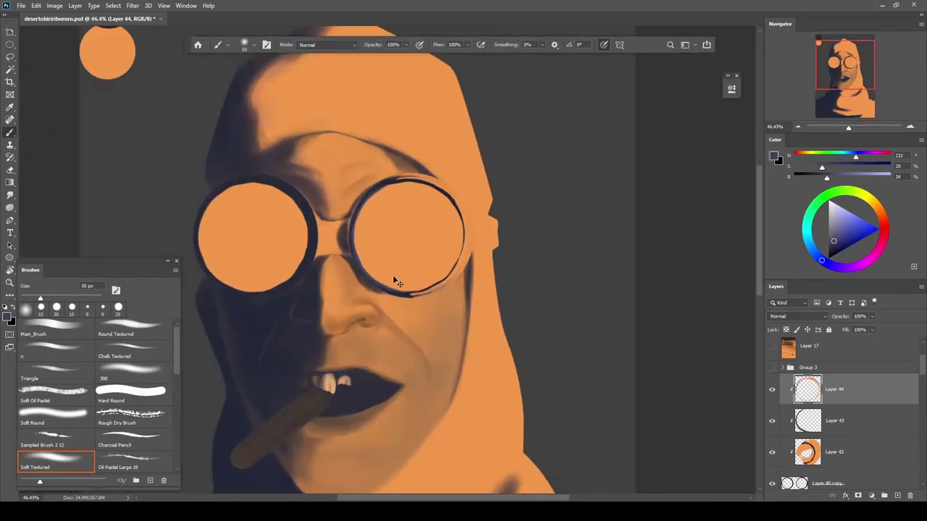
Select the face shading layer, Layer 25, and paint the soft shadow beneath the right rim with sampled tones
scroll(384, 286, "up", 6)
left_click(328, 205, "alt")
left_click(401, 276, "ctrl")
left_click_drag(402, 276, 410, 270)
left_click(494, 294, "alt")
mouse_move(493, 294)
left_mouse_down()
mouse_move(414, 272)
mouse_move(335, 209)
mouse_move(360, 224)
left_mouse_up()
left_click(335, 208, "alt")
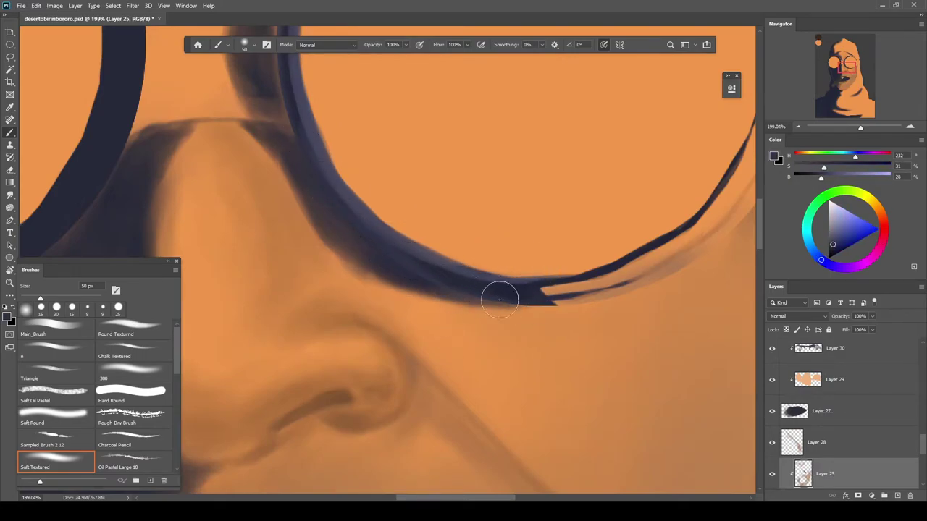
Refine the dark blue shadow between the nose bridge and the right rim with Main_Brush at 19 px
scroll(514, 293, "down", 10)
scroll(515, 294, "up", 4)
left_click_drag(557, 279, 538, 310)
scroll(458, 297, "up", 7)
left_click_drag(355, 275, 312, 276)
left_click(64, 331)
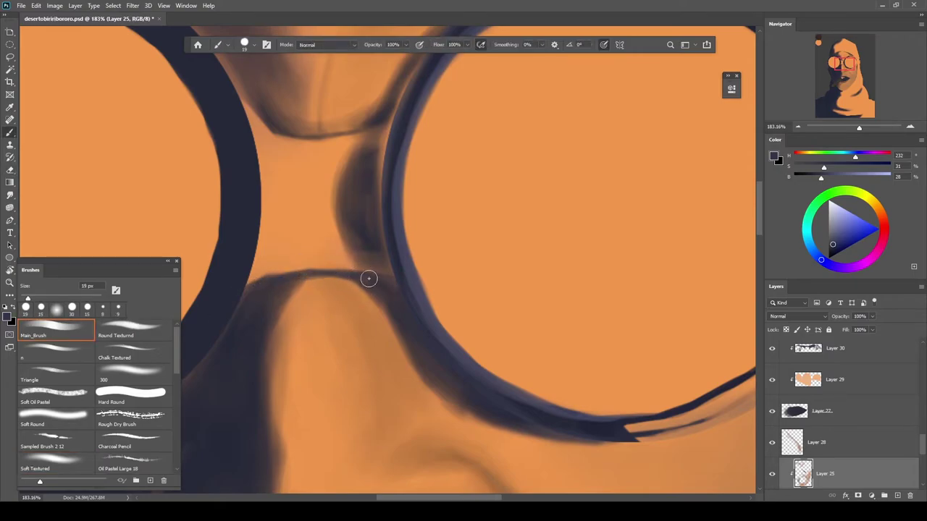
left_click_drag(446, 327, 371, 235)
scroll(452, 337, "down", 8)
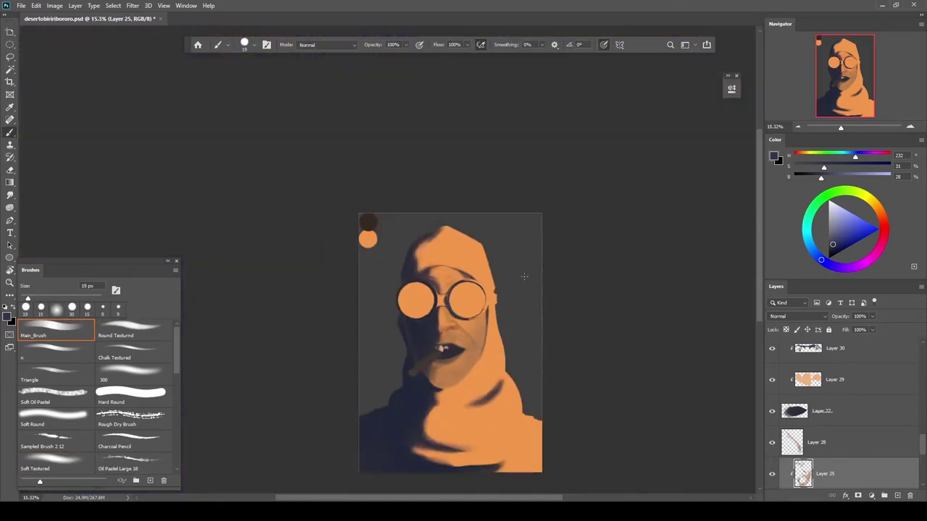
scroll(527, 293, "up", 7)
scroll(574, 256, "down", 7)
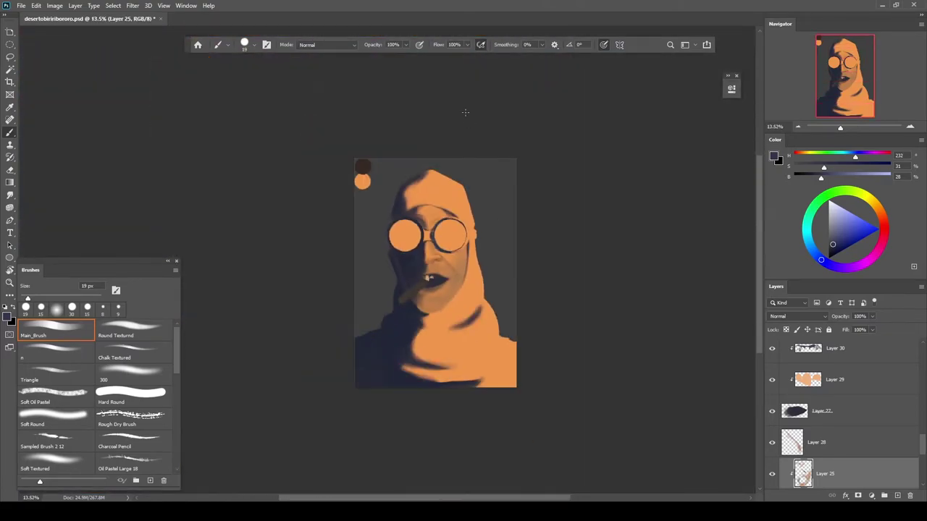
scroll(435, 239, "up", 8)
scroll(430, 238, "down", 4)
scroll(434, 239, "up", 2)
scroll(435, 239, "down", 3)
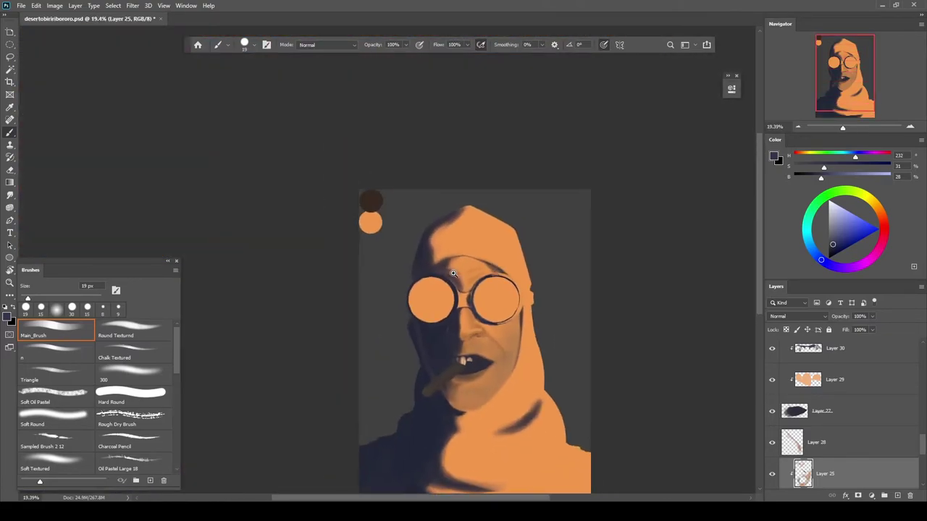
Duplicate the right rim's clipped shading layers, Layer 42 to Layer 44, and align the copies over the left rim
scroll(664, 304, "up", 7)
left_click(675, 255, "ctrl")
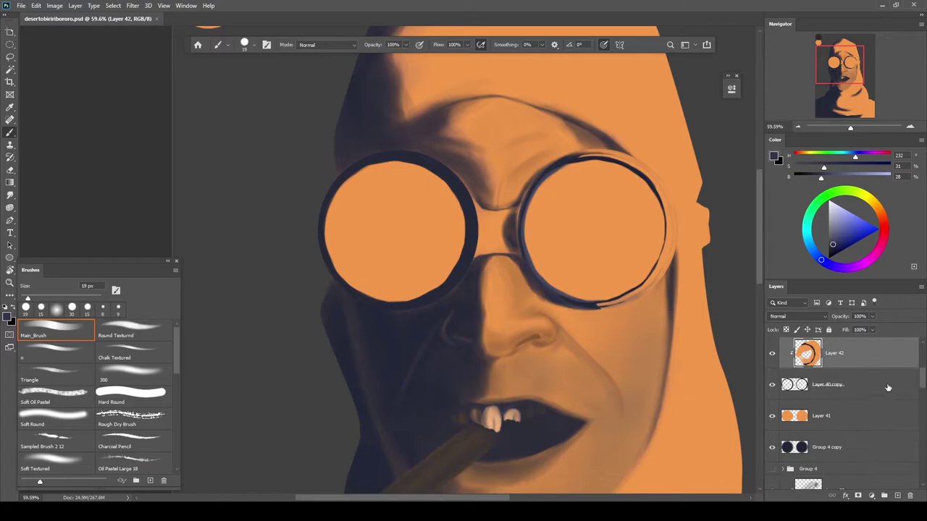
scroll(883, 388, "up", 3)
left_click(866, 386, "shift")
key("ctrl+j")
key("ctrl+t")
left_click_drag(634, 260, 434, 260)
key("Right")
key("Right")
key("Right")
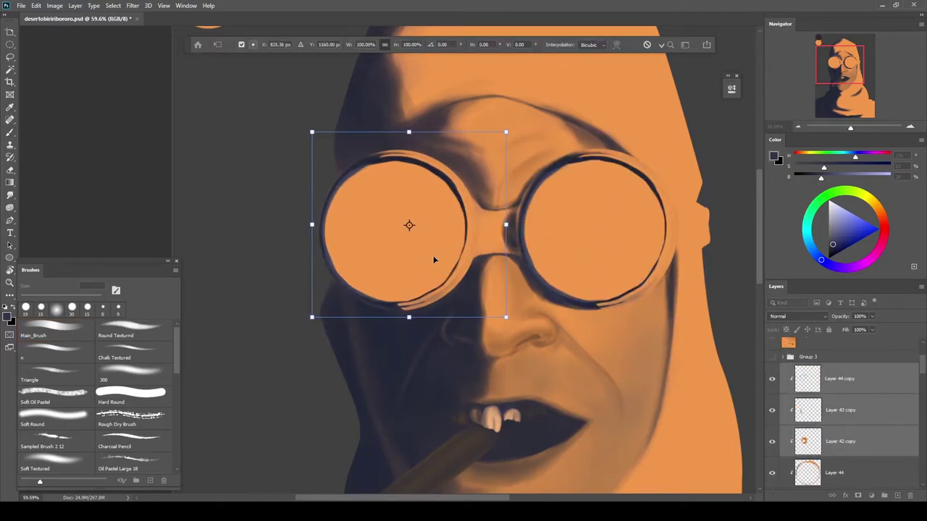
key("Return")
Add a clipped layer above the left rim's copied shading and paint the rim's lower part in sampled dark navy at 80 px
scroll(492, 224, "down", 8)
scroll(503, 210, "up", 5)
left_click(849, 414)
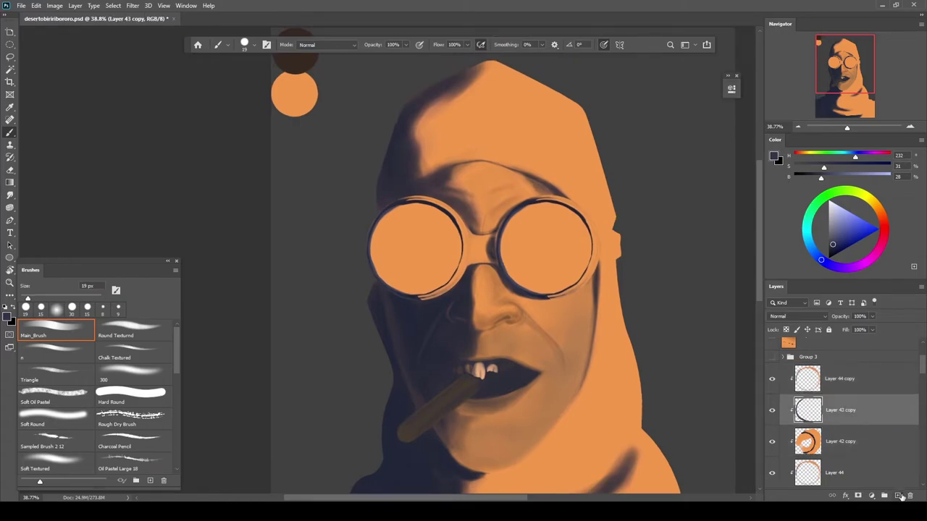
left_click(898, 496)
left_click_drag(445, 303, 635, 265)
left_click(414, 334, "alt")
key("bracketright")
key("bracketright")
key("bracketright")
key("bracketright")
key("bracketright")
key("bracketright")
key("bracketright")
key("bracketright")
key("bracketright")
key("bracketright")
mouse_move(271, 246)
left_mouse_down()
mouse_move(389, 298)
mouse_move(435, 277)
left_mouse_up()
key("ctrl+z")
left_click_drag(838, 412, 844, 368)
mouse_move(409, 281)
left_mouse_down()
mouse_move(368, 282)
mouse_move(413, 276)
left_mouse_up()
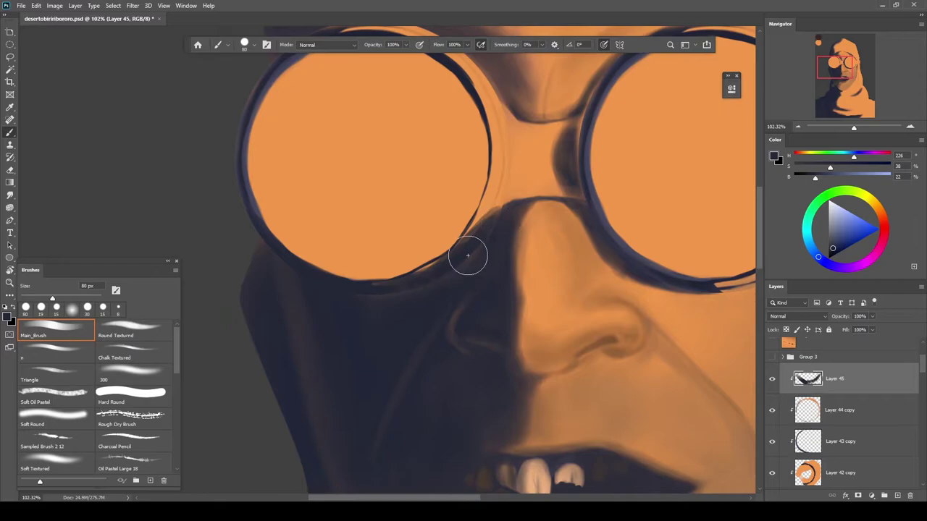
Trim the end of the navy shading on the left rim beside the nose bridge with a 7 px eraser
scroll(478, 232, "up", 3)
scroll(466, 246, "up", 4)
mouse_move(498, 217)
left_mouse_down()
mouse_move(484, 232)
mouse_move(501, 245)
left_mouse_up()
key("e")
mouse_move(530, 215)
left_mouse_down()
mouse_move(500, 250)
mouse_move(516, 213)
left_mouse_up()
key("bracketleft")
key("bracketleft")
key("bracketleft")
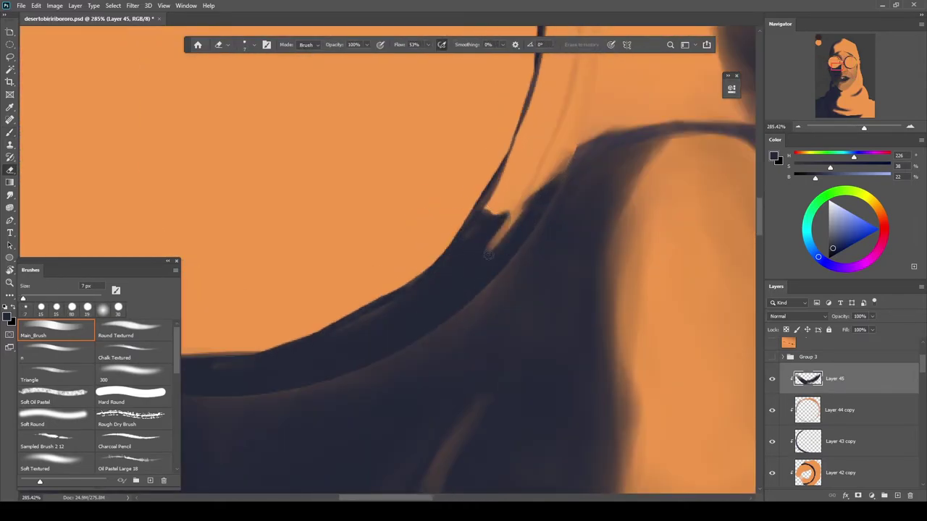
Rotate the canvas and paint dark navy over the upper-left part of the left rim, shortening its lit orange section
key("b")
scroll(578, 156, "down", 6)
key("r")
left_click_drag(461, 241, 372, 281)
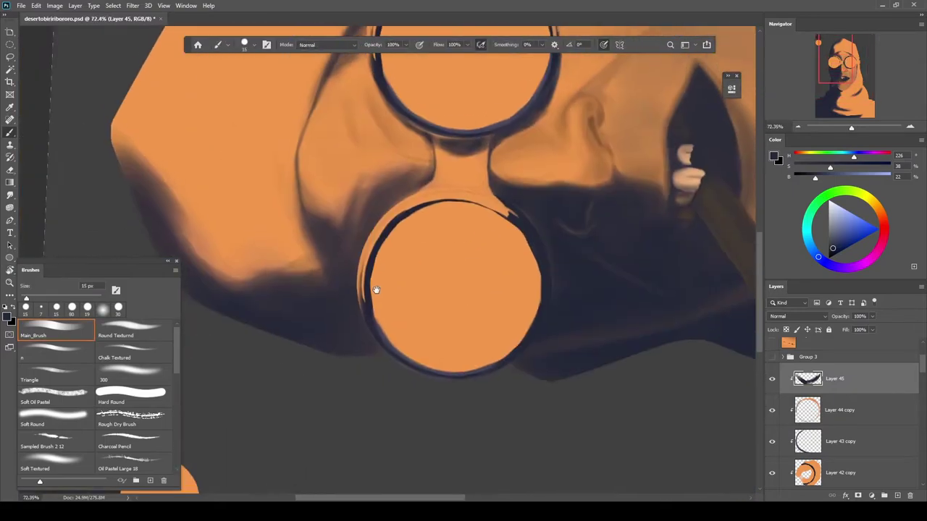
scroll(372, 281, "up", 3)
key("bracketright")
key("bracketright")
key("bracketright")
key("bracketright")
key("bracketright")
key("bracketright")
key("bracketright")
key("bracketright")
left_click_drag(372, 336, 374, 255)
scroll(360, 290, "up", 2)
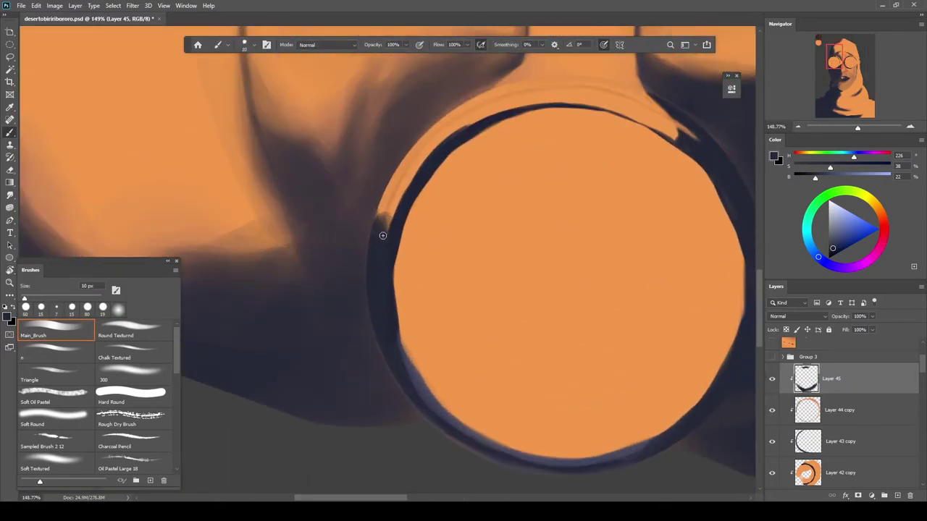
scroll(380, 235, "up", 1)
scroll(379, 292, "down", 10)
Rotate the canvas back to nearly upright and examine the shading of both goggle rims
key("r")
mouse_move(471, 109)
left_mouse_down()
mouse_move(590, 289)
mouse_move(572, 348)
left_mouse_up()
scroll(606, 254, "down", 3)
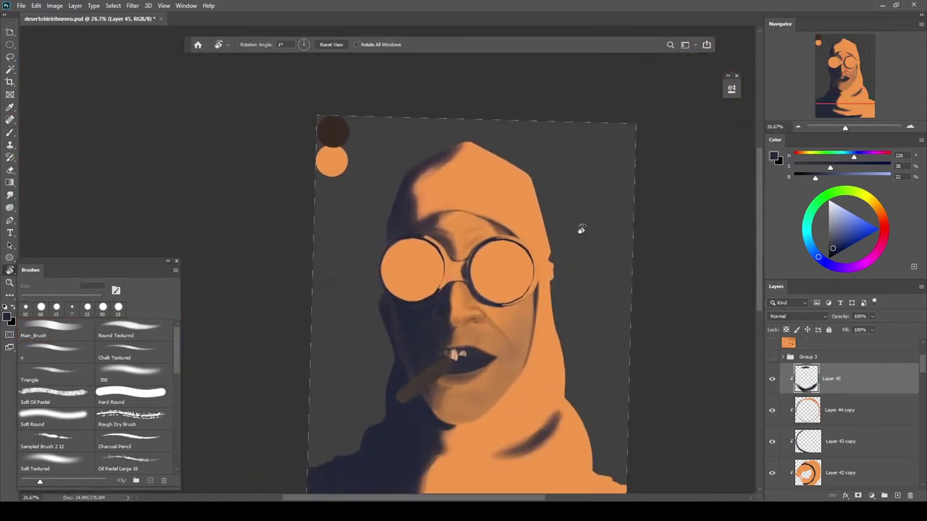
scroll(551, 252, "up", 5)
scroll(507, 250, "down", 6)
left_click_drag(507, 251, 480, 212)
scroll(432, 248, "up", 4)
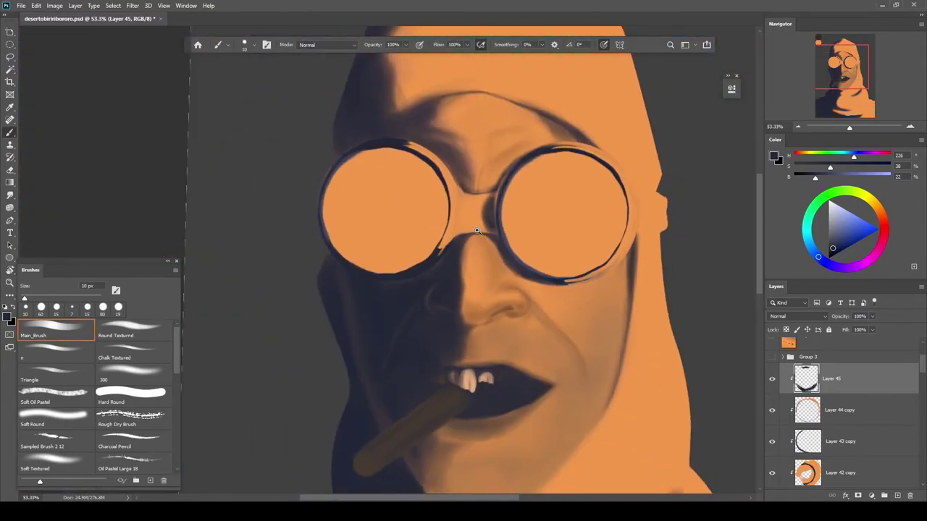
scroll(451, 221, "up", 2)
key("bracketleft")
scroll(461, 283, "up", 5)
scroll(479, 283, "down", 8)
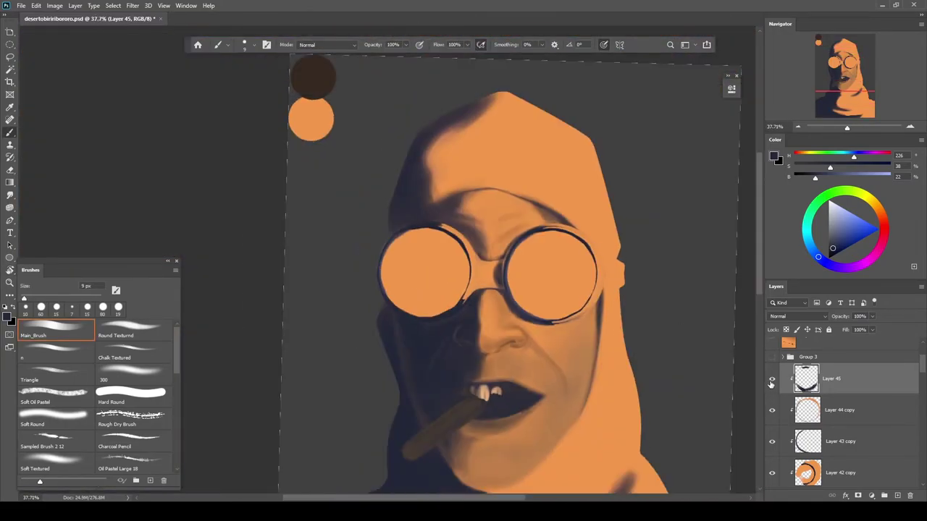
Cover the outer left side of the left rim in dark navy with a 70 px brush
scroll(400, 300, "up", 4)
key("bracketright")
key("bracketright")
key("bracketright")
key("bracketright")
key("bracketright")
key("bracketright")
key("bracketright")
key("bracketright")
key("bracketright")
key("bracketright")
key("bracketright")
left_click_drag(366, 272, 367, 220)
left_click_drag(385, 200, 405, 176)
scroll(407, 210, "down", 7)
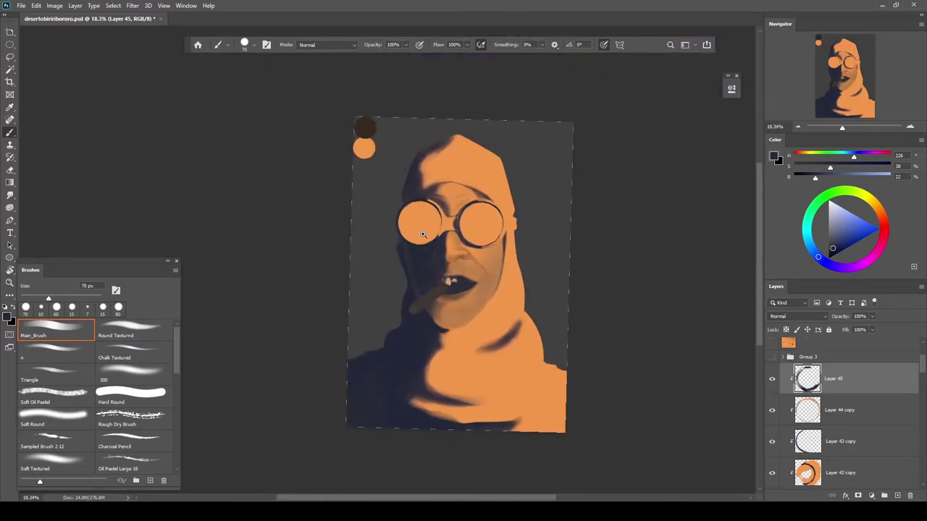
Check the left goggle's edge up close by hiding and reshowing a layer
scroll(407, 218, "up", 12)
scroll(891, 388, "down", 10)
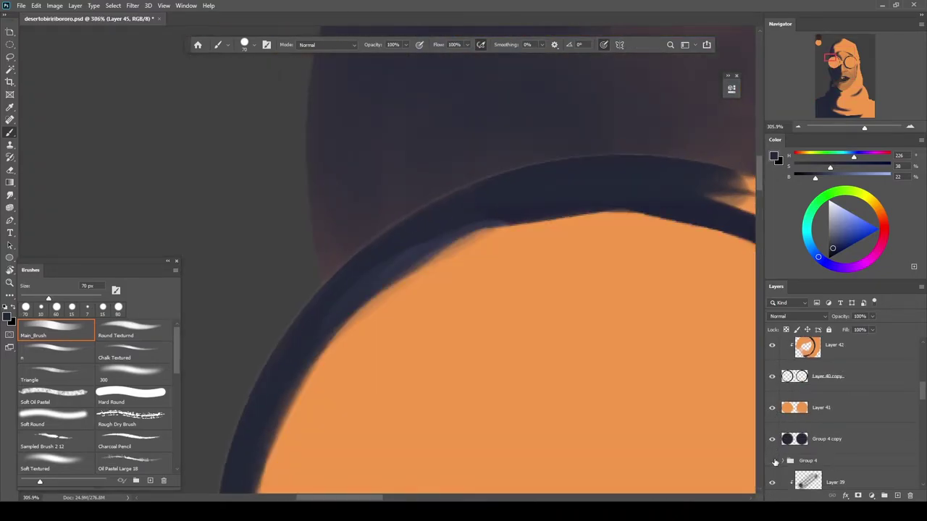
left_click(772, 401)
left_click(772, 404)
scroll(480, 291, "down", 9)
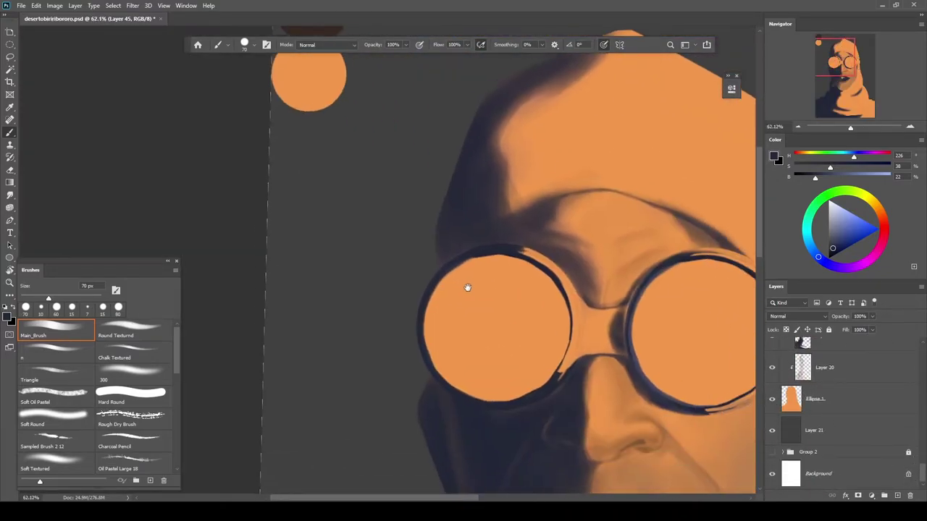
Compare the goggles by toggling layer visibility, including that of the Group 4 copy goggles layer
scroll(440, 291, "up", 12)
left_click(432, 288, "ctrl")
left_click(772, 356)
scroll(370, 226, "down", 12)
left_click(771, 359)
left_click(772, 359)
left_click_drag(734, 349, 670, 344)
Return the canvas to its upright orientation and examine the whole portrait, from the goggles down to the scarf folds
key("r")
left_click(337, 47)
key("b")
mouse_move(450, 274)
left_mouse_down()
mouse_move(380, 279)
mouse_move(388, 223)
left_mouse_up()
mouse_move(388, 223)
left_mouse_down()
mouse_move(445, 218)
mouse_move(430, 245)
left_mouse_up()
left_click_drag(386, 265, 324, 285)
mouse_move(324, 285)
left_mouse_down()
mouse_move(392, 231)
mouse_move(420, 293)
left_mouse_up()
scroll(418, 293, "up", 4)
scroll(406, 279, "down", 8)
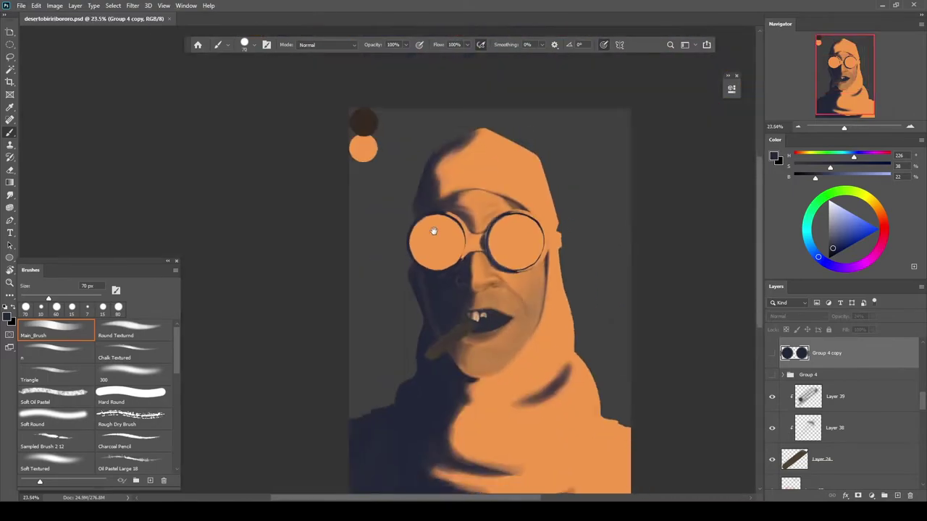
left_click_drag(425, 239, 423, 280)
scroll(516, 300, "up", 4)
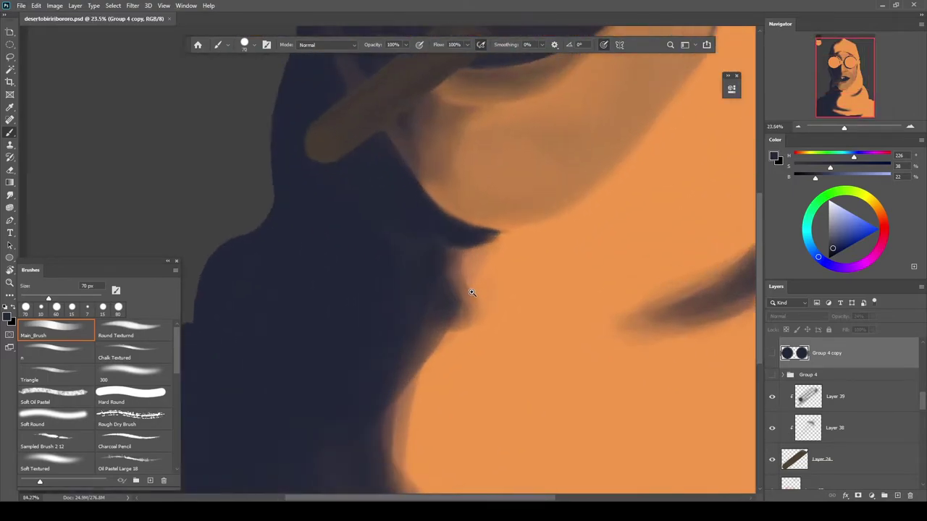
scroll(434, 239, "down", 5)
scroll(418, 381, "up", 1)
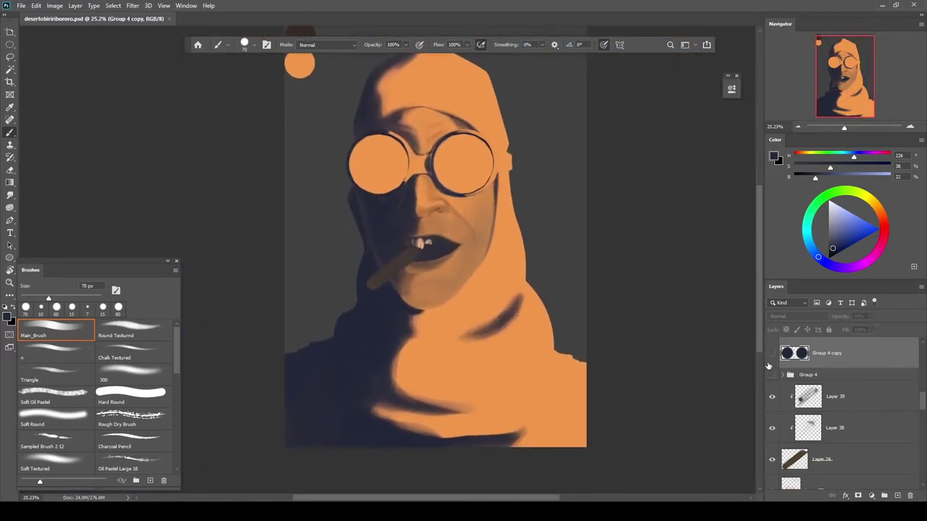
Show the sketch in Group 3 and add a new empty layer directly beneath that group
scroll(524, 238, "up", 3)
left_click_drag(921, 400, 922, 354)
left_click(840, 442)
left_click(772, 437)
left_click(832, 459)
key("ctrl+shift+alt+n")
scroll(536, 275, "up", 5)
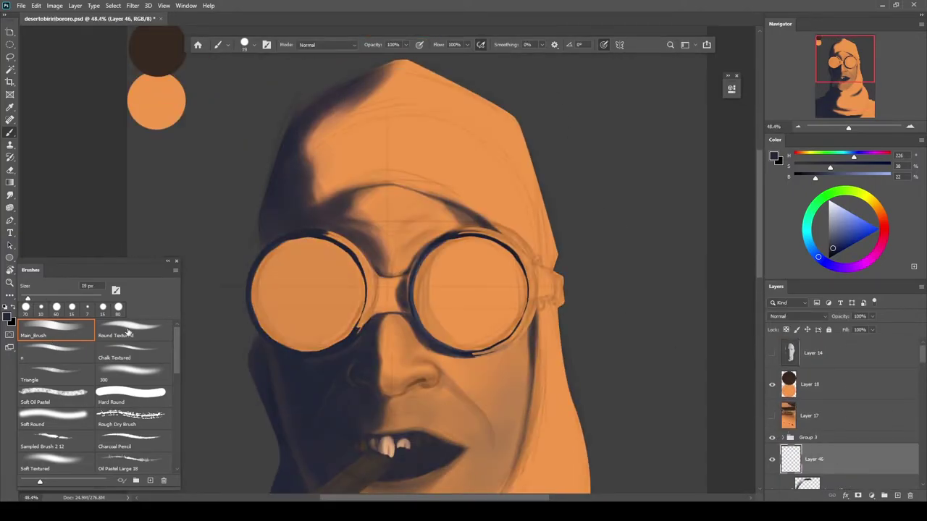
Fill the sketched side piece beside the right goggle with a darker orange (H 28, S 69, B 81) using a 15 px brush
left_click(480, 370, "alt")
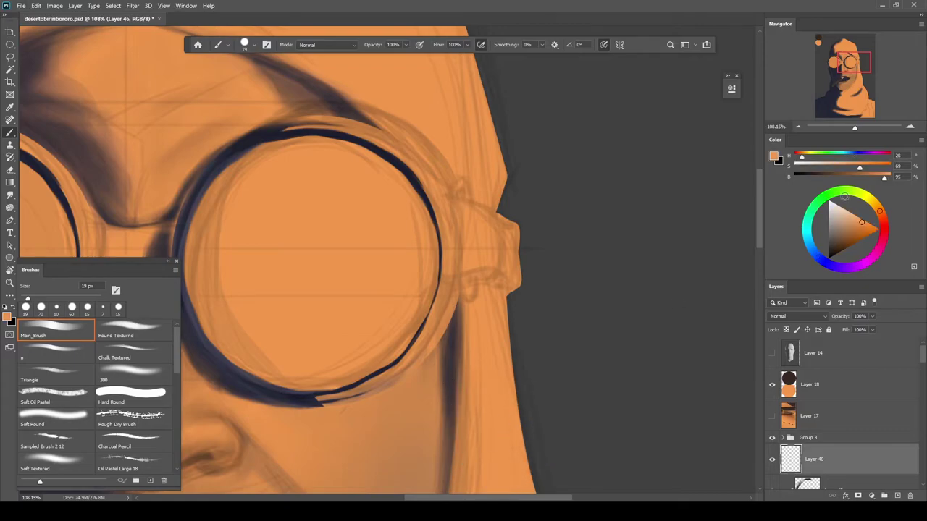
scroll(517, 249, "up", 1)
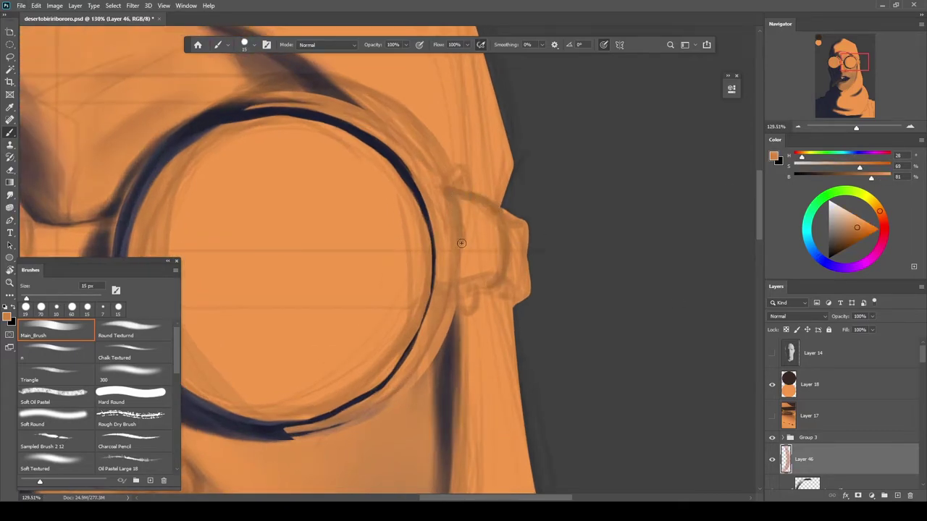
left_click_drag(466, 267, 488, 268)
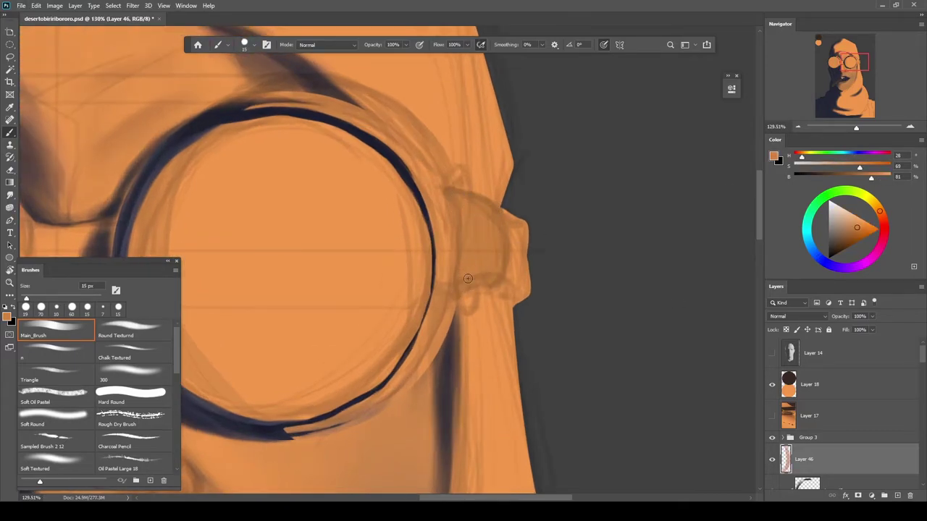
Hide the sketch and clean the side piece's inner edge along the goggle rim with the brush and a 25 px eraser
left_click(772, 438)
scroll(477, 243, "up", 2)
key("e")
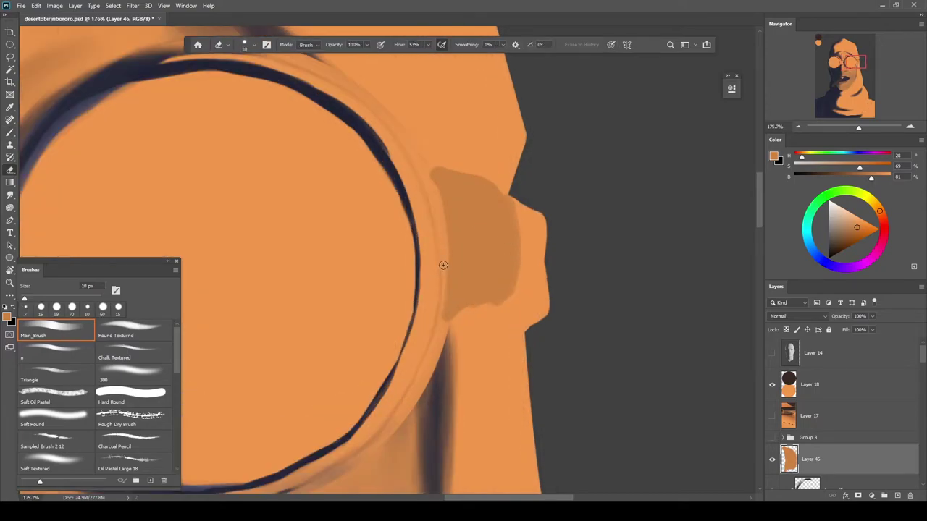
key("b")
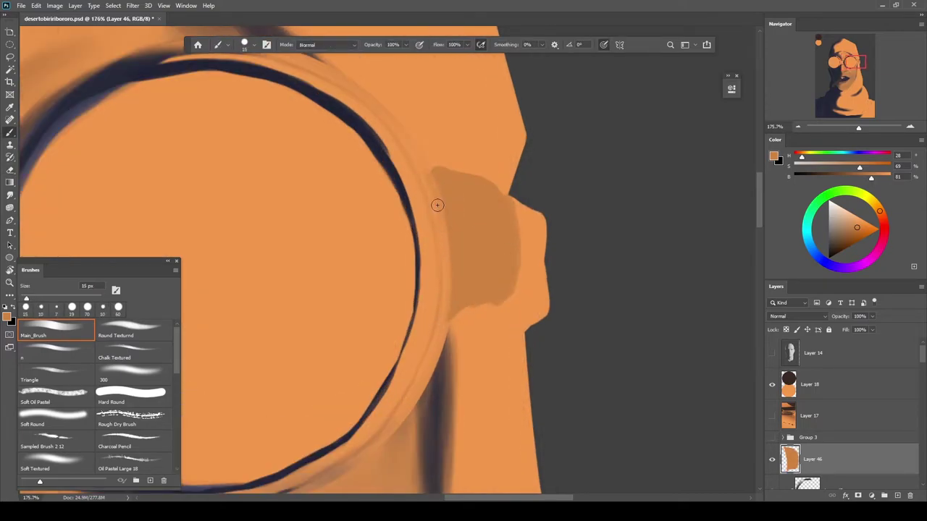
key("bracketright")
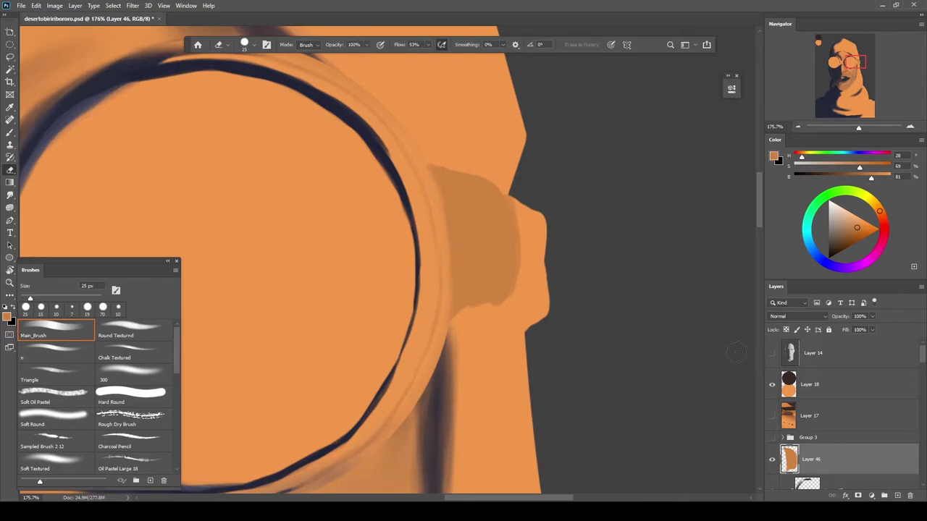
Lock the layer's transparency and shade the side piece's inner edge in sampled brown with a large soft brush at 22% flow
left_click(441, 380, "alt")
left_click(771, 437)
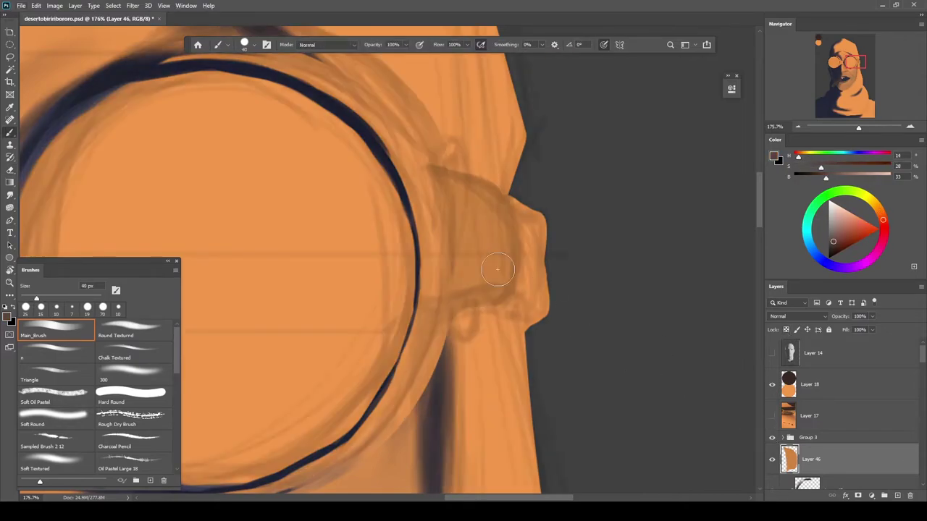
key("bracketright")
key("bracketright")
key("bracketright")
key("bracketright")
key("shift+2")
key("shift+6")
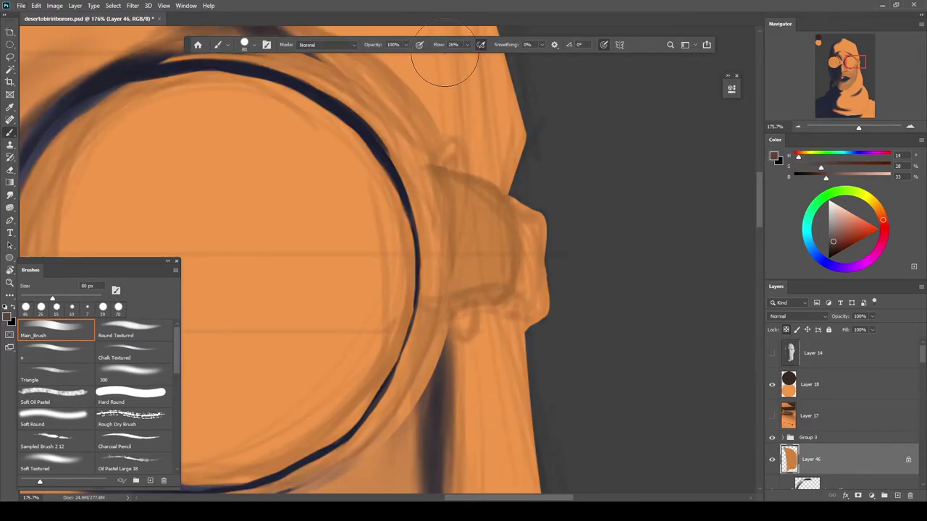
left_click_drag(441, 200, 457, 128)
key("bracketright")
key("bracketright")
key("bracketright")
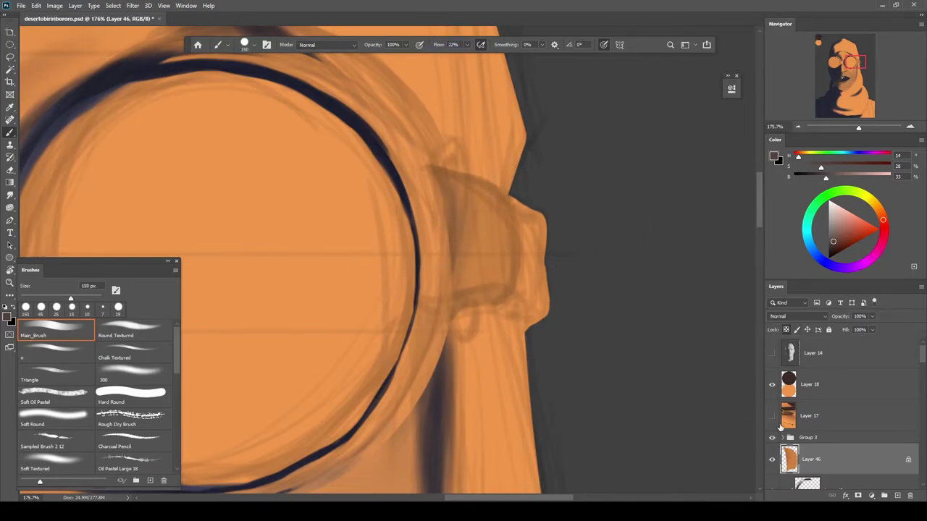
Hide the sketch and blend sampled bright orange over the outer and lower parts of the side piece with an 80 px brush
left_click(772, 437)
scroll(511, 287, "down", 6)
scroll(511, 287, "up", 5)
left_click(544, 291, "alt")
left_click_drag(526, 260, 501, 338)
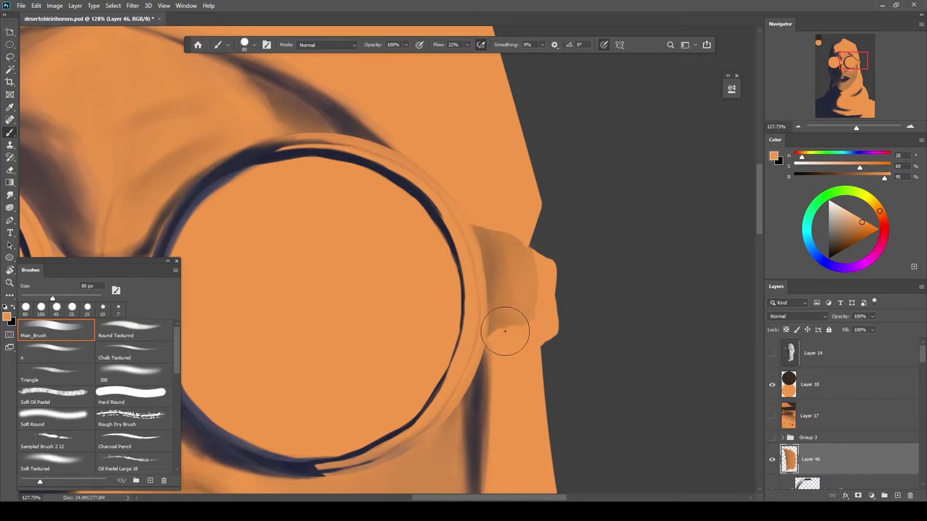
Redefine the side piece's lower edge and upper corner in sampled brown-orange with a 20 px brush, trimming with a 25 px eraser
left_click(513, 244, "alt")
scroll(507, 308, "up", 4)
key("bracketleft")
key("bracketleft")
key("bracketleft")
key("bracketleft")
key("bracketleft")
key("bracketleft")
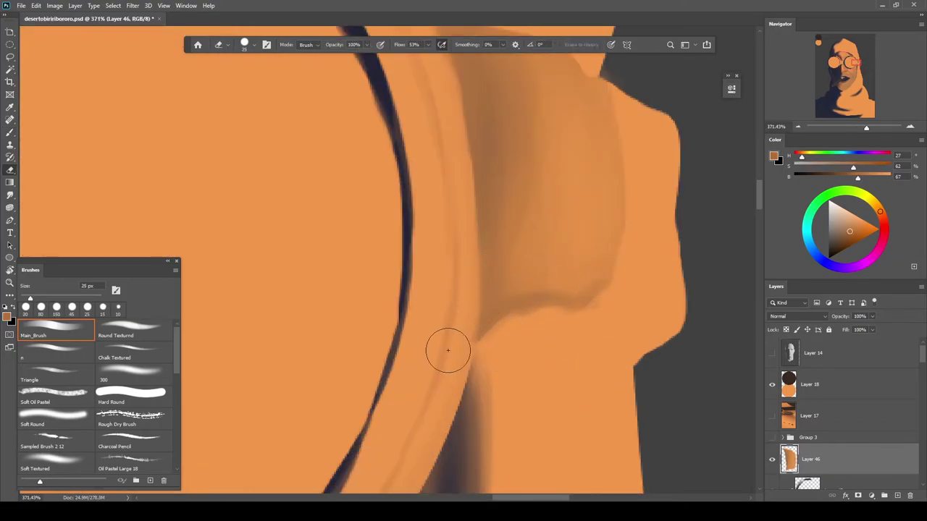
left_click_drag(600, 211, 546, 408)
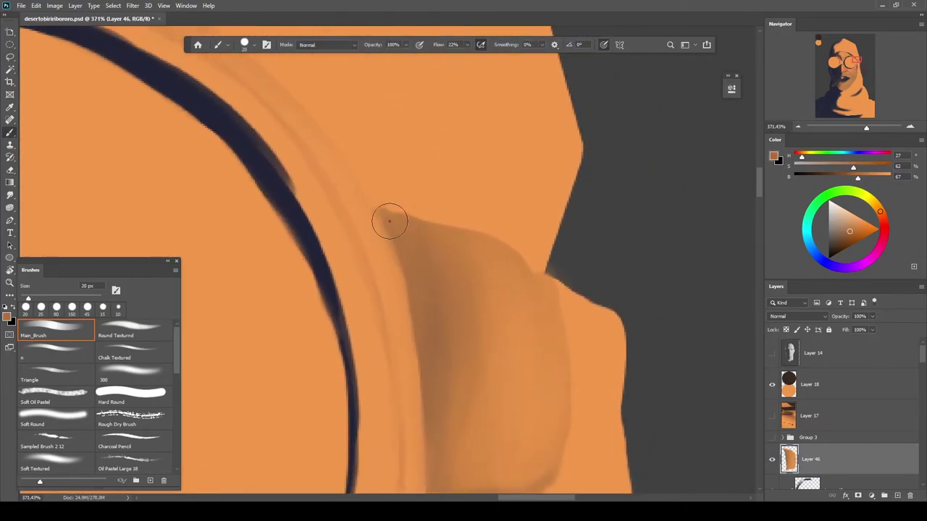
scroll(434, 208, "down", 5)
left_click_drag(522, 280, 499, 252)
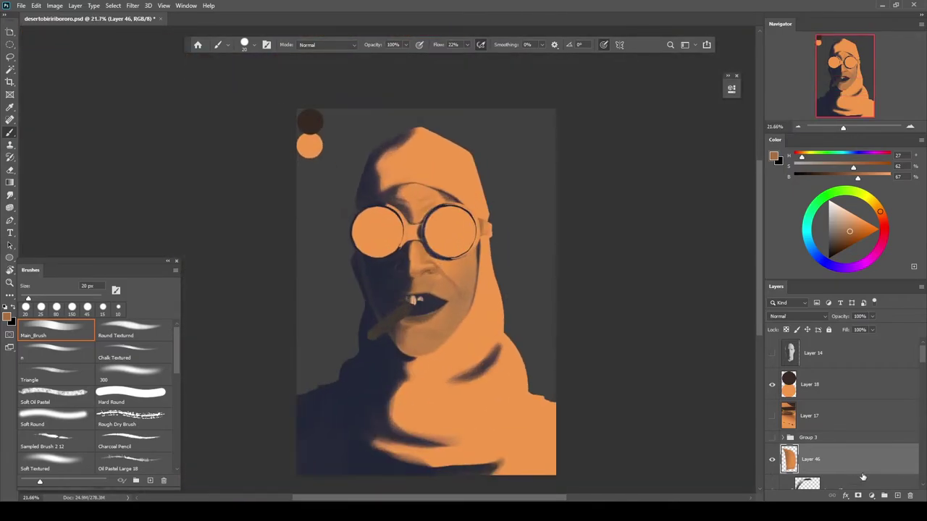
Show the sketch and paint a pale peach arch (H 27, S 49, B 88) on a new layer at the side piece's upper corner
left_click(897, 496)
left_click_drag(492, 218, 526, 220)
left_click(772, 438)
scroll(463, 217, "up", 3)
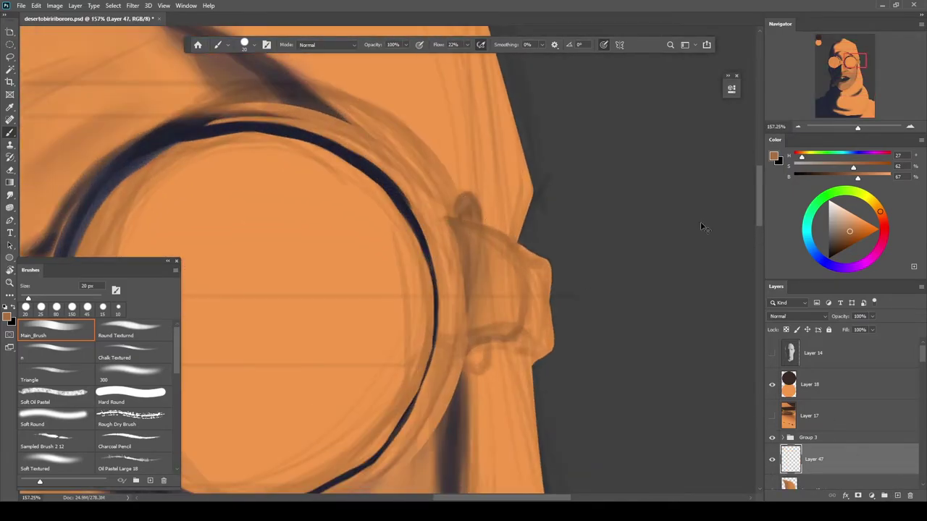
scroll(463, 226, "up", 2)
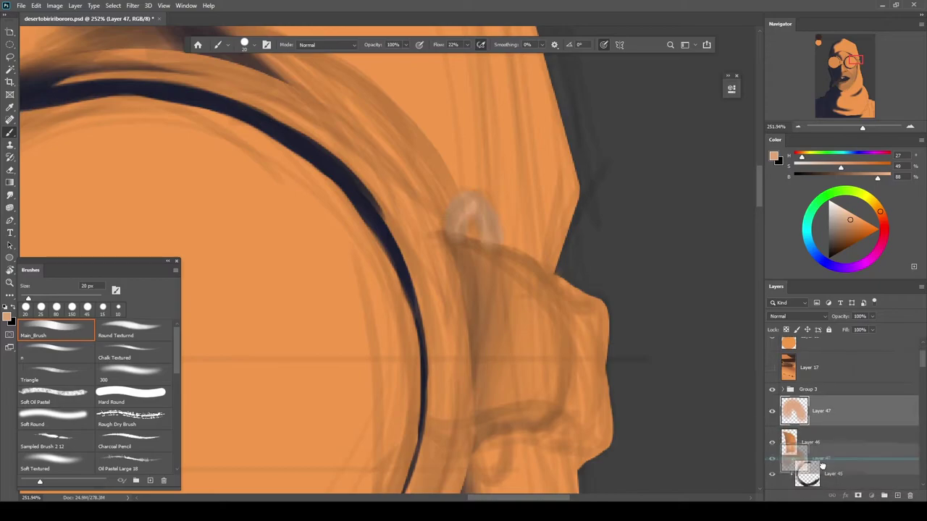
Place the tab layer beneath the side piece, fill the upper tab, paint a matching pale tab below, and hide the sketch
scroll(463, 227, "up", 2)
left_click_drag(470, 200, 476, 234)
mouse_move(491, 478)
left_mouse_down()
mouse_move(452, 243)
mouse_move(418, 279)
left_mouse_up()
key("e")
key("b")
left_click(774, 390)
scroll(548, 256, "down", 10)
scroll(546, 252, "up", 9)
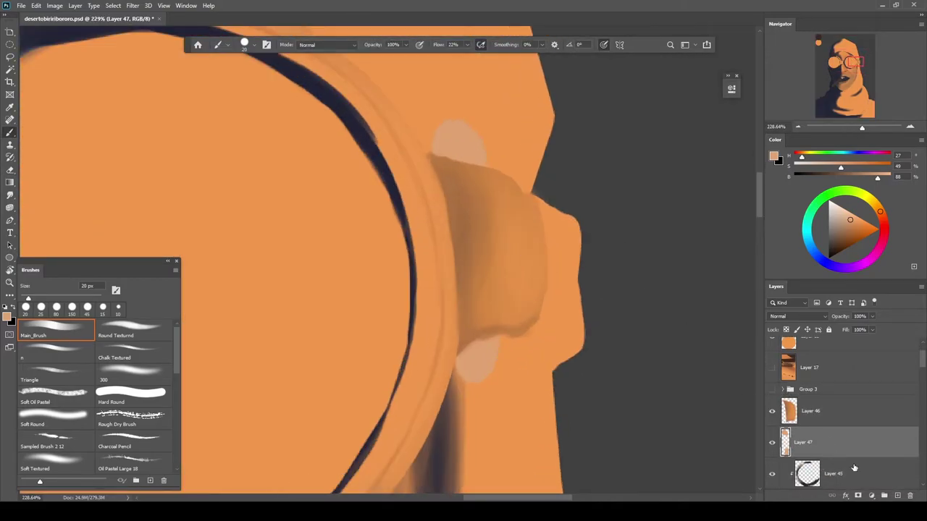
Add a layer clipped to the tabs and shade both with darker sampled orange using a 20 px brush at 22% flow
key("ctrl+alt+shift+n")
key("ctrl+alt+g")
left_click(477, 366, "alt")
scroll(470, 348, "up", 2)
left_click_drag(509, 351, 490, 358)
scroll(492, 286, "down", 3)
left_click(475, 222)
scroll(480, 287, "up", 2)
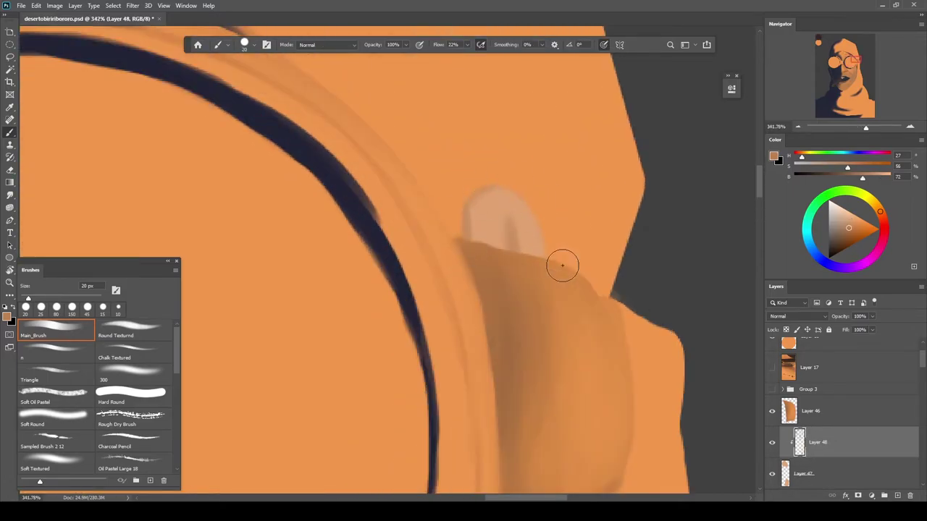
left_click_drag(459, 229, 488, 242)
Soften the upper tab with sampled peach and paint a thin brown slot (H 27, S 62, B 54) in it with a 10 px brush
left_click(488, 239, "alt")
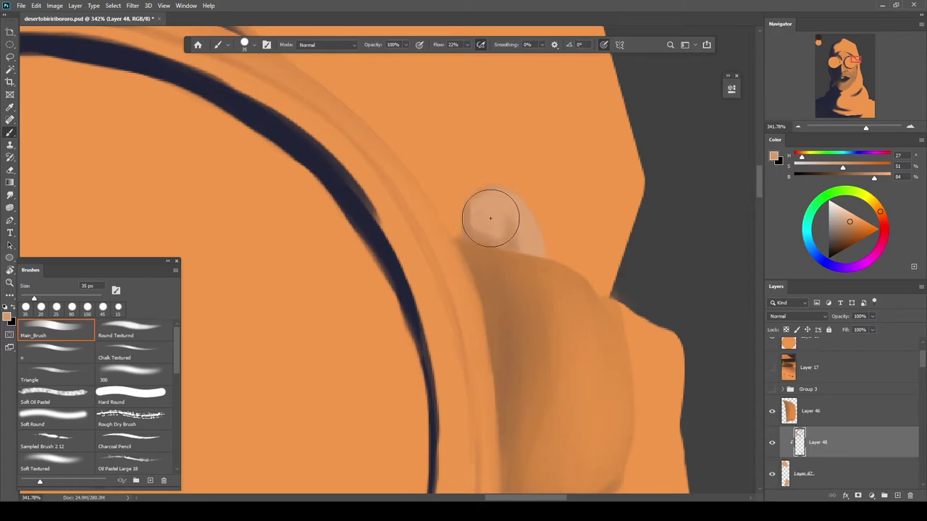
left_click(846, 237)
key("bracketleft")
key("bracketleft")
key("bracketleft")
key("bracketleft")
key("bracketleft")
key("bracketleft")
key("bracketleft")
key("bracketleft")
scroll(515, 254, "up", 1)
key("bracketright")
key("bracketright")
key("bracketright")
scroll(524, 250, "down", 1)
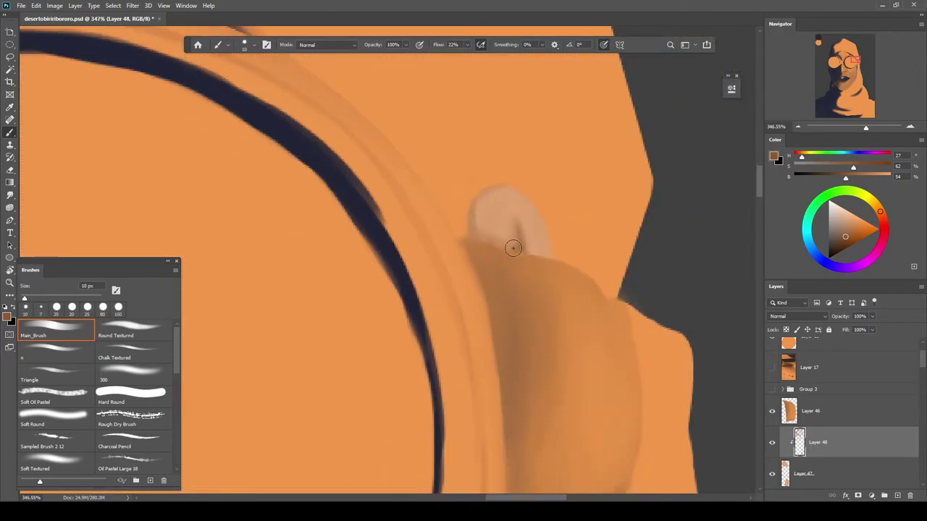
Darken the edge of the lower tab where it meets the goggle rim, using the same brown with a 30 px brush
scroll(547, 264, "down", 5)
scroll(542, 262, "up", 4)
key("bracketright")
key("bracketright")
key("bracketright")
key("bracketright")
left_click_drag(523, 269, 516, 280)
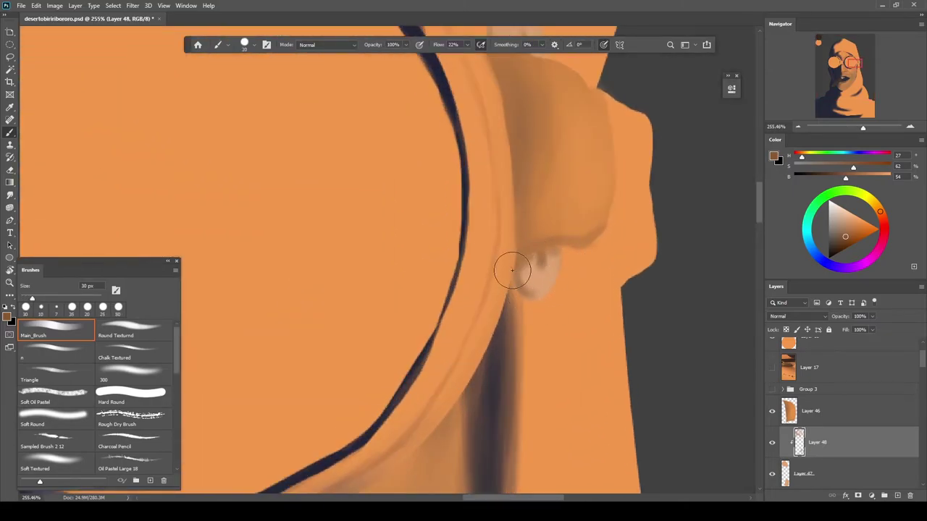
Add another clipped layer and paint cream highlights (H 27, S 16, B 91) on the tabs with a 20 px brush
scroll(532, 255, "down", 5)
scroll(493, 331, "up", 4)
key("ctrl+shift+alt+n")
left_click(472, 333, "alt")
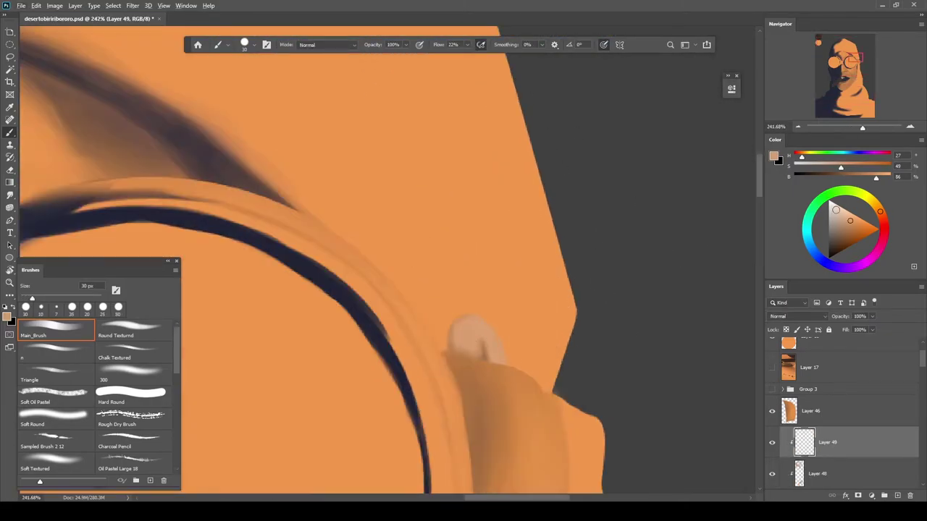
left_click(835, 211)
scroll(475, 352, "up", 3)
key("bracketleft")
key("bracketleft")
mouse_move(457, 317)
left_mouse_down()
mouse_move(468, 299)
mouse_move(545, 377)
left_mouse_up()
scroll(470, 306, "down", 5)
scroll(540, 380, "up", 4)
scroll(550, 376, "down", 8)
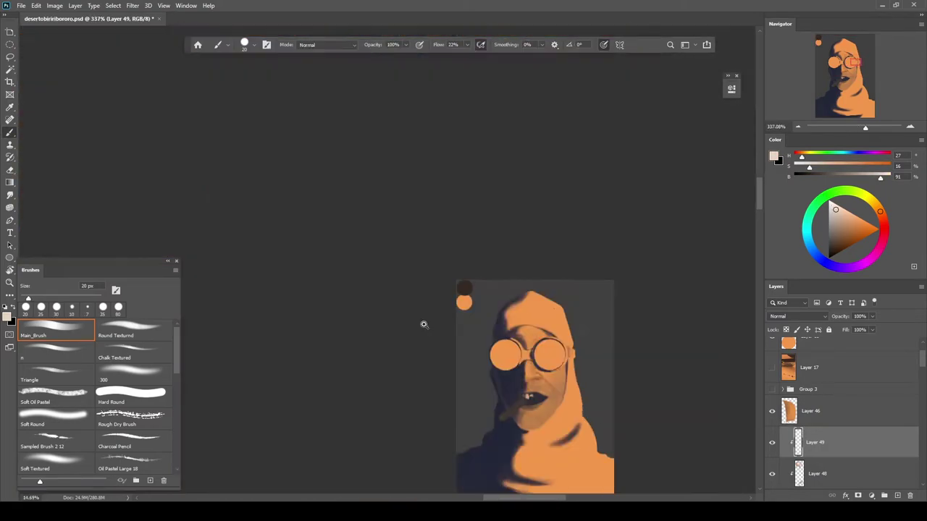
left_click_drag(522, 266, 573, 265)
left_click(479, 256, "ctrl")
left_click_drag(545, 217, 481, 213)
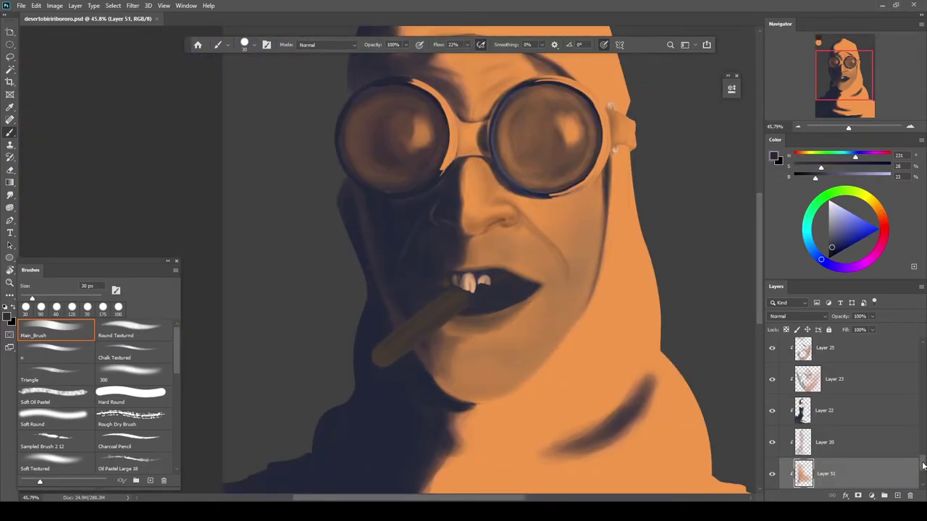
Add a new layer directly above Layer 28
left_click_drag(922, 465, 909, 401)
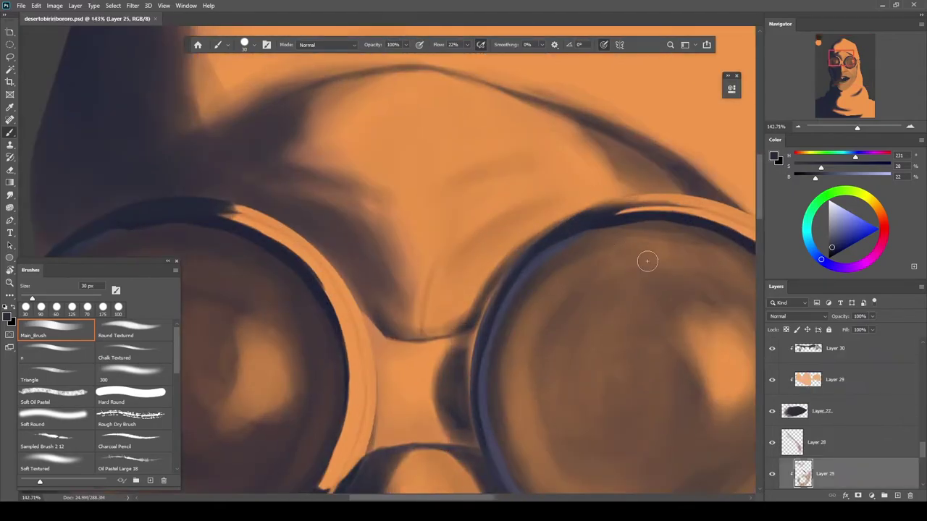
left_click(804, 444)
key("ctrl+alt+shift+n")
Soften the forehead wrinkles and the hood's rim above the goggles with sampled orange and a soft 200 px brush
left_click(504, 233, "alt")
key("bracketright")
key("bracketright")
key("bracketright")
key("bracketright")
key("bracketright")
key("bracketright")
key("bracketright")
key("bracketright")
key("bracketright")
key("bracketright")
key("bracketright")
left_click_drag(359, 97, 512, 114)
mouse_move(487, 157)
left_mouse_down()
mouse_move(408, 113)
mouse_move(524, 120)
left_mouse_up()
left_click_drag(608, 163, 584, 147)
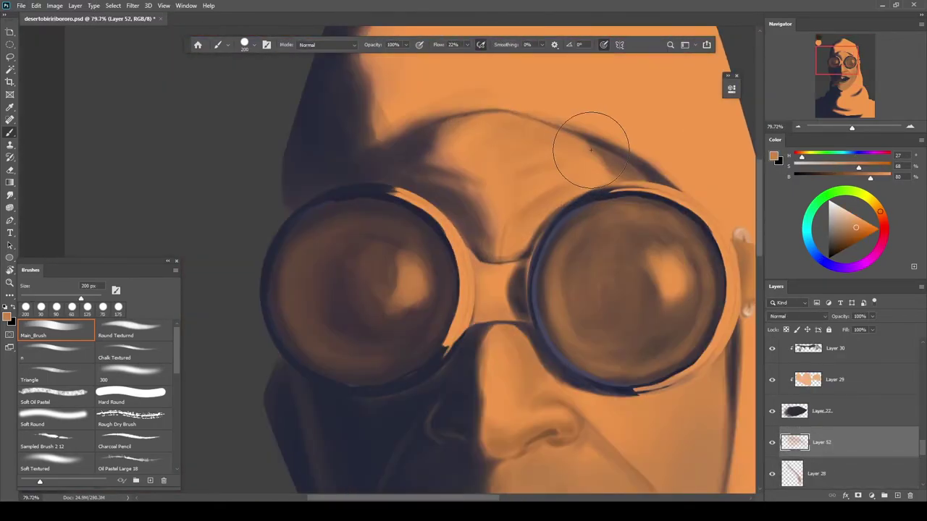
Shade the brow and hood edge just above the fully lit lens with a sampled dark tone at 60 px
left_click(631, 163, "alt")
left_click_drag(588, 193, 565, 219)
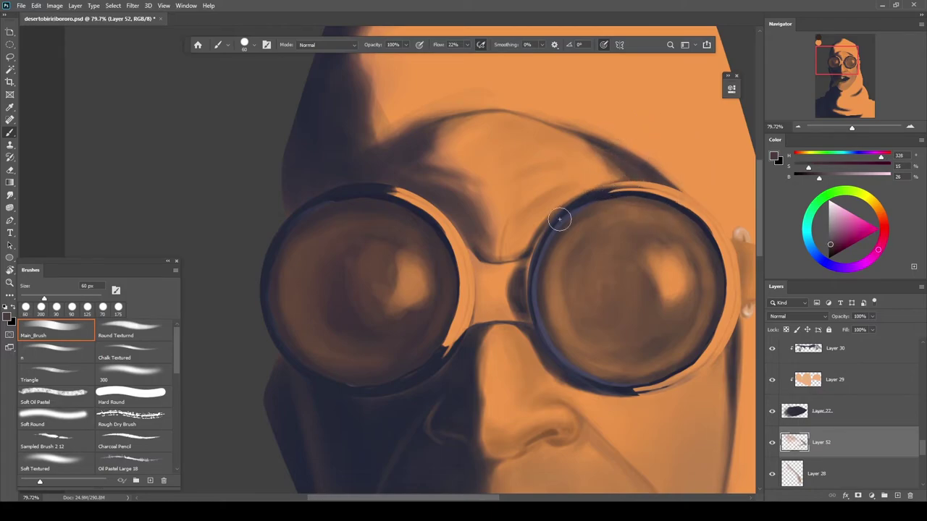
left_click_drag(657, 194, 569, 185)
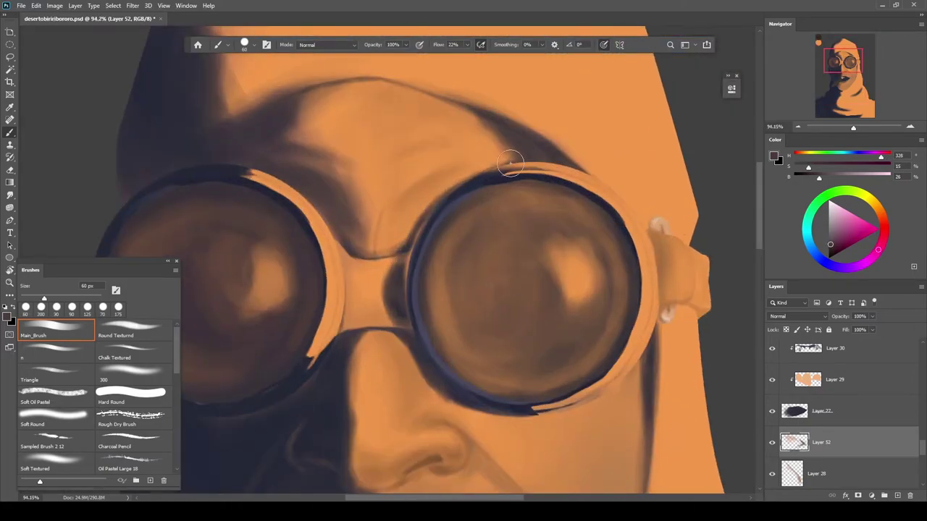
scroll(541, 152, "down", 4)
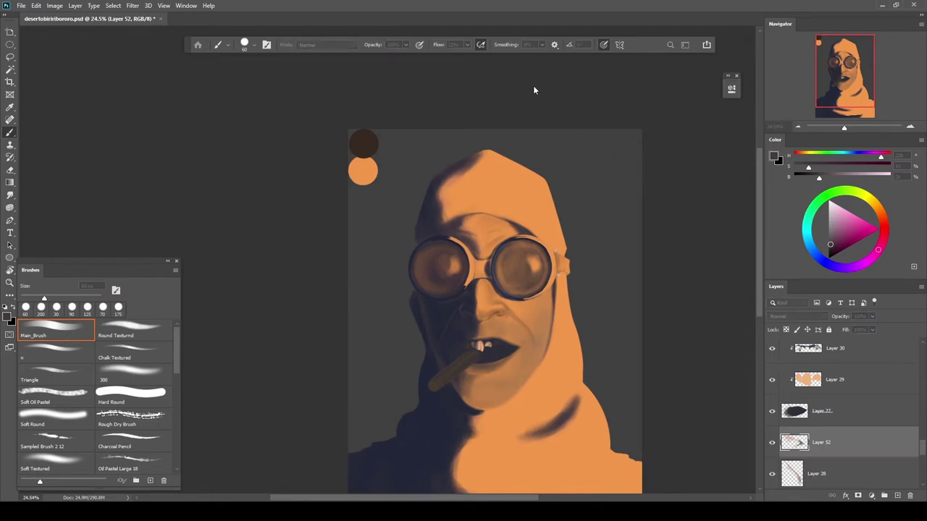
Add another layer and paint sampled dark navy over the shadow side of the hood with a 250 px brush
key("ctrl+shift+alt+n")
scroll(850, 425, "up", 2)
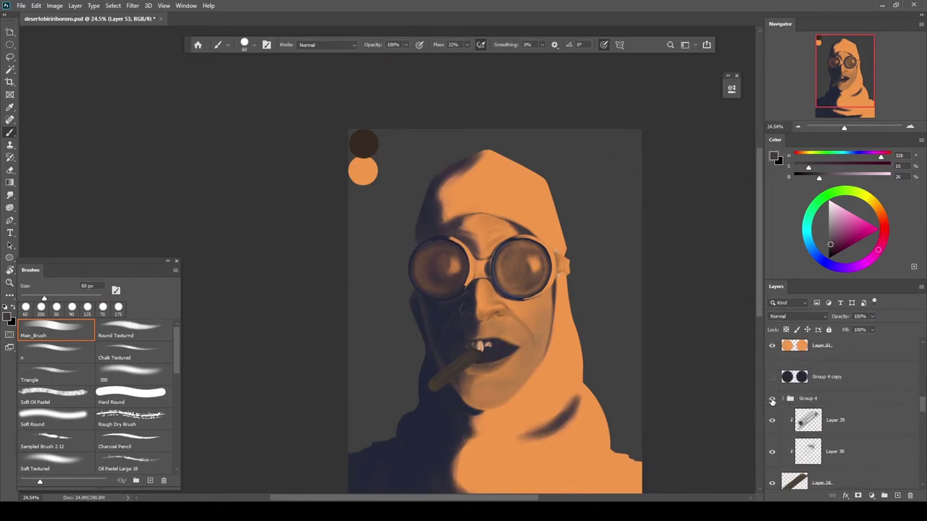
scroll(772, 401, "down", 3)
scroll(466, 290, "up", 3)
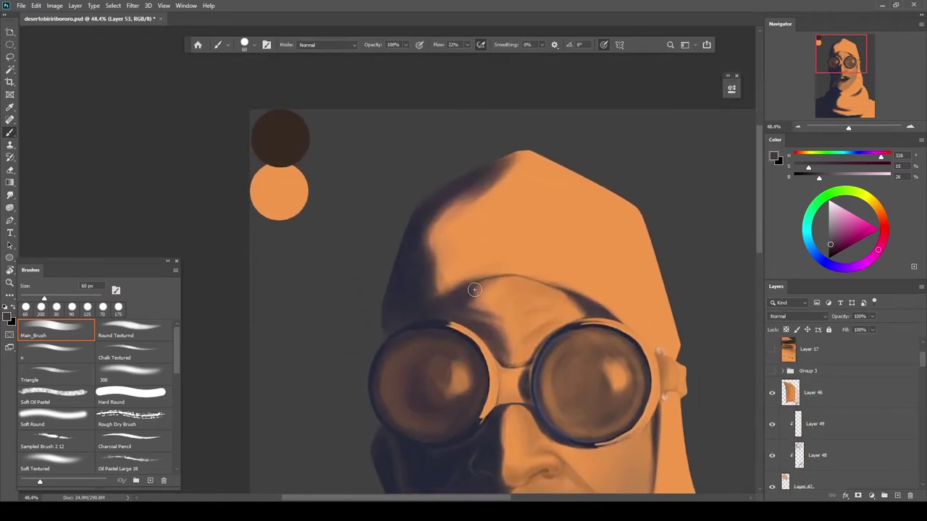
key("e")
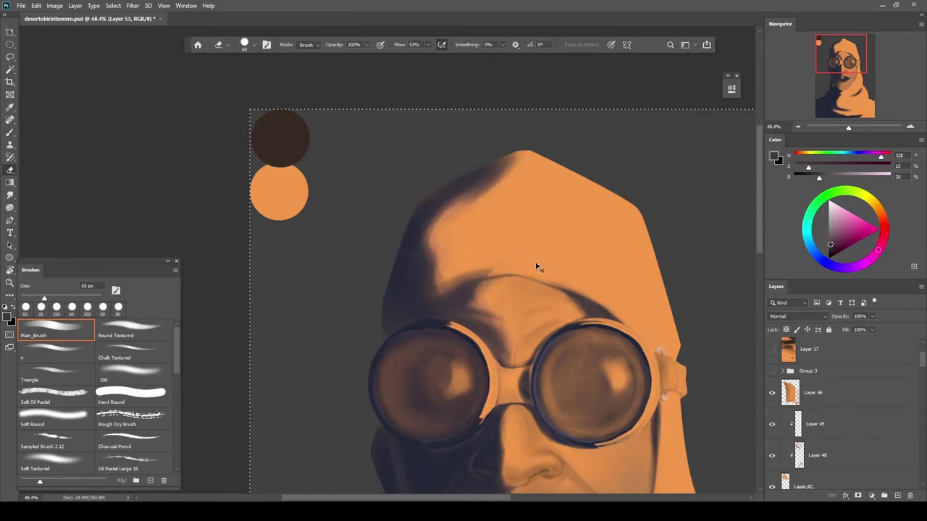
key("b")
scroll(507, 266, "up", 1)
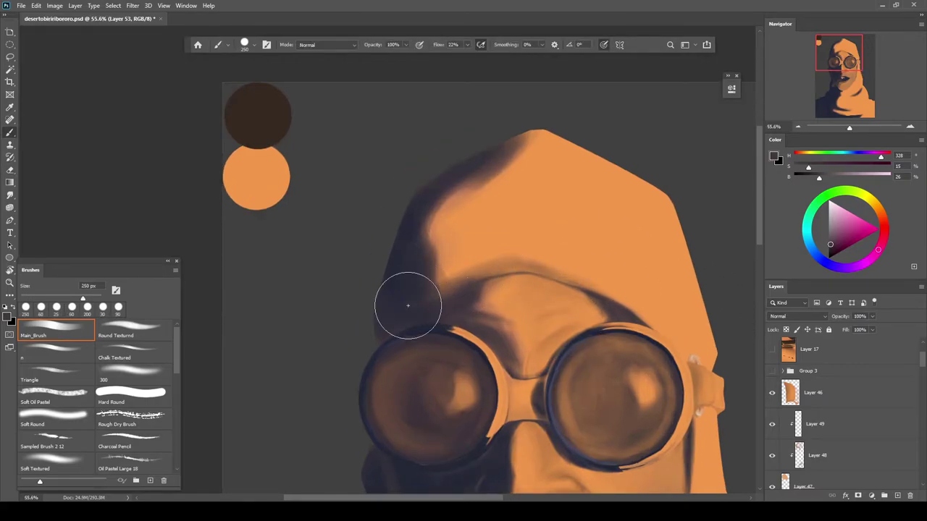
left_click(410, 278, "alt")
left_click_drag(407, 278, 395, 377)
Clip Layer 28, Layer 52 and Layer 53 to the base shape beneath them
left_click_drag(922, 360, 923, 453)
left_click(869, 445, "alt")
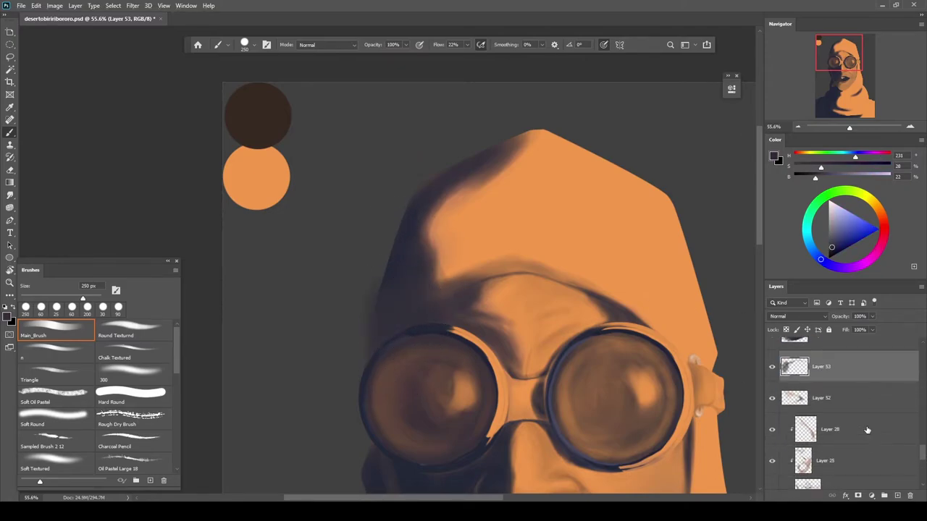
left_click(867, 414, "alt")
left_click(860, 383, "alt")
Deepen the hood's shadow side and paint a soft brown fold beside it, blending the fold with sampled orange at 175 px
left_click_drag(406, 219, 442, 309)
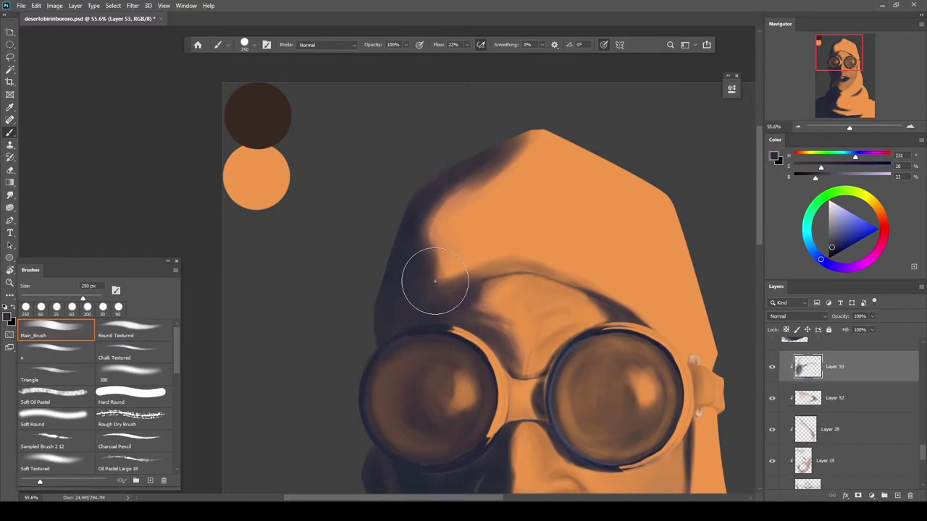
left_click(444, 231, "alt")
left_click_drag(487, 215, 511, 193)
key("bracketright")
key("bracketright")
left_click_drag(434, 239, 520, 192)
left_click(453, 258, "alt")
left_click_drag(451, 268, 503, 232)
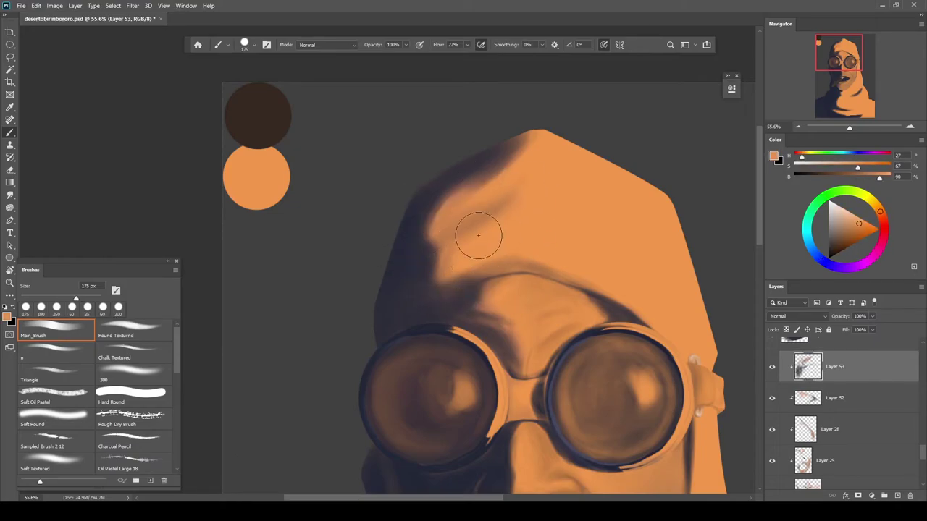
Shade the hood's rim above the shadowed brow with a brown sampled from the rim
left_click(525, 269, "alt")
mouse_move(467, 282)
left_mouse_down()
mouse_move(610, 249)
mouse_move(403, 313)
left_mouse_up()
key("bracketleft")
key("bracketleft")
key("bracketleft")
key("bracketleft")
key("bracketleft")
key("bracketleft")
key("bracketleft")
key("bracketright")
key("bracketright")
scroll(536, 228, "down", 5)
scroll(463, 282, "up", 5)
Paint a thin brown edge line along the hood's rim down to the shadowed lens with a 15 to 30 px brush
key("bracketleft")
key("bracketleft")
key("bracketleft")
key("bracketleft")
key("bracketleft")
key("bracketleft")
scroll(457, 265, "down", 5)
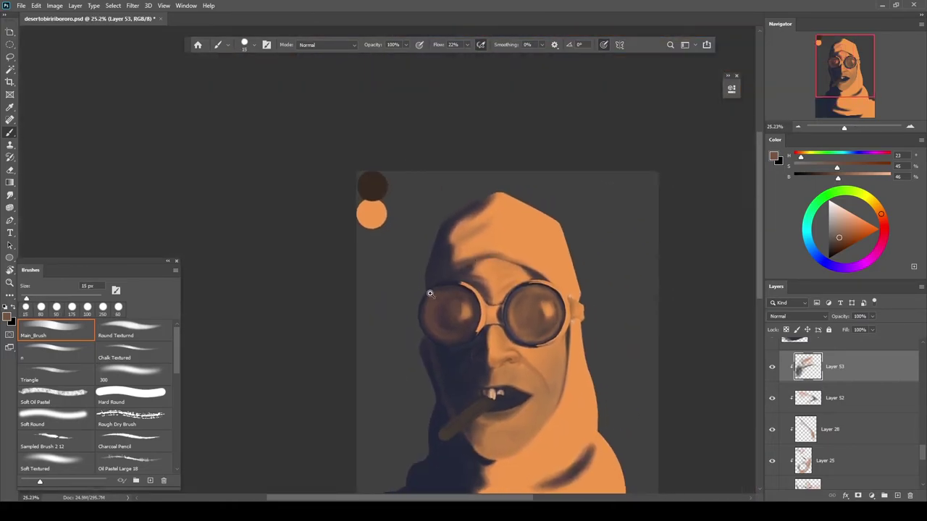
scroll(551, 191, "up", 4)
key("bracketright")
scroll(543, 192, "down", 5)
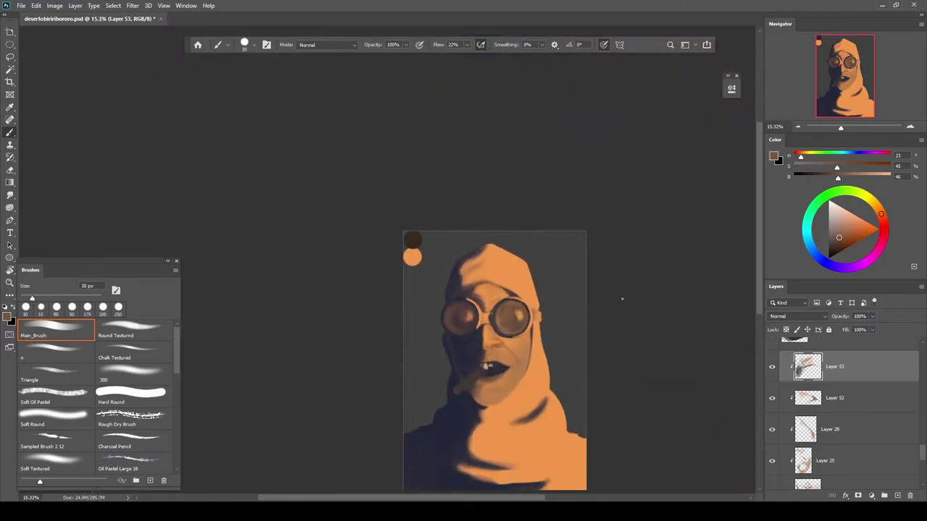
Cover the shadowed hood area above the darker lens with sampled dark navy, using a much larger soft brush
scroll(498, 279, "up", 5)
left_click(505, 273, "alt")
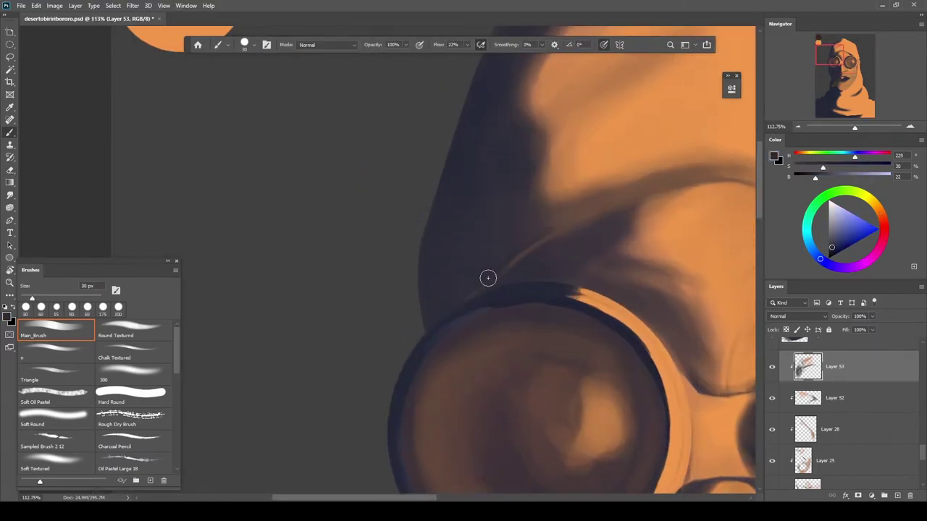
scroll(454, 315, "up", 3)
key("bracketright")
key("bracketright")
key("bracketright")
key("bracketright")
key("bracketright")
key("bracketright")
key("bracketright")
key("bracketright")
key("bracketright")
scroll(510, 288, "down", 5)
left_click_drag(491, 276, 472, 292)
Blend the rim's edge into the shadow above the darker lens with sampled dark tones and a 35 px brush
scroll(520, 284, "up", 4)
left_click(553, 237, "alt")
key("bracketleft")
key("bracketleft")
key("bracketleft")
key("bracketleft")
key("bracketleft")
key("bracketleft")
key("bracketleft")
key("bracketleft")
key("bracketleft")
key("bracketleft")
key("bracketleft")
key("bracketleft")
key("bracketleft")
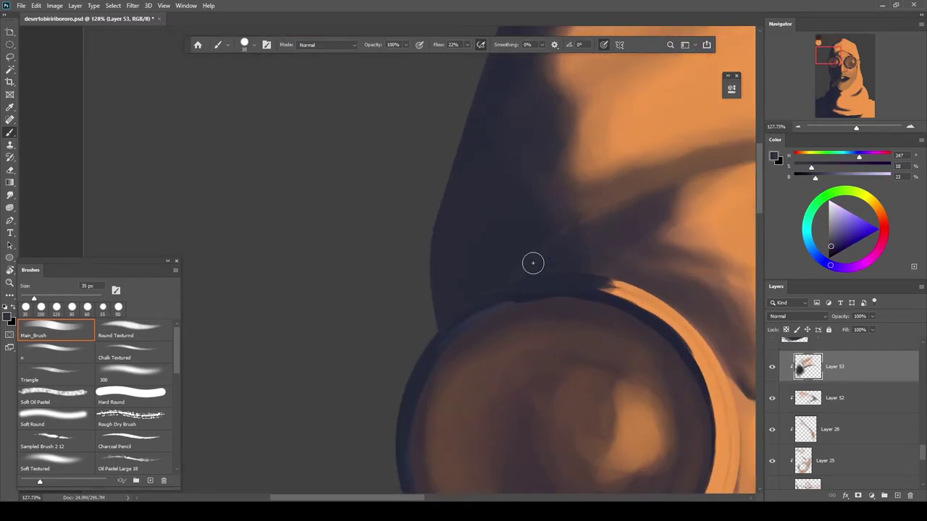
scroll(525, 283, "down", 4)
scroll(549, 256, "up", 5)
left_click(598, 172, "alt")
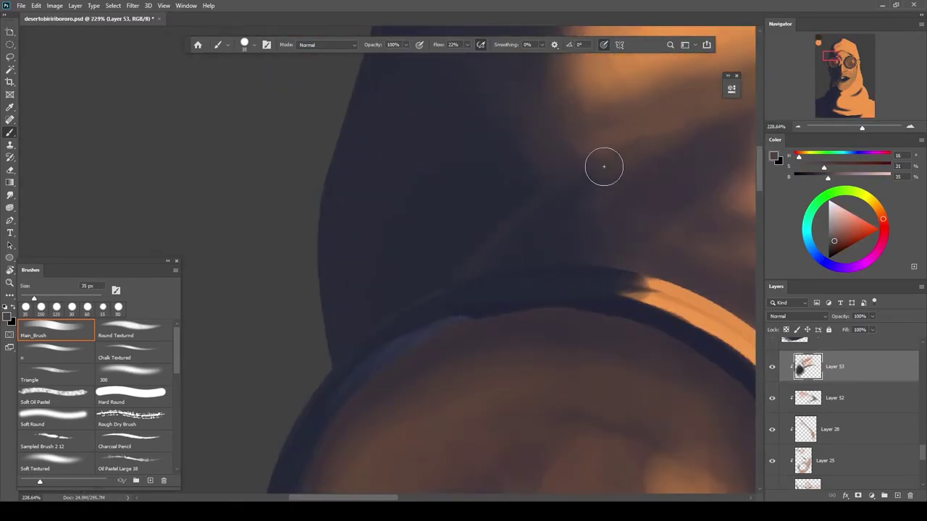
left_click(586, 203, "alt")
scroll(599, 190, "down", 6)
left_click_drag(614, 176, 525, 166)
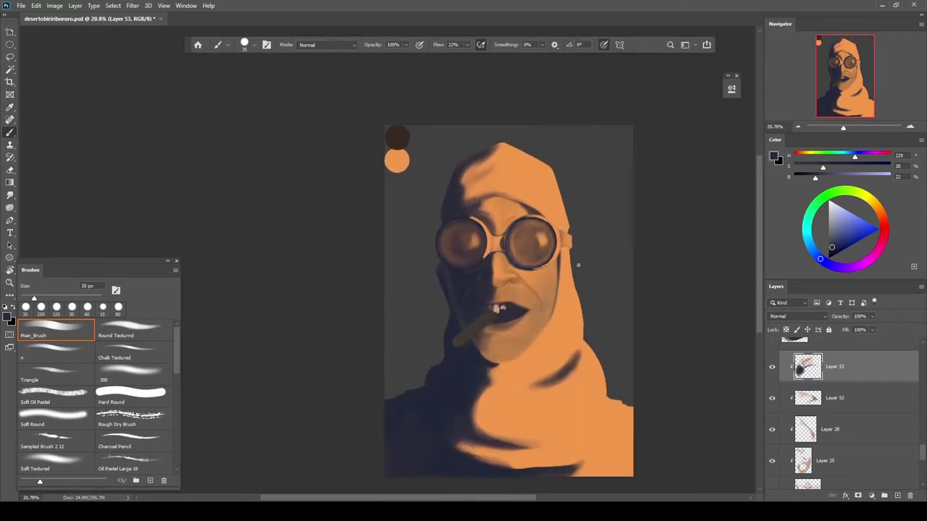
Enlarge the brush to 175 px for painting folds on the hood
scroll(572, 262, "up", 4)
scroll(436, 261, "up", 4)
key("bracketright")
key("bracketright")
key("bracketright")
key("bracketright")
key("bracketright")
key("bracketright")
key("bracketright")
key("bracketright")
key("bracketright")
key("bracketright")
key("bracketright")
left_click(393, 289, "alt")
left_click_drag(443, 255, 512, 207)
key("ctrl+z")
Paint soft brown folds on the hood above the shadowed brow with a sampled mid-brown, enlarging the brush to 400 px
left_click(504, 211, "alt")
left_click_drag(538, 151, 466, 217)
left_click_drag(556, 133, 518, 215)
key("bracketright")
key("bracketright")
key("bracketright")
key("bracketright")
left_click_drag(469, 267, 426, 290)
scroll(510, 207, "down", 8)
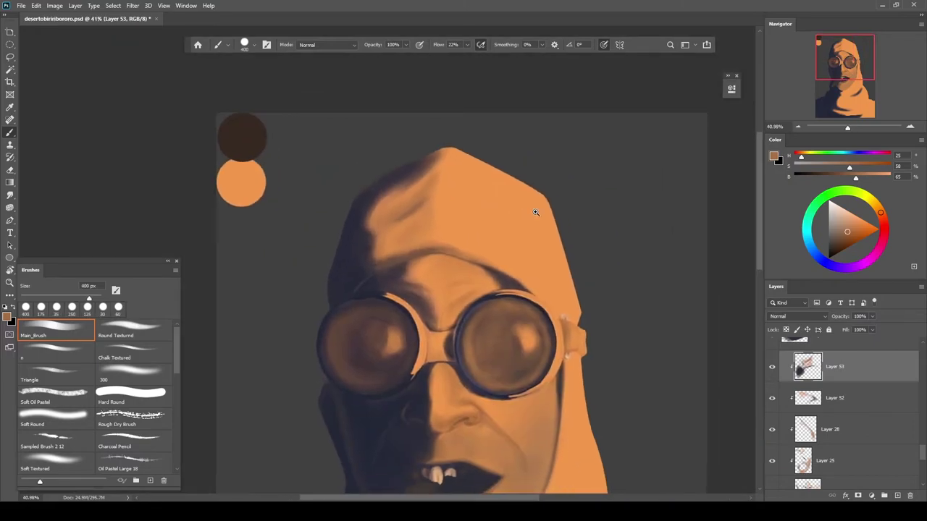
Show the Group 3 sketch lines and shade the hood near the goggle strap with a smaller 60 to 80 px brush
left_click_drag(923, 454, 923, 399)
scroll(883, 406, "down", 5)
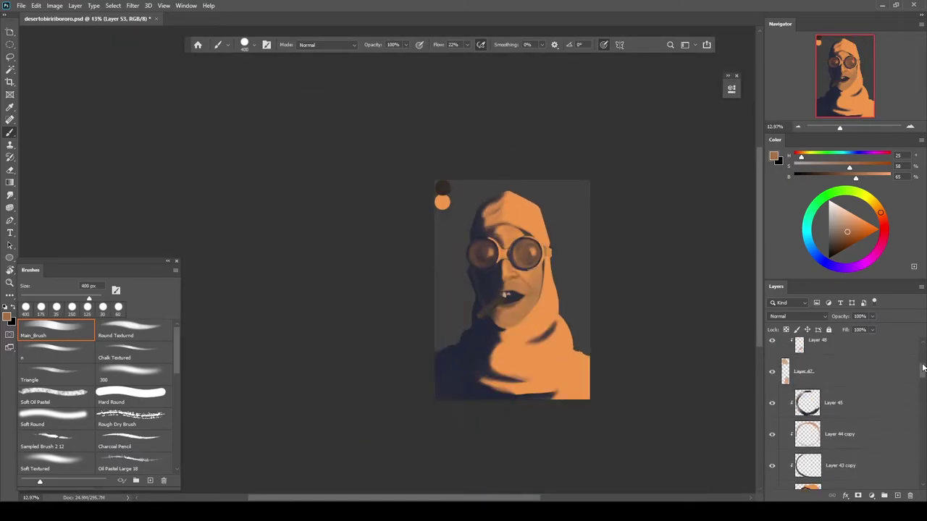
scroll(569, 252, "up", 7)
key("bracketleft")
key("bracketleft")
key("bracketleft")
key("bracketleft")
key("bracketleft")
key("bracketleft")
key("bracketleft")
key("bracketleft")
key("bracketleft")
scroll(558, 304, "up", 4)
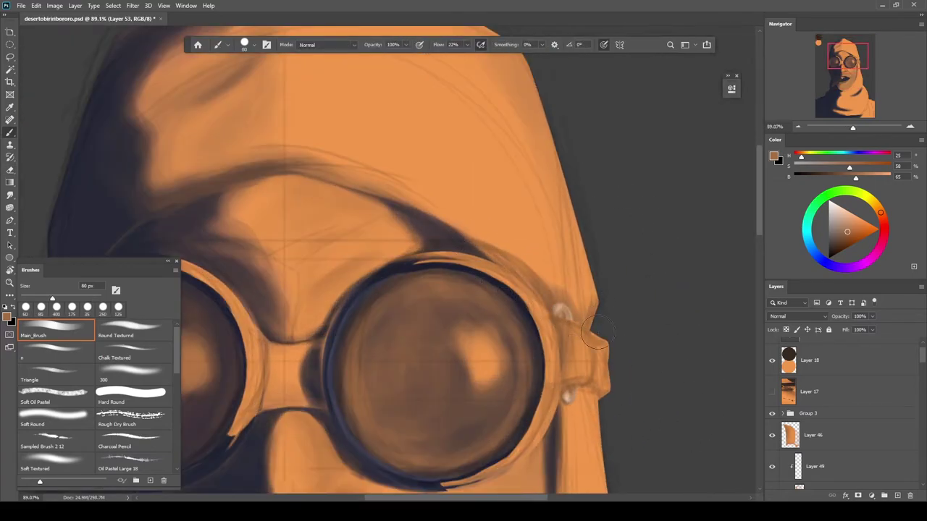
Lay broad soft brown shading along the sketched folds on the hood's lit side with a 600 px brush
scroll(567, 306, "down", 3)
key("bracketright")
key("bracketright")
key("bracketright")
key("bracketright")
key("bracketright")
key("bracketright")
key("bracketright")
key("bracketright")
key("bracketright")
key("bracketright")
key("bracketright")
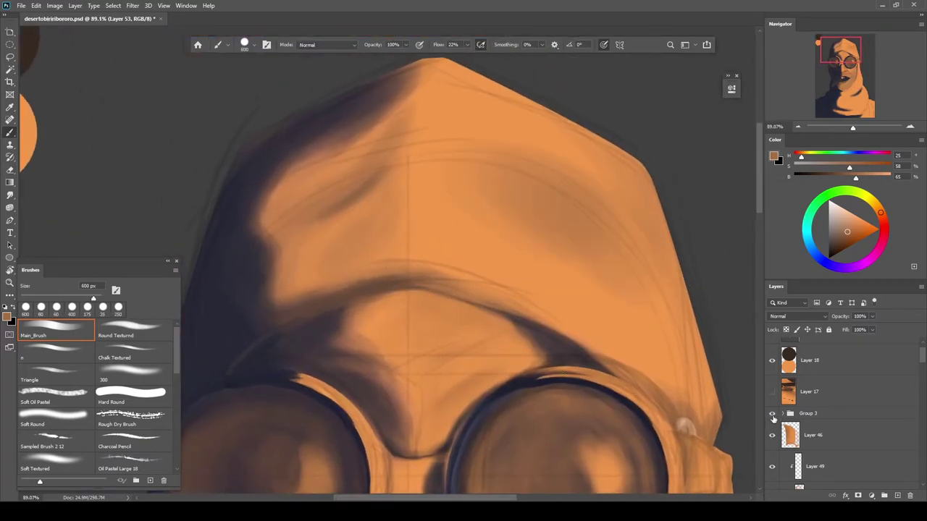
Hide the Group 3 sketch lines and shade the hood above the goggle strap with sampled browns and a 250 px brush
scroll(527, 237, "down", 8)
scroll(527, 237, "up", 8)
left_click(555, 205, "alt")
left_click(600, 310, "alt")
key("bracketleft")
scroll(587, 271, "up", 2)
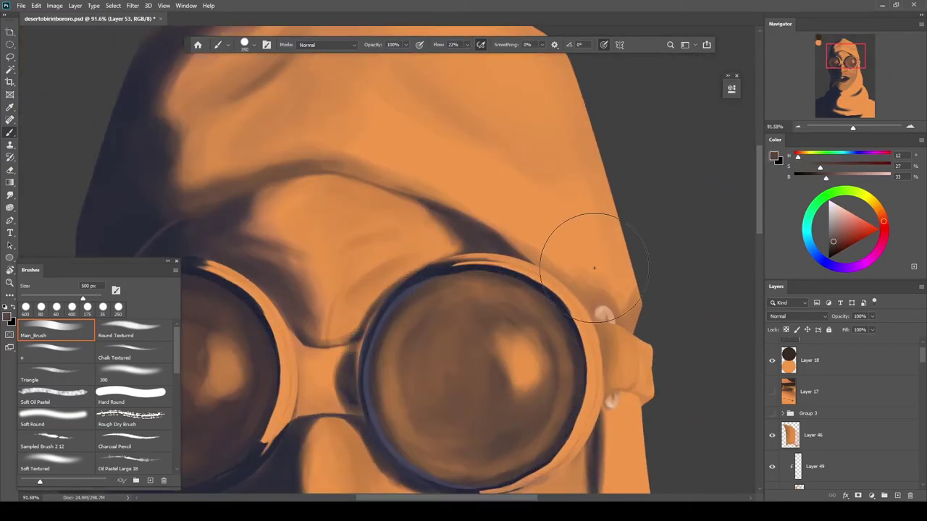
left_click(621, 316, "alt")
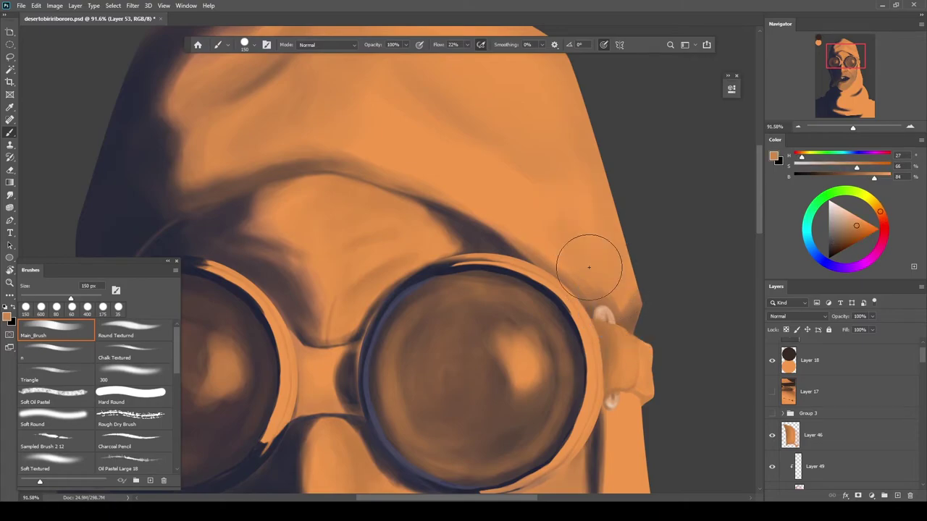
Soften the shading on the hood's lit side, alternating the eraser with large and small brushes from 700 to 125 px
scroll(555, 213, "down", 2)
key("e")
scroll(565, 266, "down", 2)
key("b")
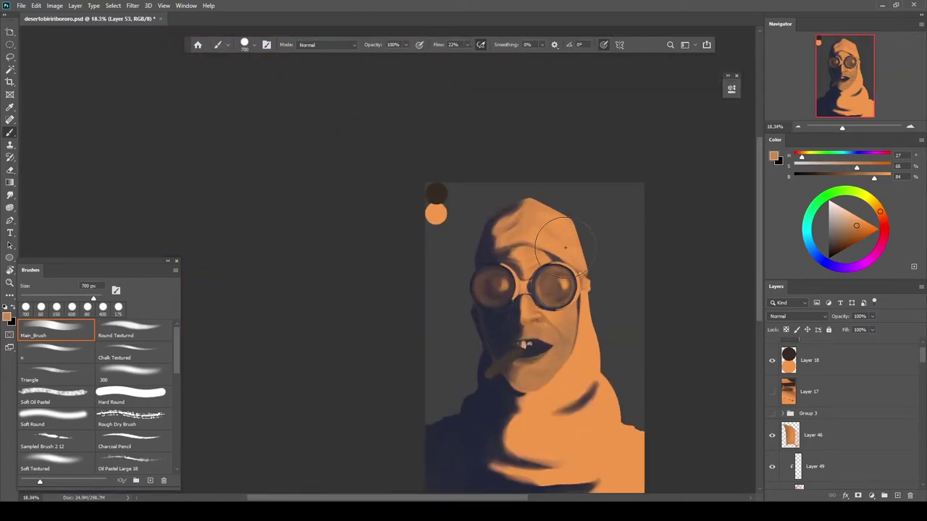
key("bracketleft")
scroll(516, 233, "up", 3)
scroll(527, 192, "down", 3)
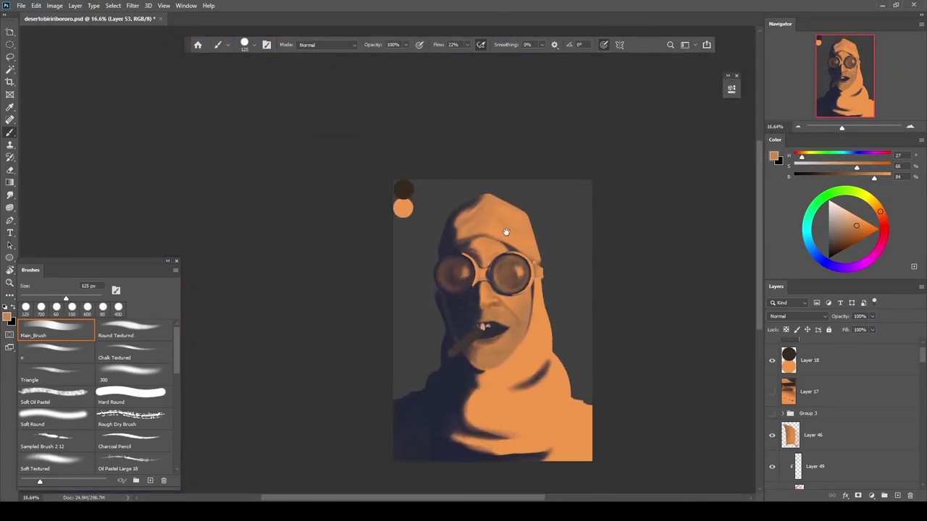
scroll(642, 264, "up", 2)
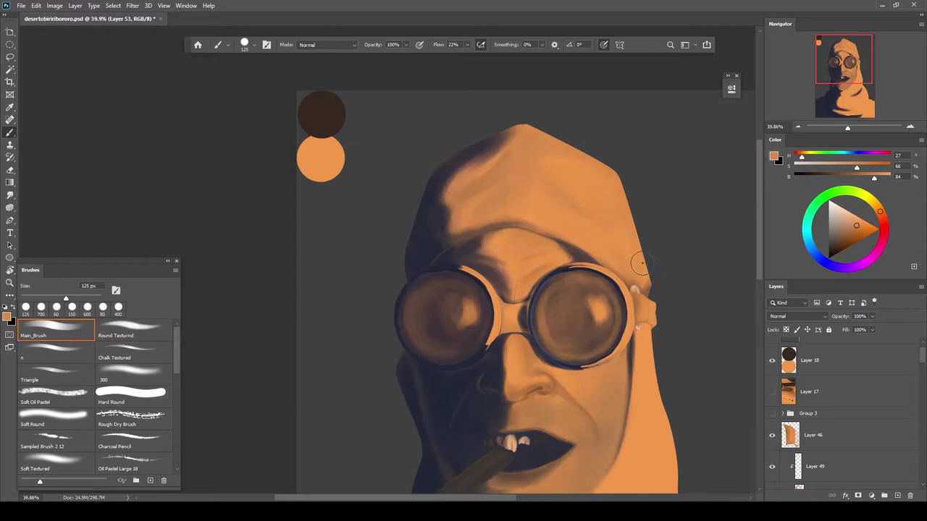
Paint over the shadow edge near the hood's peak with a tone sampled from that edge
left_click(466, 155, "alt")
left_click_drag(498, 121, 459, 167)
scroll(443, 238, "up", 3)
Darken the underside of the hood's fold above the shadowed brow with dark purple-grey, using a 40 px and then a 125 px brush
key("bracketleft")
key("bracketleft")
key("bracketleft")
key("bracketleft")
key("bracketleft")
key("bracketleft")
key("bracketleft")
key("bracketleft")
scroll(485, 230, "up", 3)
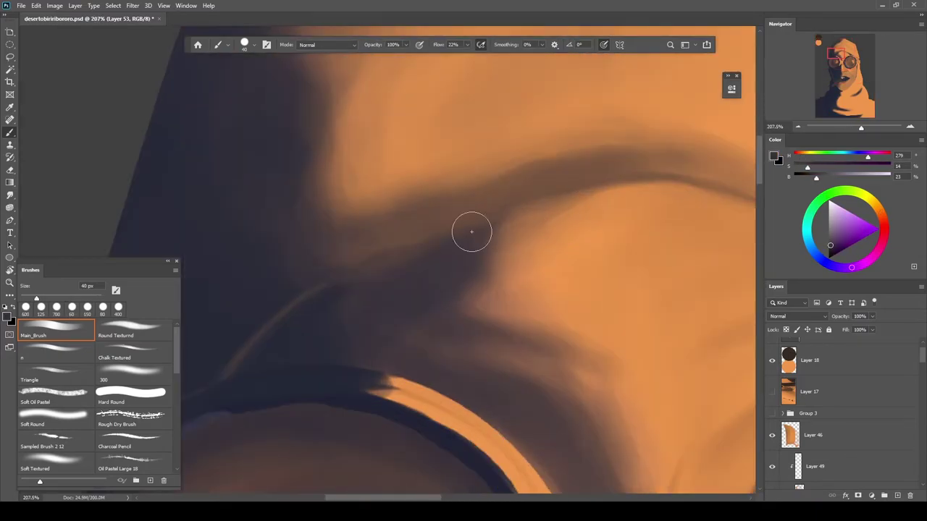
left_click_drag(475, 245, 618, 170)
key("bracketright")
key("bracketright")
key("bracketright")
left_click_drag(542, 213, 538, 215)
scroll(538, 215, "down", 6)
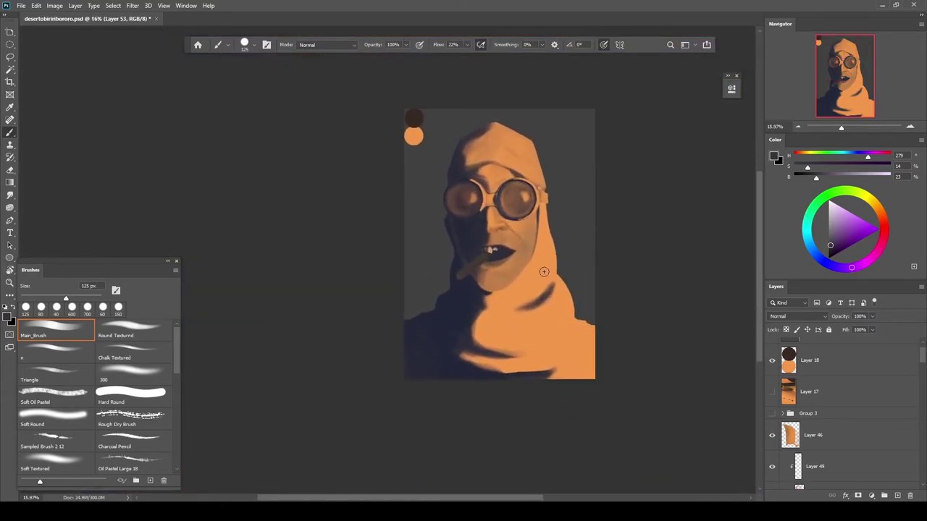
Sharpen the pointed shadow under the chin with sampled navy and a small brush of 100 px or less
scroll(463, 315, "up", 3)
left_click(514, 260, "alt")
key("bracketleft")
key("bracketleft")
key("bracketleft")
key("bracketleft")
key("bracketleft")
key("bracketleft")
key("bracketleft")
key("bracketleft")
key("bracketleft")
scroll(606, 228, "up", 3)
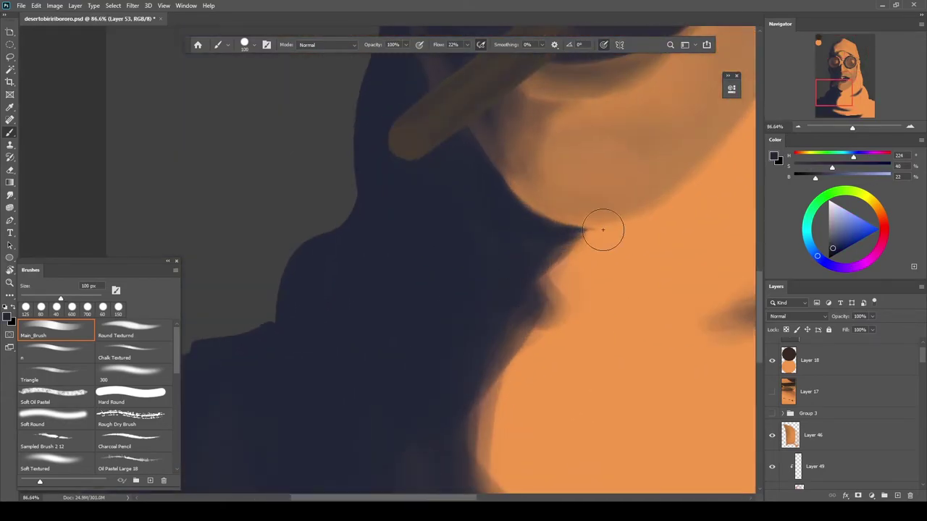
key("r")
left_click_drag(588, 237, 611, 230)
key("e")
key("b")
Deepen the navy shadow along the scarf's notched edge below the chin with a 125 px brush
key("bracketright")
key("bracketright")
key("bracketright")
key("bracketright")
key("bracketright")
key("bracketright")
mouse_move(552, 250)
left_mouse_down()
mouse_move(530, 275)
mouse_move(507, 362)
left_mouse_up()
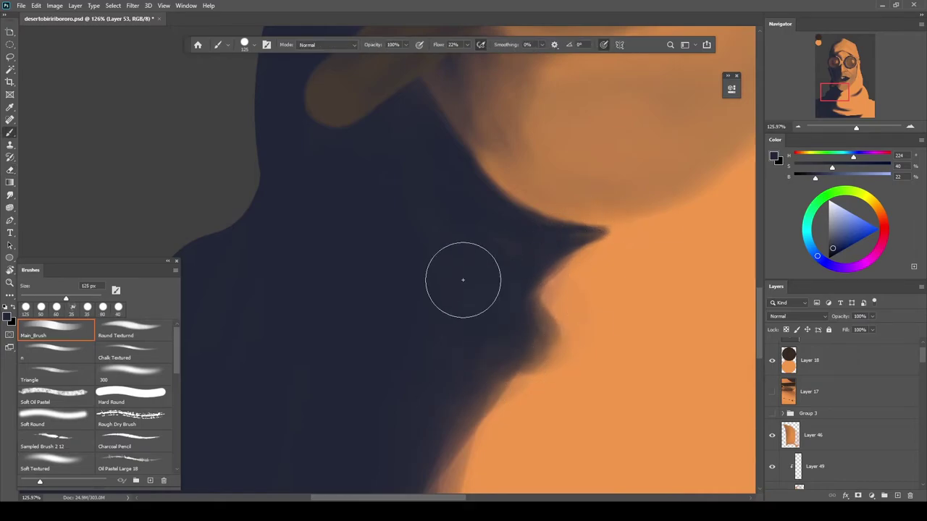
Show the Group 3 sketch and draw a thin navy contour along the scarf's lower outer edge with a 30 px brush
scroll(497, 238, "down", 4)
key("bracketright")
key("bracketright")
key("bracketright")
key("bracketright")
key("bracketright")
key("bracketright")
key("bracketright")
key("bracketright")
key("bracketright")
key("bracketleft")
key("bracketleft")
key("bracketleft")
key("bracketleft")
key("bracketleft")
key("bracketleft")
key("bracketleft")
key("bracketleft")
mouse_move(570, 418)
left_mouse_down()
mouse_move(444, 365)
mouse_move(578, 340)
mouse_move(655, 258)
left_mouse_up()
scroll(557, 332, "up", 3)
mouse_move(654, 252)
left_mouse_down()
mouse_move(628, 351)
mouse_move(638, 259)
left_mouse_up()
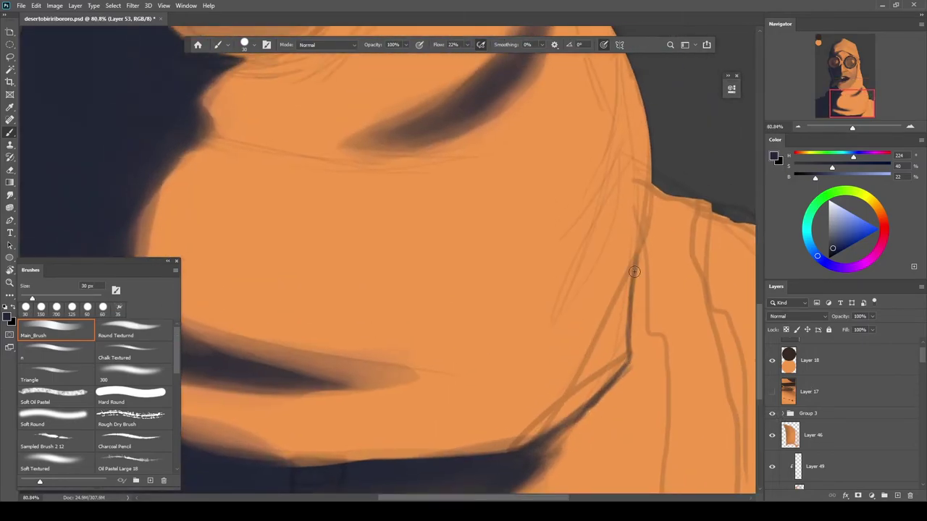
Thin the upper end of the scarf's contour line with a 60 px eraser and hide the Group 3 sketch
key("e")
mouse_move(646, 224)
left_mouse_down()
mouse_move(629, 302)
mouse_move(650, 211)
left_mouse_up()
left_click(772, 413)
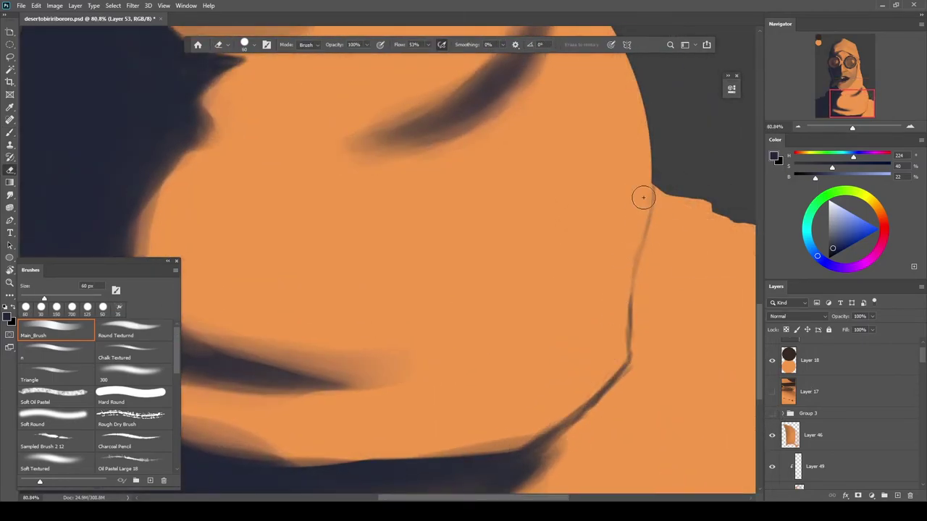
Refine the scarf's outer contour line up to the shoulder by alternately painting and erasing along it
key("b")
scroll(651, 223, "up", 3)
key("e")
left_click_drag(580, 449, 563, 276)
key("b")
left_click_drag(595, 223, 579, 357)
key("e")
left_click_drag(617, 326, 646, 200)
key("b")
left_click_drag(561, 272, 426, 389)
key("e")
left_click_drag(443, 359, 499, 319)
key("b")
Extend the dark fold across the scarf below the chin, enlarging the brush to 400 px
scroll(561, 308, "down", 10)
mouse_move(555, 226)
left_mouse_down()
mouse_move(556, 265)
mouse_move(506, 309)
mouse_move(542, 291)
mouse_move(435, 307)
mouse_move(451, 251)
left_mouse_up()
scroll(553, 268, "up", 6)
scroll(507, 307, "down", 6)
key("bracketright")
key("bracketright")
key("bracketright")
key("bracketright")
key("bracketright")
key("bracketright")
Blend sampled brown into the scarf folds under the chin with a 150 to 250 px brush and trim the edge with a 60 px eraser
scroll(548, 257, "up", 2)
scroll(503, 290, "up", 3)
key("bracketleft")
key("bracketleft")
key("bracketleft")
key("bracketleft")
key("bracketleft")
left_click(585, 290, "alt")
left_click(507, 289, "alt")
key("bracketright")
key("bracketright")
key("bracketright")
key("e")
scroll(522, 189, "up", 4)
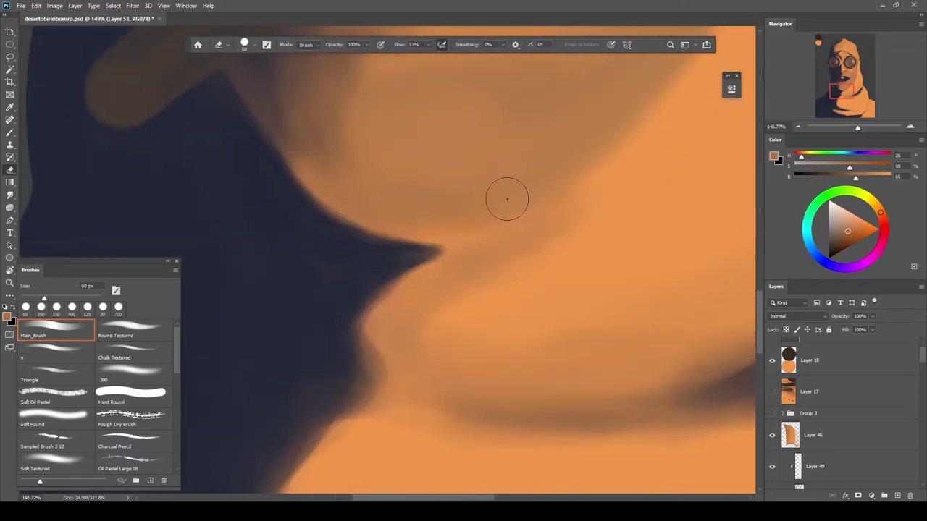
Shade the hood fabric beside the cheek and chin in brown with a 250 px brush
scroll(568, 217, "down", 6)
scroll(782, 471, "down", 5)
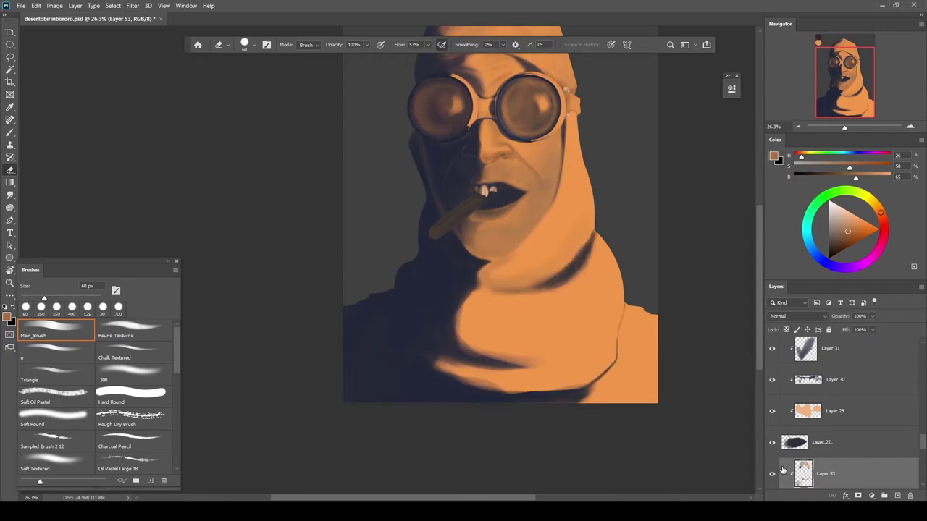
scroll(491, 254, "up", 2)
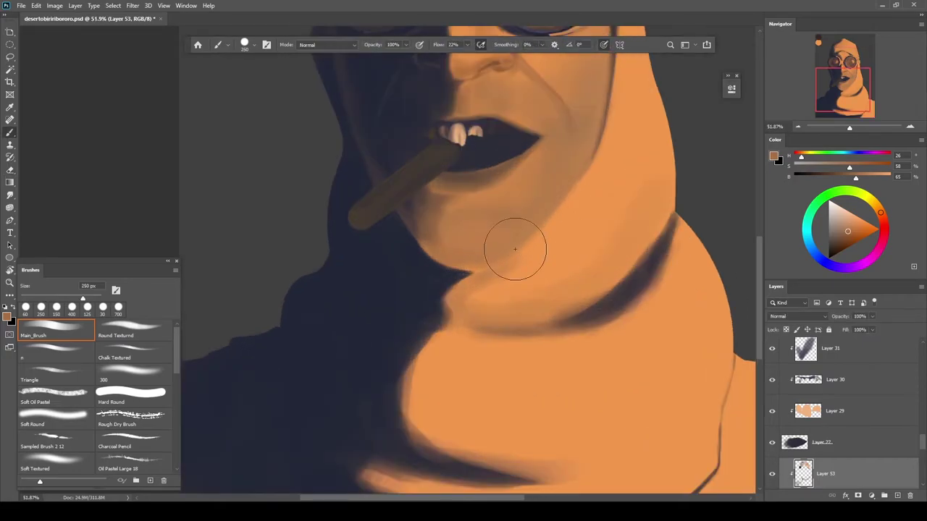
scroll(468, 272, "up", 3)
key("b")
scroll(468, 272, "down", 4)
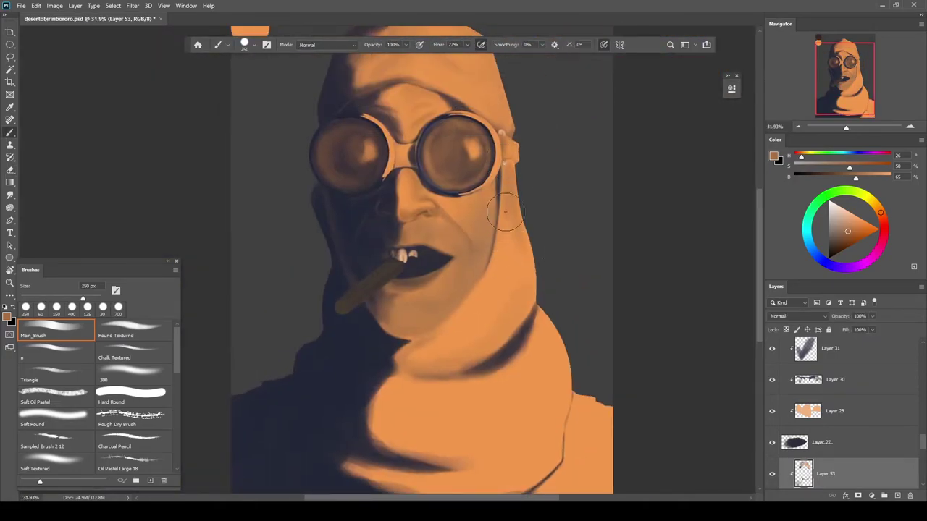
scroll(498, 268, "up", 1)
Erase the brown shading and the extended fold from the scarf with a 1100 px and a 300 px eraser
key("e")
scroll(500, 272, "down", 2)
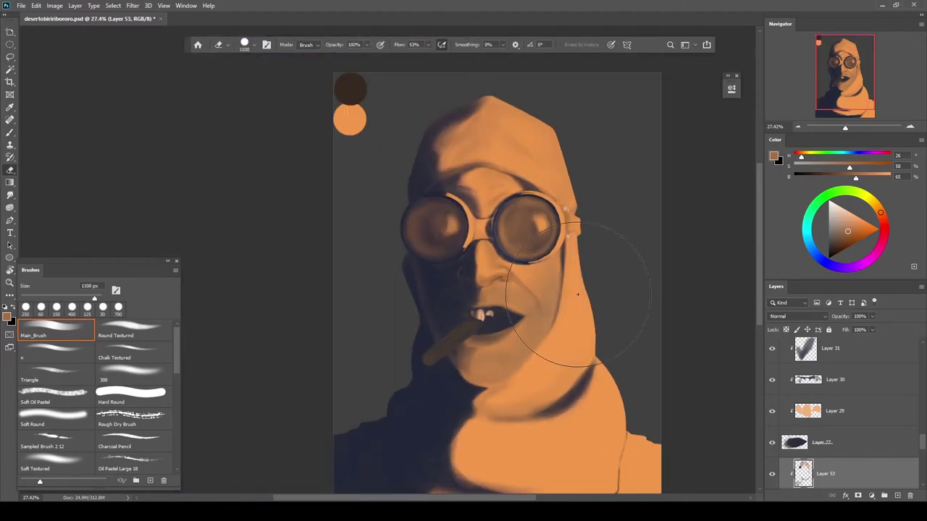
scroll(512, 275, "down", 3)
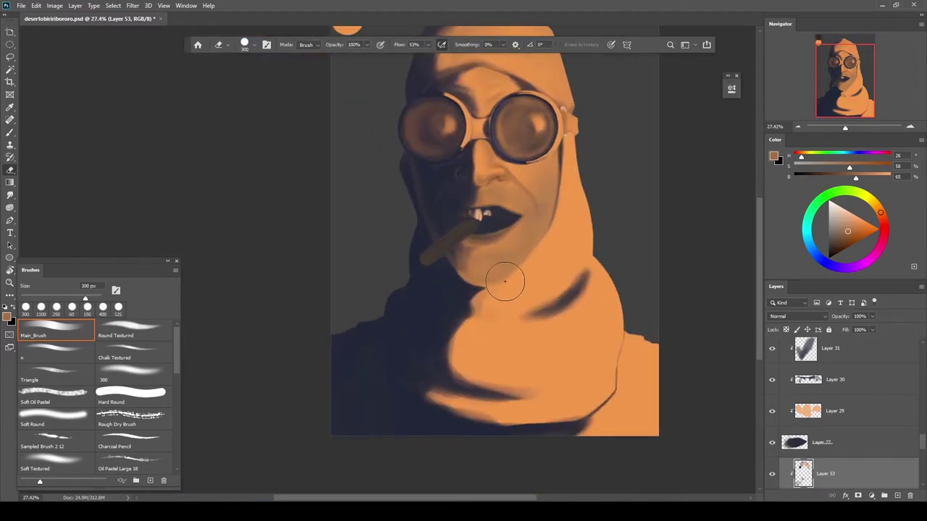
key("ctrl+z")
key("ctrl+shift+z")
Clear the leftover scarf shading with a 1200 px eraser and add a new clipped layer for the hood shading
key("bracketright")
key("bracketright")
key("bracketright")
key("bracketright")
key("bracketright")
key("bracketright")
key("bracketright")
key("bracketright")
key("bracketright")
left_click_drag(554, 311, 594, 362)
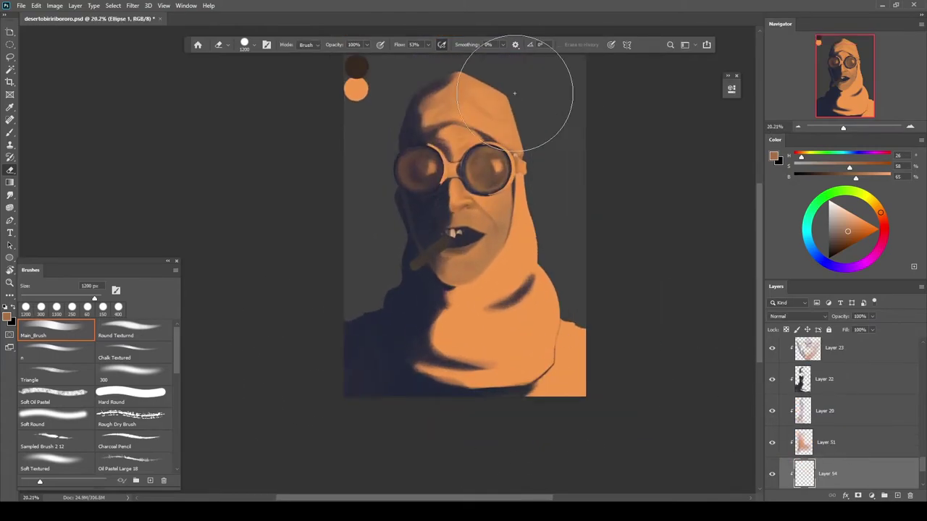
Paint a brown shadow on the hood fabric just below the goggle strap with a sampled color
scroll(515, 95, "up", 3)
left_click(527, 168, "alt")
mouse_move(533, 128)
left_mouse_down()
mouse_move(569, 116)
mouse_move(516, 108)
mouse_move(587, 121)
mouse_move(552, 246)
mouse_move(501, 176)
mouse_move(499, 289)
mouse_move(523, 232)
left_mouse_up()
Refine the shadow below the goggle strap by alternating between small brush and eraser strokes
scroll(546, 108, "up", 4)
key("e")
key("b")
key("e")
key("bracketleft")
key("bracketleft")
key("bracketleft")
key("b")
Paint along the dark fold across the scarf with a freshly sampled color
left_click(516, 212, "alt")
scroll(507, 247, "down", 6)
scroll(482, 267, "up", 1)
left_click_drag(532, 330, 449, 389)
Lay soft brown shading down the hood beside the cheek and into the scarf fold, enlarging the brush from 175 to 300 px
left_click(512, 145, "alt")
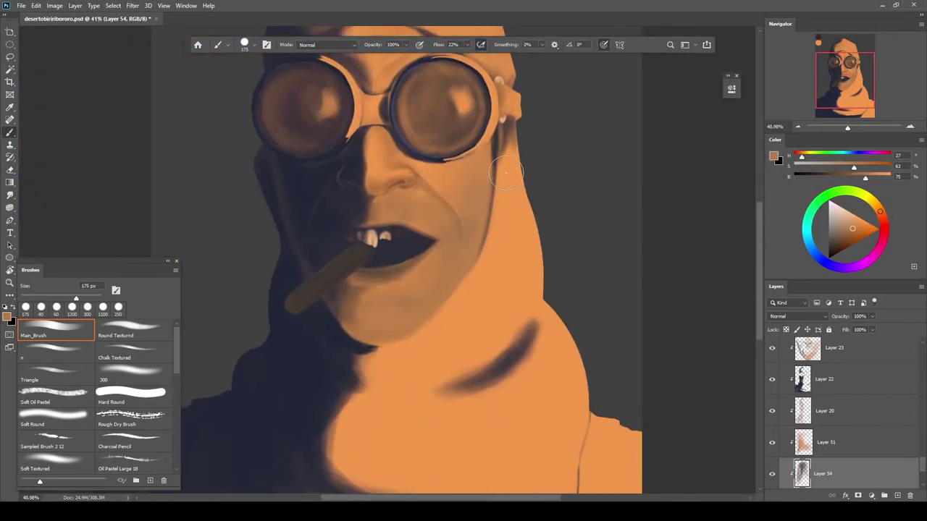
left_click_drag(522, 137, 513, 210)
key("bracketright")
key("bracketright")
key("bracketright")
mouse_move(500, 279)
left_mouse_down()
mouse_move(436, 310)
mouse_move(498, 290)
mouse_move(520, 254)
mouse_move(529, 287)
mouse_move(496, 341)
mouse_move(472, 357)
left_mouse_up()
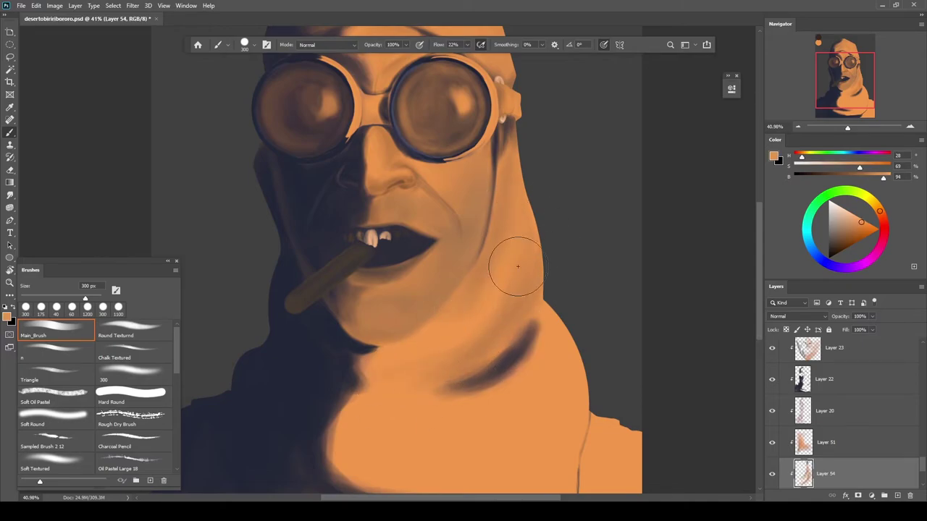
Extend the dark line between cheek and hood down toward the chin using sampled brown and a 60 px brush
left_click(502, 139, "alt")
key("e")
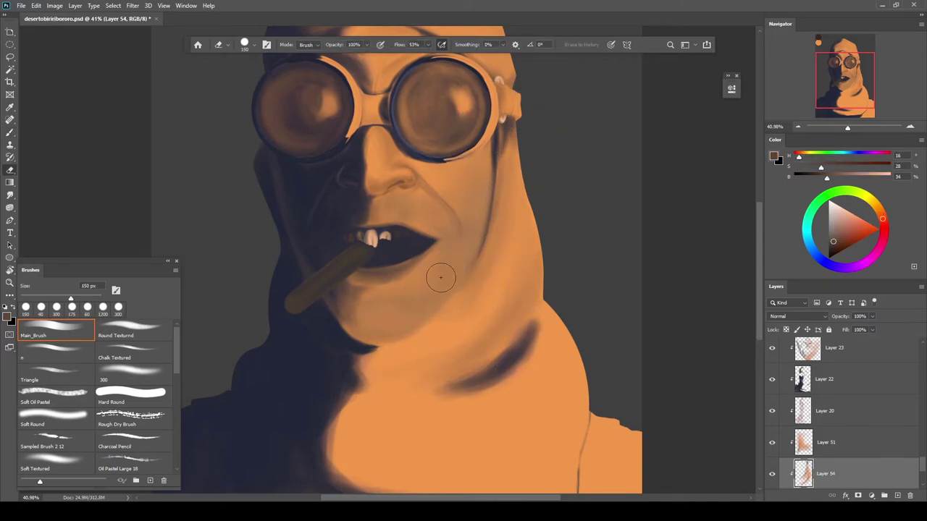
scroll(438, 268, "up", 3)
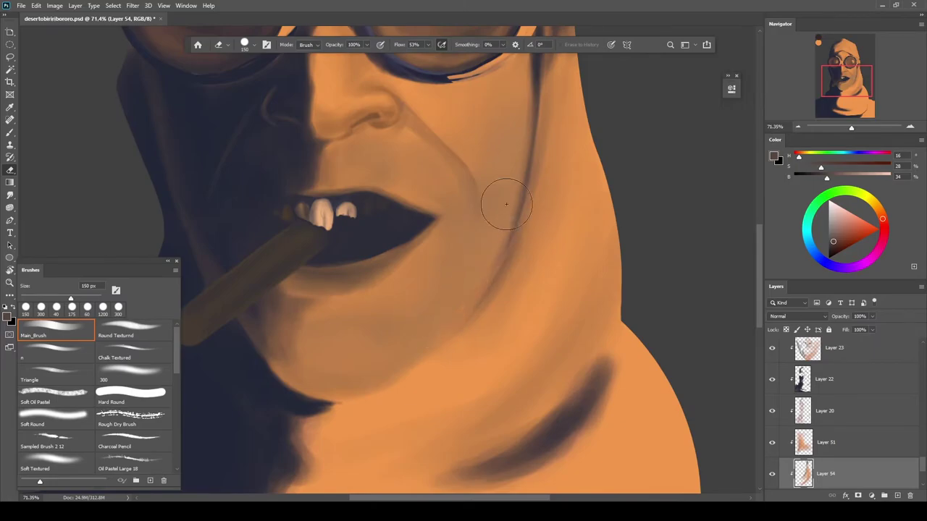
scroll(591, 294, "down", 4)
scroll(594, 301, "up", 2)
left_click_drag(842, 318, 830, 330)
key("ctrl+z")
scroll(547, 225, "up", 2)
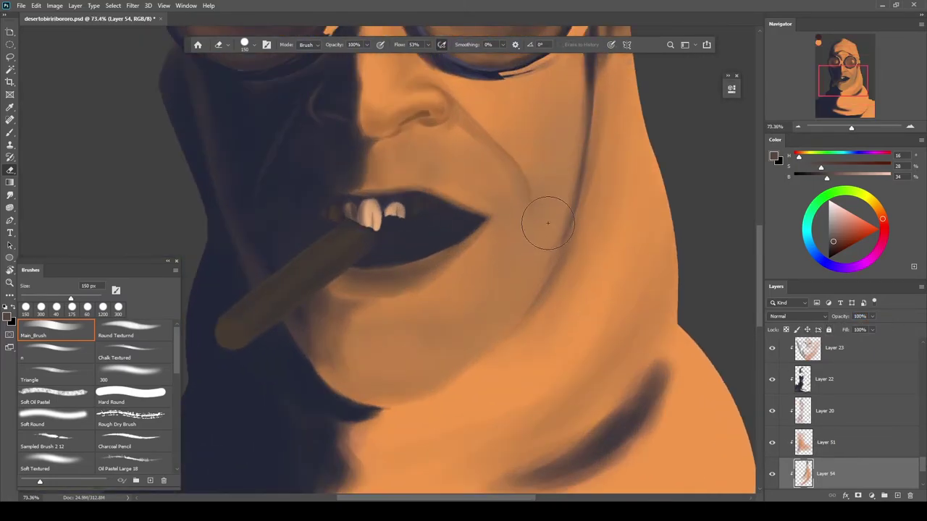
key("b")
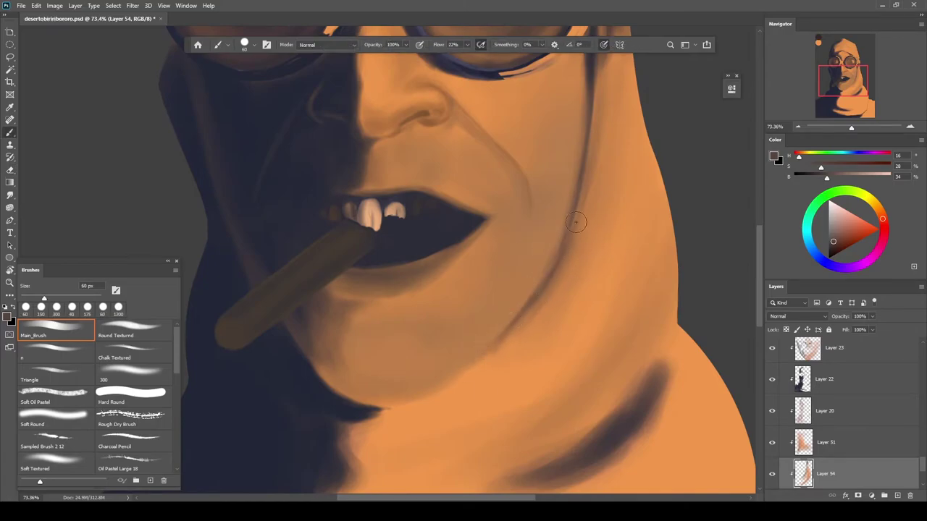
Blend soft sampled brown along the jaw and the hood fold beneath the chin with a 200 px brush
left_click(530, 310, "alt")
key("bracketright")
scroll(542, 238, "down", 2)
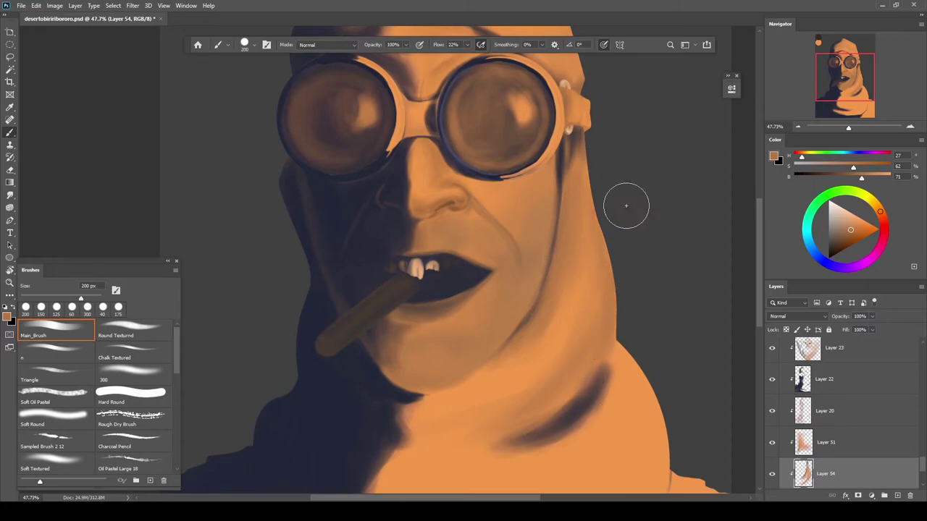
scroll(628, 218, "down", 4)
scroll(508, 232, "up", 5)
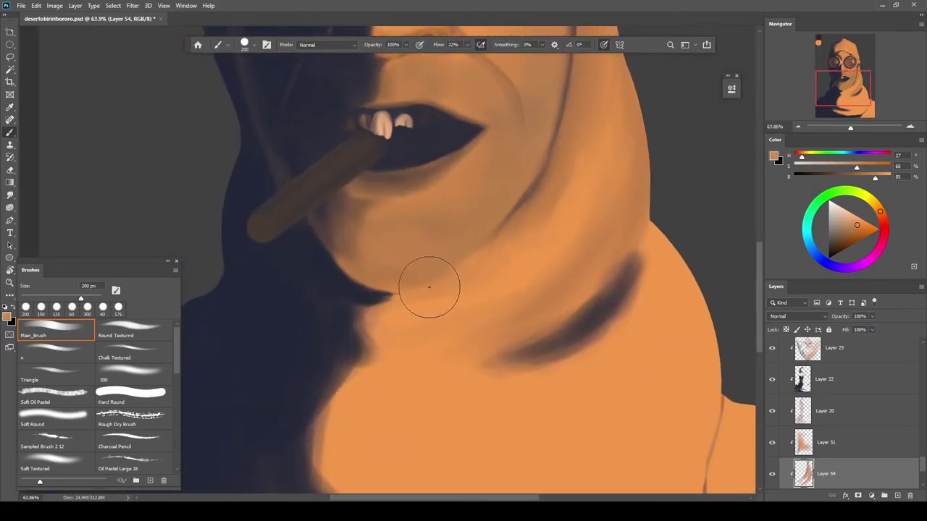
left_click(515, 210, "alt")
key("e")
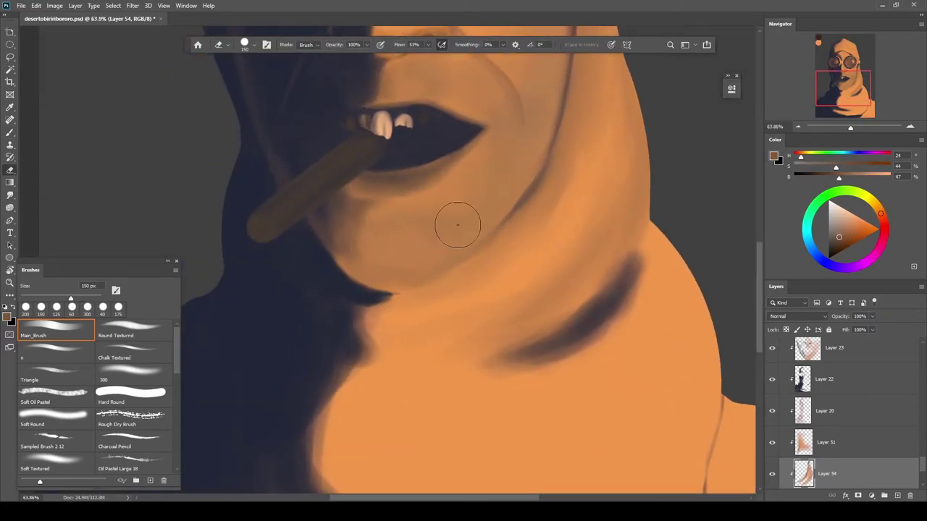
Lay broad soft brown shading over the scarf's upper fold below the chin with a 700 px brush
scroll(439, 235, "down", 5)
key("b")
scroll(502, 310, "up", 1)
key("bracketright")
key("bracketright")
key("bracketright")
key("bracketright")
left_click_drag(465, 355, 478, 356)
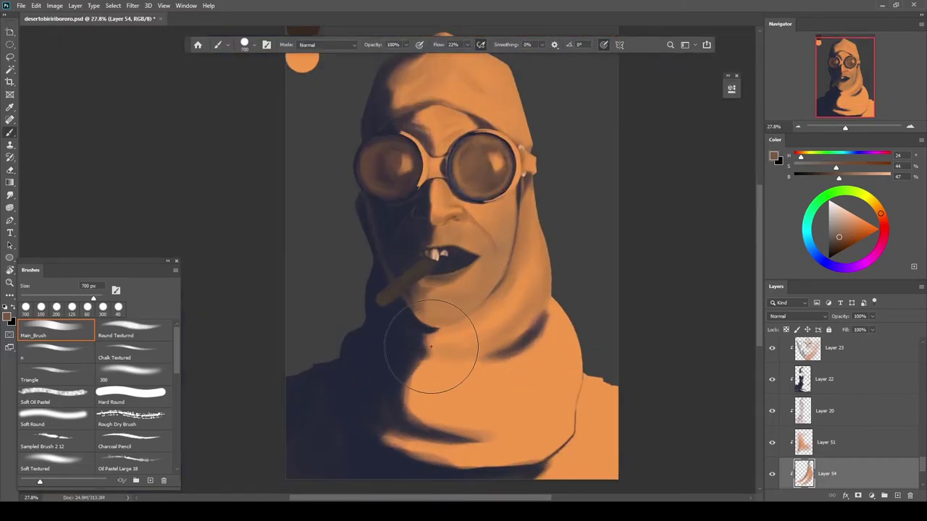
scroll(563, 340, "down", 3)
scroll(544, 276, "up", 2)
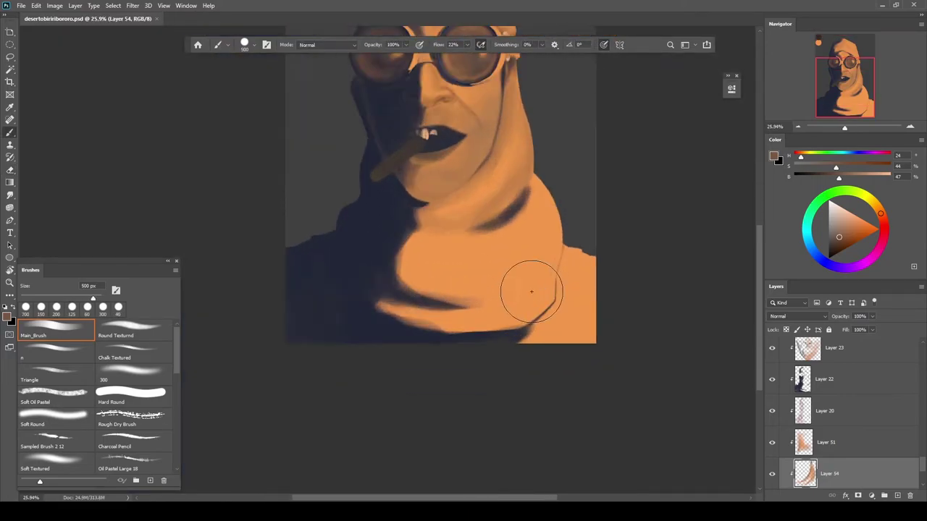
scroll(591, 150, "down", 1)
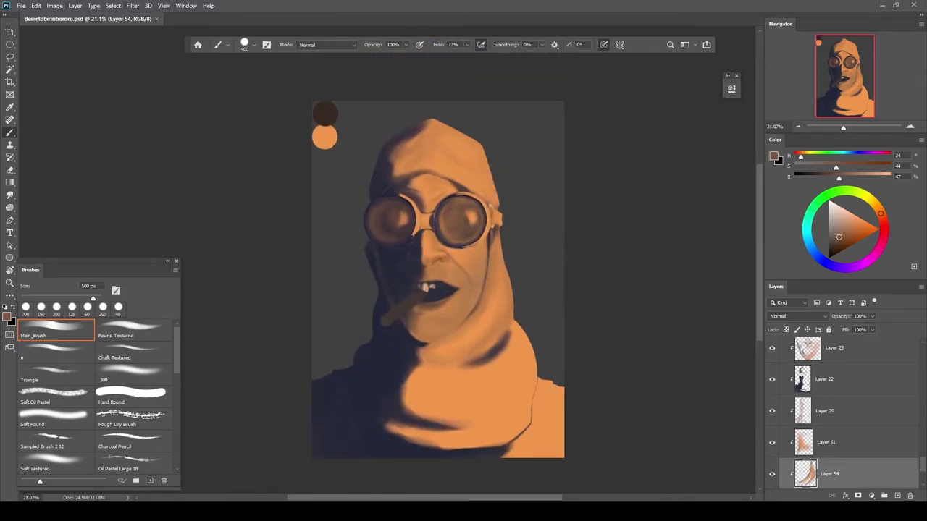
left_click_drag(451, 353, 548, 279)
left_click(561, 295, "alt")
mouse_move(525, 311)
left_mouse_down()
mouse_move(608, 304)
mouse_move(567, 194)
left_mouse_up()
left_click_drag(583, 226, 501, 206)
left_click_drag(584, 288, 558, 262)
Show the Group 3 sketch over the painting as a guide for the scarf folds
left_click_drag(922, 467, 922, 445)
scroll(922, 445, "up", 1)
scroll(914, 436, "up", 4)
scroll(797, 409, "up", 3)
left_click(772, 404)
left_click_drag(503, 263, 555, 275)
left_click_drag(555, 276, 628, 281)
Sample the dark brown of the scarf fold and add a new clipped layer directly above Layer 53
left_click(613, 258, "ctrl")
left_click(622, 236, "alt")
scroll(621, 233, "down", 1)
key("bracketright")
key("bracketright")
key("bracketright")
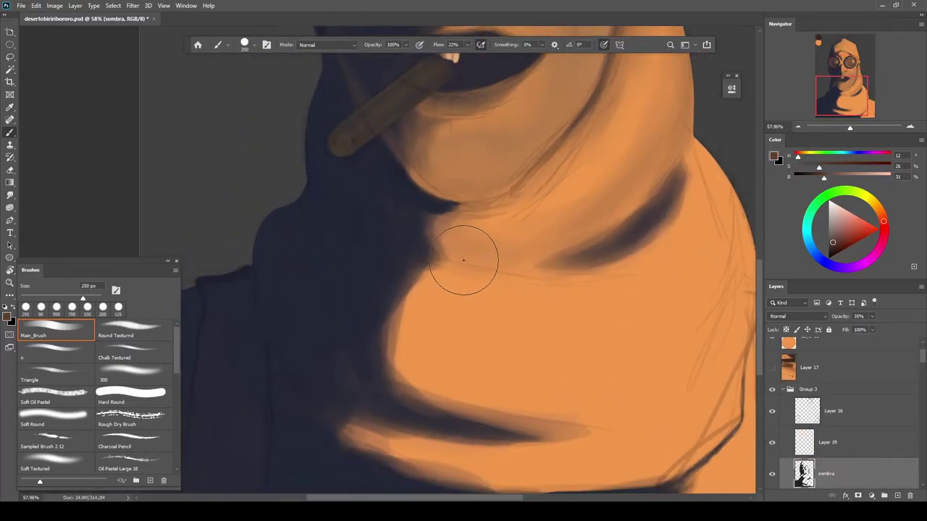
left_click(783, 390)
left_click_drag(922, 362, 925, 453)
left_click(848, 406)
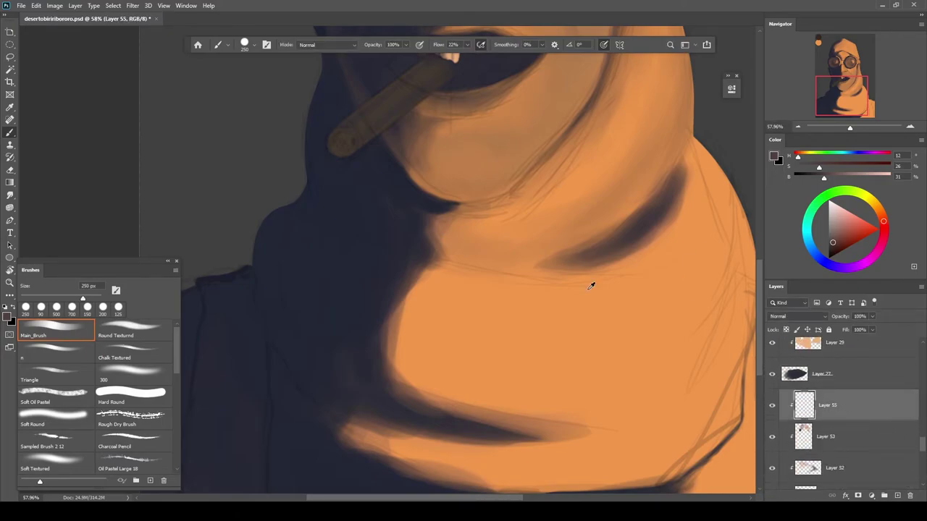
Extend the dark fold across the scarf into the navy shadow side and thin its lower edge with the eraser
key("bracketright")
key("bracketright")
key("bracketright")
mouse_move(443, 260)
left_mouse_down()
mouse_move(596, 262)
mouse_move(577, 255)
mouse_move(520, 276)
mouse_move(486, 275)
mouse_move(550, 267)
left_mouse_up()
left_click(352, 293, "alt")
key("e")
mouse_move(463, 233)
left_mouse_down()
mouse_move(571, 225)
mouse_move(466, 236)
mouse_move(462, 288)
left_mouse_up()
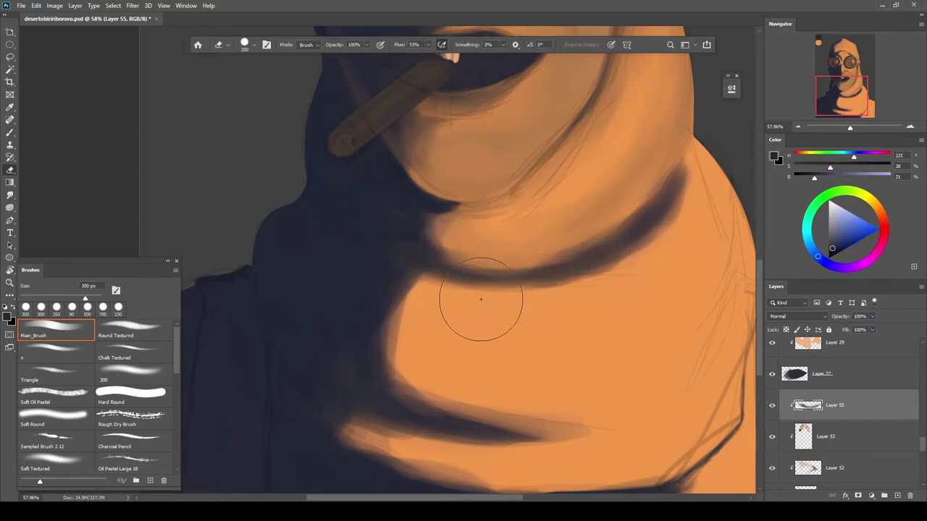
key("b")
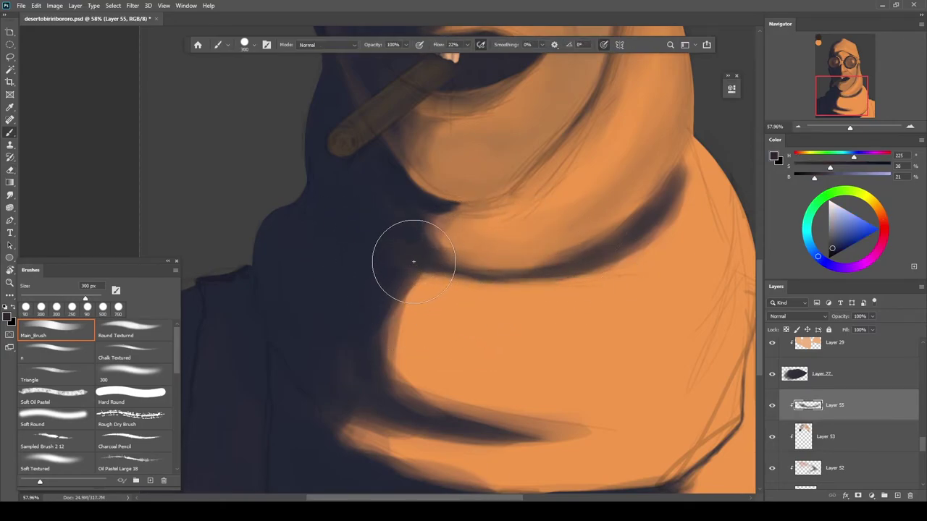
Define the pointed navy shadow under the chin and its edge against the scarf with a small brush
scroll(449, 217, "up", 2)
key("bracketleft")
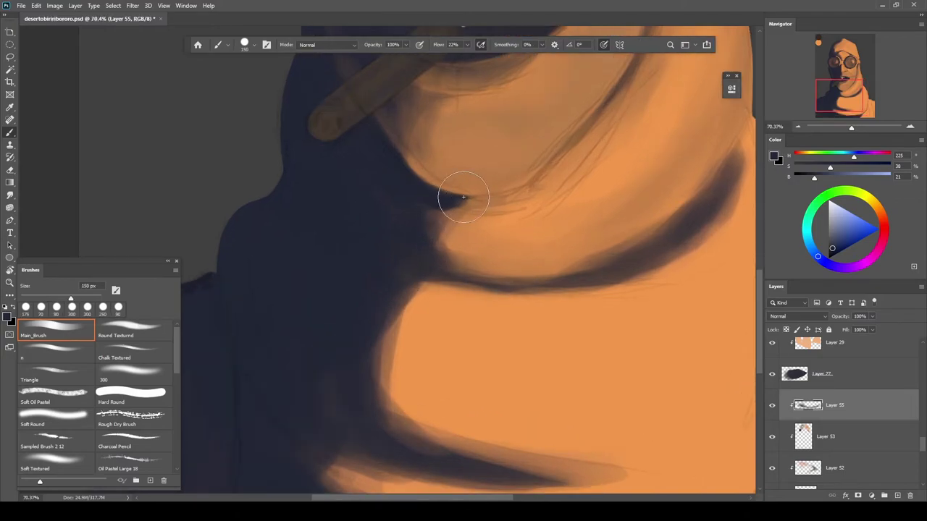
scroll(468, 195, "up", 6)
key("bracketleft")
key("bracketleft")
key("bracketleft")
key("bracketleft")
key("bracketright")
key("bracketright")
key("bracketright")
key("bracketright")
key("bracketright")
key("bracketright")
mouse_move(460, 200)
left_mouse_down()
mouse_move(423, 255)
mouse_move(385, 202)
left_mouse_up()
key("bracketright")
key("bracketright")
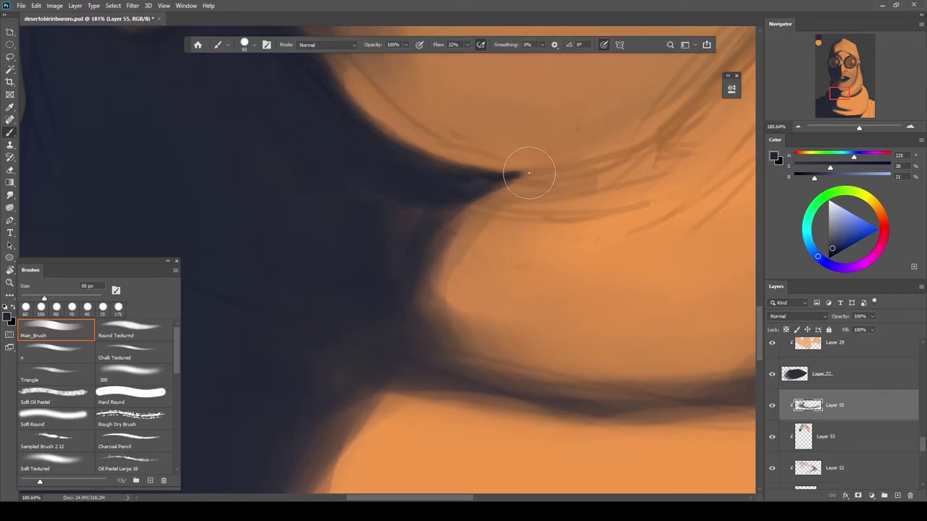
Rotate the canvas slightly and draw the shadow tip under the chin to a finer point with 25 to 45 px strokes
key("e")
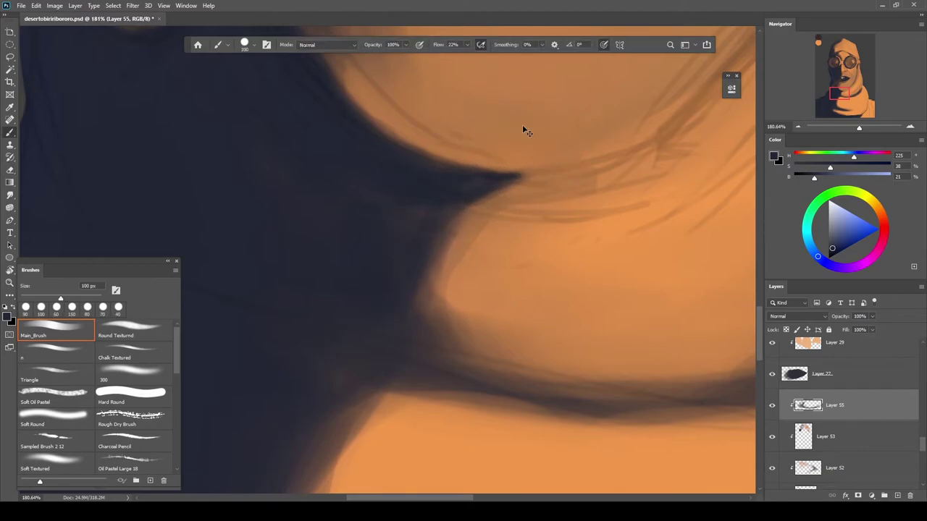
scroll(521, 174, "down", 2)
key("r")
mouse_move(523, 166)
left_mouse_down()
mouse_move(546, 213)
mouse_move(533, 337)
left_mouse_up()
key("b")
key("e")
key("b")
scroll(501, 254, "down", 6)
key("r")
left_click_drag(500, 254, 435, 159)
scroll(391, 142, "up", 6)
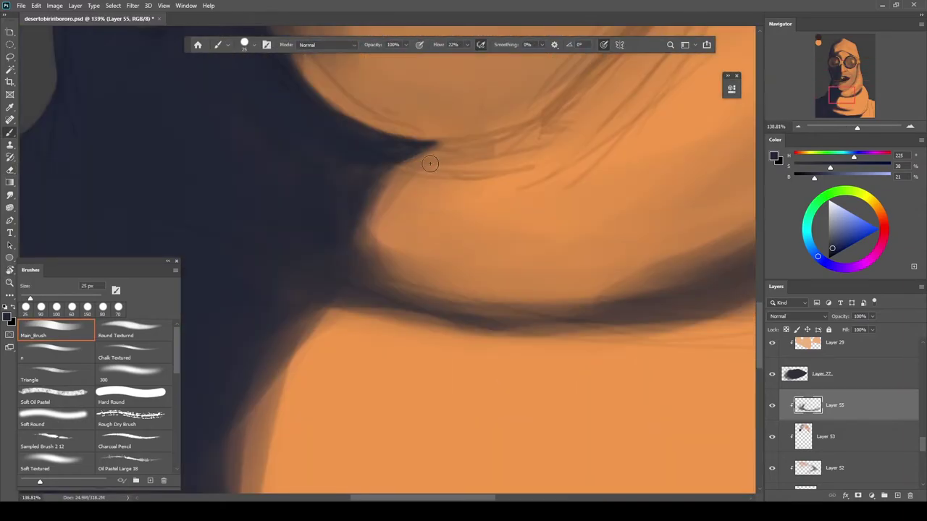
key("s")
key("b")
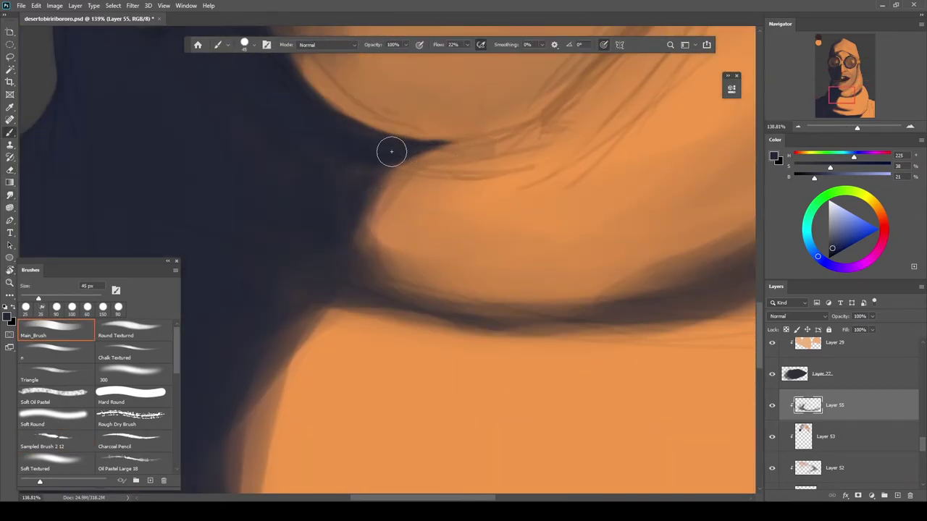
scroll(360, 170, "down", 6)
left_click_drag(601, 351, 584, 299)
scroll(584, 298, "down", 5)
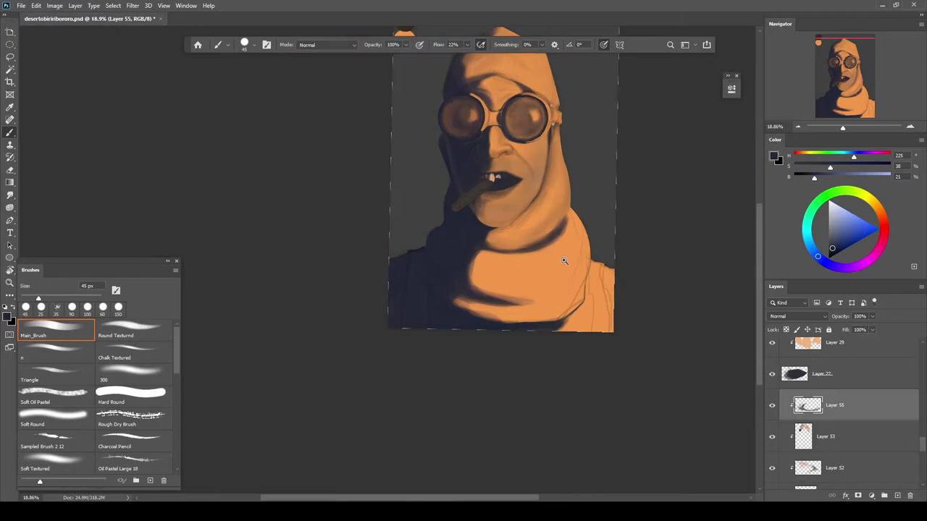
Soften the upper edge of the scarf's dark fold with a sampled brown and a 200 px brush
scroll(538, 240, "up", 4)
left_click(529, 240, "alt")
key("]")
key("]")
key("]")
key("]")
key("]")
key("]")
key("]")
key("]")
key("]")
key("]")
scroll(539, 234, "up", 5)
scroll(563, 276, "down", 4)
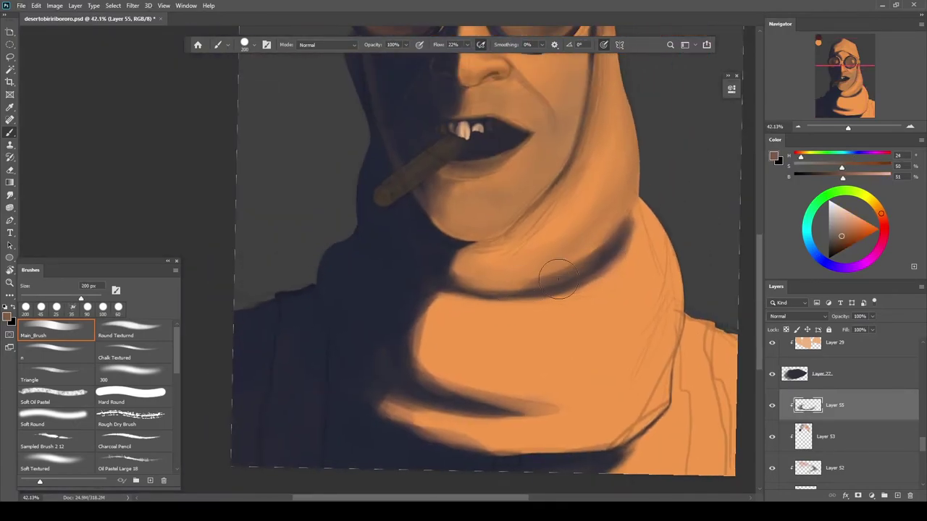
Build broad brown shading on the scarf roll under the chin with a 500 px brush and light erasing
scroll(493, 278, "up", 3)
key("]")
key("]")
key("]")
key("]")
key("e")
left_click_drag(502, 203, 516, 204)
key("b")
mouse_move(512, 283)
left_mouse_down()
mouse_move(622, 282)
mouse_move(564, 222)
mouse_move(586, 293)
mouse_move(460, 255)
mouse_move(600, 253)
mouse_move(521, 284)
mouse_move(583, 269)
mouse_move(525, 267)
mouse_move(611, 273)
left_mouse_up()
left_click(602, 252, "alt")
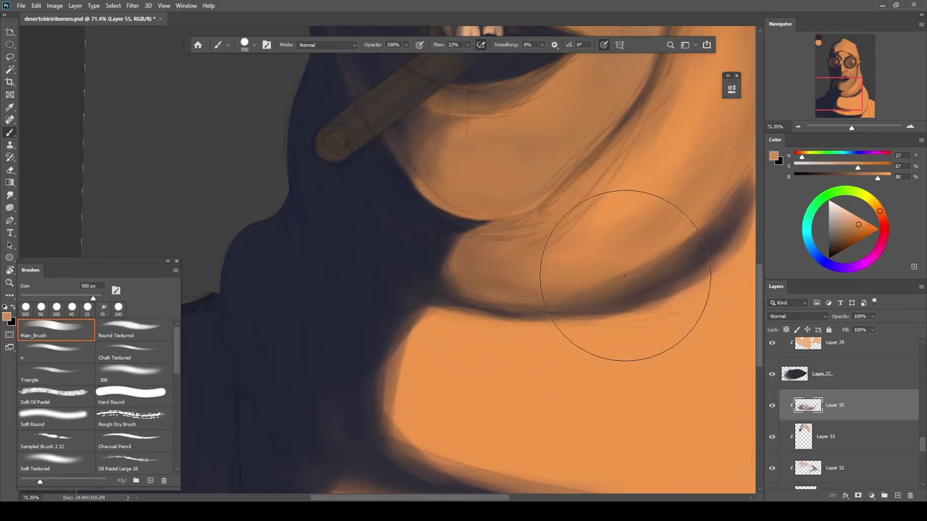
Compare the painting with Layer 55 off and on, and shade the lower scarf roll with a sampled brown
left_click(772, 405)
left_click(772, 405)
mouse_move(515, 320)
left_mouse_down()
mouse_move(456, 320)
mouse_move(528, 346)
left_mouse_up()
mouse_move(527, 348)
left_mouse_down()
mouse_move(485, 338)
mouse_move(542, 372)
left_mouse_up()
left_click(441, 340, "alt")
mouse_move(487, 366)
left_mouse_down()
mouse_move(444, 339)
mouse_move(451, 285)
mouse_move(606, 325)
left_mouse_up()
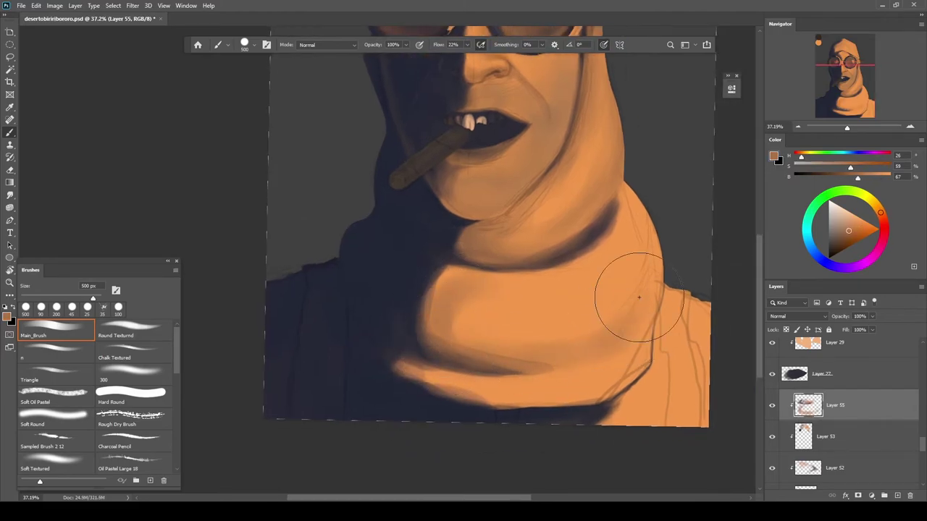
Add more soft brown shading to the middle of the lower scarf roll with varied brush sizes
key("]")
key("]")
key("]")
left_click_drag(509, 331, 520, 325)
key("[")
key("[")
key("[")
key("[")
key("[")
key("[")
key("[")
Shade the lit outer side of the lower scarf roll with an 800 px brush and sample a light orange
key("]")
key("]")
key("]")
key("]")
key("]")
mouse_move(622, 241)
left_mouse_down()
mouse_move(471, 306)
mouse_move(639, 300)
left_mouse_up()
mouse_move(621, 222)
left_mouse_down()
mouse_move(623, 304)
mouse_move(638, 263)
mouse_move(609, 285)
mouse_move(564, 293)
left_mouse_up()
left_click(565, 185, "alt")
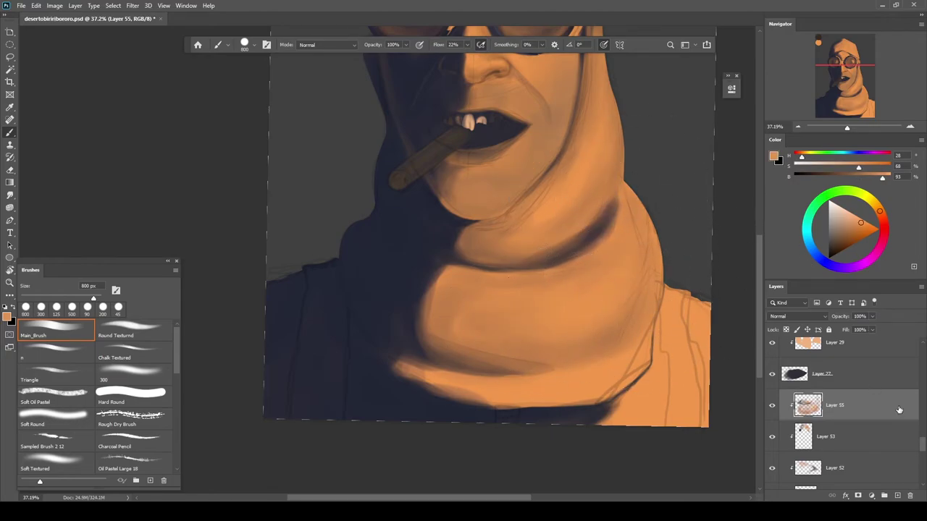
Hide the Group 3 sketch overlay and view the whole portrait
scroll(874, 389, "down", 10)
scroll(569, 279, "down", 3)
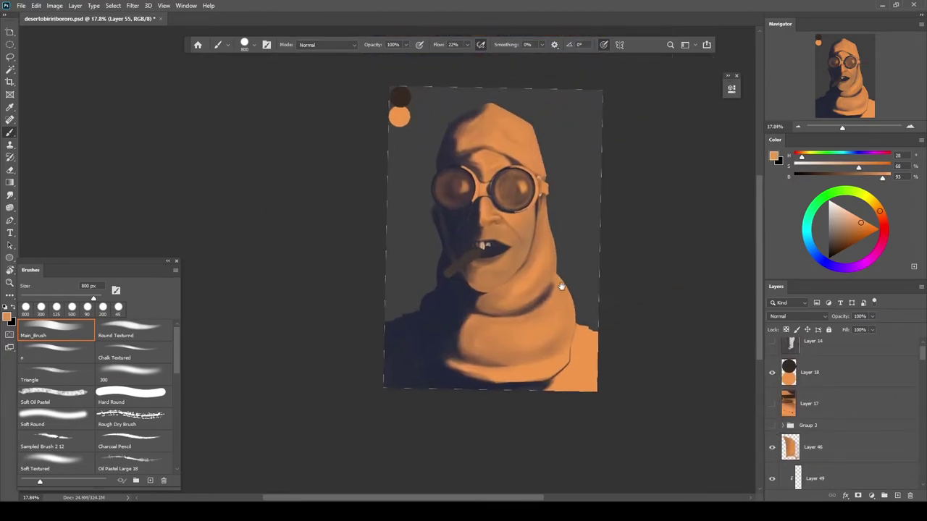
Deepen the dark fold between the upper and lower scarf rolls using a sampled dark brown and brushes up to 200 px
scroll(569, 279, "up", 5)
key("[")
key("[")
key("[")
left_click(558, 274, "alt")
scroll(572, 239, "up", 2)
key("[")
key("[")
key("[")
key("[")
key("[")
key("[")
key("[")
key("[")
key("[")
key("[")
left_click_drag(588, 223, 572, 265)
key("bracketright")
key("bracketright")
key("bracketright")
key("bracketright")
key("bracketright")
key("bracketright")
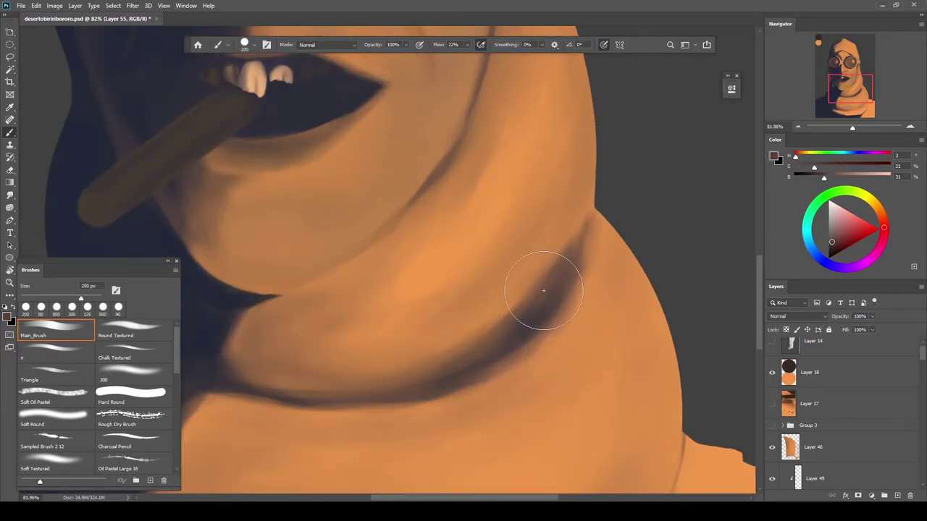
Soften the outer end of the fold between the scarf rolls with sampled brown and orange tones
left_click(573, 246, "alt")
scroll(583, 289, "down", 8)
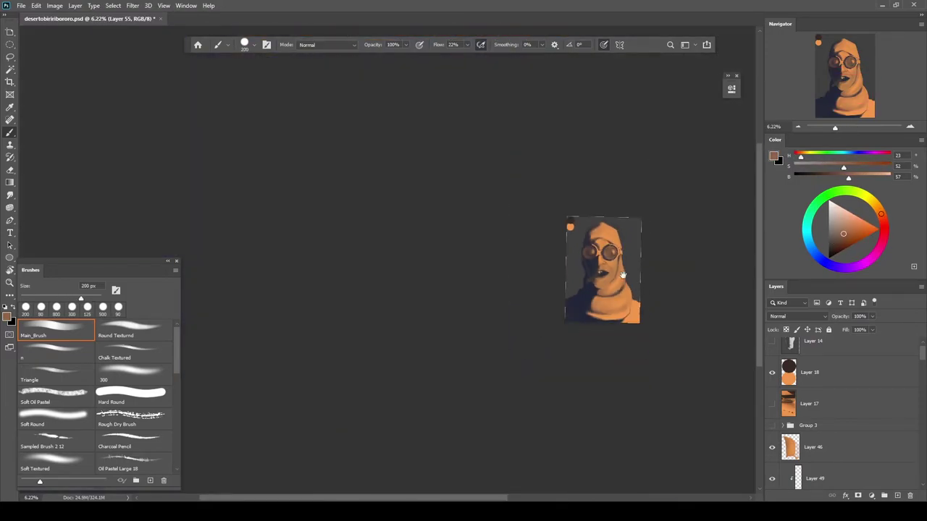
scroll(601, 268, "up", 7)
left_click(588, 194, "alt")
left_click_drag(631, 197, 572, 239)
scroll(560, 236, "down", 6)
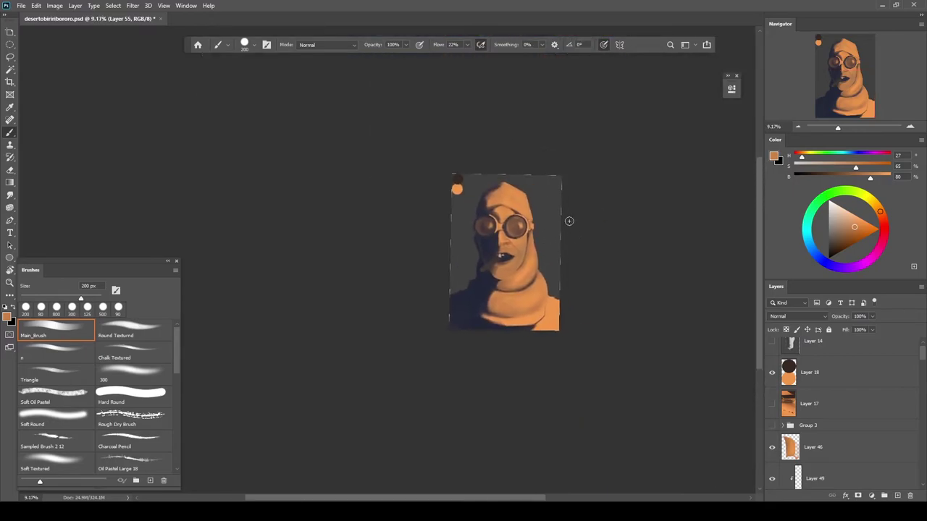
Paint a dark crease under the outer edge of the lower scarf roll with a sampled shadow color and a 70 px brush
scroll(471, 296, "up", 5)
left_click(397, 283, "alt")
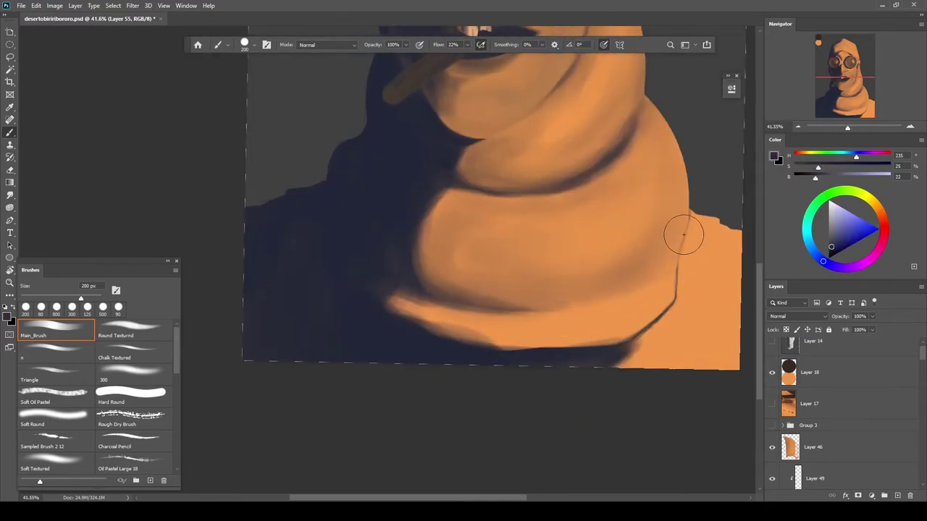
key("e")
key("ctrl+z")
key("b")
scroll(655, 275, "up", 3)
key("bracketleft")
key("bracketleft")
key("bracketleft")
key("bracketleft")
key("bracketleft")
key("bracketleft")
key("bracketleft")
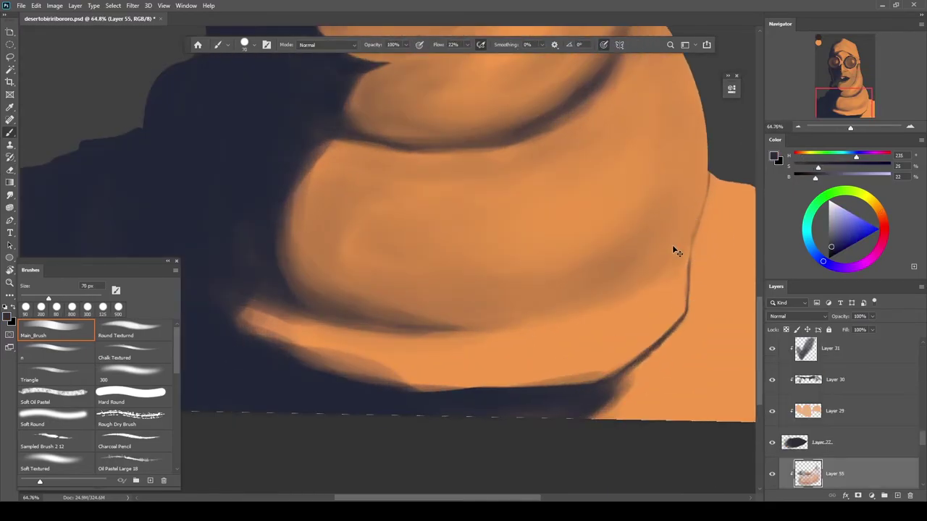
Blend the underside of the lower scarf roll with a sampled orange at 100 px and save the document
left_click(666, 260, "alt")
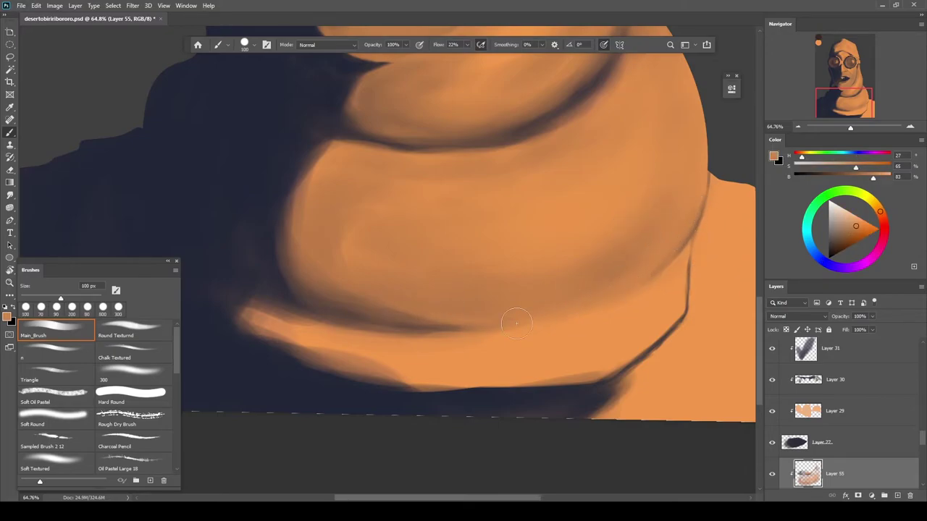
scroll(547, 263, "down", 6)
mouse_move(557, 247)
left_mouse_down()
mouse_move(536, 340)
mouse_move(566, 275)
mouse_move(524, 347)
mouse_move(582, 292)
left_mouse_up()
key("ctrl+s")
Extend the soft crease along the underside of the lower scarf roll with a sampled color and varied small brushes
scroll(534, 338, "up", 2)
scroll(528, 359, "up", 5)
left_click(538, 334, "alt")
key("e")
key("b")
scroll(629, 249, "up", 3)
key("bracketleft")
key("bracketleft")
key("bracketleft")
key("bracketleft")
key("bracketleft")
left_click_drag(634, 121, 563, 208)
key("bracketright")
key("bracketright")
key("bracketright")
mouse_move(621, 152)
left_mouse_down()
mouse_move(596, 205)
mouse_move(520, 226)
left_mouse_up()
Rotate the canvas and smooth the shading and shadow edge of the lowest scarf band with sampled oranges and brushes up to 150 px
key("r")
left_click_drag(520, 233, 397, 425)
left_click(391, 260, "alt")
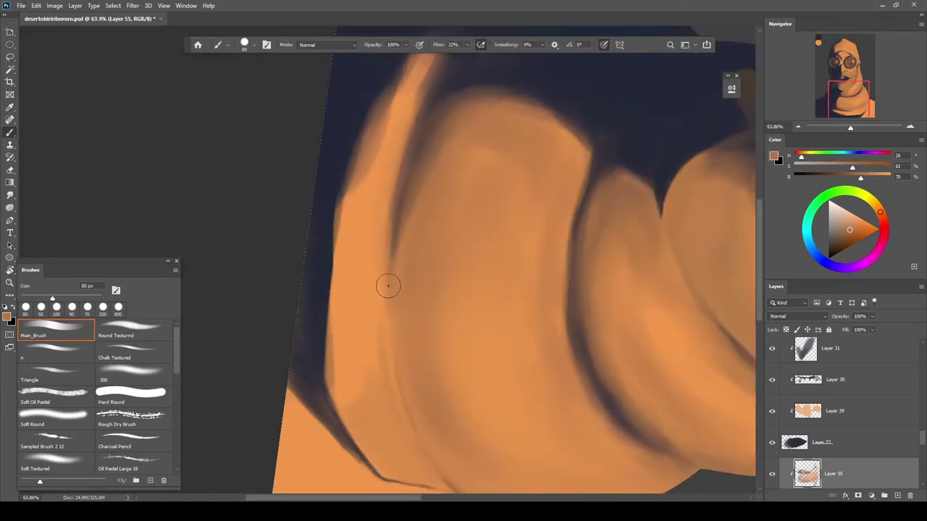
left_click(382, 402, "alt")
key("bracketright")
key("bracketright")
key("bracketright")
key("bracketright")
key("bracketright")
mouse_move(372, 282)
left_mouse_down()
mouse_move(371, 352)
mouse_move(345, 332)
mouse_move(365, 197)
mouse_move(366, 243)
left_mouse_up()
key("bracketleft")
key("bracketleft")
key("bracketleft")
key("bracketleft")
scroll(380, 207, "down", 2)
key("bracketright")
key("bracketright")
key("bracketright")
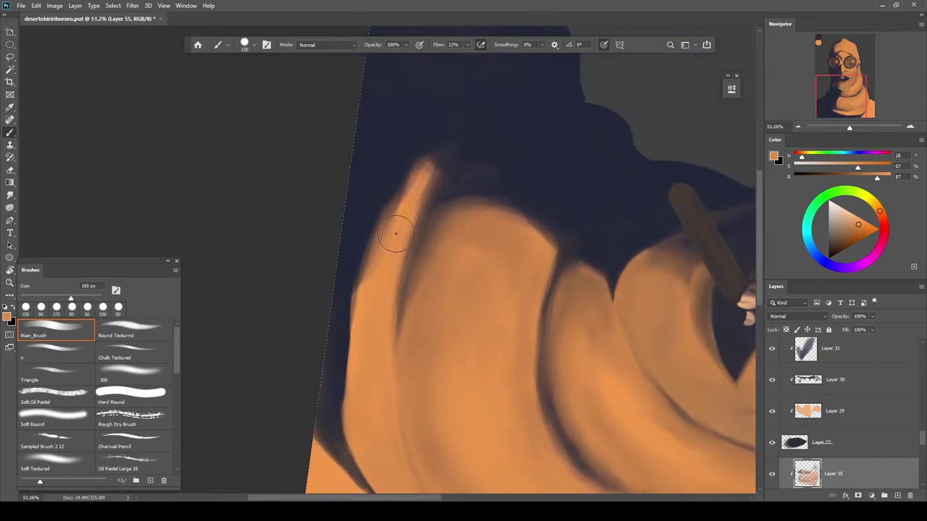
Darken the outer end of the crease above the lowest scarf band with a sampled dark brown, starting at 35 px
key("r")
left_click_drag(366, 300, 399, 305)
left_click(347, 223, "alt")
left_click_drag(346, 226, 337, 181)
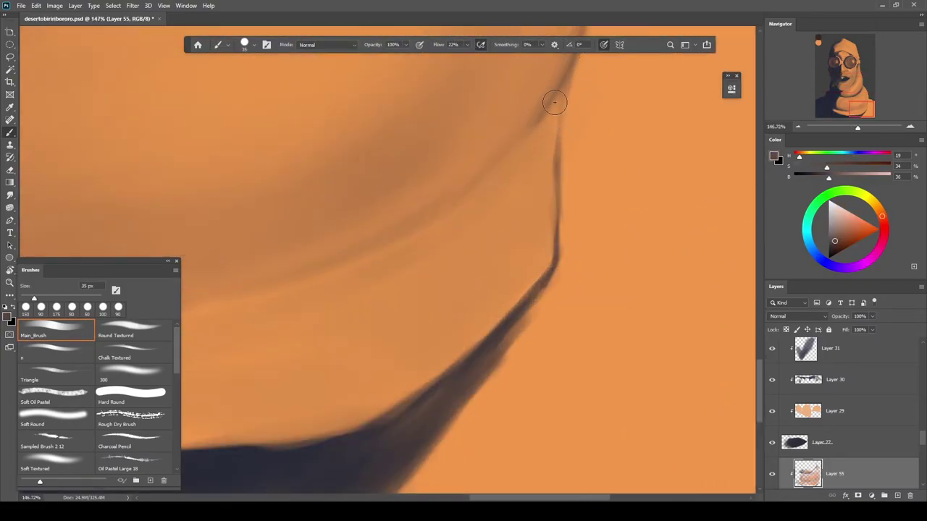
left_click_drag(555, 103, 526, 140)
left_click_drag(557, 109, 540, 150)
key("bracketright")
key("bracketright")
key("bracketright")
left_click_drag(557, 93, 507, 160)
mouse_move(554, 114)
left_mouse_down()
mouse_move(499, 166)
mouse_move(535, 151)
mouse_move(470, 169)
mouse_move(408, 167)
left_mouse_up()
Soften the crease above the lowest scarf band with a sampled orange at 50 px, save, and view the whole portrait upright
left_click(519, 166, "alt")
mouse_move(527, 172)
left_mouse_down()
mouse_move(525, 245)
mouse_move(553, 267)
mouse_move(593, 136)
left_mouse_up()
mouse_move(617, 262)
left_mouse_down()
mouse_move(593, 320)
mouse_move(385, 325)
mouse_move(369, 348)
left_mouse_up()
key("ctrl+s")
mouse_move(476, 232)
left_mouse_down()
mouse_move(509, 169)
mouse_move(501, 216)
left_mouse_up()
key("Escape")
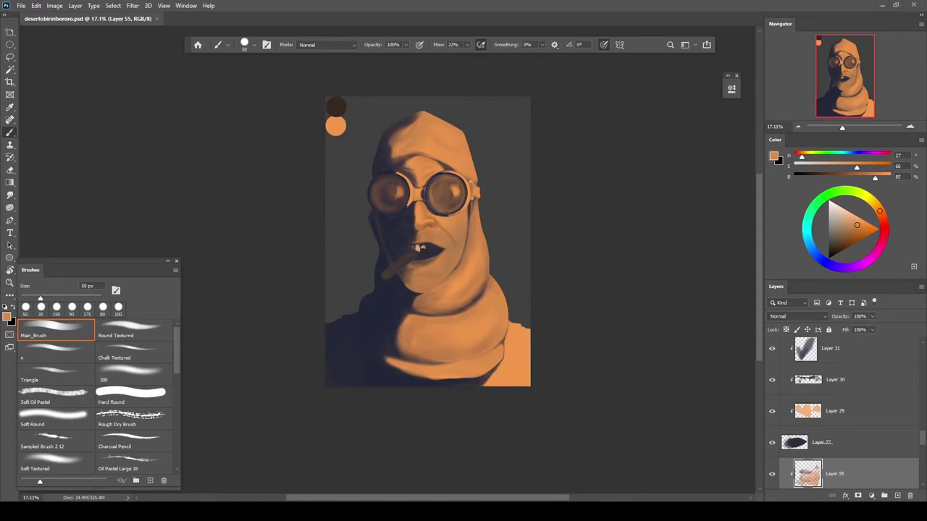
Shade the shadow-side tip of the lowest scarf band with a sampled brown and a 300 px brush
mouse_move(467, 381)
left_mouse_down()
mouse_move(495, 375)
mouse_move(426, 343)
mouse_move(410, 349)
left_mouse_up()
key("bracketright")
key("bracketright")
key("bracketright")
key("bracketright")
key("bracketright")
key("bracketright")
key("bracketright")
key("bracketright")
key("bracketright")
key("bracketright")
key("bracketright")
left_click(486, 204, "alt")
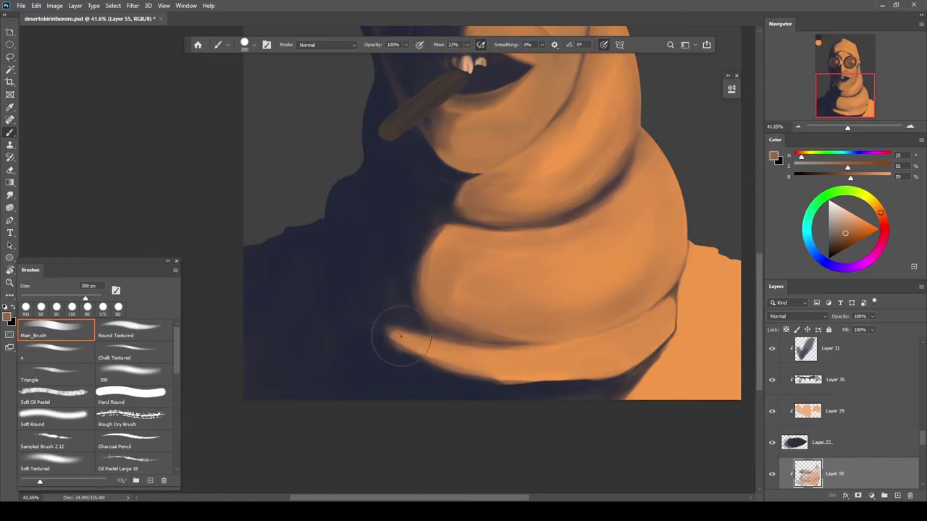
Trim the shadow beneath the scarf with sampled light orange at 125 px, and sample a brown for the coat lines
scroll(434, 362, "down", 6)
scroll(437, 348, "up", 4)
left_click(586, 368, "alt")
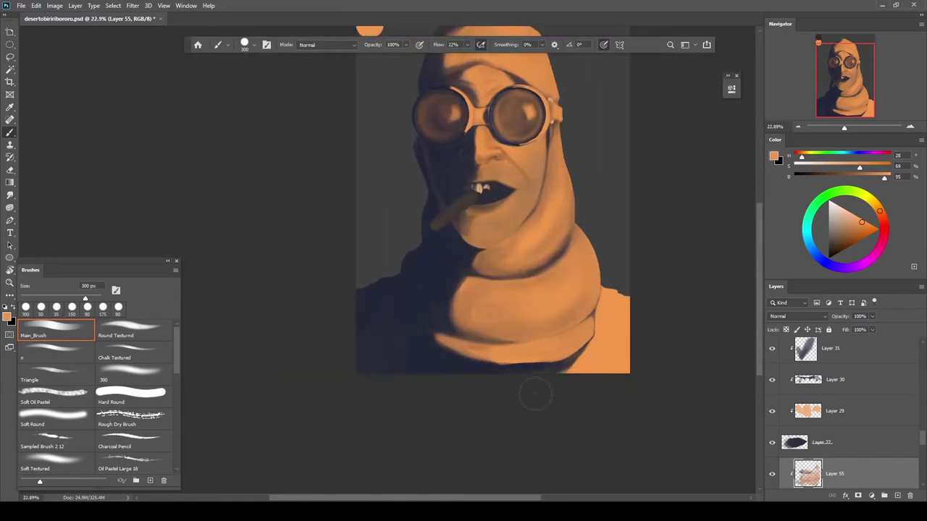
scroll(584, 372, "up", 3)
key("bracketleft")
key("bracketleft")
key("bracketleft")
key("bracketleft")
key("bracketleft")
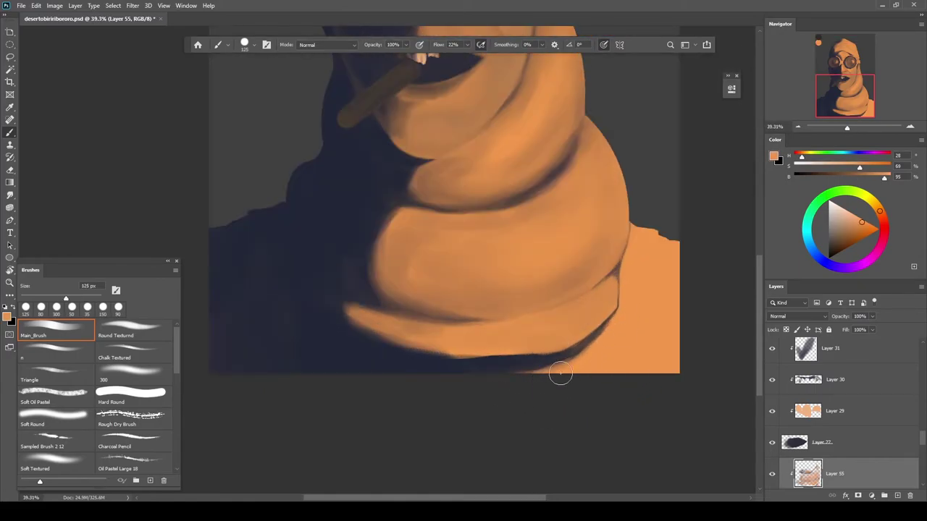
scroll(572, 374, "down", 4)
scroll(527, 333, "up", 6)
left_click(528, 333, "alt")
Show the Group 3 sketch overlay and trace the inner coat edge beside the scarf with a small brown brush
left_click_drag(923, 436, 921, 358)
left_click(772, 437)
key("bracketleft")
key("bracketleft")
key("bracketleft")
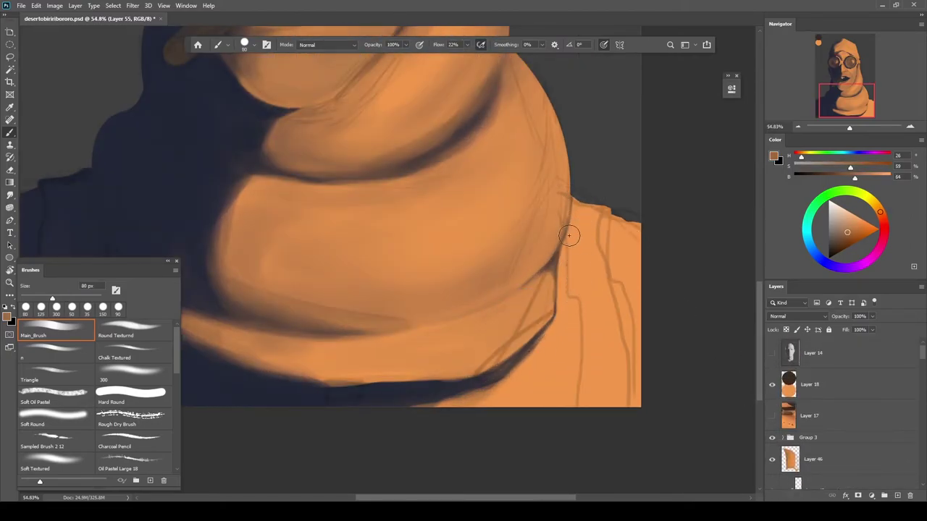
scroll(567, 247, "up", 5)
key("bracketleft")
left_click_drag(572, 228, 574, 330)
mouse_move(574, 255)
left_mouse_down()
mouse_move(576, 349)
mouse_move(601, 384)
left_mouse_up()
left_click_drag(573, 286, 539, 99)
mouse_move(567, 210)
left_mouse_down()
mouse_move(575, 323)
mouse_move(567, 405)
left_mouse_up()
left_click_drag(576, 275, 572, 183)
left_click_drag(602, 155, 474, 366)
Hide the Group 3 sketch and darken the inner coat edge line with a sampled dark blue at 25 px
scroll(543, 233, "down", 10)
scroll(543, 233, "up", 6)
left_click(772, 441)
left_click(321, 370, "alt")
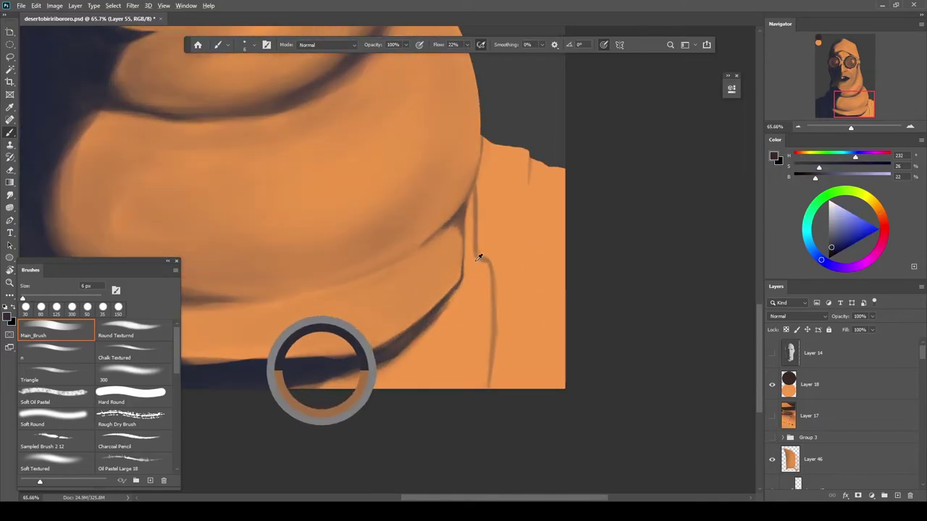
scroll(470, 145, "up", 5)
mouse_move(467, 161)
left_mouse_down()
mouse_move(484, 344)
mouse_move(495, 349)
mouse_move(492, 342)
mouse_move(517, 416)
left_mouse_up()
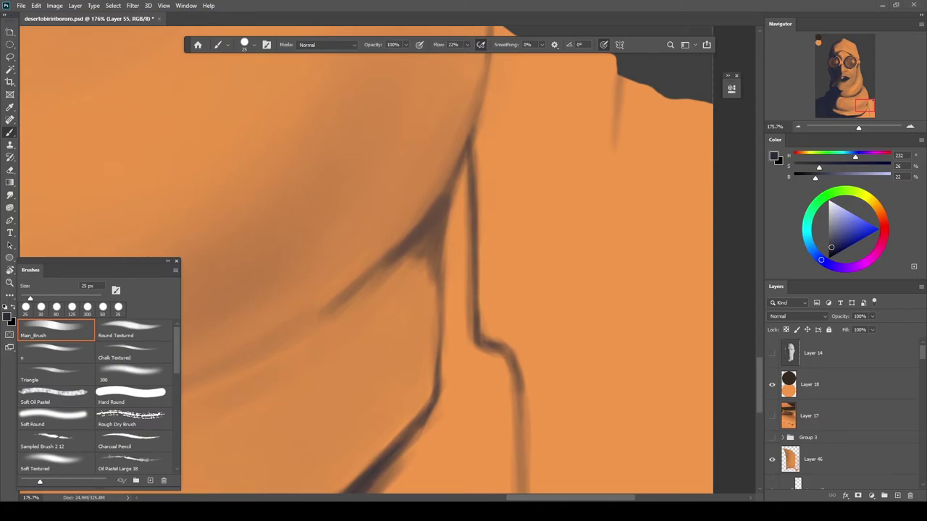
mouse_move(509, 360)
left_mouse_down()
mouse_move(493, 278)
mouse_move(518, 201)
mouse_move(508, 395)
left_mouse_up()
scroll(494, 292, "down", 3)
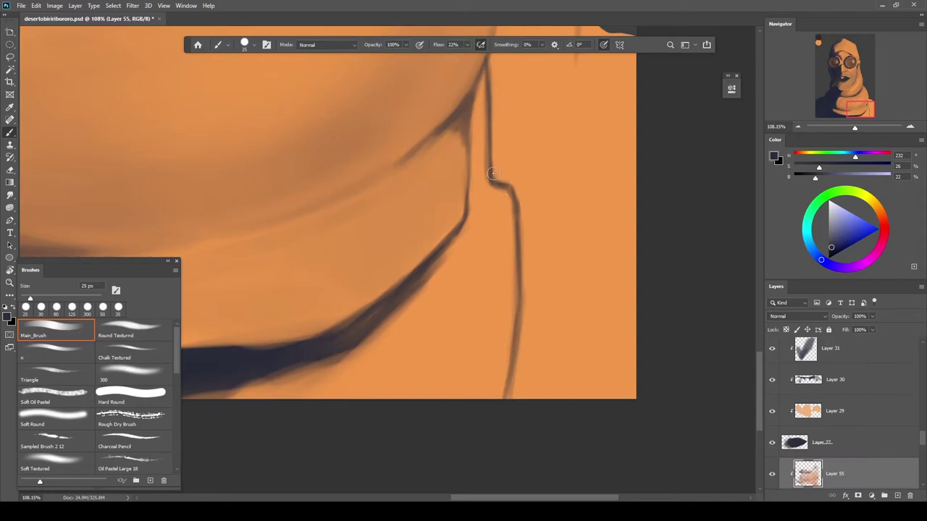
Trace the outer coat fold down from the shoulder in soft brown at 25 px, using the Group 3 sketch, then hide it
scroll(496, 221, "up", 5)
scroll(536, 271, "down", 3)
scroll(604, 238, "up", 6)
left_click(630, 201, "alt")
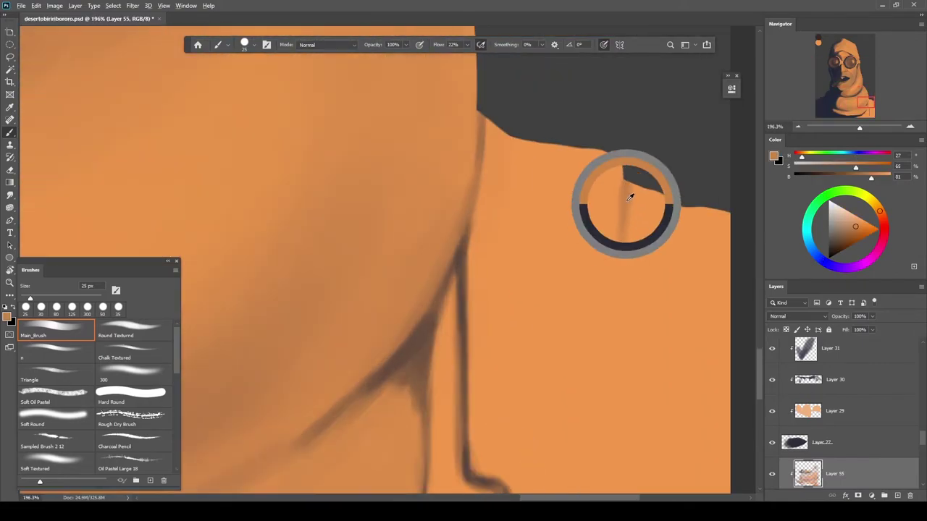
scroll(834, 402, "up", 5)
scroll(833, 402, "down", 5)
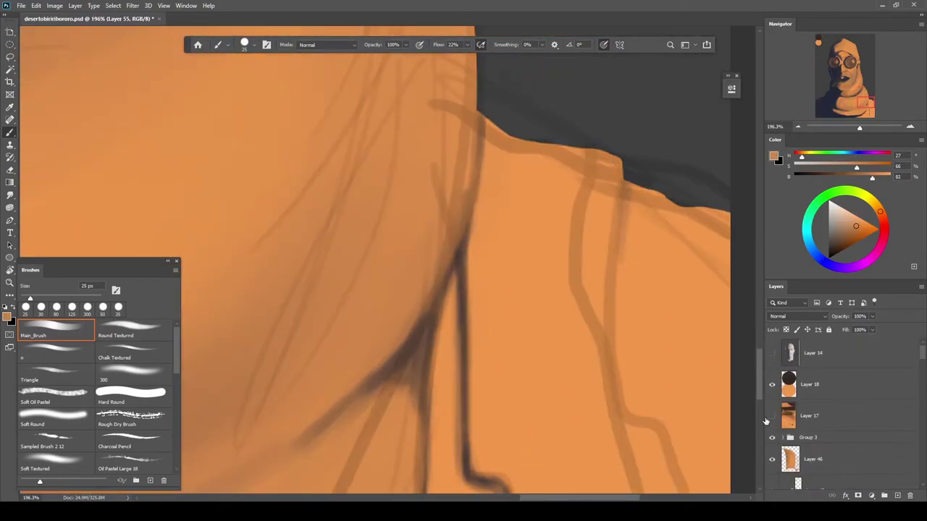
scroll(583, 232, "down", 4)
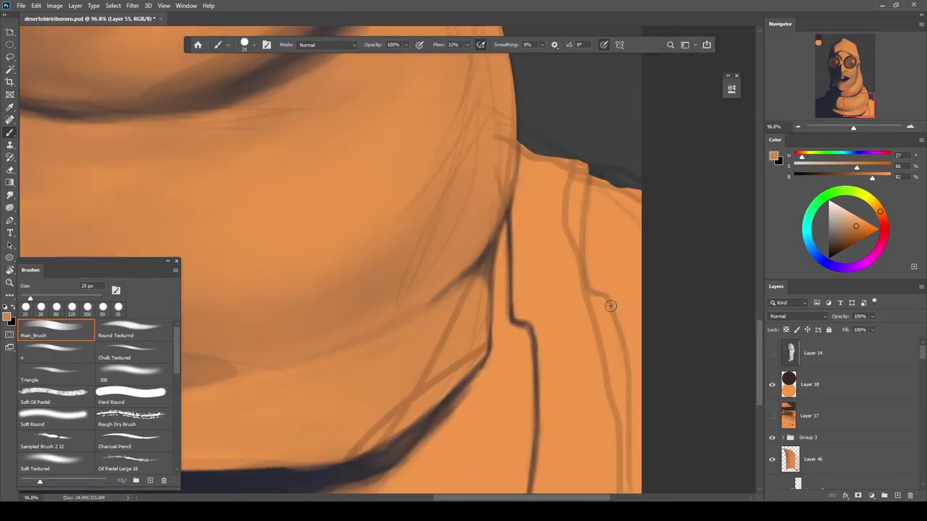
scroll(620, 344, "down", 3)
left_click(771, 437)
Soften the outer coat fold line below the shoulder with a sampled light orange at 35 px
key("e")
scroll(604, 335, "down", 3)
scroll(602, 347, "up", 2)
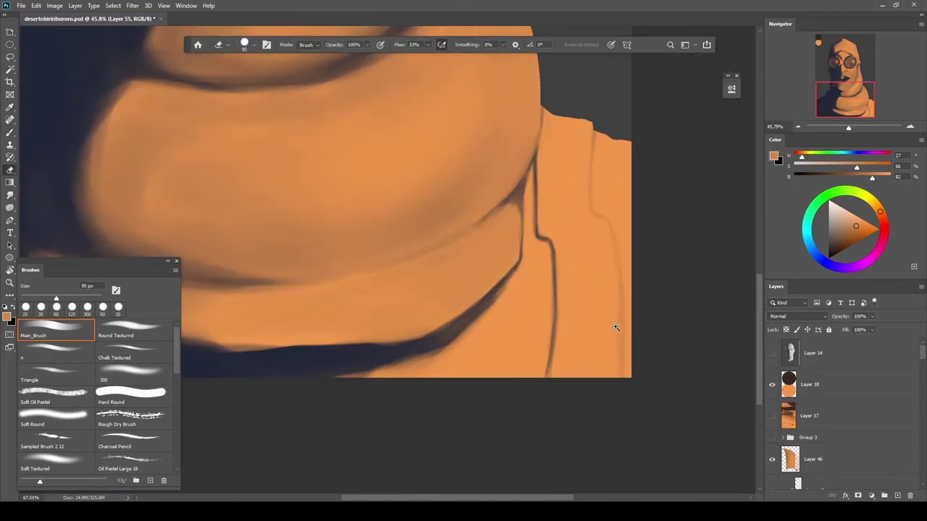
scroll(584, 328, "up", 3)
key("b")
left_click(561, 319, "alt")
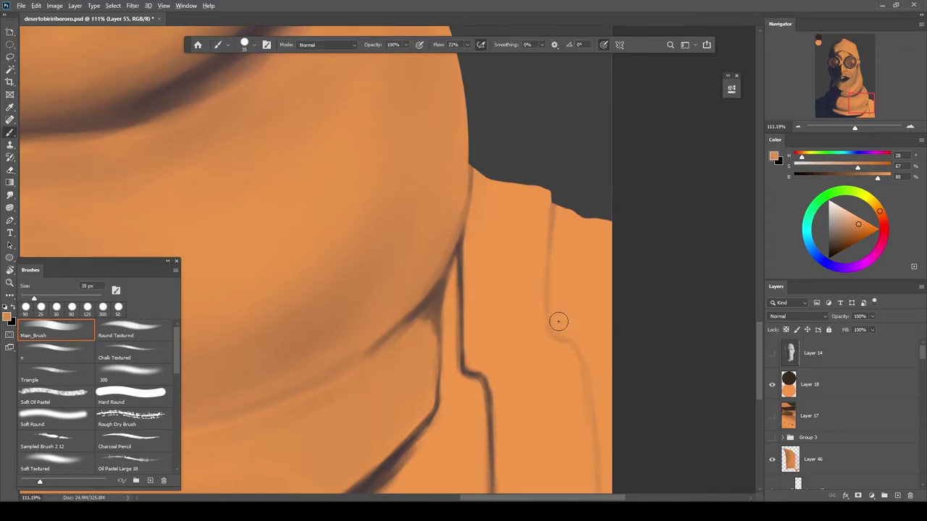
left_click(583, 228, "alt")
Shade the narrow strip between the scarf and the inner coat edge with sampled brown at 80 px
left_click(456, 336, "alt")
left_click_drag(460, 299, 450, 394)
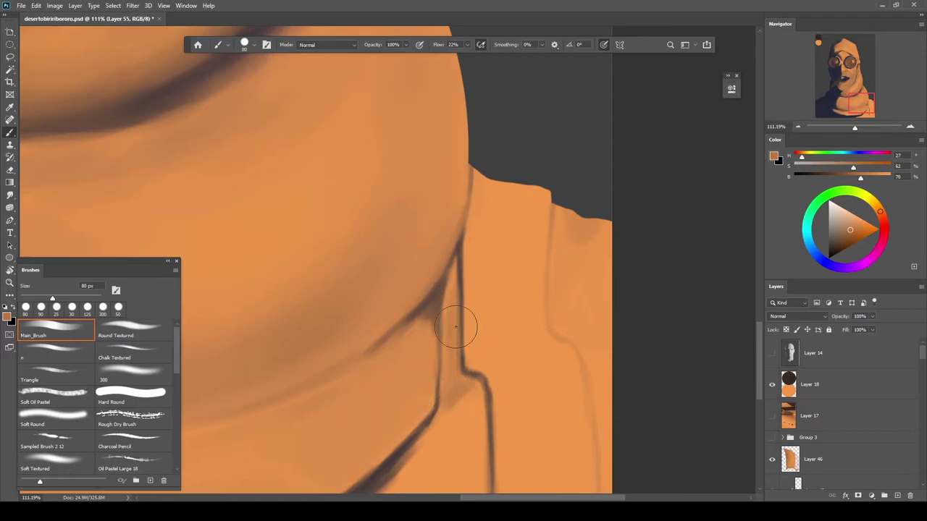
left_click(446, 407, "alt")
left_click_drag(467, 309, 429, 305)
left_click(497, 278, "alt")
Block in a soft diagonal fold on the coat below the scarf with a larger brush and sampled coat colours
key("[")
key("]")
key("]")
key("]")
key("]")
mouse_move(503, 323)
left_mouse_down()
mouse_move(460, 356)
mouse_move(480, 363)
left_mouse_up()
left_click(507, 361, "alt")
left_click(543, 265, "alt")
mouse_move(527, 292)
left_mouse_down()
mouse_move(554, 283)
mouse_move(542, 290)
mouse_move(548, 256)
mouse_move(531, 408)
left_mouse_up()
Refine the diagonal coat fold beside the inner edge line with smaller strokes, blending its edges with sampled orange tones
key("[")
key("[")
key("[")
key("[")
key("[")
key("[")
key("[")
left_click_drag(545, 319, 538, 384)
mouse_move(547, 269)
left_mouse_down()
mouse_move(527, 291)
mouse_move(535, 343)
mouse_move(527, 277)
left_mouse_up()
left_click_drag(545, 367, 597, 291)
mouse_move(571, 309)
left_mouse_down()
mouse_move(602, 272)
mouse_move(584, 365)
left_mouse_up()
left_click(580, 303, "alt")
mouse_move(598, 332)
left_mouse_down()
mouse_move(556, 322)
mouse_move(569, 348)
mouse_move(497, 321)
left_mouse_up()
left_click(553, 312, "alt")
left_click_drag(588, 297, 661, 287)
left_click(507, 393, "alt")
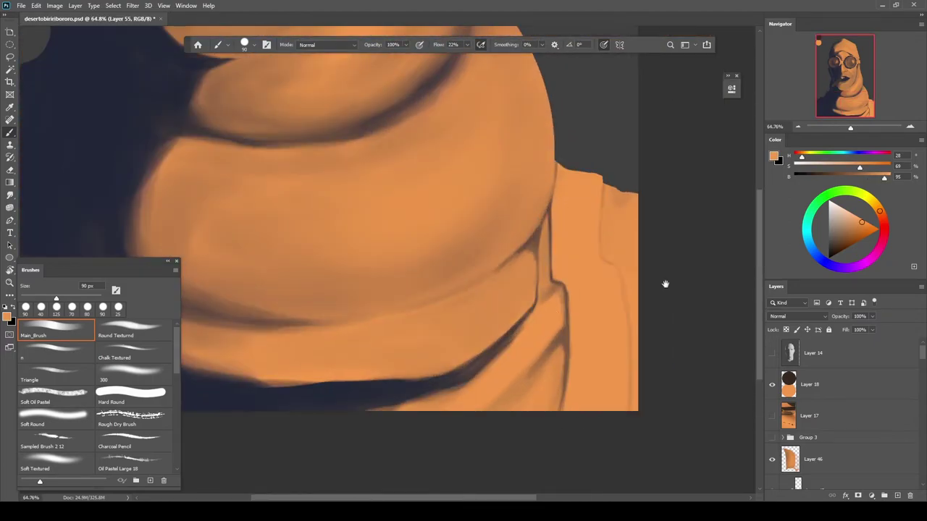
Paint a small crease at the shoulder's outer edge with brown and sampled light orange at 90 px
left_click_drag(536, 360, 556, 310)
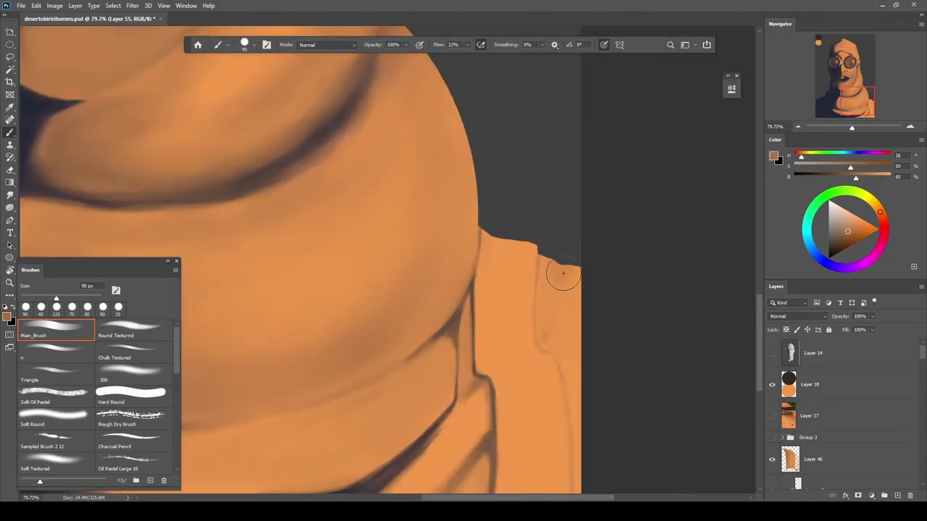
left_click(552, 297, "alt")
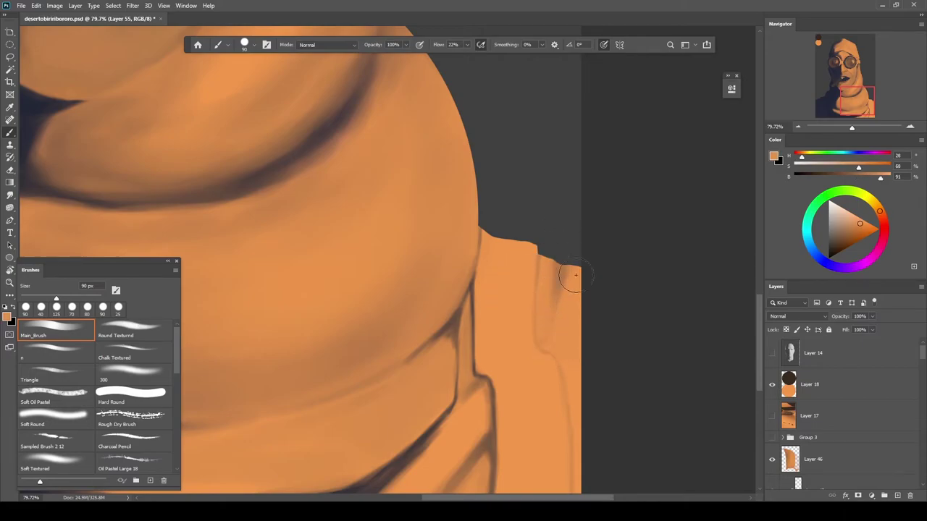
left_click_drag(576, 277, 567, 325)
Shade the coat panel between the inner and outer folds with sampled orange-brown at 200 px
left_click(504, 359, "alt")
key("bracketright")
key("bracketright")
key("bracketright")
key("bracketright")
key("bracketright")
mouse_move(565, 204)
left_mouse_down()
mouse_move(555, 293)
mouse_move(532, 319)
left_mouse_up()
left_click(546, 272, "alt")
left_click(560, 318, "alt")
left_click_drag(552, 376, 575, 312)
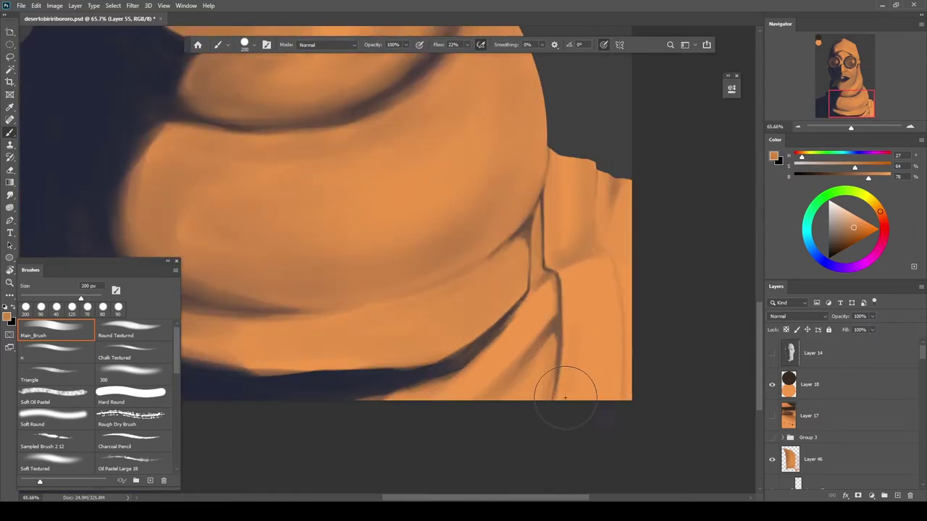
Blend the coat's lower panel and shoulder shading with sampled tones at 200 px, and save the document
left_click(576, 309, "alt")
left_click_drag(587, 263, 606, 314)
mouse_move(580, 332)
left_mouse_down()
mouse_move(561, 335)
mouse_move(557, 253)
left_mouse_up()
key("ctrl+s")
left_click_drag(548, 327, 577, 327)
left_click(607, 207, "alt")
left_click_drag(599, 214, 644, 216)
Strengthen the bend of the outer coat fold line with brown at 30 px
key("bracketleft")
key("bracketleft")
key("bracketleft")
key("bracketleft")
key("bracketleft")
key("bracketleft")
key("bracketleft")
key("bracketleft")
key("bracketleft")
key("bracketleft")
key("bracketleft")
key("bracketleft")
key("bracketleft")
left_click_drag(591, 309, 581, 299)
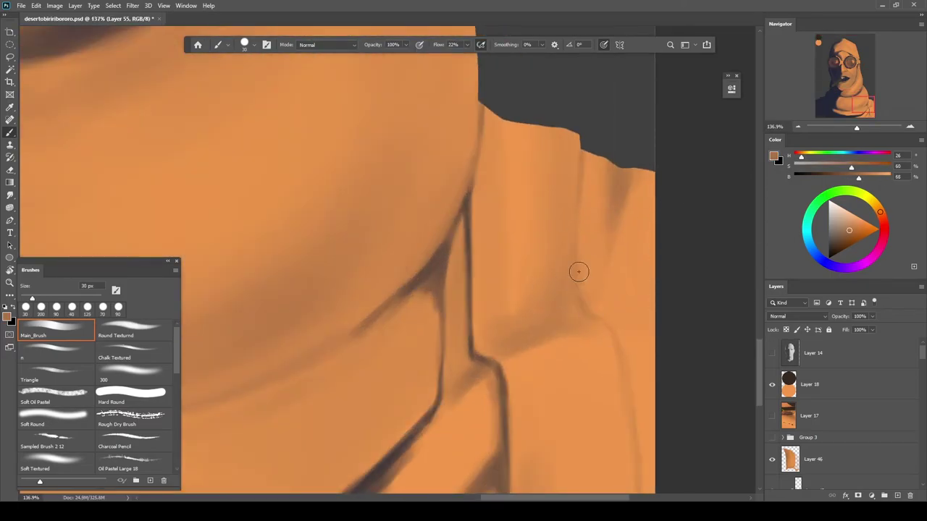
Touch up the shadow beneath the scarf with a sampled dark blue at 200 px
scroll(635, 373, "down", 6)
key("bracketright")
key("bracketright")
key("bracketright")
key("bracketright")
key("bracketright")
key("bracketright")
key("bracketright")
key("bracketright")
key("bracketright")
key("bracketright")
key("bracketright")
scroll(641, 254, "up", 3)
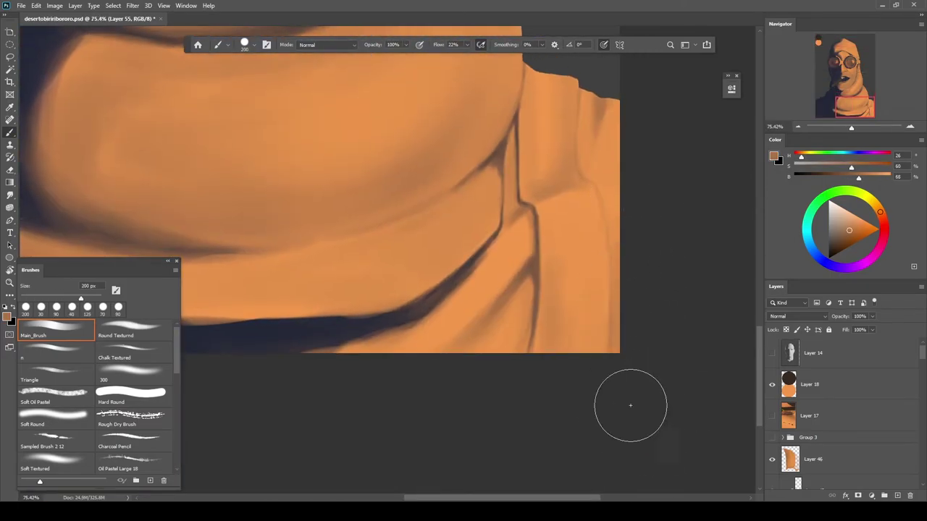
left_click_drag(418, 340, 309, 348)
left_click_drag(310, 335, 464, 320)
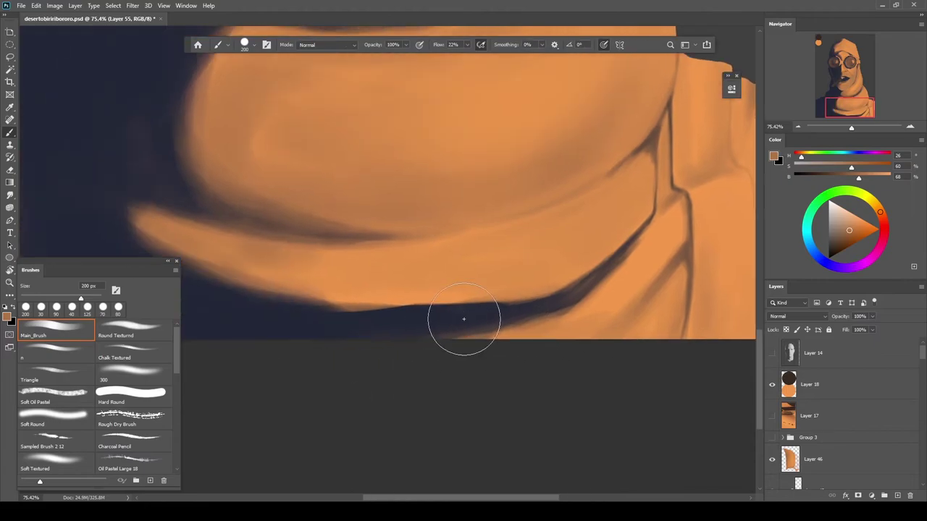
left_click(435, 329, "alt")
scroll(442, 333, "down", 6)
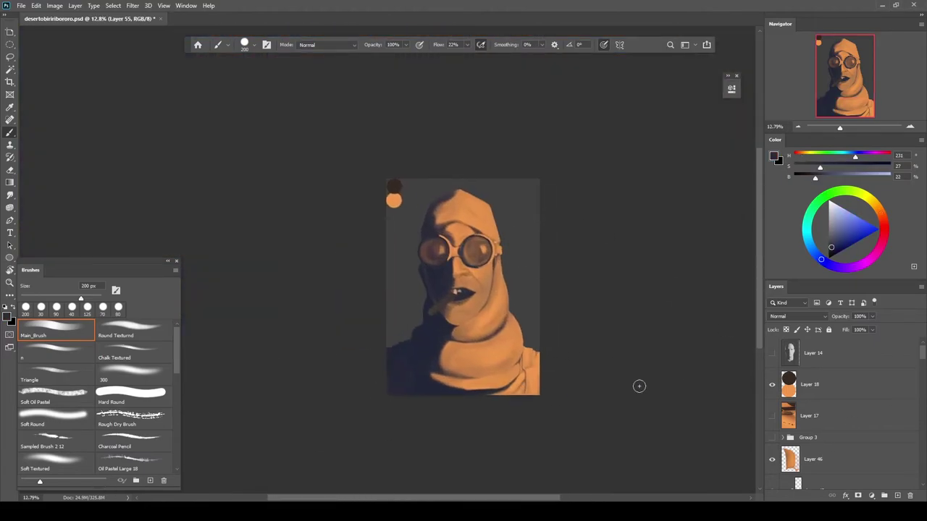
Add a new layer above Layer 46 and sample a dark brown from the scarf's shadow edge
left_click(828, 461)
key("ctrl+shift+alt+n")
left_click_drag(484, 293, 548, 288)
left_click_drag(492, 264, 558, 261)
left_click(380, 319, "alt")
left_click_drag(383, 356, 561, 162)
Draw dashed weave lines on the shadow side of the middle scarf fold with Sampled Brush 2 12, at 20 to 35 px
key("bracketleft")
key("bracketleft")
key("bracketleft")
key("bracketleft")
key("bracketleft")
key("bracketleft")
key("bracketleft")
key("bracketleft")
key("bracketleft")
key("bracketleft")
key("bracketleft")
key("bracketleft")
key("bracketleft")
key("bracketleft")
key("bracketleft")
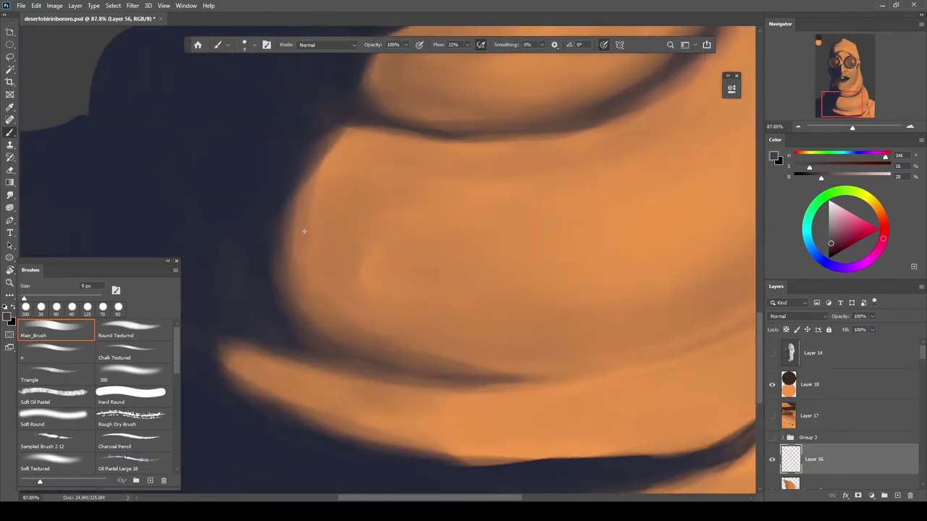
left_click(45, 439)
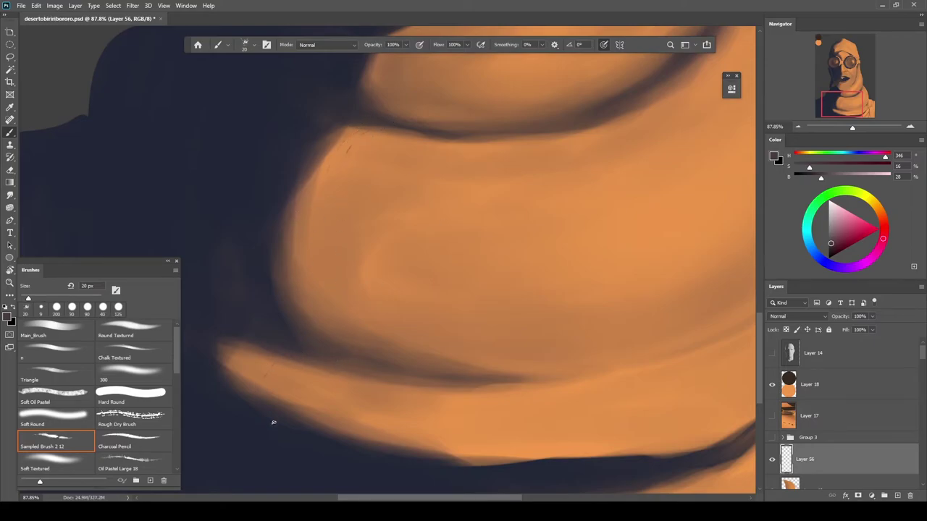
left_click_drag(334, 340, 342, 323)
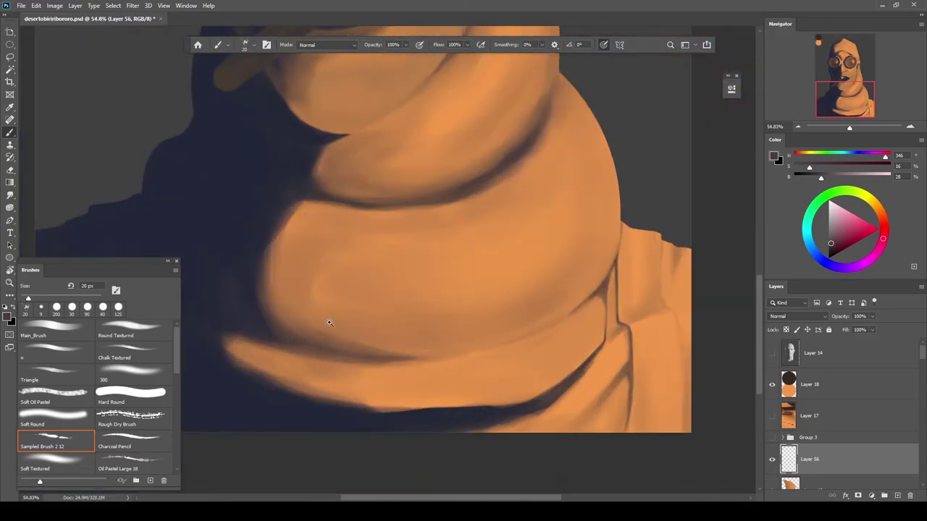
scroll(324, 221, "down", 4)
scroll(337, 394, "up", 2)
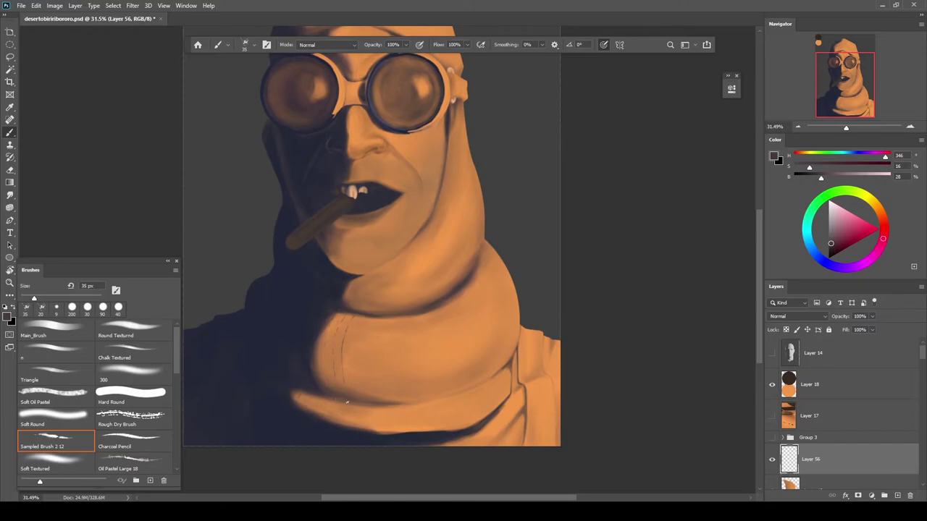
Draw dashed weave lines across the shoulder end of the lower scarf fold at 35 px, undoing misplaced strokes
scroll(501, 434, "up", 6)
mouse_move(530, 223)
left_mouse_down()
mouse_move(522, 325)
mouse_move(524, 291)
left_mouse_up()
key("ctrl+z")
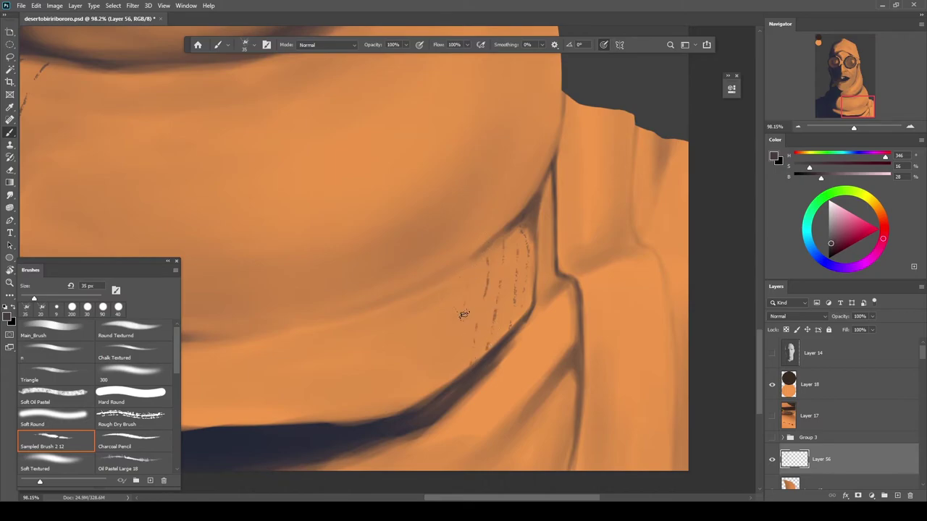
left_click_drag(449, 378, 484, 319)
left_click_drag(486, 220, 462, 338)
mouse_move(467, 233)
left_mouse_down()
mouse_move(439, 348)
mouse_move(466, 316)
left_mouse_up()
key("ctrl+z")
key("ctrl+z")
Continue the dashed weave lines along the middle of the lower scarf fold, undoing the last stray strokes
left_click_drag(399, 328, 456, 323)
left_click_drag(474, 287, 452, 343)
mouse_move(505, 279)
left_mouse_down()
mouse_move(459, 282)
mouse_move(569, 273)
left_mouse_up()
left_click_drag(520, 200, 457, 370)
left_click_drag(478, 204, 418, 369)
left_click_drag(437, 212, 532, 139)
left_click_drag(465, 167, 422, 310)
left_click_drag(444, 157, 394, 299)
left_click_drag(400, 170, 354, 308)
left_click_drag(325, 258, 429, 283)
mouse_move(464, 179)
left_mouse_down()
mouse_move(405, 304)
mouse_move(481, 181)
left_mouse_up()
key("ctrl+z")
key("ctrl+z")
Extend the dashed weave lines along the lower scarf fold to its shadowed tip
left_click_drag(428, 316, 497, 170)
left_click_drag(436, 165, 400, 341)
left_click_drag(399, 354, 420, 381)
left_click_drag(426, 192, 384, 333)
left_click_drag(368, 189, 320, 319)
left_click_drag(327, 176, 272, 322)
left_click_drag(347, 359, 302, 361)
scroll(401, 255, "up", 3)
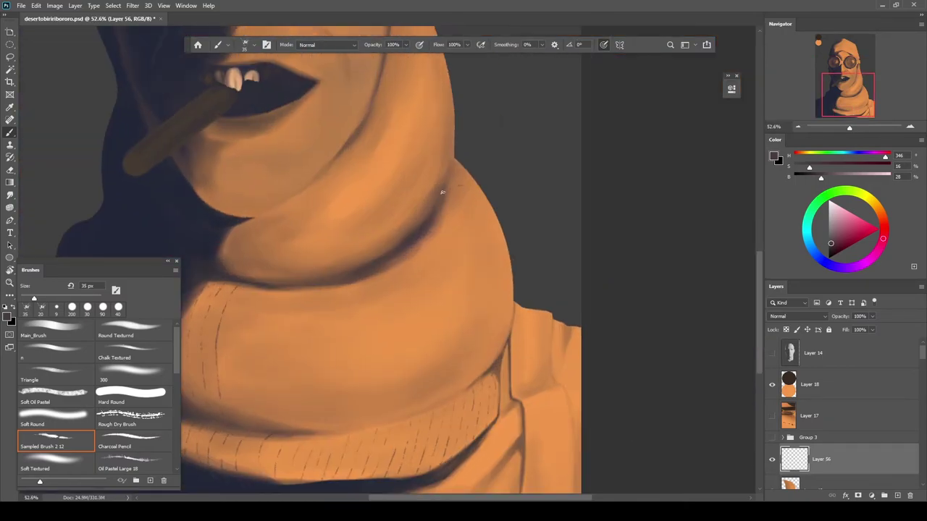
Add curved dashed weave lines on the shoulder side and the shadow side of the middle scarf fold at 35 px
scroll(441, 191, "up", 2)
scroll(518, 290, "down", 4)
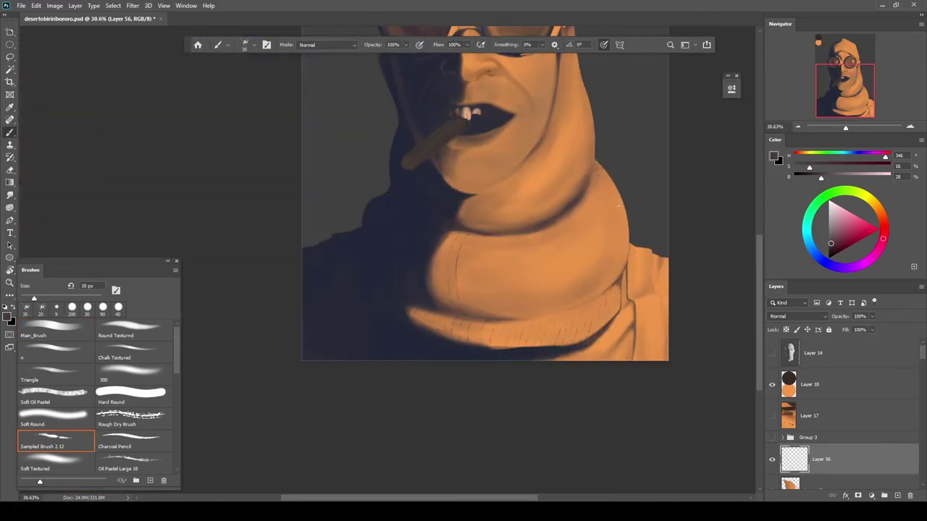
scroll(521, 291, "up", 2)
scroll(465, 245, "down", 4)
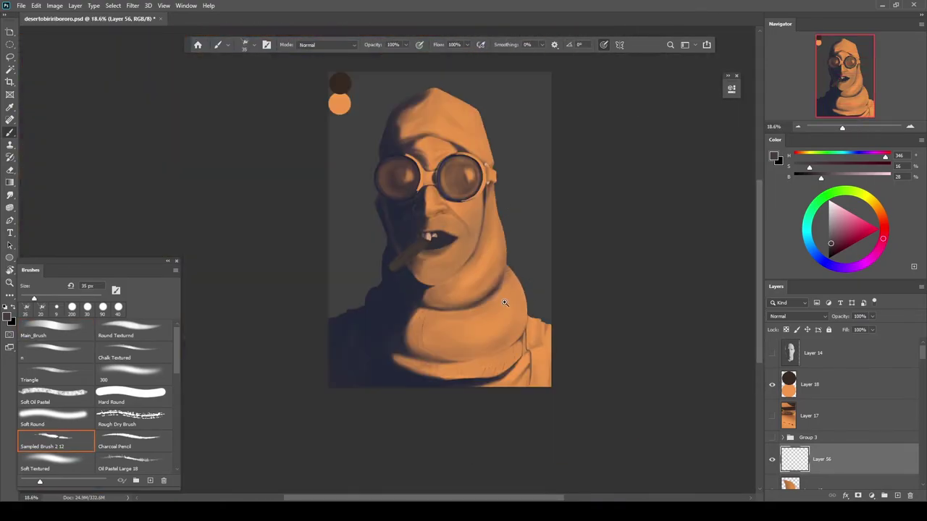
scroll(491, 201, "up", 2)
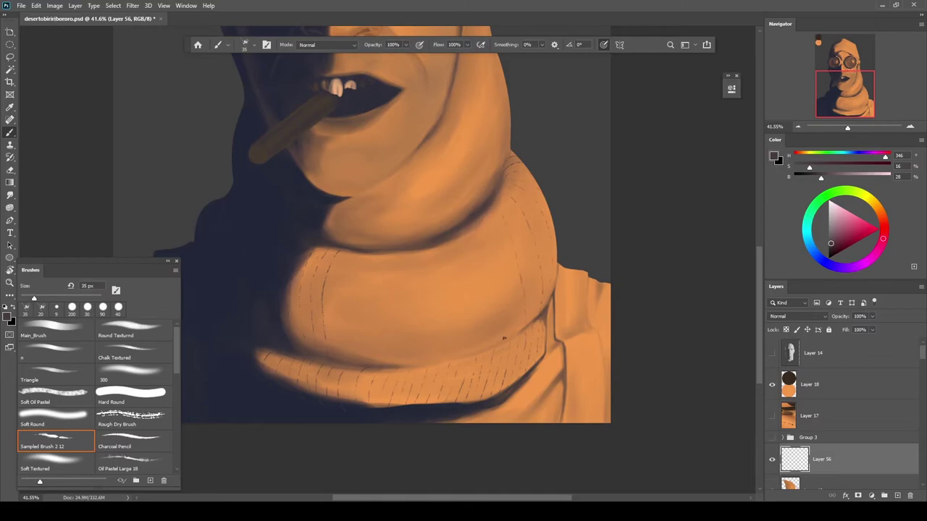
scroll(484, 205, "up", 2)
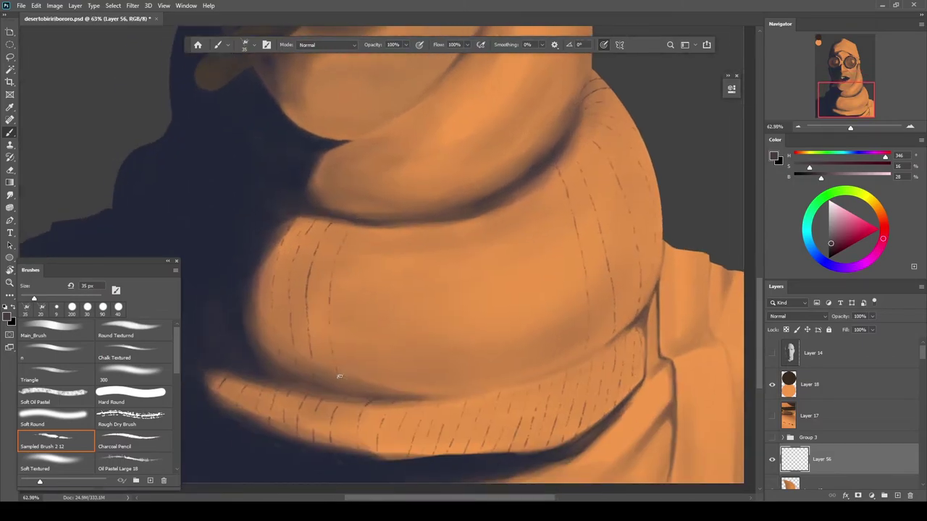
Add more dashed weave lines at the shadow end of the middle and upper scarf folds
scroll(358, 246, "up", 3)
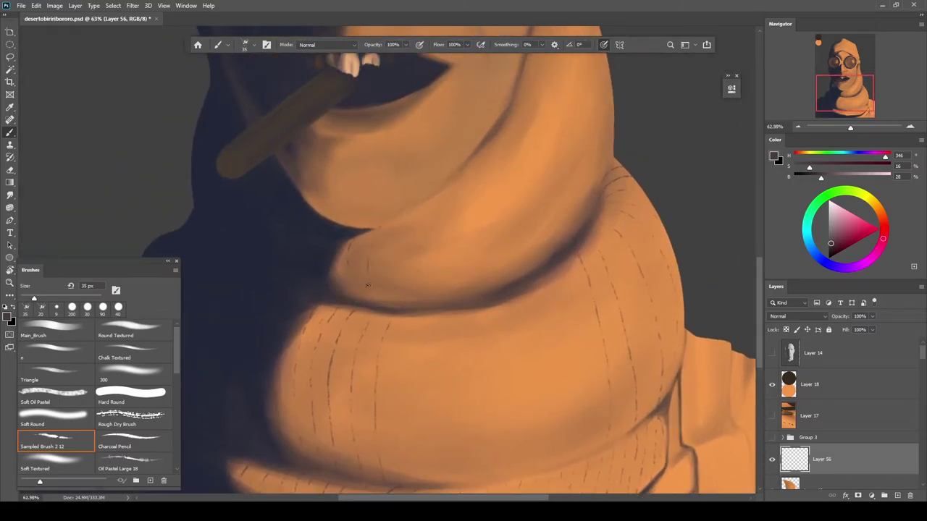
scroll(443, 239, "down", 4)
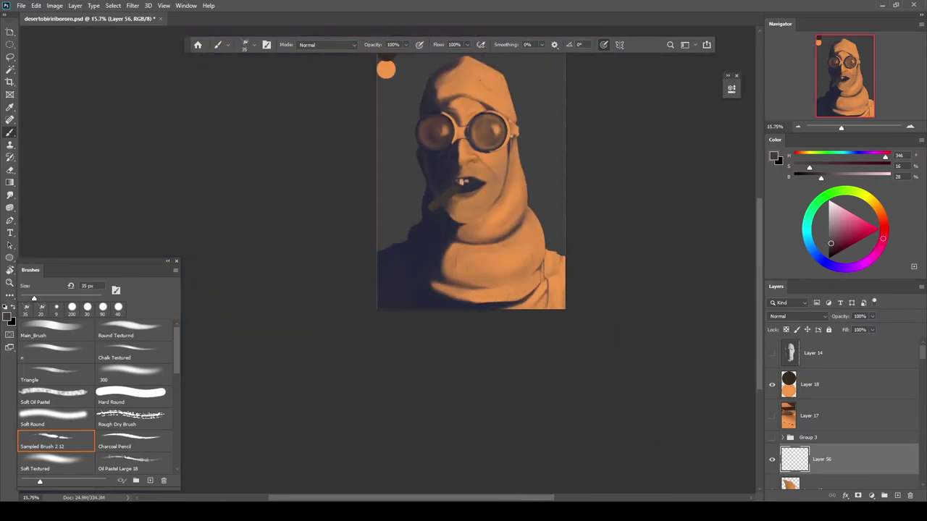
scroll(543, 218, "up", 2)
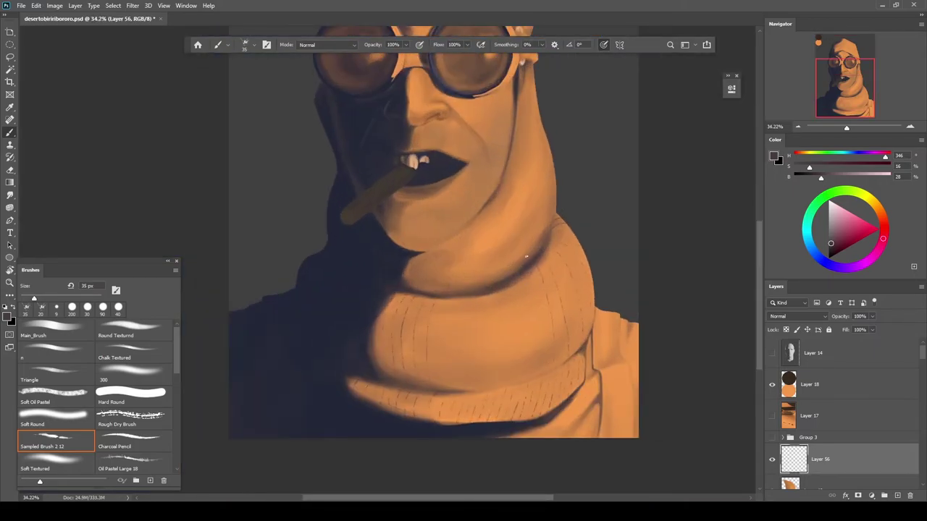
Paint dashed weave lines down the lit side of the hood beside the cheek, using the 35 px sampled brush
scroll(554, 208, "up", 3)
key("e")
left_click_drag(488, 246, 486, 203)
key("b")
key("e")
key("b")
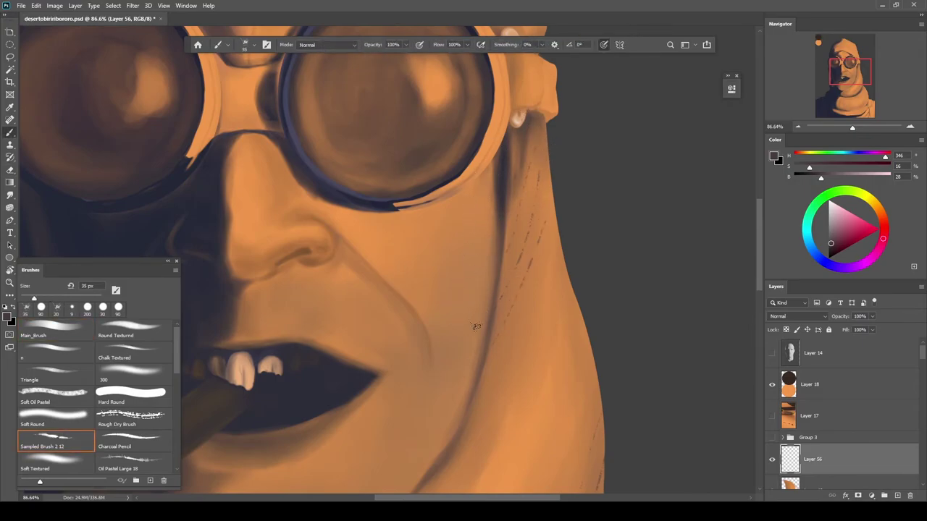
left_click_drag(462, 348, 472, 223)
left_click_drag(556, 98, 475, 297)
left_click_drag(569, 164, 486, 301)
left_click_drag(446, 362, 560, 226)
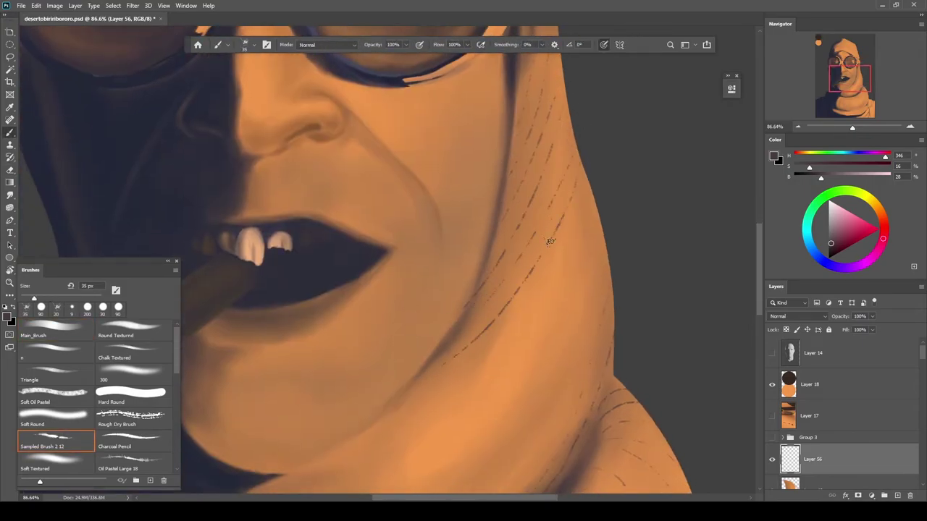
Carry the dashed weave lines around the upper scarf fold under the chin, following its curve
scroll(452, 367, "down", 3)
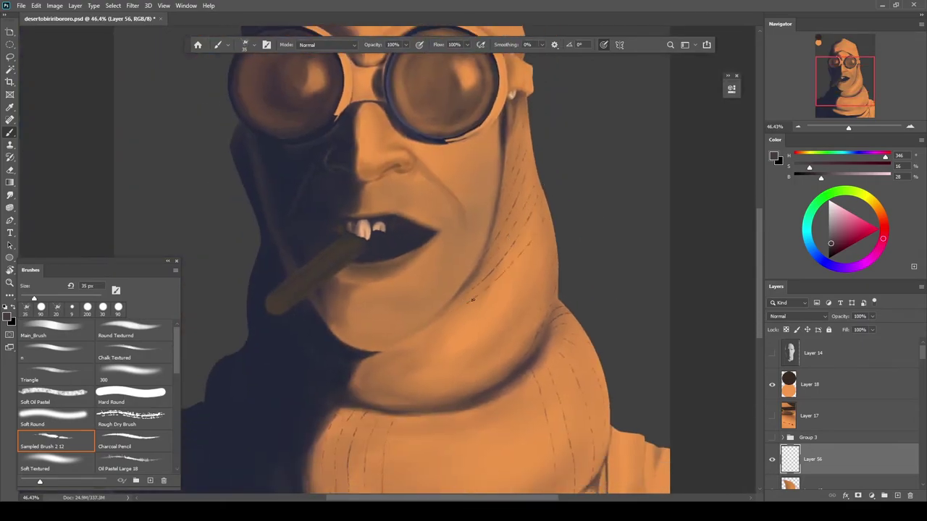
scroll(490, 289, "up", 2)
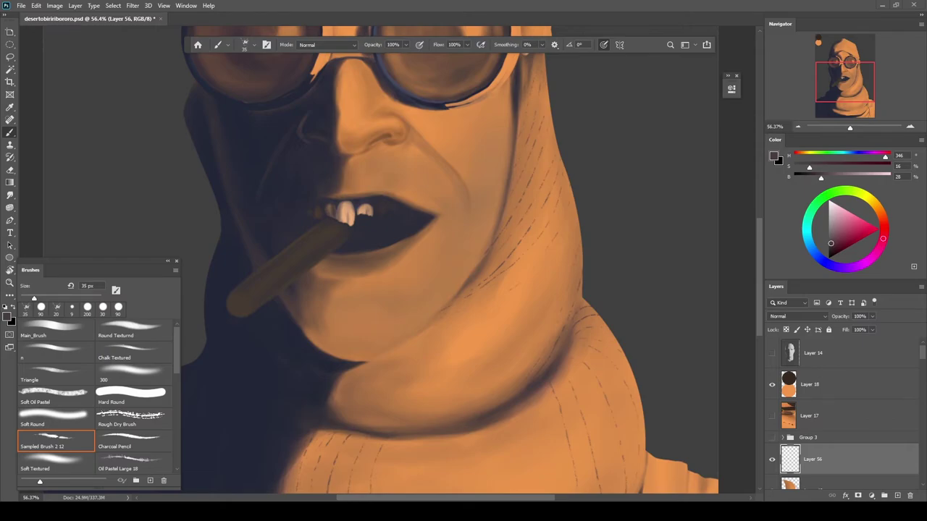
key("e")
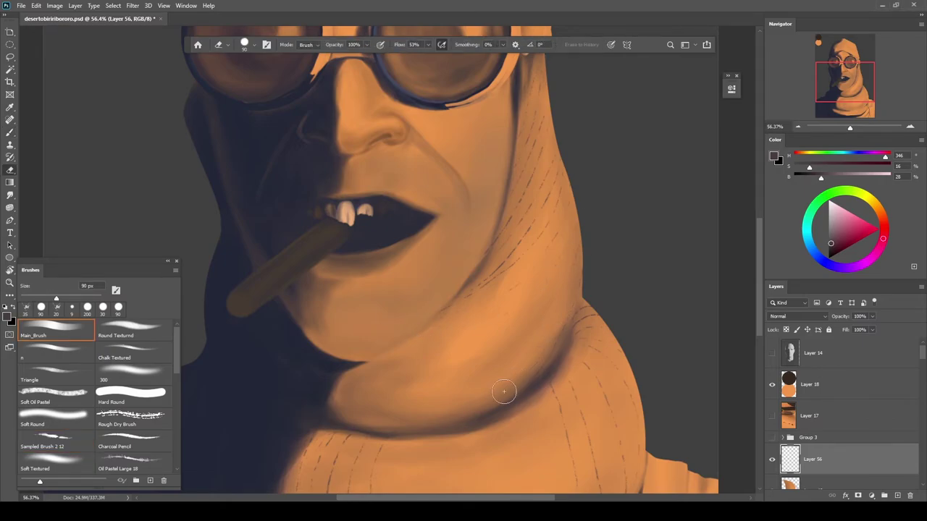
key("b")
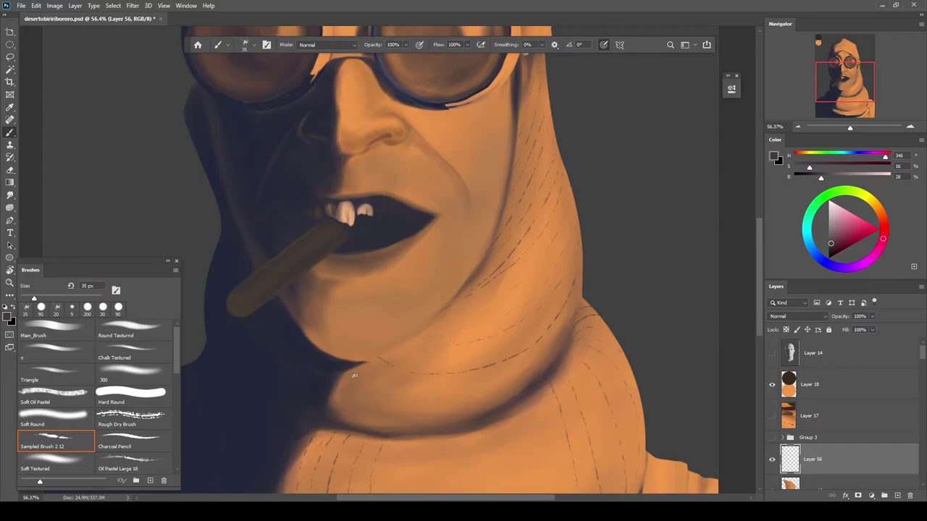
key("e")
key("b")
Add dashed weave lines from the hood's peak to its brow edge on the side next to the shadow
scroll(422, 406, "down", 10)
scroll(425, 394, "up", 5)
scroll(405, 217, "up", 4)
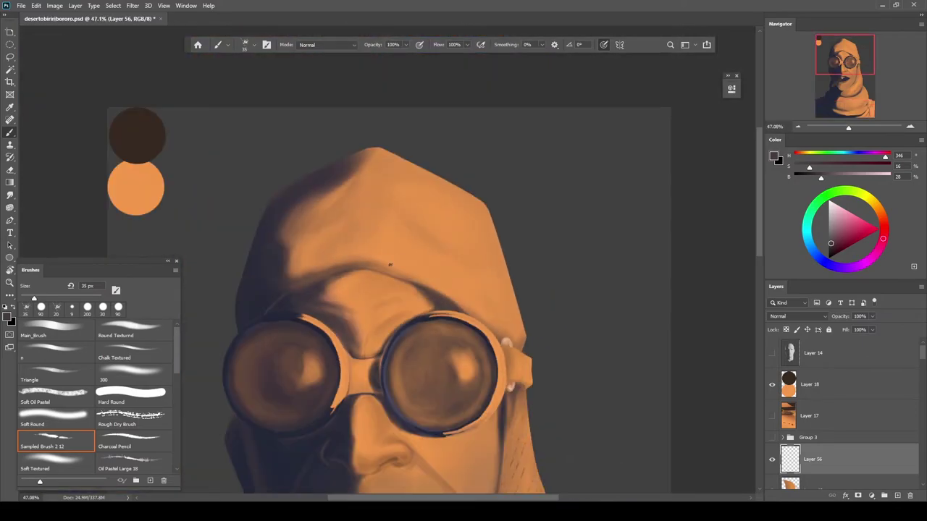
scroll(354, 301, "up", 5)
left_click_drag(377, 132, 393, 87)
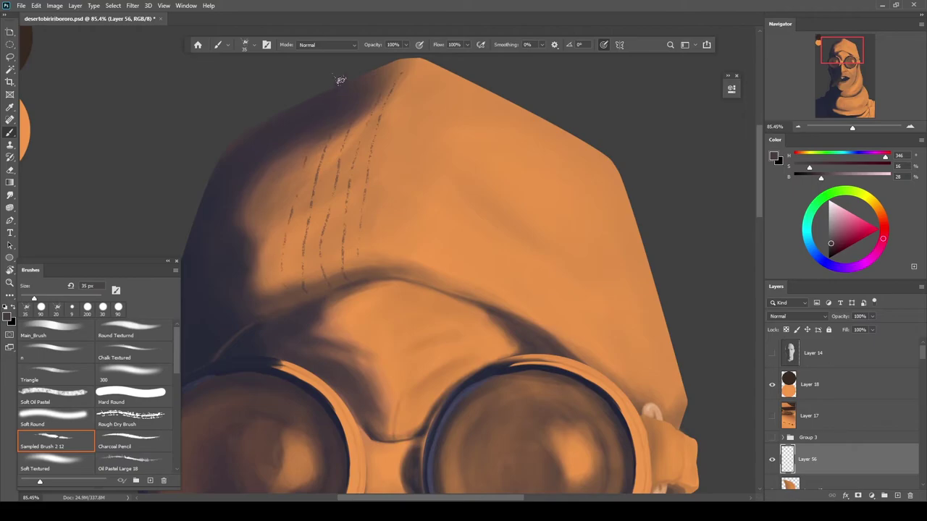
Fill the centre of the middle scarf fold with vertical dashed weave lines at 35 px
scroll(275, 161, "down", 5)
scroll(442, 327, "up", 5)
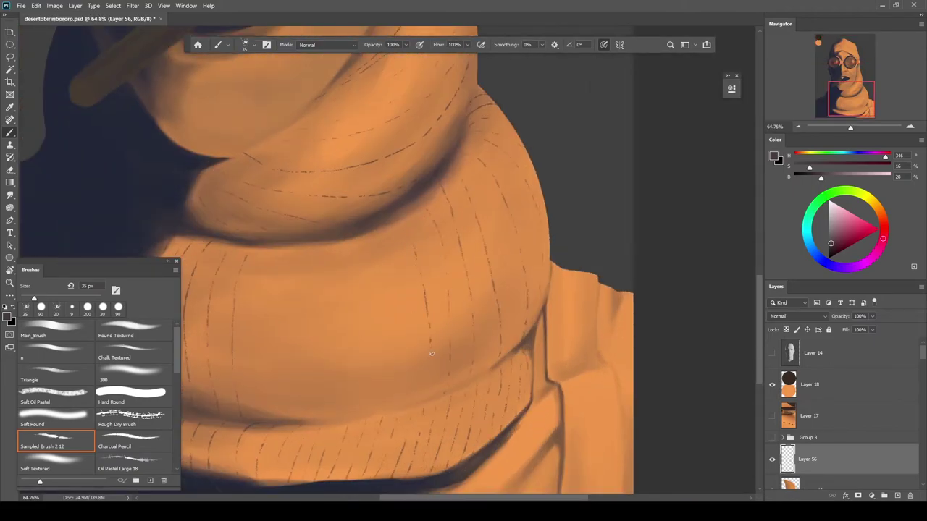
left_click_drag(370, 346, 430, 330)
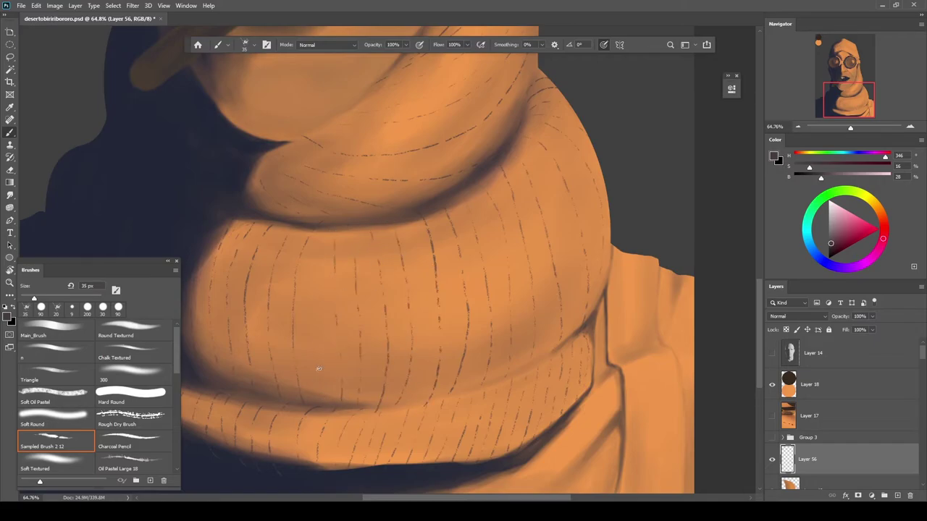
Paint dashed weave lines across the middle of the hood and along its lit outer edge
scroll(322, 387, "down", 5)
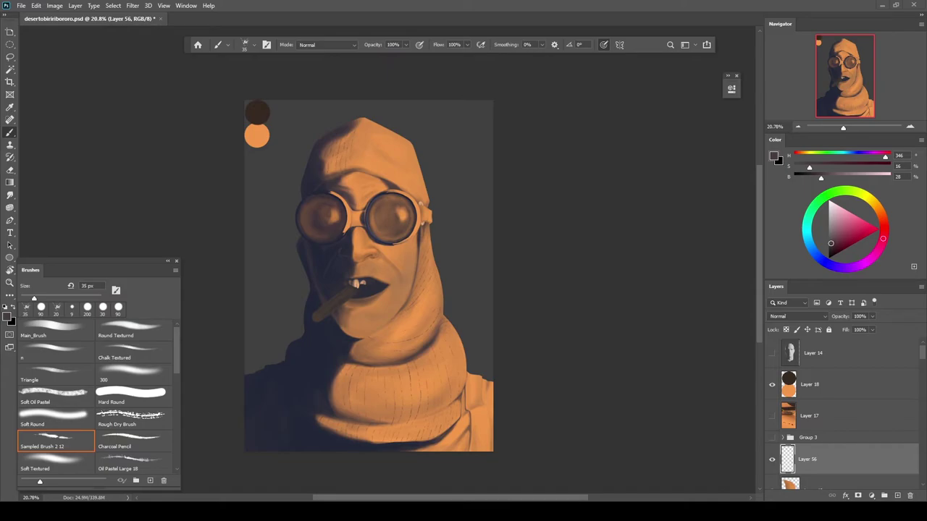
left_click_drag(468, 499, 445, 499)
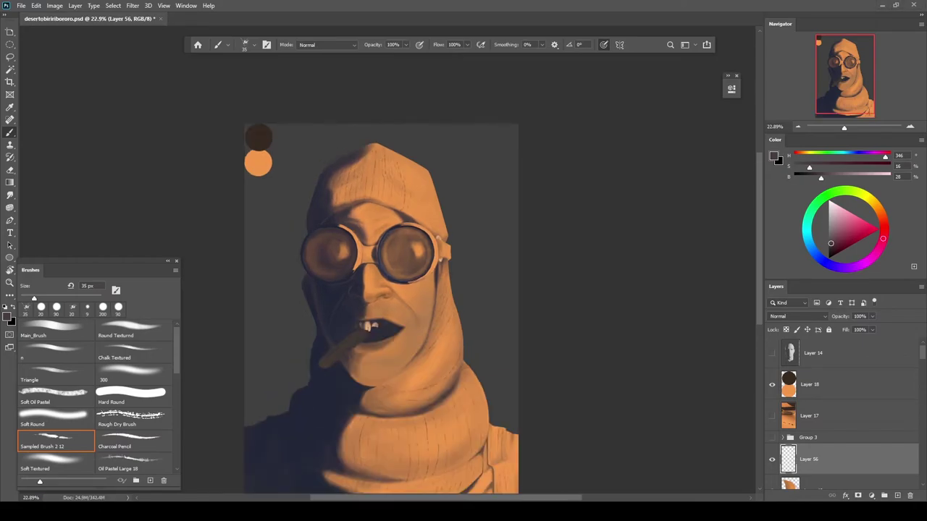
scroll(425, 203, "up", 7)
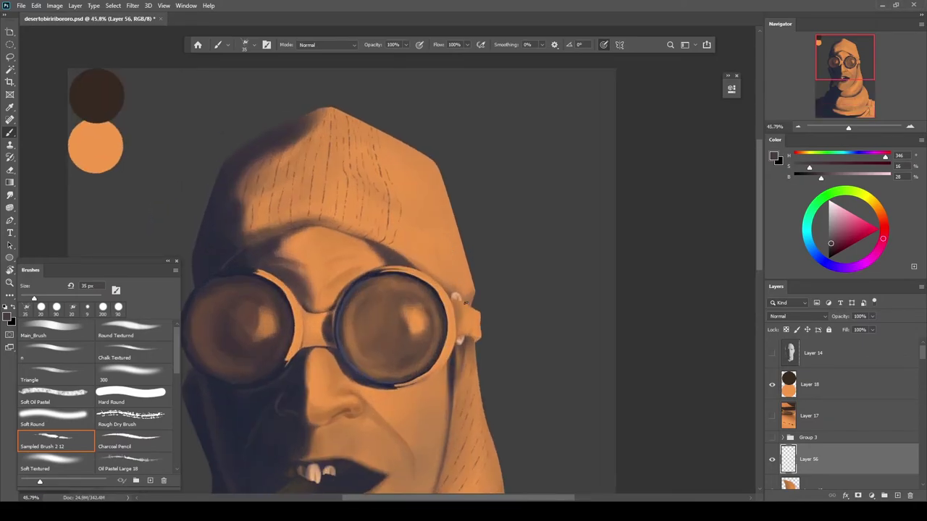
scroll(448, 212, "up", 5)
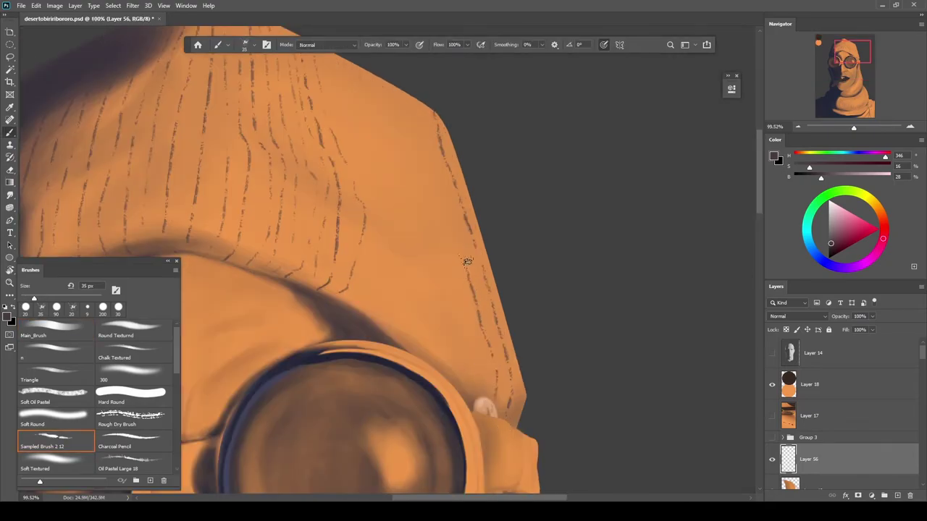
Fill the rest of the hood's lit side with dashed weave lines down to the goggle rim, erasing stray marks
scroll(469, 273, "down", 3)
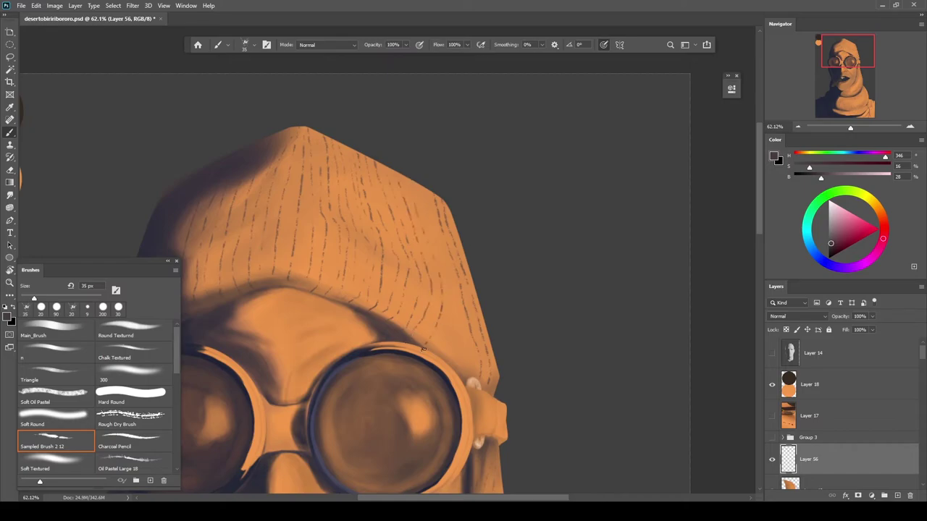
scroll(434, 217, "up", 4)
key("e")
key("b")
key("e")
key("b")
scroll(489, 298, "down", 4)
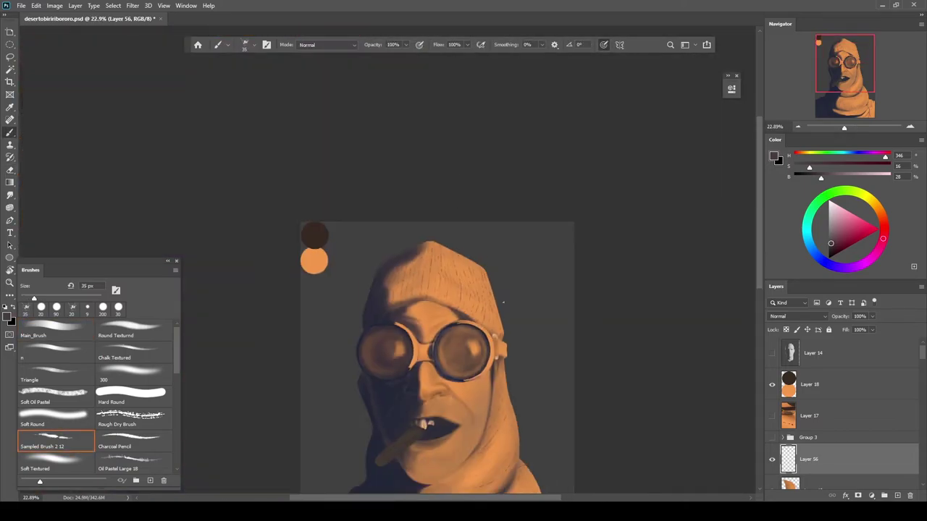
scroll(501, 300, "up", 3)
key("e")
left_click_drag(500, 267, 515, 317)
key("b")
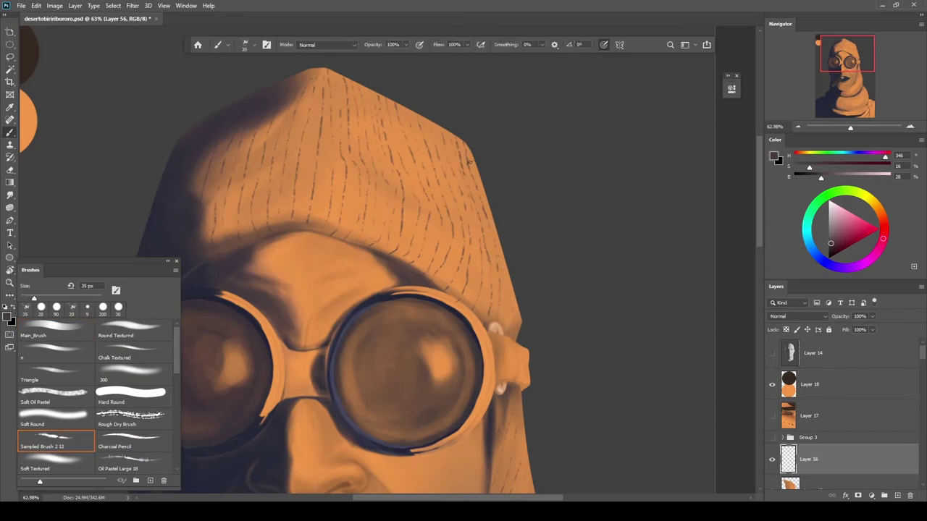
Soften the ends of the weave lines along the hood's brow edge with the Soft Textured eraser at 20 and 60 px
scroll(517, 329, "up", 4)
key("e")
key("b")
key("e")
left_click(68, 469)
scroll(394, 244, "up", 3)
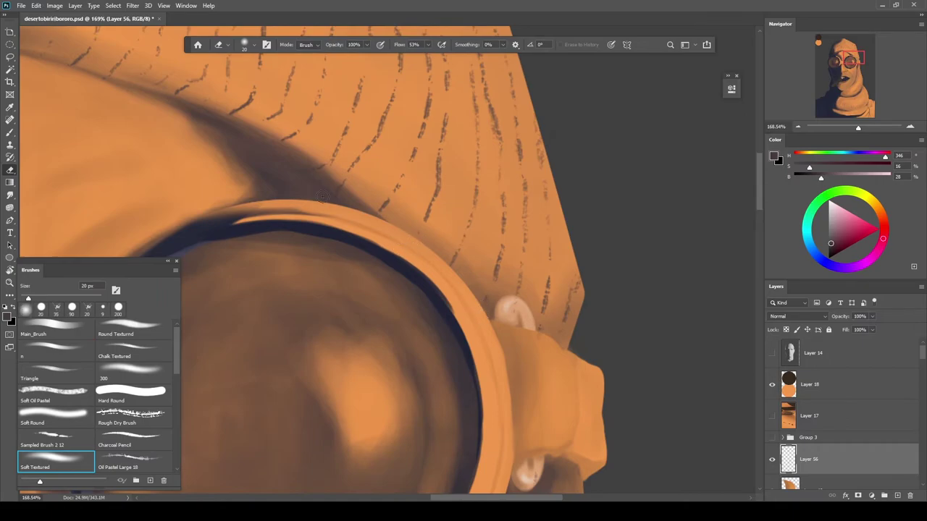
left_click_drag(92, 74, 399, 257)
left_click_drag(334, 250, 462, 250)
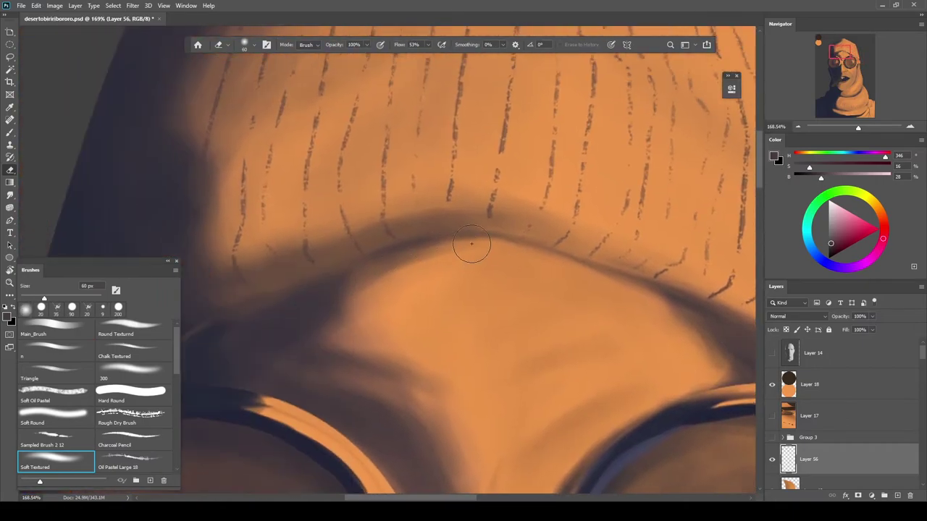
left_click_drag(316, 303, 217, 304)
Erase and fade the dashed weave lines where the scarf meets the cheek and jaw, using the 60 px Soft Textured eraser
left_click_drag(365, 460, 449, 460)
left_click_drag(344, 481, 383, 352)
left_click_drag(507, 253, 462, 282)
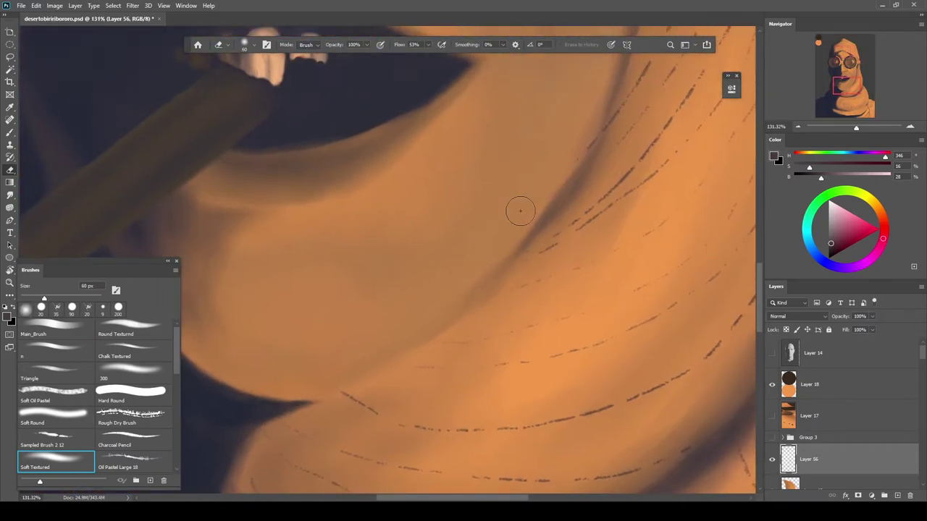
left_click_drag(558, 152, 473, 286)
left_click_drag(523, 138, 458, 322)
left_click_drag(487, 137, 406, 347)
mouse_move(408, 200)
left_mouse_down()
mouse_move(626, 215)
mouse_move(409, 193)
left_mouse_up()
Load the Ellipse 1 silhouette as a selection, deselect it, and clean up the weave lines around the coat with the eraser
left_click_drag(594, 220, 499, 220)
left_click_drag(923, 353, 923, 475)
left_click(791, 420, "ctrl")
key("l")
key("ctrl+d")
key("e")
left_click_drag(584, 282, 598, 283)
left_click_drag(584, 289, 555, 208)
left_click_drag(637, 435, 579, 196)
left_click_drag(648, 413, 590, 186)
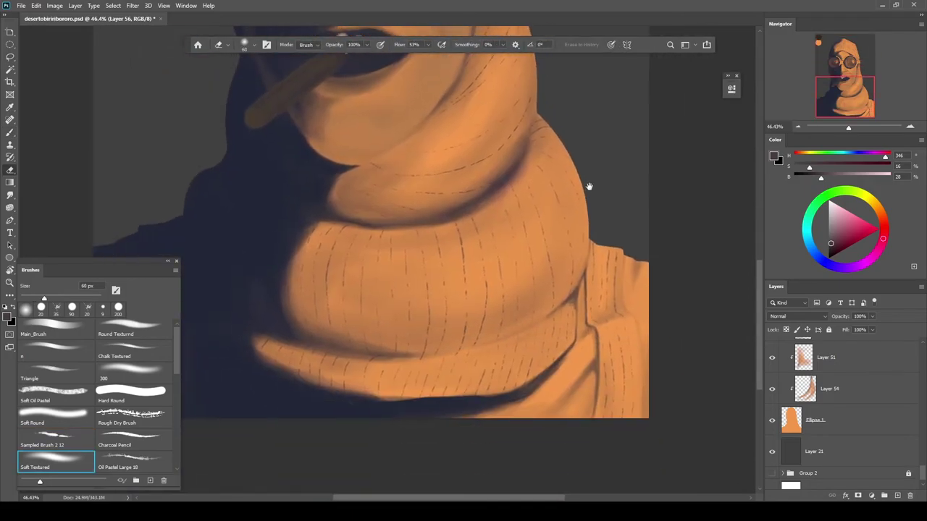
Erase weave lines spilling into the shadow below the lower scarf fold and at its tip at 60 px
left_click_drag(505, 415, 579, 415)
left_click_drag(260, 396, 395, 386)
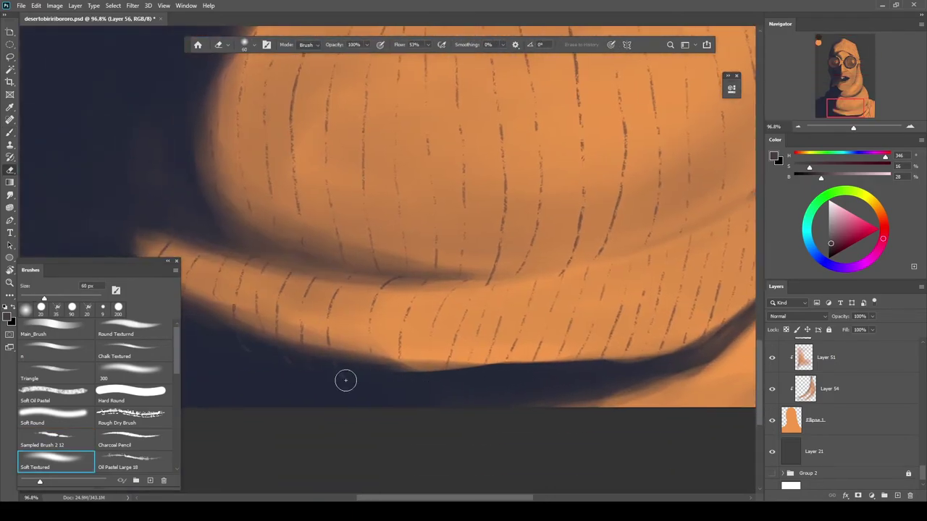
scroll(517, 388, "down", 6)
scroll(487, 334, "up", 7)
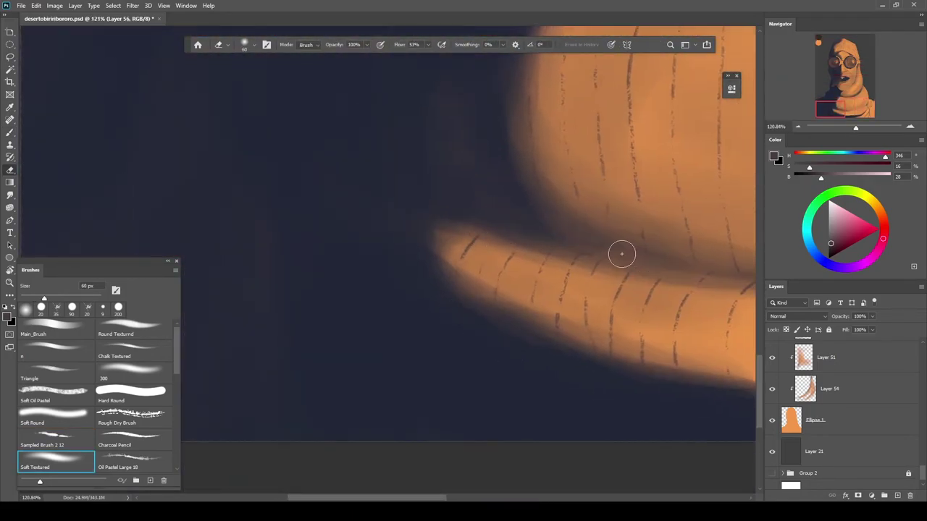
scroll(646, 261, "down", 6)
scroll(434, 331, "up", 4)
scroll(643, 338, "down", 5)
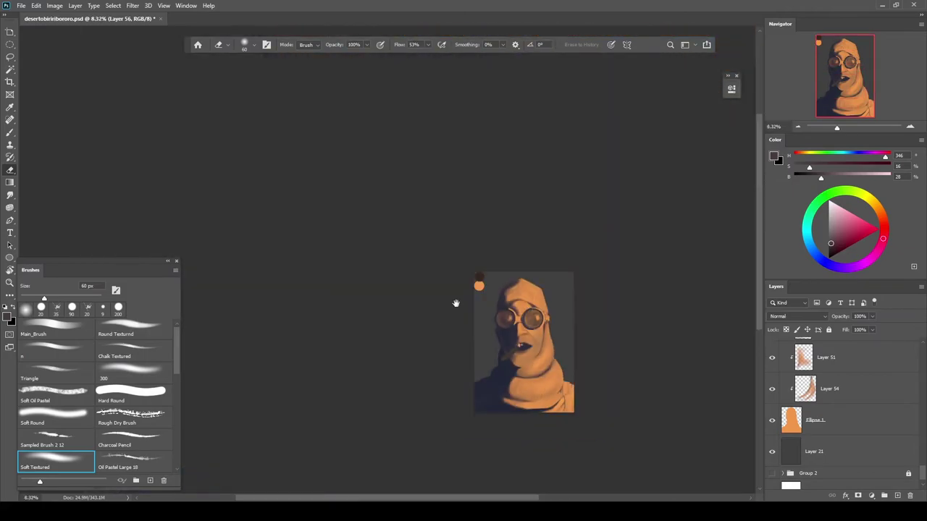
Enlarge the Soft Textured eraser to 150 px and check the weave lines across the hood and scarf
scroll(428, 383, "up", 6)
scroll(434, 249, "down", 5)
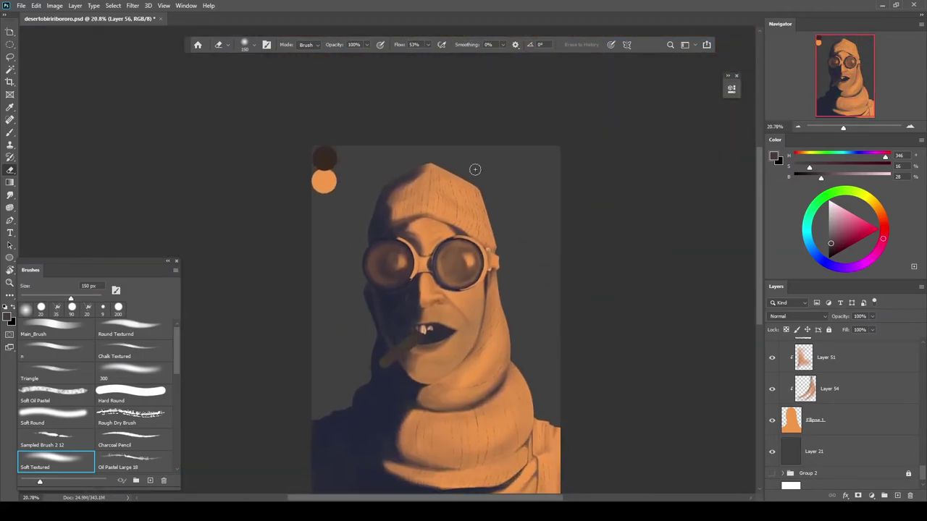
scroll(482, 353, "up", 6)
scroll(507, 318, "down", 5)
scroll(844, 413, "down", 1)
scroll(844, 413, "up", 10)
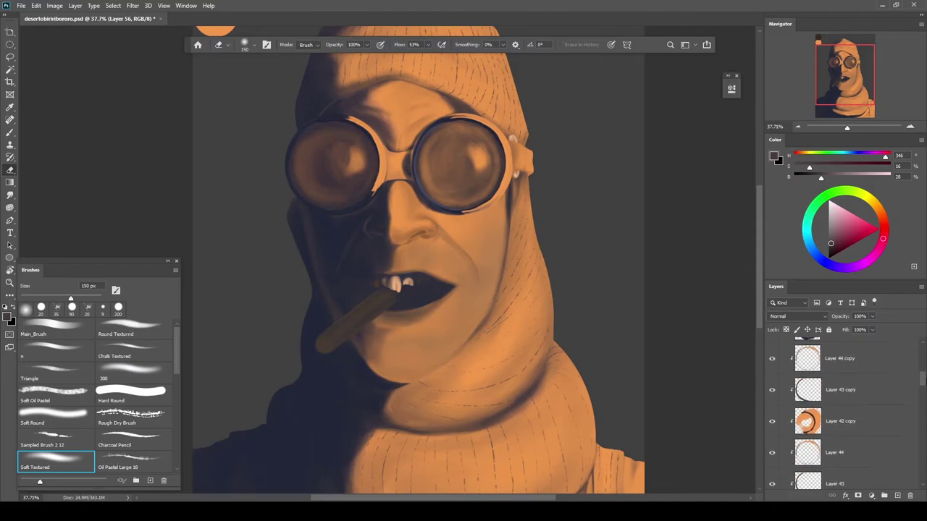
Create a new layer clipped to the weave lines and tint the shadow-side lines with sampled dark navy, using Soft Textured at 900 px
left_click(898, 495)
scroll(585, 289, "down", 3)
key("b")
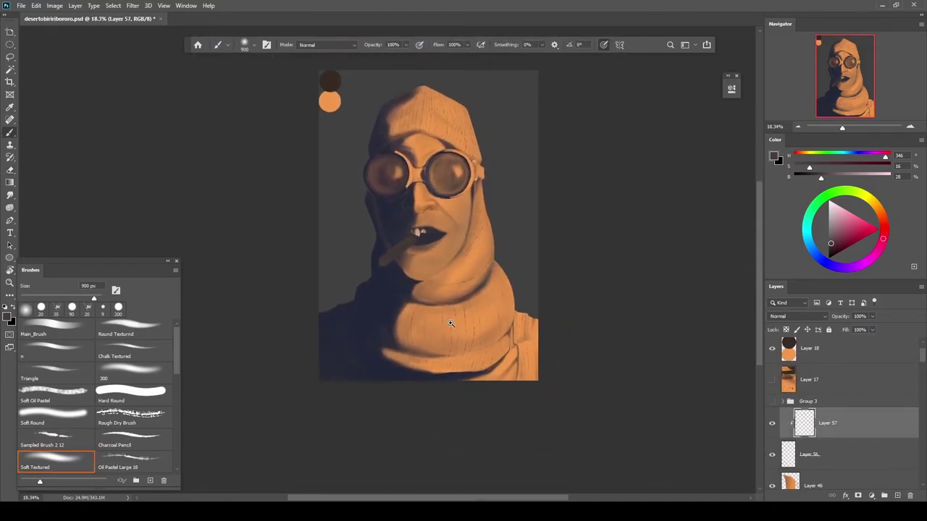
scroll(456, 322, "up", 5)
left_click(317, 271, "alt")
left_click_drag(319, 290, 336, 364)
scroll(466, 191, "down", 3)
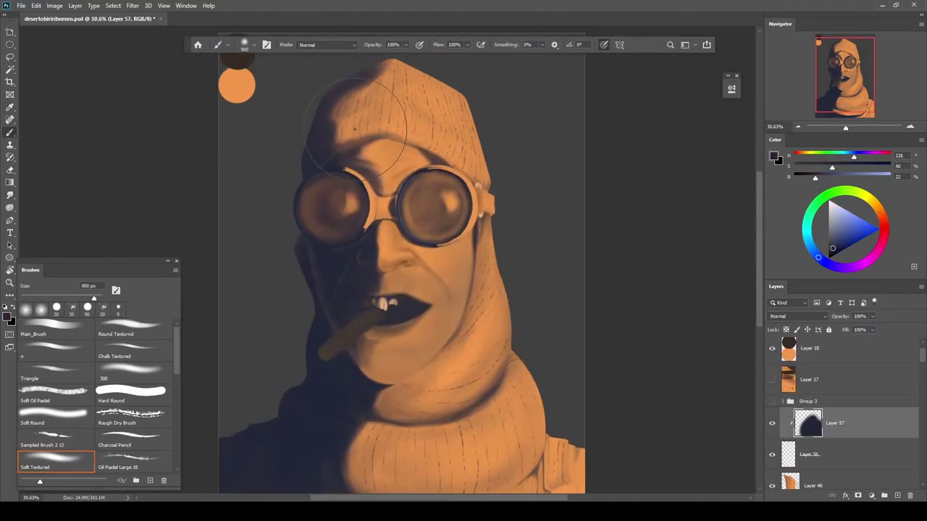
Sample the light orange and tint the weave lines on the lit part of the hood at 900 px
scroll(326, 131, "up", 5)
left_click(435, 210, "alt")
mouse_move(442, 224)
left_mouse_down()
mouse_move(533, 186)
mouse_move(448, 277)
mouse_move(422, 194)
left_mouse_up()
scroll(434, 187, "down", 6)
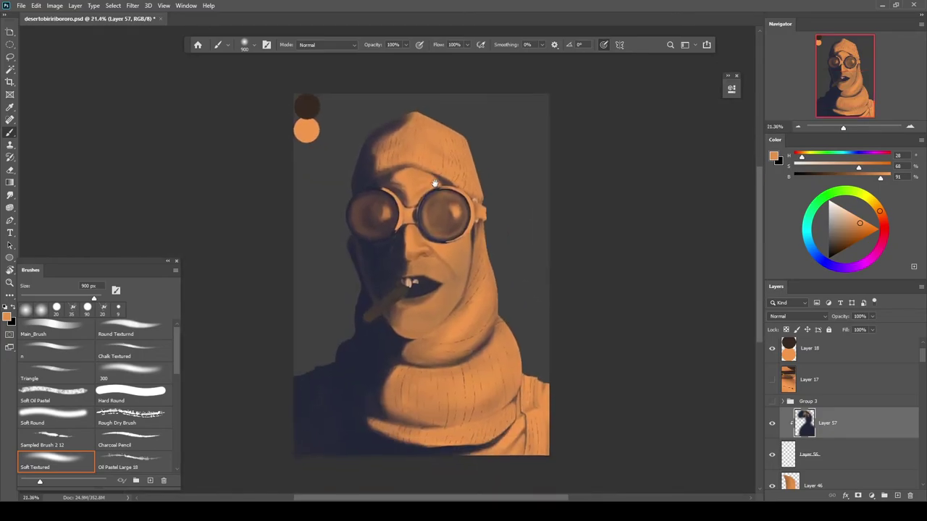
Blend more orange over the weave lines on the hood at 300 px and on the scarf at 1100 px
scroll(373, 155, "up", 5)
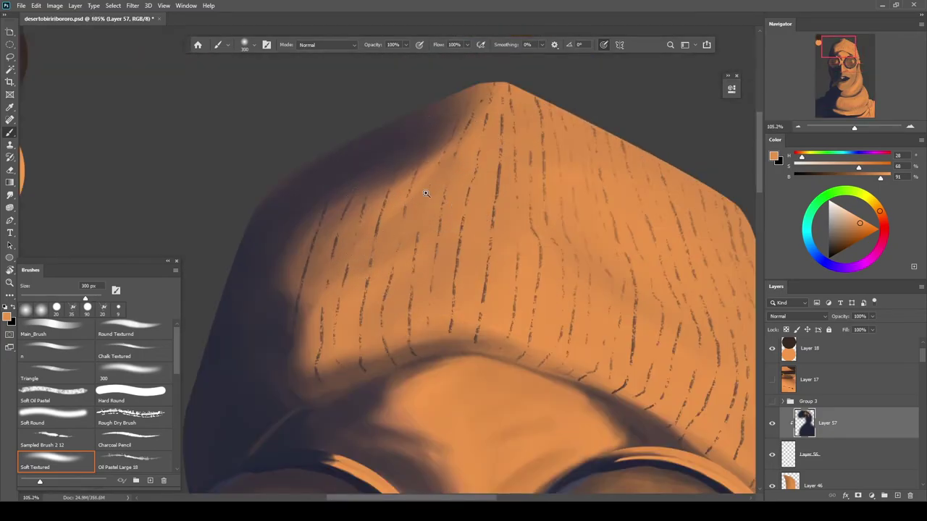
scroll(462, 191, "down", 5)
scroll(474, 197, "up", 2)
scroll(507, 228, "down", 3)
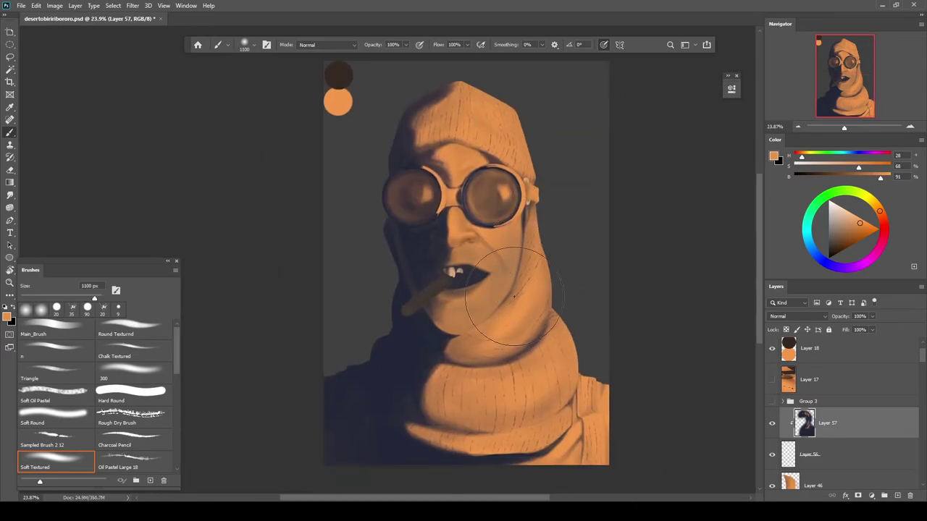
scroll(507, 311, "down", 1)
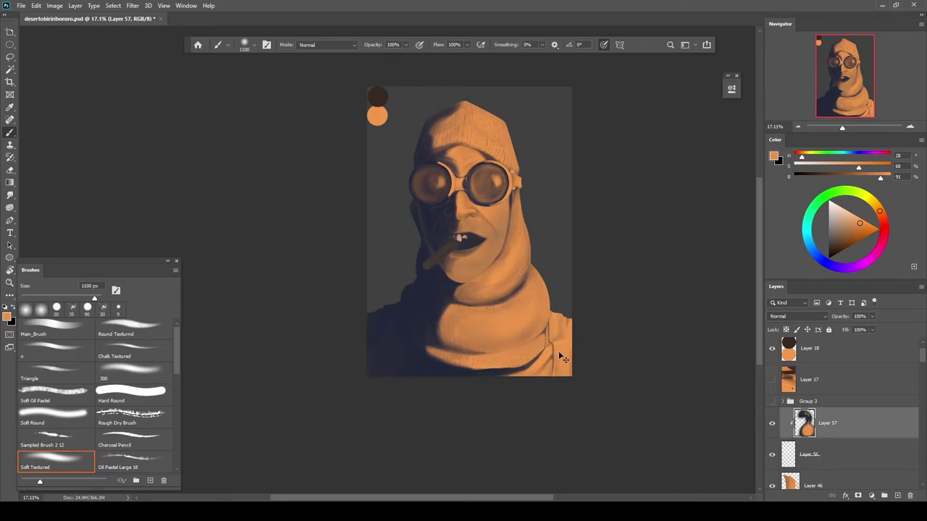
Create a new layer and shade the lit cheek and chin in sampled brown, using the n brush at 175 px with low flow
left_click(897, 496)
left_click(108, 414)
left_click(70, 358)
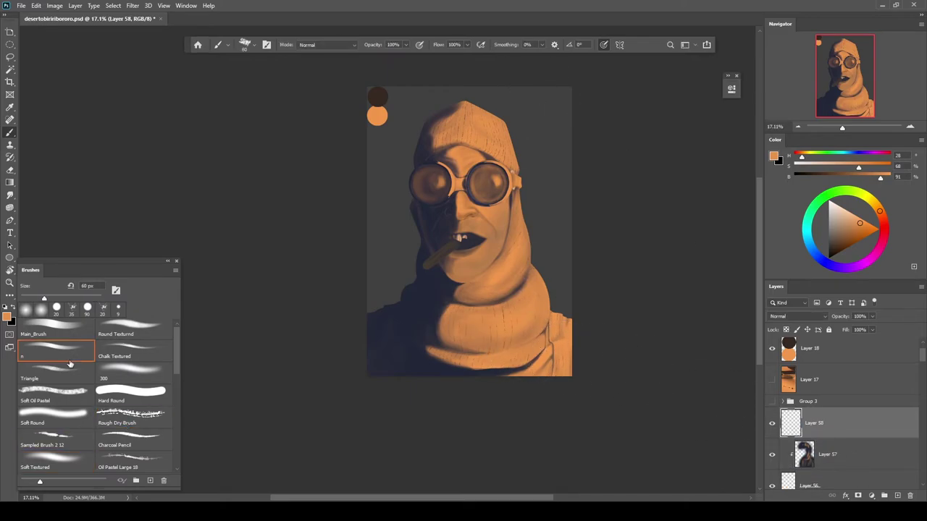
scroll(498, 237, "up", 4)
left_click_drag(533, 146, 544, 132)
left_click(473, 319, "alt")
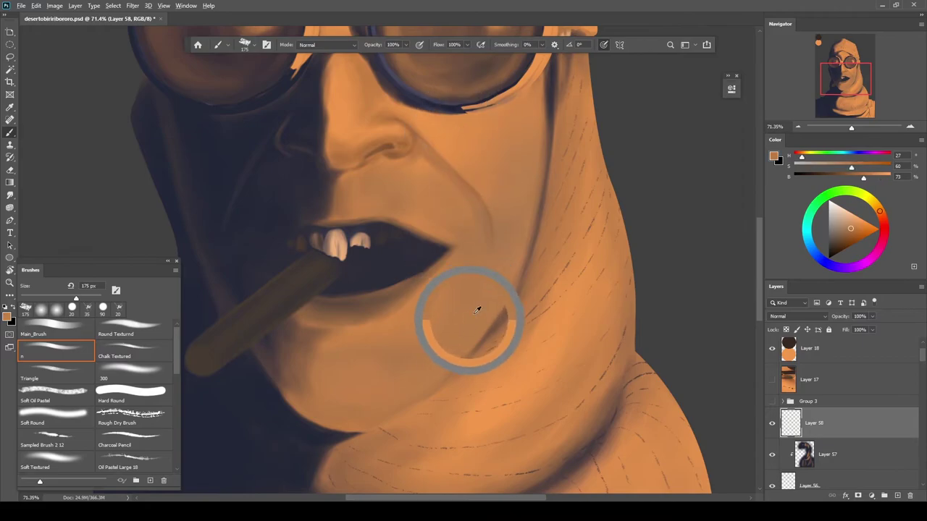
key("shift+0")
key("shift+1")
scroll(492, 246, "up", 2)
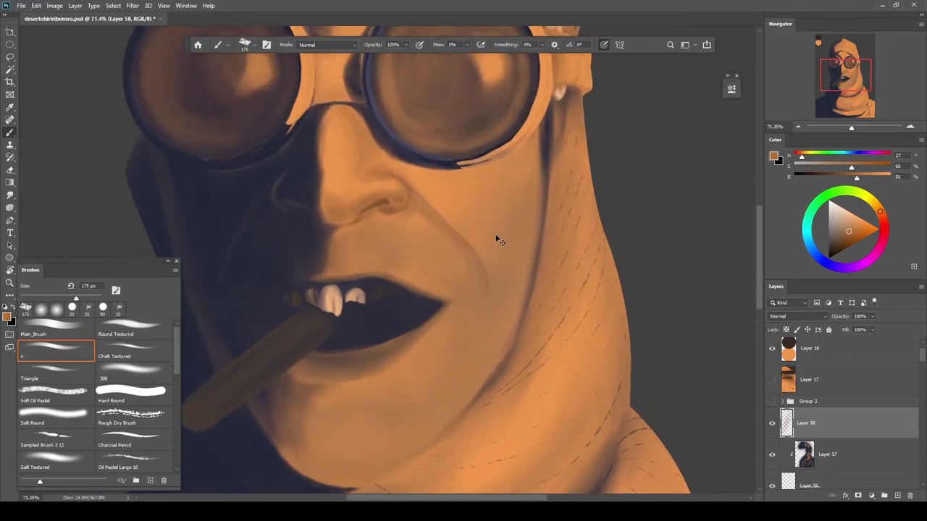
left_click_drag(513, 202, 500, 271)
left_click_drag(474, 196, 497, 297)
mouse_move(464, 337)
left_mouse_down()
mouse_move(497, 250)
mouse_move(380, 362)
left_mouse_up()
Blend brown shading beside the mouth and over the upper lip at 28% flow and reduce the shading layer's opacity
scroll(423, 351, "up", 3)
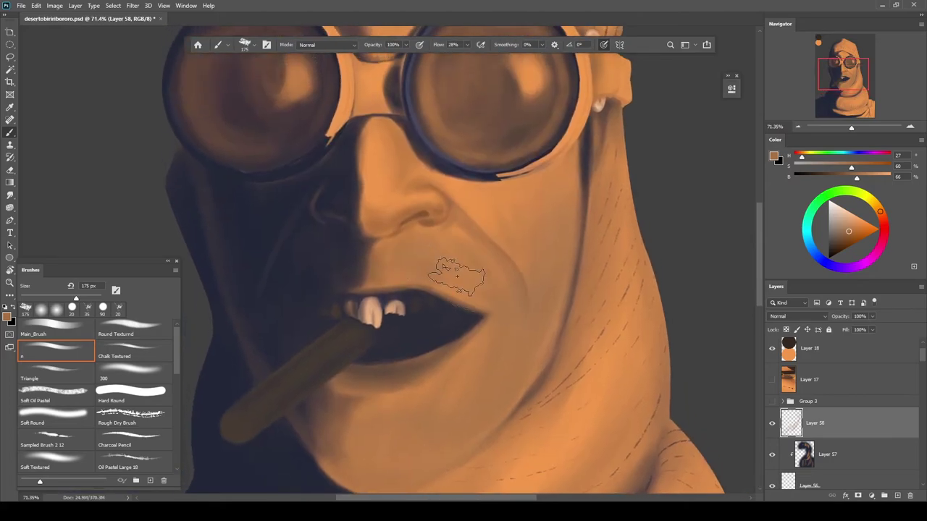
left_click_drag(527, 289, 450, 291)
left_click_drag(846, 316, 838, 318)
Create a new layer and select the Pores brush from the PalavraNERD_brushes_v.3 group
key("ctrl+shift+n")
key("Return")
left_click(838, 446)
left_click(832, 423)
left_click(132, 460)
scroll(72, 434, "down", 5)
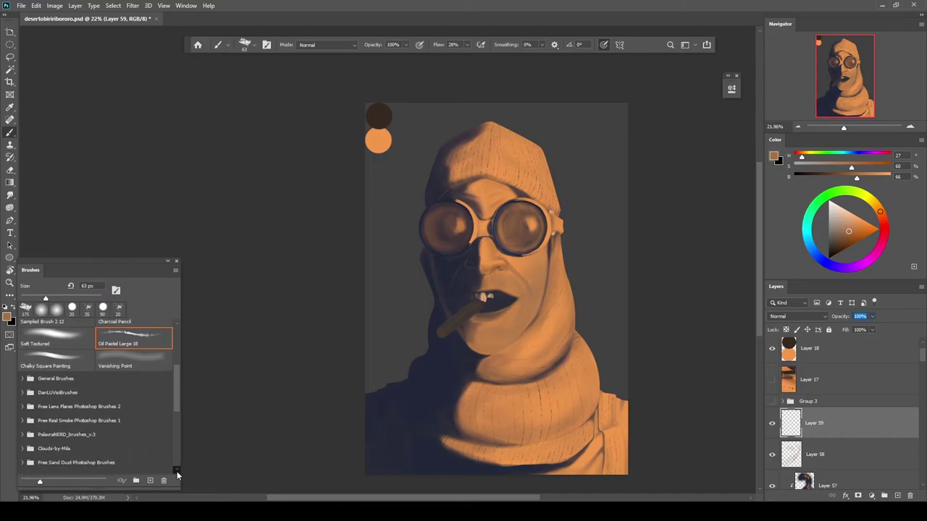
left_click(23, 434)
scroll(161, 391, "down", 3)
left_click(67, 415)
Add light orange pores to the cheek, chin and mouth area with colours sampled from the lit skin and scarf, at 200 to 500 px
scroll(537, 285, "up", 6)
left_click_drag(521, 239, 519, 275)
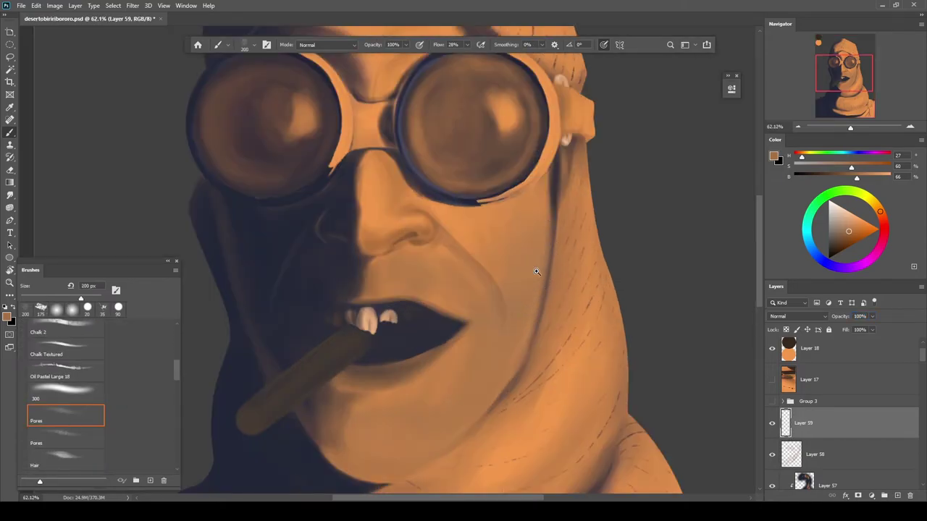
scroll(519, 277, "up", 3)
left_click(511, 297, "alt")
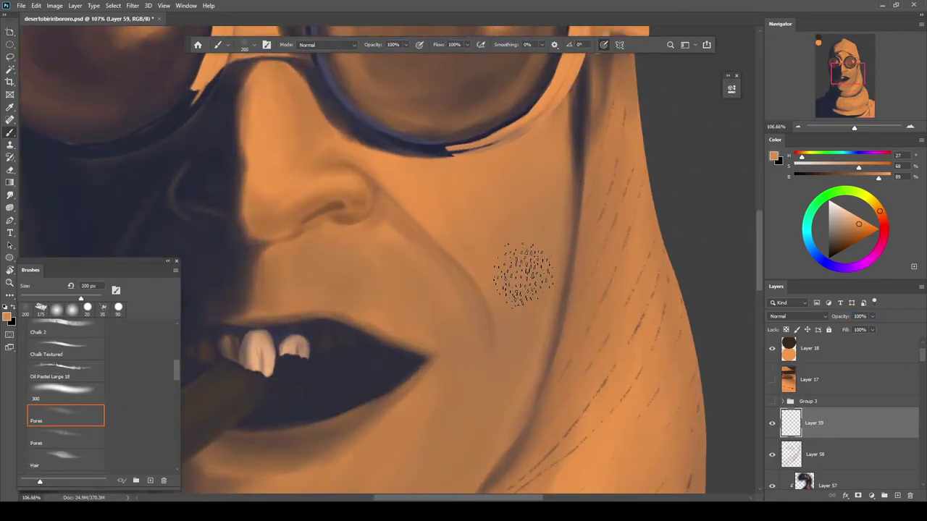
scroll(507, 265, "down", 2)
left_click(584, 407, "alt")
scroll(532, 330, "down", 2)
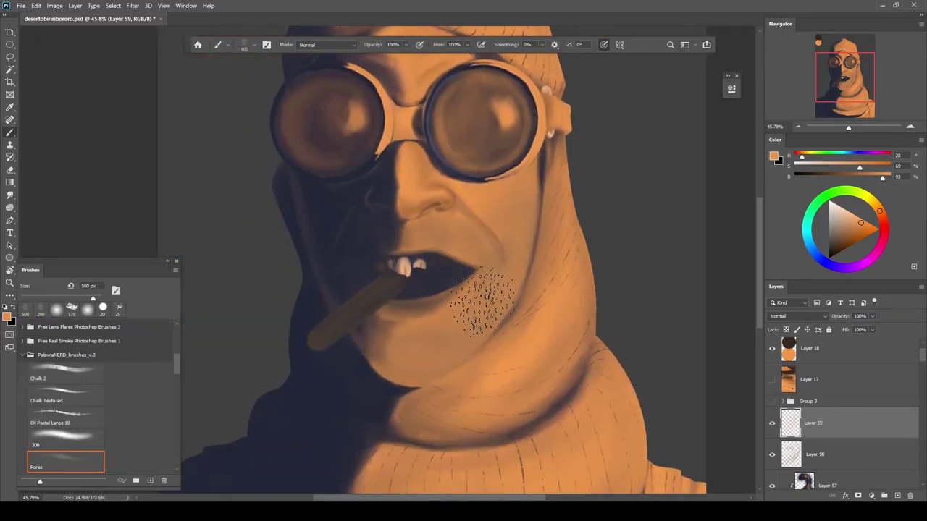
key("e")
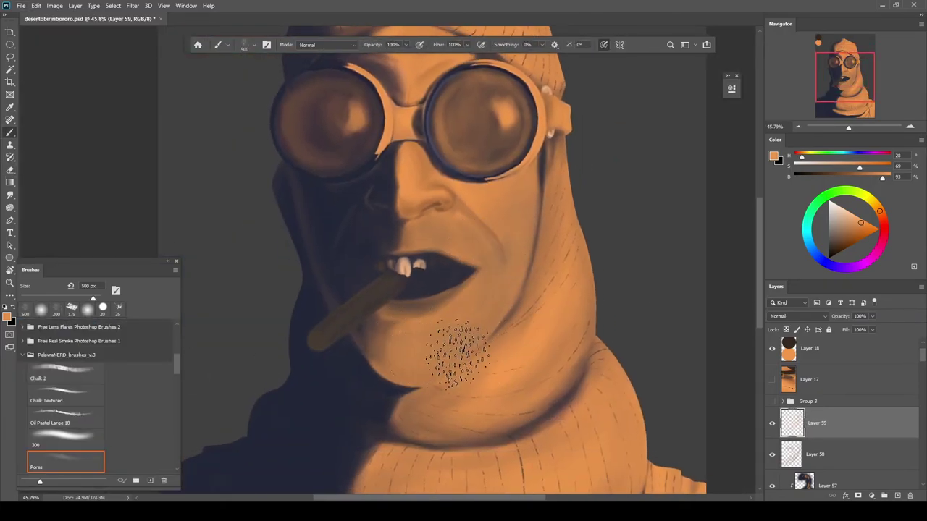
key("e")
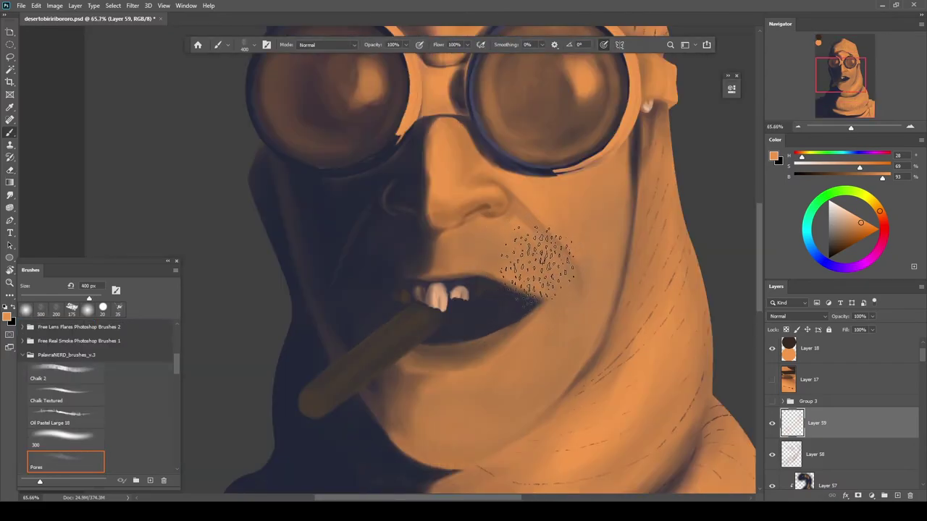
Soften the light orange pores on the face with the Soft Textured eraser at 400 px
key("e")
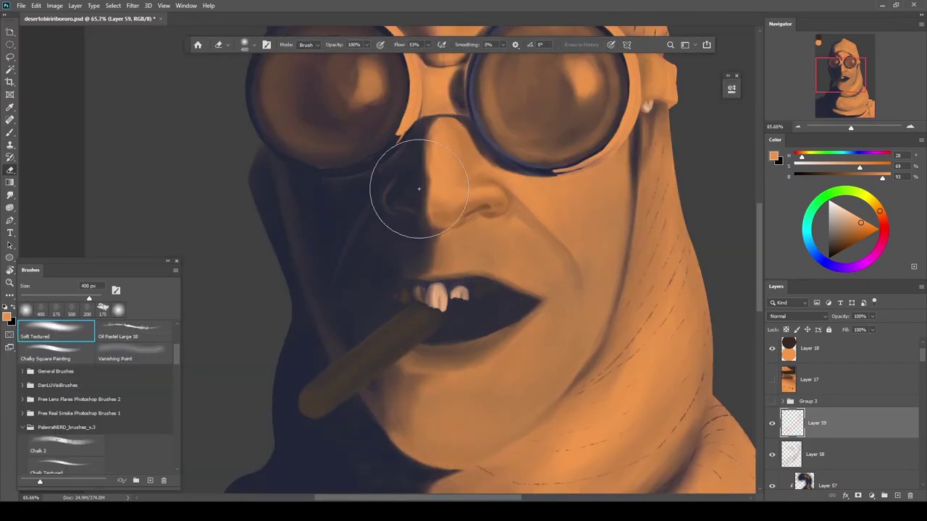
scroll(605, 235, "down", 2)
key("bracketright")
key("bracketright")
key("bracketright")
key("bracketright")
key("bracketright")
key("bracketright")
left_click_drag(578, 308, 528, 294)
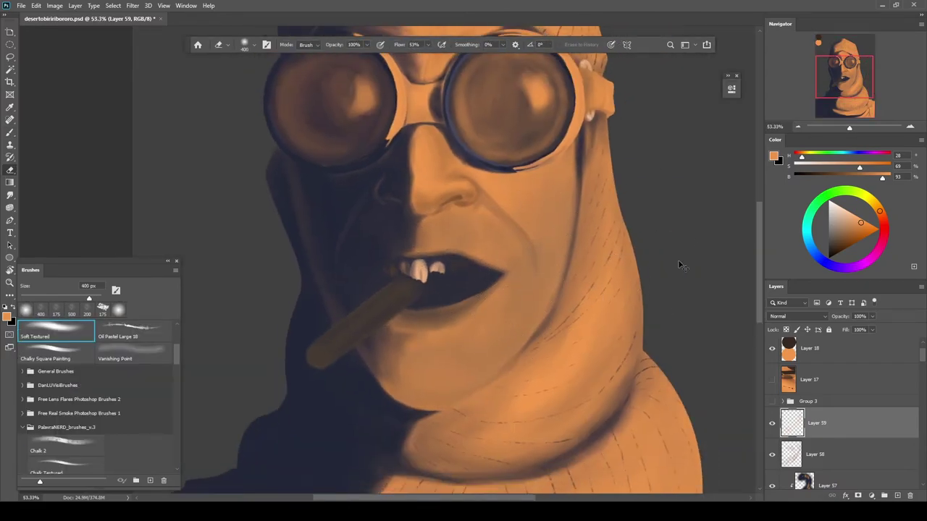
Create another layer and stamp dark brown pores over the lit cheek and chin with the Pores brush at 400 px
key("ctrl+shift+alt+n")
key("b")
left_click(549, 318, "alt")
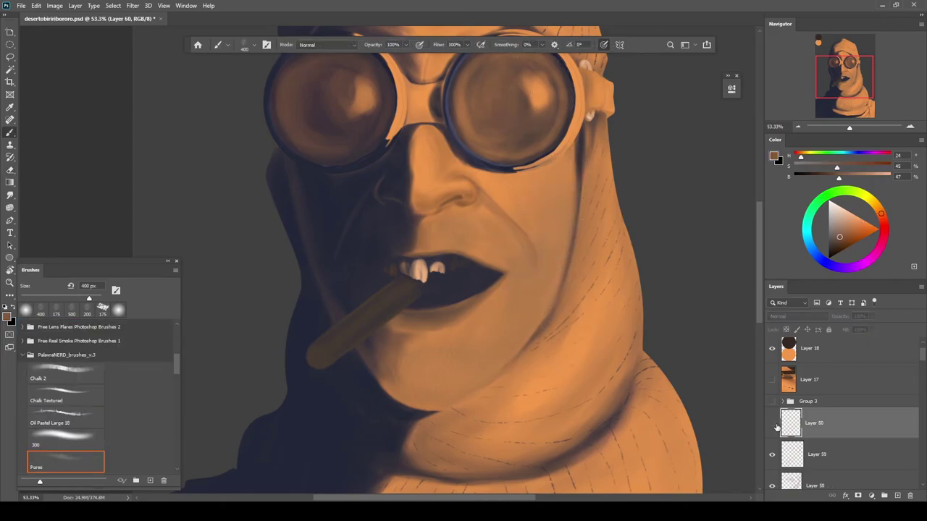
key("bracketleft")
key("bracketleft")
key("bracketleft")
key("bracketleft")
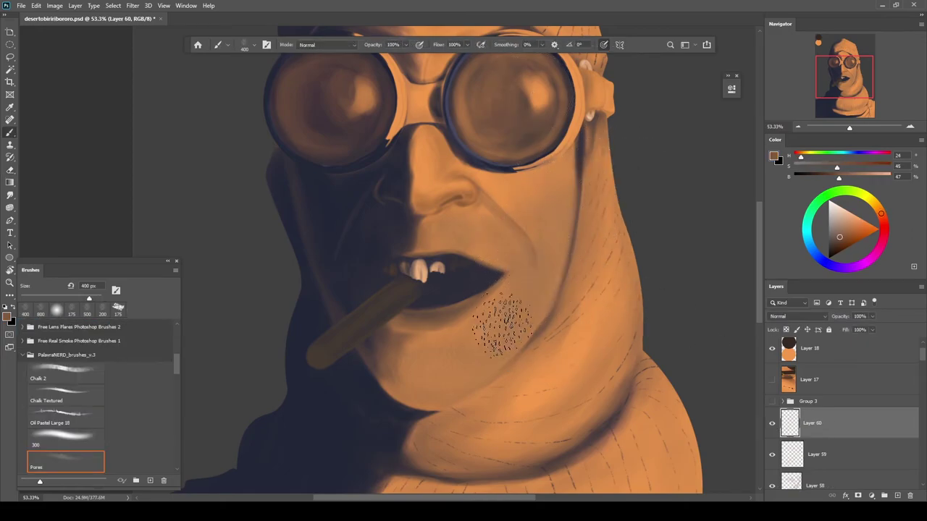
Fade the dark pores with the Soft Textured eraser at 400 px and check them across the portrait
key("e")
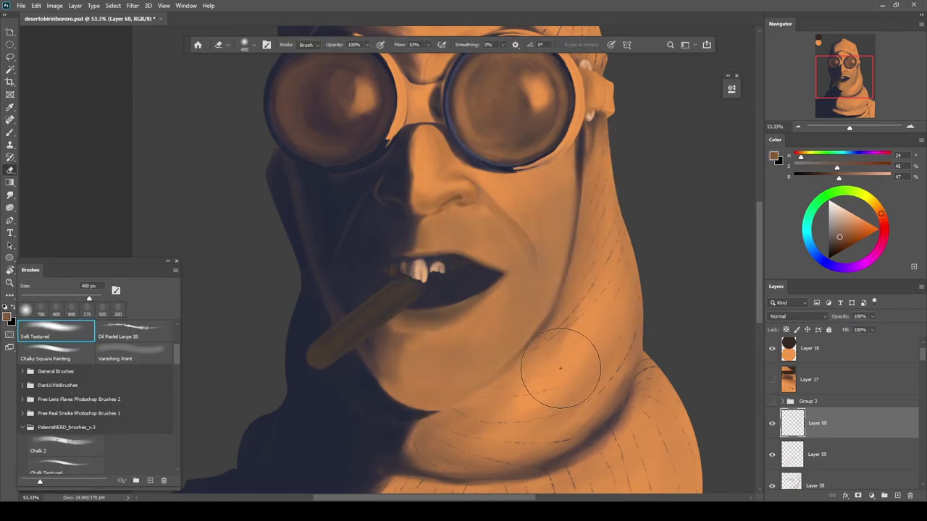
key("ctrl+minus")
key("ctrl+minus")
Try finer dark pores on the chin at 175 px, undo the last stroke and check the texture at full view
key("b")
mouse_move(393, 288)
left_mouse_down()
mouse_move(424, 277)
mouse_move(435, 291)
left_mouse_up()
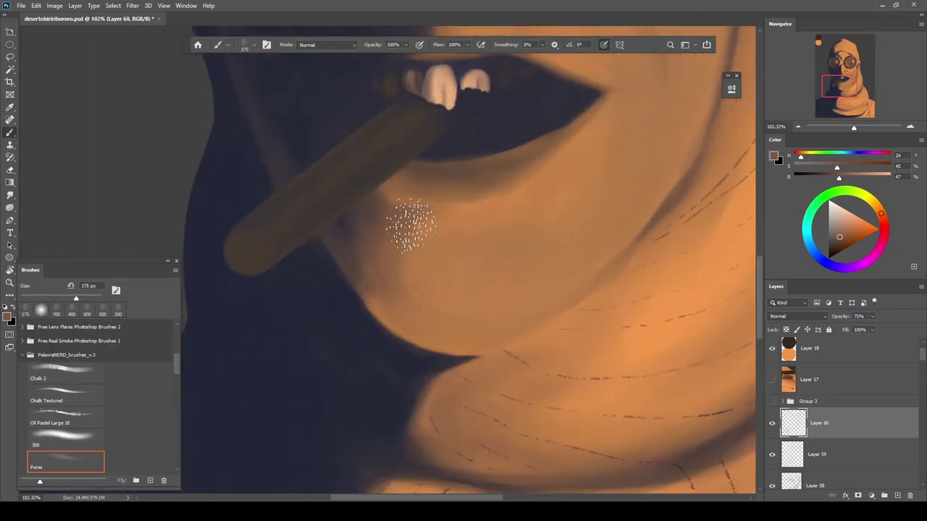
key("ctrl+z")
scroll(459, 356, "down", 10)
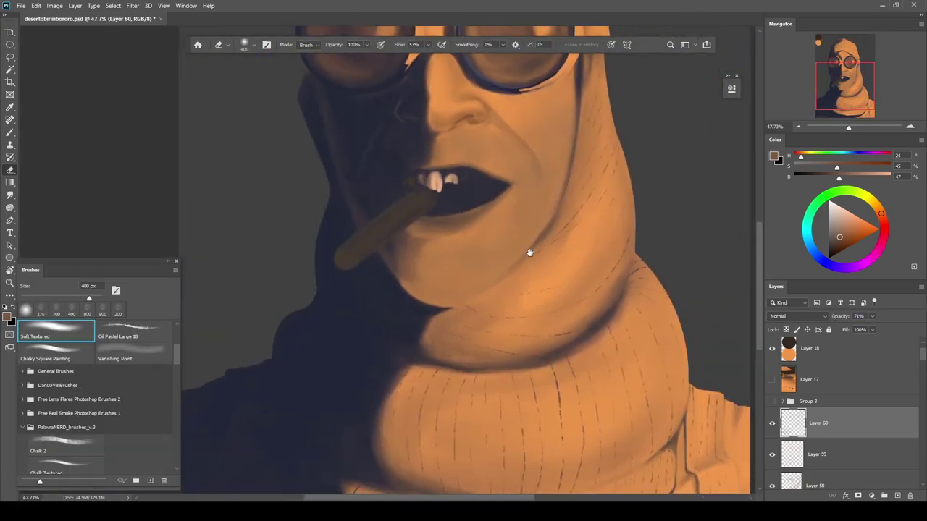
mouse_move(531, 245)
left_mouse_down()
mouse_move(557, 265)
mouse_move(462, 275)
mouse_move(479, 293)
left_mouse_up()
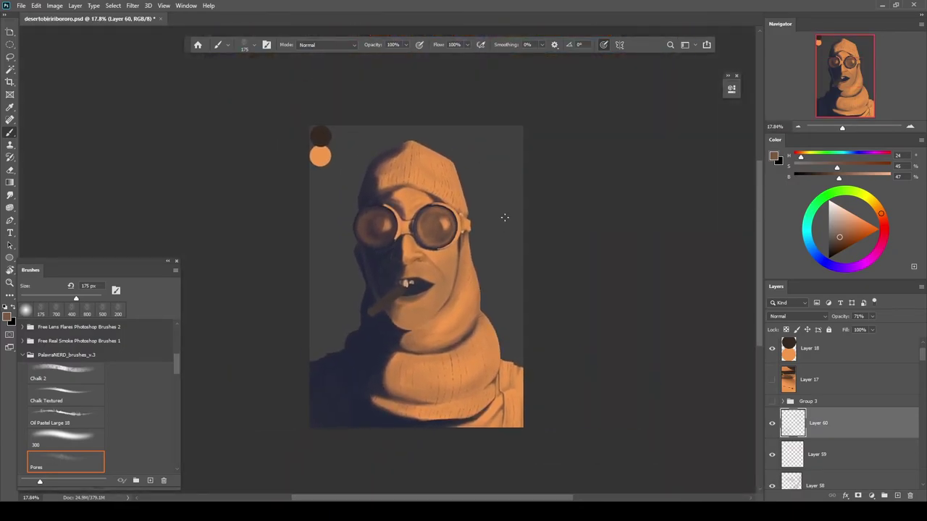
Stamp pores along the lower lip on the dark pores layer at 175 px and trim them with a smaller eraser
scroll(385, 316, "up", 12)
left_click(527, 242, "ctrl")
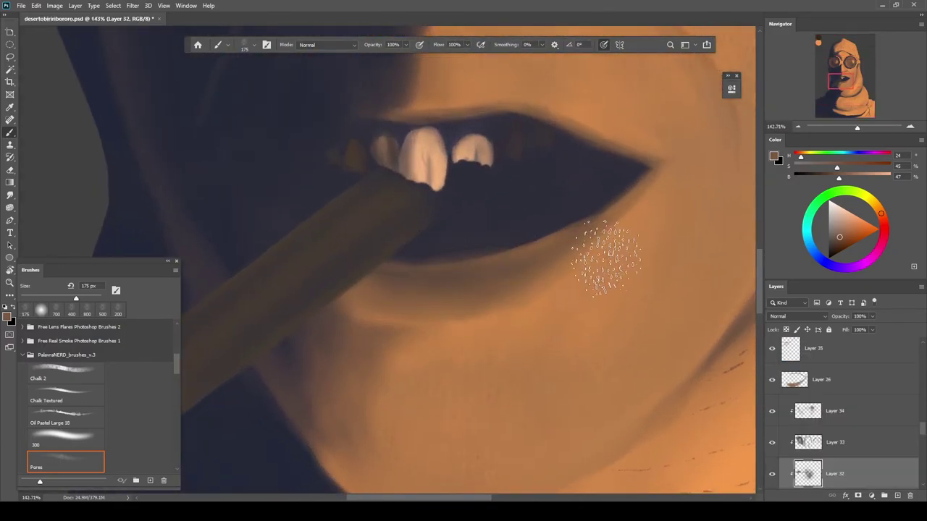
left_click(479, 464, "ctrl")
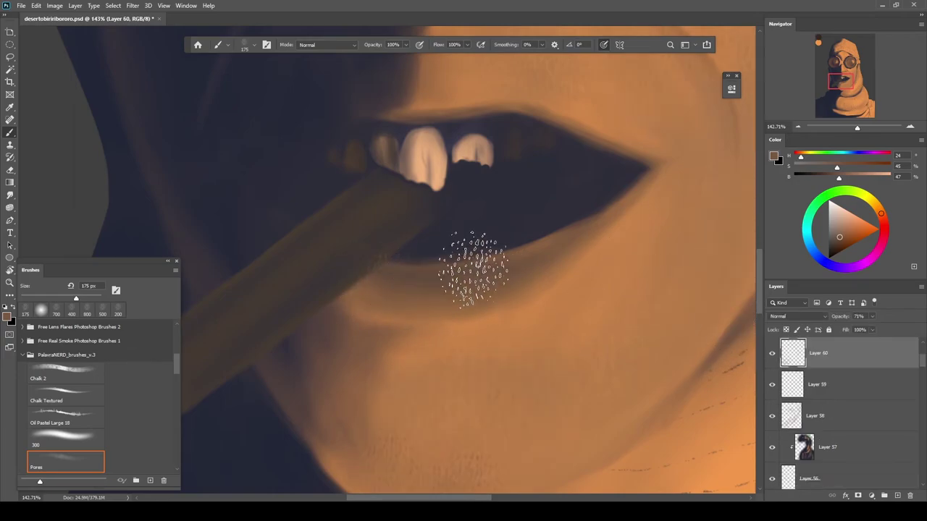
key("e")
key("bracketleft")
key("bracketleft")
key("bracketleft")
key("bracketleft")
key("bracketleft")
key("bracketleft")
key("bracketleft")
key("bracketleft")
key("bracketleft")
key("b")
key("e")
key("b")
scroll(568, 249, "down", 3)
scroll(568, 249, "up", 1)
Create a new layer and paint a faint dark crease on the lower lip with the Chalk Textured brush at 25 px
key("ctrl+alt+shift+n")
scroll(468, 374, "up", 4)
left_click(66, 420)
left_click(772, 353)
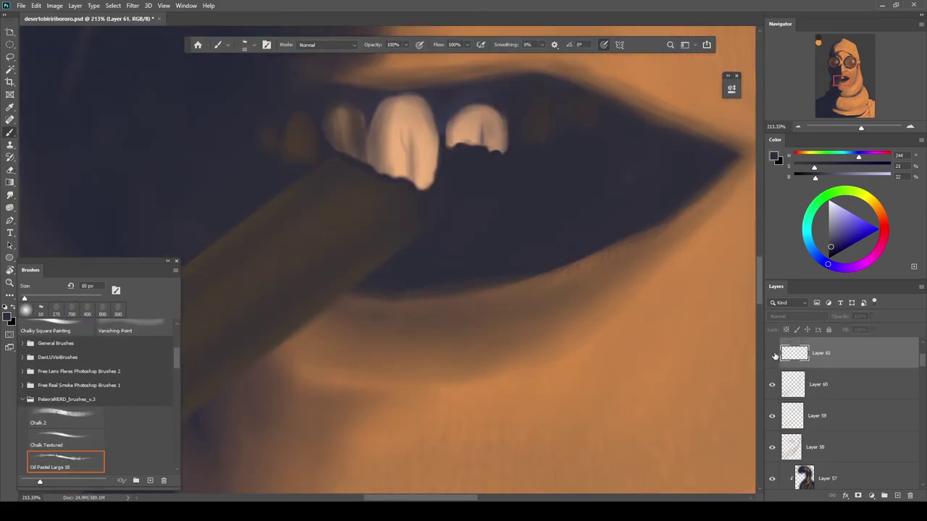
key("comma")
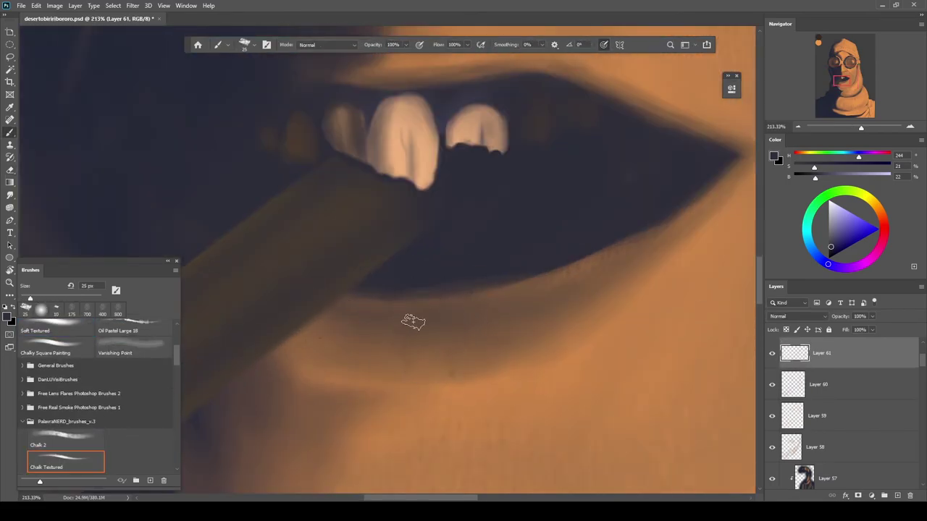
scroll(307, 344, "down", 5)
scroll(413, 317, "up", 6)
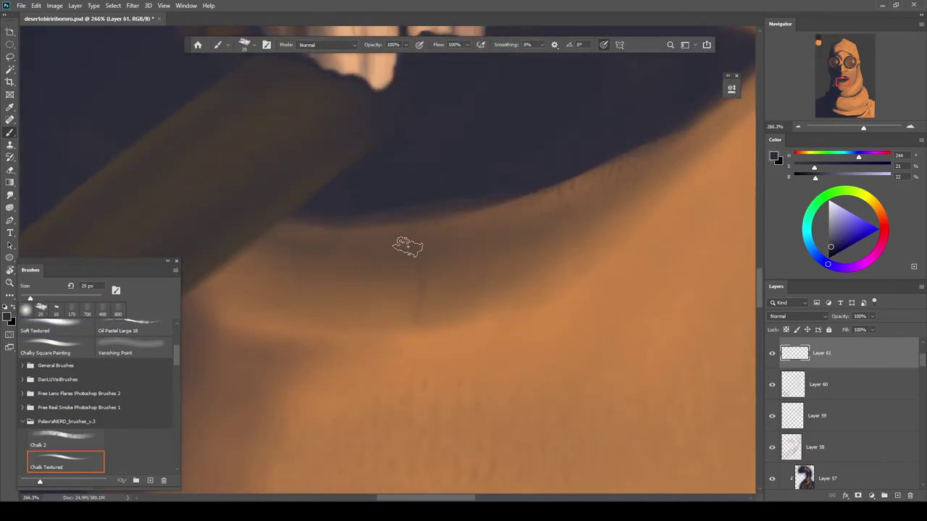
scroll(439, 279, "down", 7)
key("e")
Darken the lit nostril's opening with navy on a new layer above Layer 58, using Main_Brush at 30 px
scroll(398, 290, "up", 5)
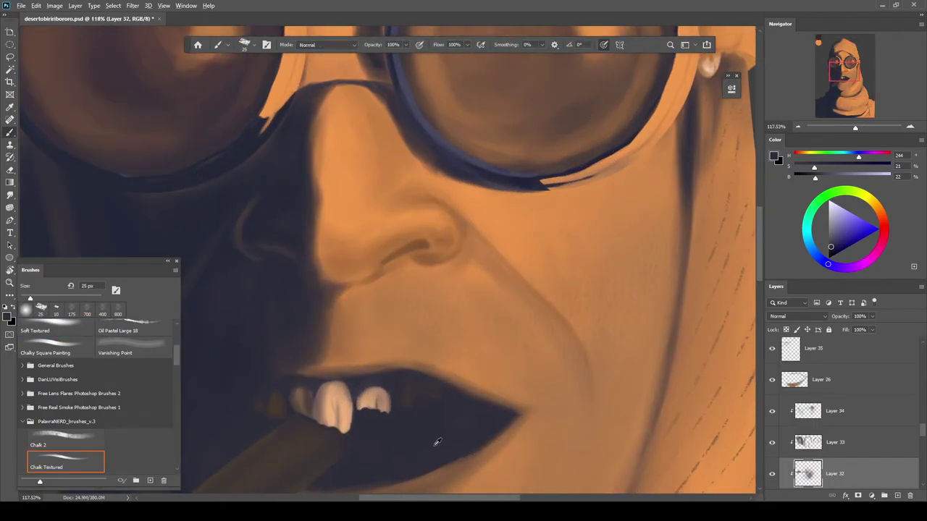
scroll(406, 239, "up", 3)
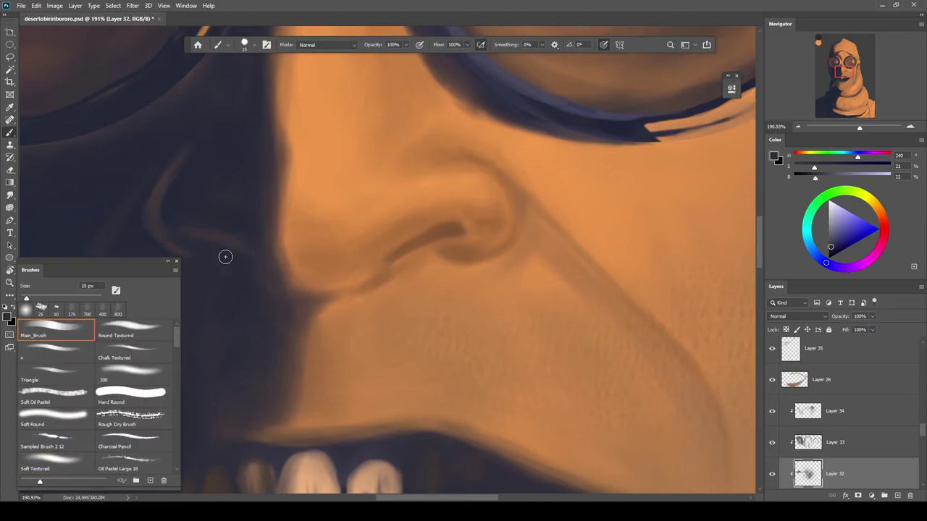
left_click_drag(382, 258, 528, 219)
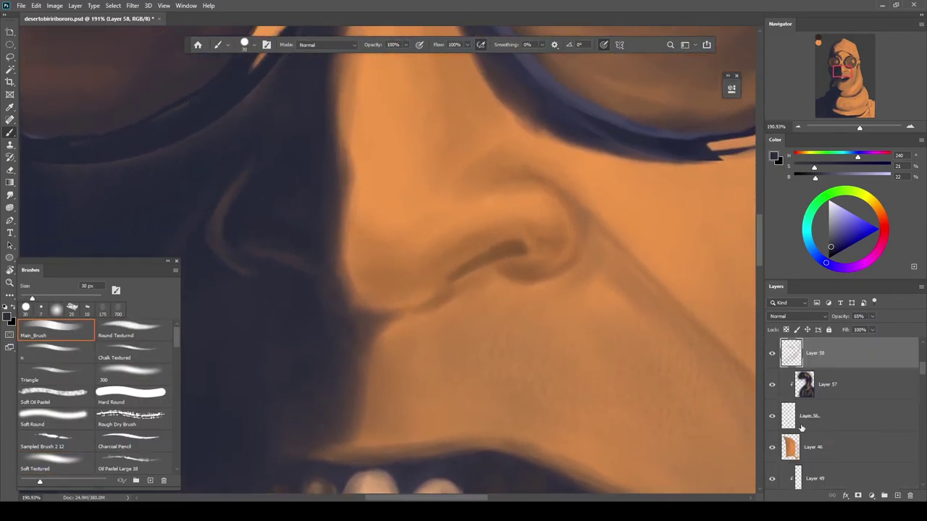
mouse_move(523, 247)
left_mouse_down()
mouse_move(440, 269)
mouse_move(451, 262)
mouse_move(436, 278)
mouse_move(460, 276)
mouse_move(500, 249)
left_mouse_up()
Sample reddish brown and blend soft shading around the nostril and nose tip at 100 px with 15% flow
scroll(437, 277, "up", 5)
left_click(499, 224, "alt")
scroll(483, 270, "down", 5)
key("]")
key("]")
key("]")
key("]")
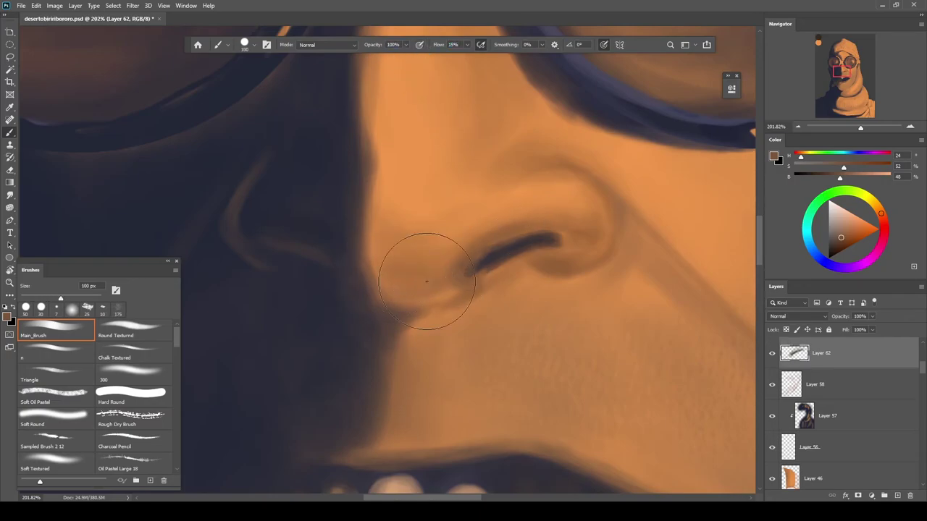
Sharpen the nostril's dark edge with a sampled dark tone at 10 px, enlarge the brush to 30 px and check the face
scroll(435, 268, "down", 5)
scroll(519, 270, "up", 4)
scroll(518, 273, "up", 4)
left_click(544, 250, "alt")
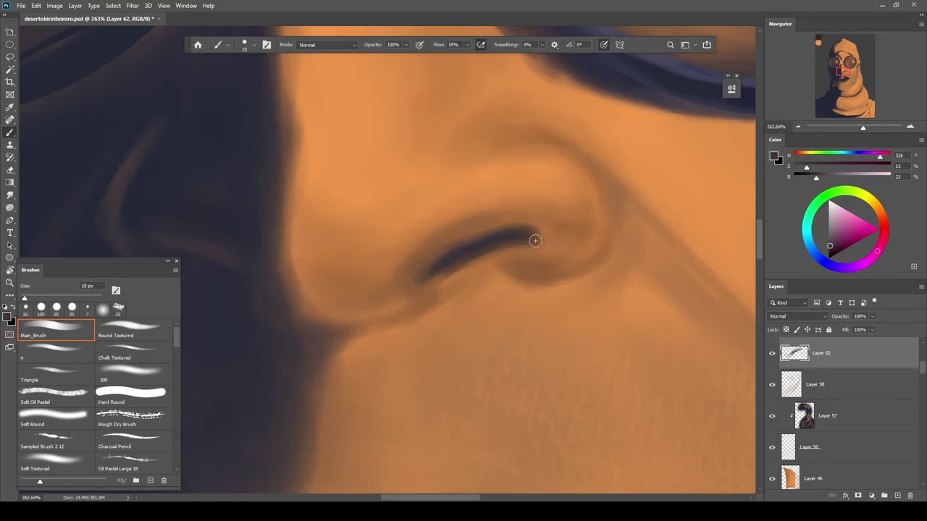
scroll(441, 256, "down", 5)
scroll(435, 267, "up", 4)
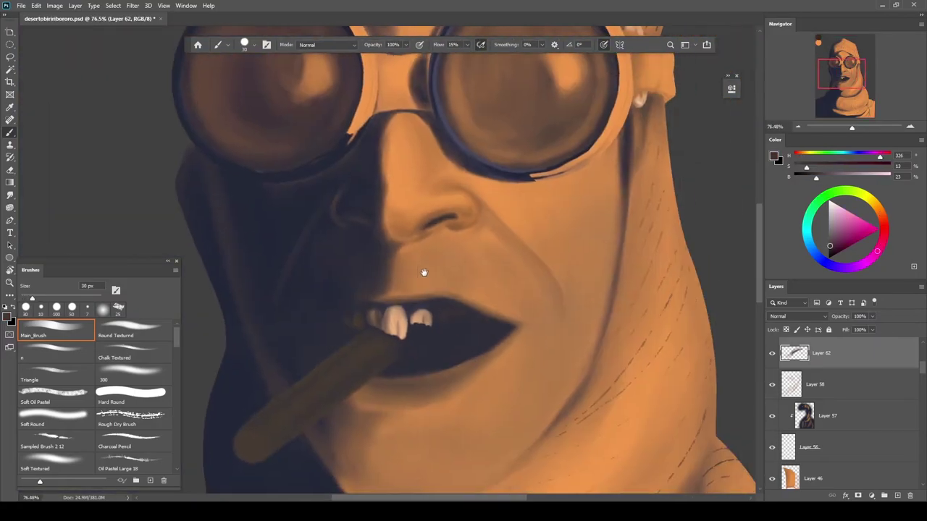
scroll(492, 283, "down", 4)
Add a new layer at the top of the portrait layers and group the painted layers beneath it
left_click_drag(542, 186, 518, 231)
left_click(884, 386)
left_click(869, 356)
left_click(856, 480)
left_click(862, 441)
left_click_drag(923, 371, 912, 483)
left_click(827, 467)
left_click(834, 400, "shift")
key("ctrl+g")
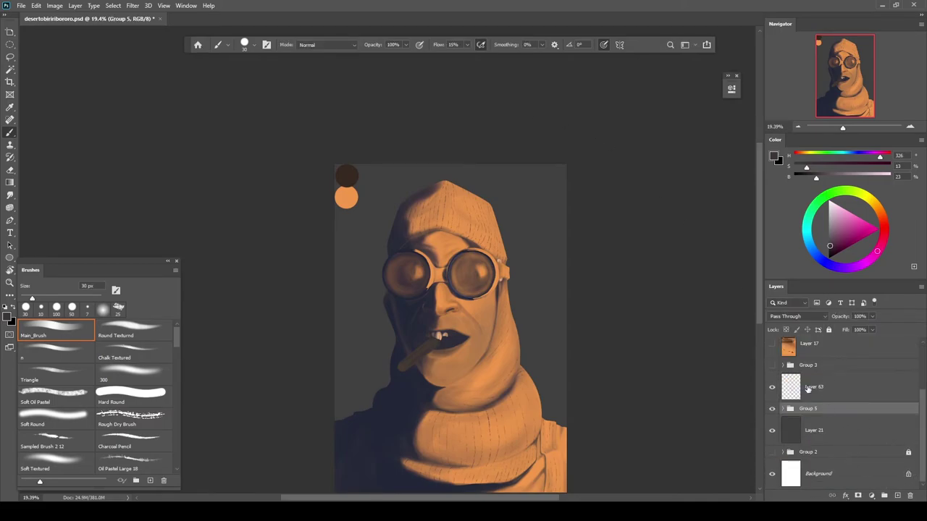
Clip the new empty layer to the portrait group, toggle Group 3 to check it, and save the file
left_click(808, 388)
left_click(827, 400, "alt")
left_click(773, 365)
left_click(773, 365)
key("ctrl+s")
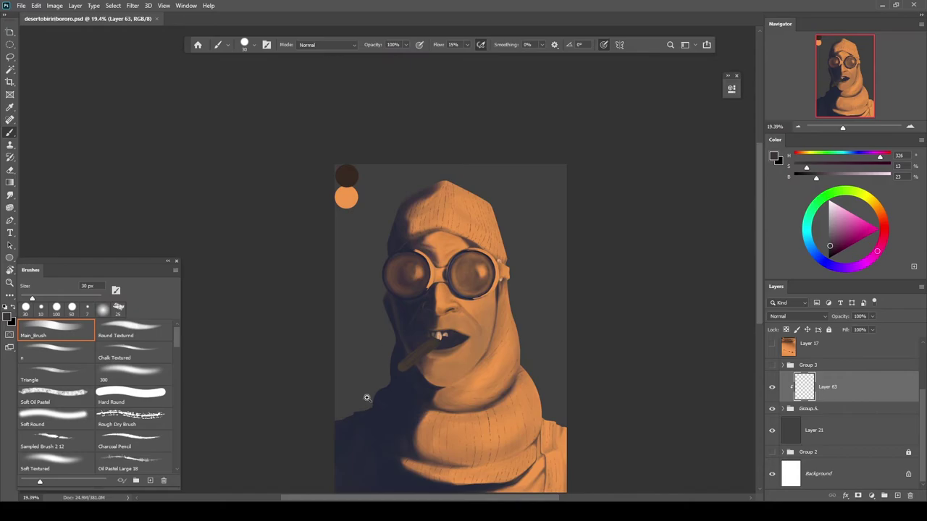
Sample light orange and start a rim light along the hood's outer edge on the shadow side
left_click_drag(366, 394, 412, 393)
left_click(522, 449, "alt")
left_click_drag(430, 332, 493, 335)
key("]")
key("]")
key("]")
left_click_drag(374, 390, 387, 417)
left_click_drag(386, 413, 386, 307)
left_click_drag(383, 379, 391, 277)
Show the sketch lines in Group 3 and extend the orange rim light up the hood's edge beside the shadowed cheek
left_click(773, 365)
mouse_move(391, 432)
left_mouse_down()
mouse_move(408, 210)
mouse_move(420, 301)
left_mouse_up()
mouse_move(420, 303)
left_mouse_down()
mouse_move(405, 318)
mouse_move(431, 371)
left_mouse_up()
mouse_move(436, 327)
left_mouse_down()
mouse_move(391, 173)
mouse_move(406, 131)
left_mouse_up()
left_click_drag(407, 98, 396, 241)
scroll(395, 240, "up", 1)
Clean up the rim beside the cheek and paint an orange rim around the shadow-side goggle's outer edge at 25 px
key("e")
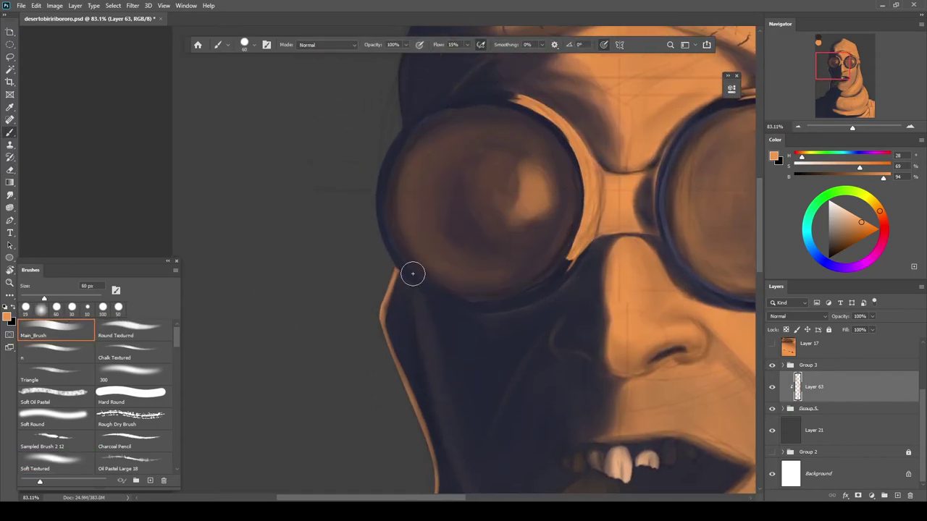
scroll(408, 268, "up", 2)
key("b")
mouse_move(410, 276)
left_mouse_down()
mouse_move(382, 225)
mouse_move(373, 130)
left_mouse_up()
scroll(364, 244, "up", 1)
scroll(395, 214, "up", 2)
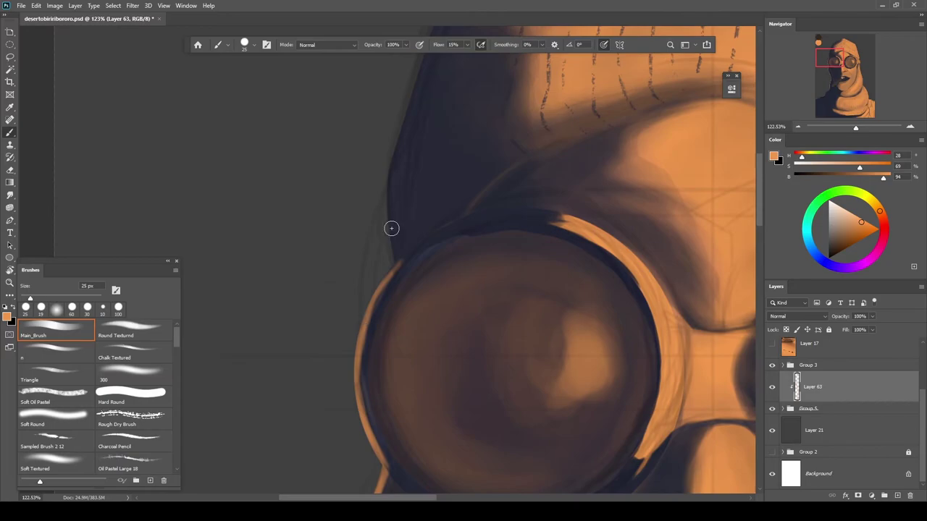
Continue the orange rim light up the hood's shadow-side edge towards its peak at 25 px
scroll(406, 127, "up", 2)
scroll(410, 137, "down", 3)
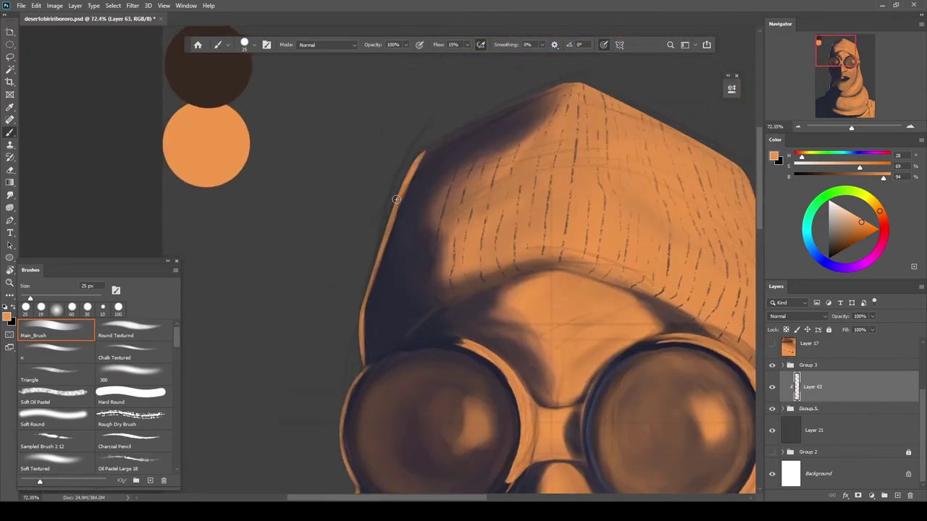
left_click_drag(548, 89, 426, 142)
left_click_drag(401, 224, 347, 228)
Extend the orange rim light down the shadow-side neck contour to the shoulder
left_click_drag(409, 331, 471, 326)
mouse_move(463, 215)
left_mouse_down()
mouse_move(457, 241)
mouse_move(464, 213)
mouse_move(452, 213)
mouse_move(428, 259)
mouse_move(447, 252)
mouse_move(413, 268)
left_mouse_up()
left_click_drag(373, 326, 399, 262)
left_click_drag(420, 230, 404, 288)
mouse_move(455, 201)
left_mouse_down()
mouse_move(413, 246)
mouse_move(454, 201)
left_mouse_up()
Clean up the shadow-side rim and extend the orange rim light along the shoulder's upper edge at 25 px
key("e")
key("b")
key("e")
mouse_move(405, 286)
left_mouse_down()
mouse_move(405, 294)
mouse_move(352, 303)
left_mouse_up()
key("b")
mouse_move(330, 303)
left_mouse_down()
mouse_move(365, 303)
mouse_move(313, 323)
left_mouse_up()
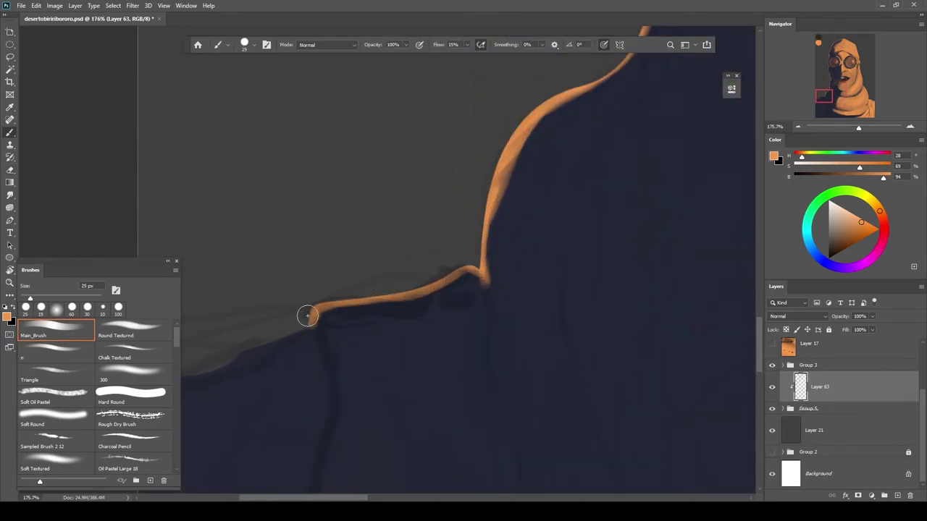
scroll(301, 315, "down", 3)
left_click_drag(343, 292, 244, 321)
scroll(244, 321, "down", 6)
left_click_drag(694, 334, 699, 284)
Hide Group 3 and add a new layer clipped to Group 5, directly beneath the rim light layer
scroll(373, 358, "up", 4)
scroll(413, 391, "down", 6)
left_click(825, 410)
key("ctrl+alt+shift+n")
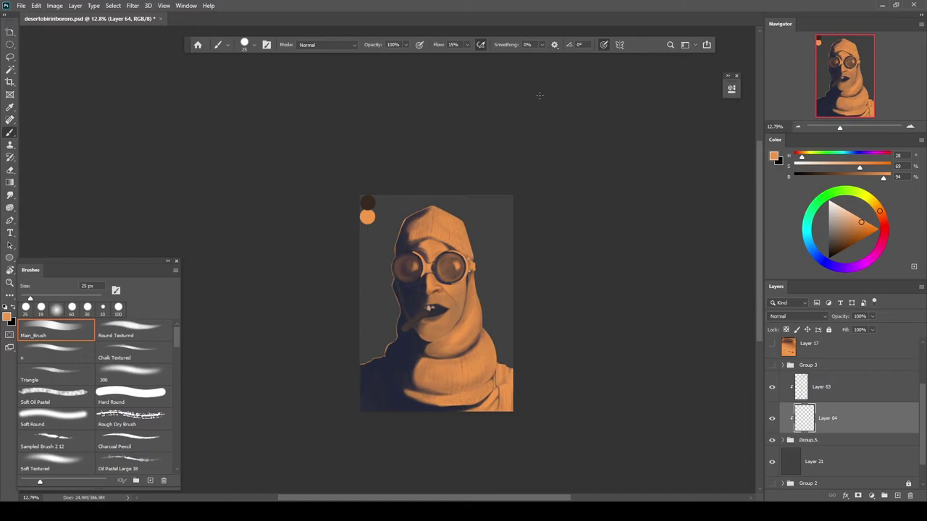
scroll(540, 96, "down", 1)
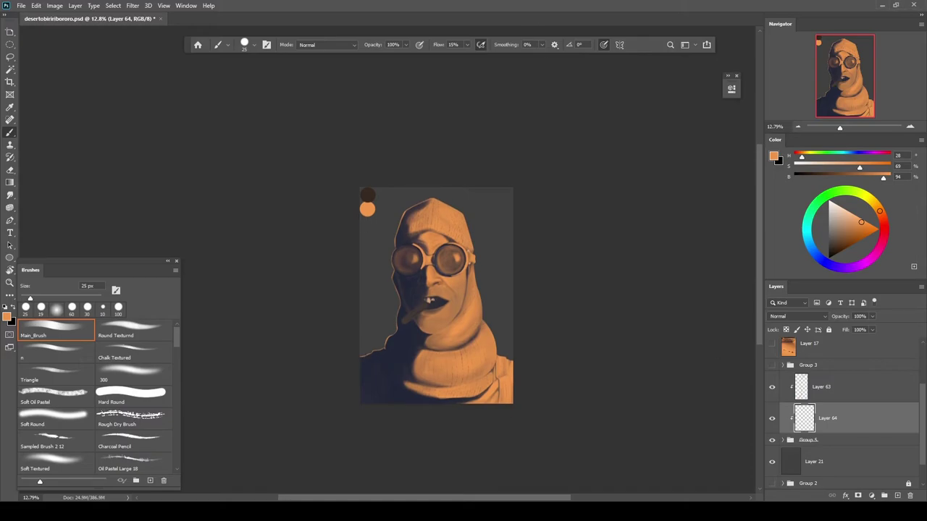
Repaint the cigar on Layer 24 in dark navy at 90 px with its transparent pixels locked
left_click_drag(541, 382, 652, 380)
left_click_drag(471, 348, 550, 381)
left_click_drag(550, 381, 523, 366)
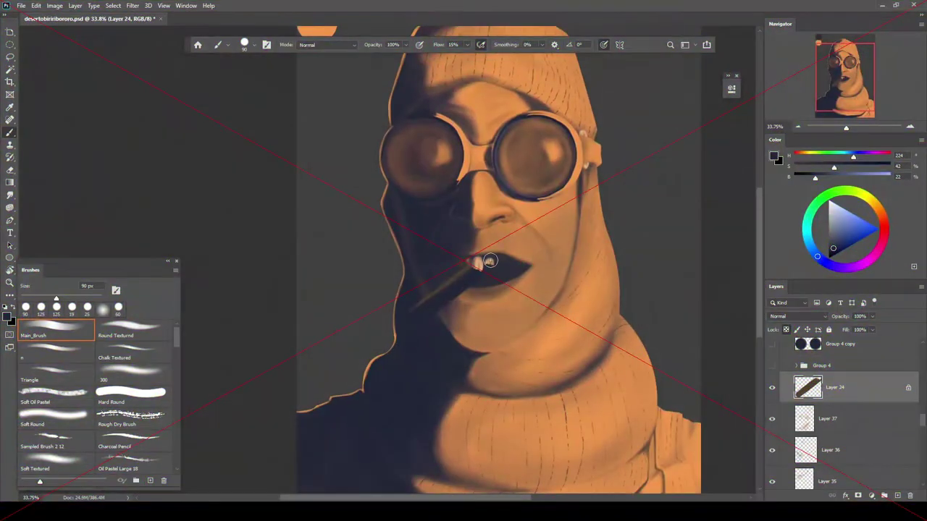
left_click_drag(463, 289, 492, 319)
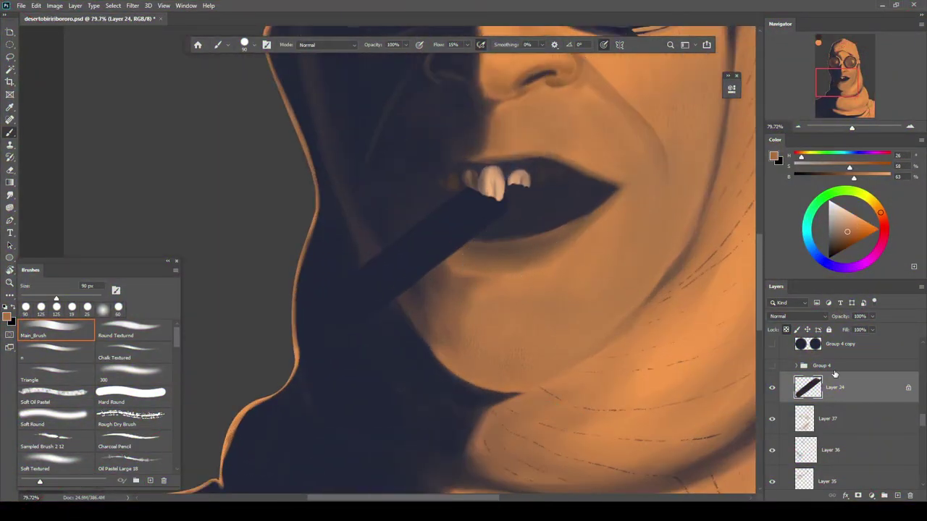
Add a layer clipped to the cigar layer and paint the cigar's body orange-brown at 200 px
key("ctrl+alt+shift+n")
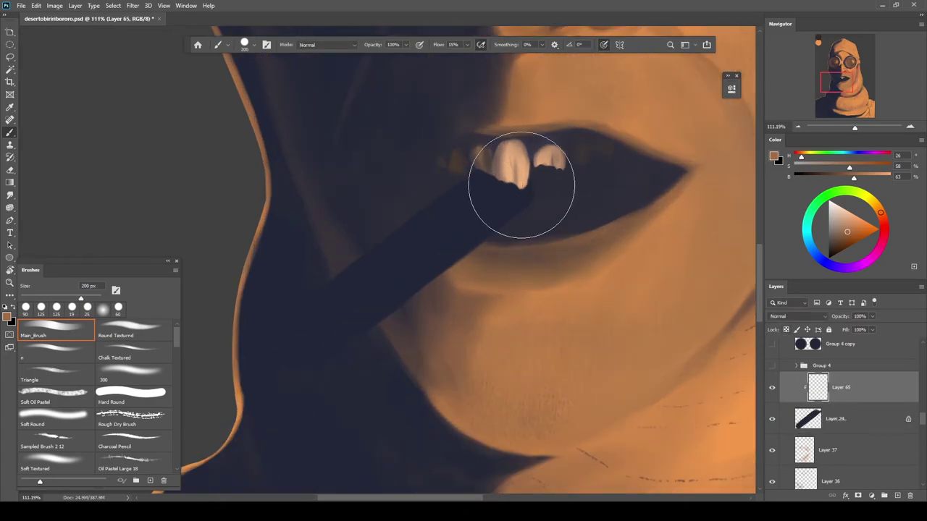
mouse_move(507, 190)
left_mouse_down()
mouse_move(405, 271)
mouse_move(394, 219)
left_mouse_up()
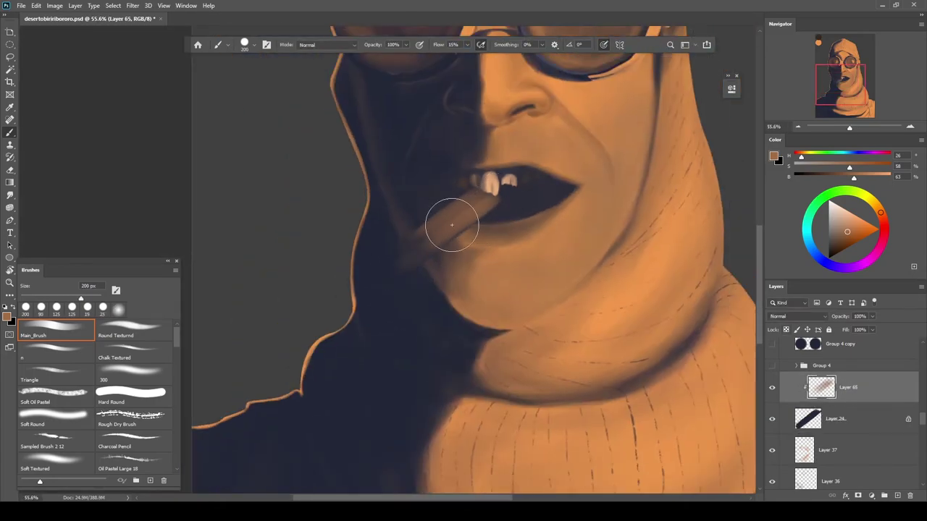
mouse_move(454, 210)
left_mouse_down()
mouse_move(354, 275)
mouse_move(447, 203)
left_mouse_up()
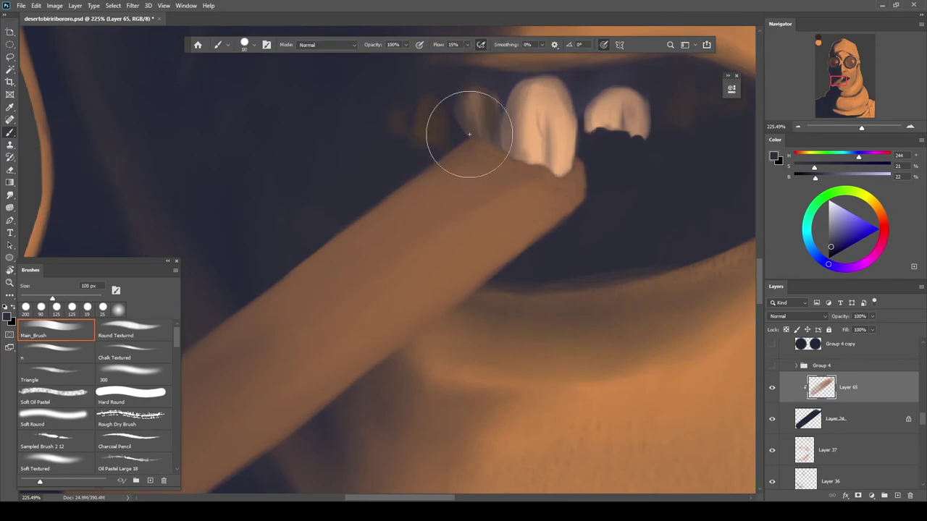
Darken the cigar's mouth end with the Soft Textured brush and paint a lighter orange highlight along its length with Main_Brush
scroll(467, 137, "up", 2)
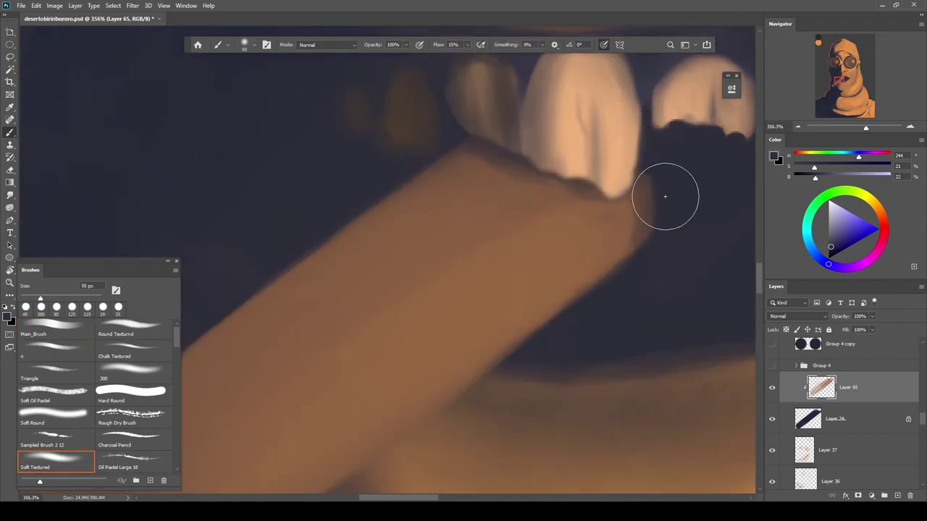
left_click_drag(662, 192, 652, 215)
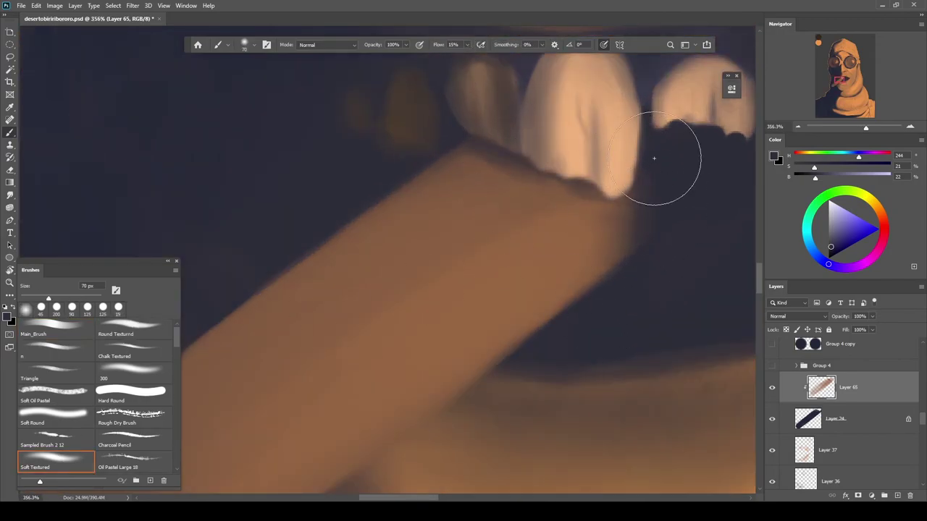
left_click(56, 329)
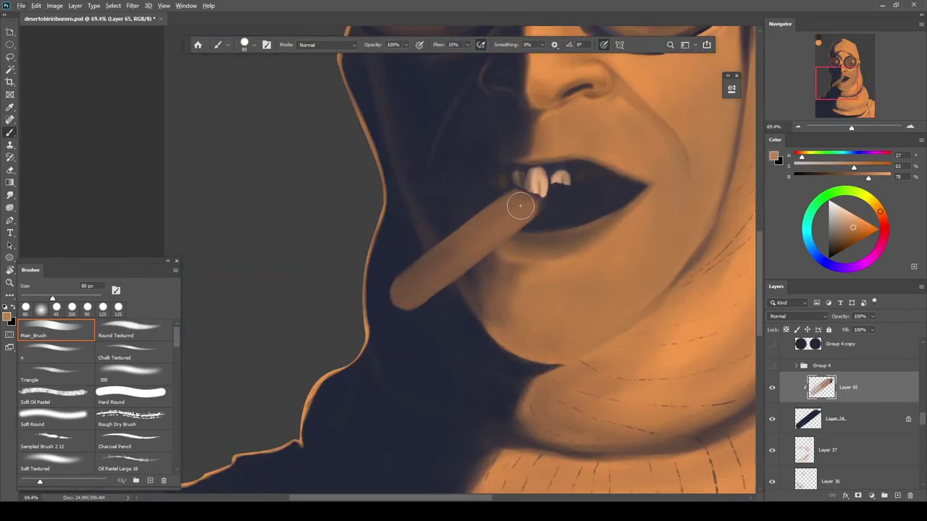
left_click_drag(513, 214, 451, 250)
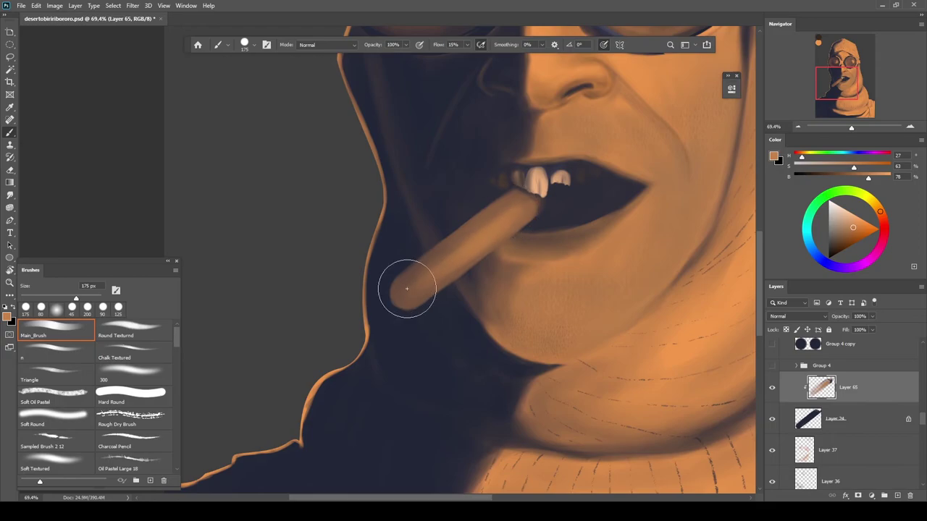
Add another clipped layer and paint mottled dark navy shading on the cigar's round tip
key("ctrl+shift+alt+n")
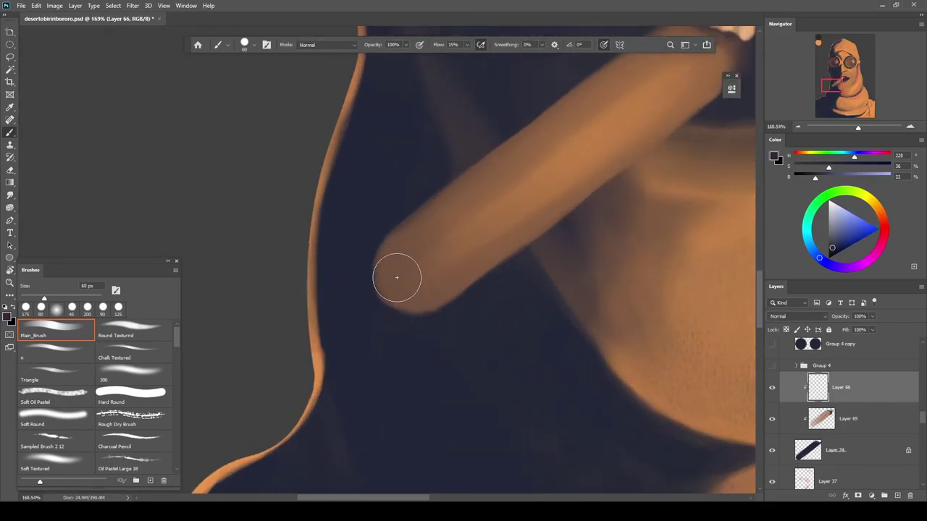
mouse_move(397, 279)
left_mouse_down()
mouse_move(413, 263)
mouse_move(406, 302)
mouse_move(425, 278)
mouse_move(422, 261)
mouse_move(400, 250)
mouse_move(416, 274)
mouse_move(433, 270)
mouse_move(400, 271)
left_mouse_up()
key("bracketright")
key("bracketright")
key("bracketright")
key("bracketright")
key("bracketright")
key("bracketleft")
key("bracketleft")
key("bracketleft")
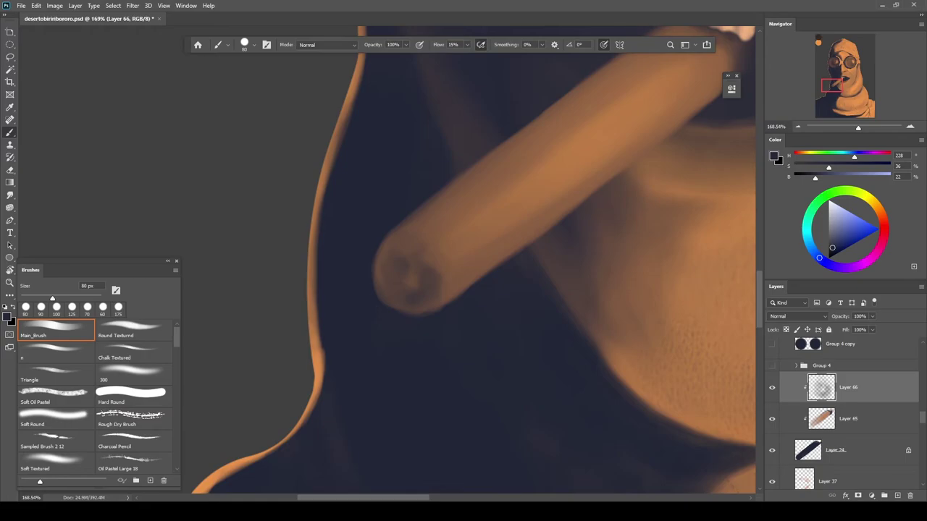
Outline the cigar tip with a dark ring at 30 px and deepen the shading inside it with a larger brush
left_click_drag(435, 294, 470, 265)
key("bracketleft")
key("bracketleft")
key("bracketleft")
key("bracketleft")
key("bracketleft")
key("bracketleft")
key("bracketleft")
mouse_move(445, 311)
left_mouse_down()
mouse_move(445, 279)
mouse_move(424, 243)
mouse_move(369, 225)
left_mouse_up()
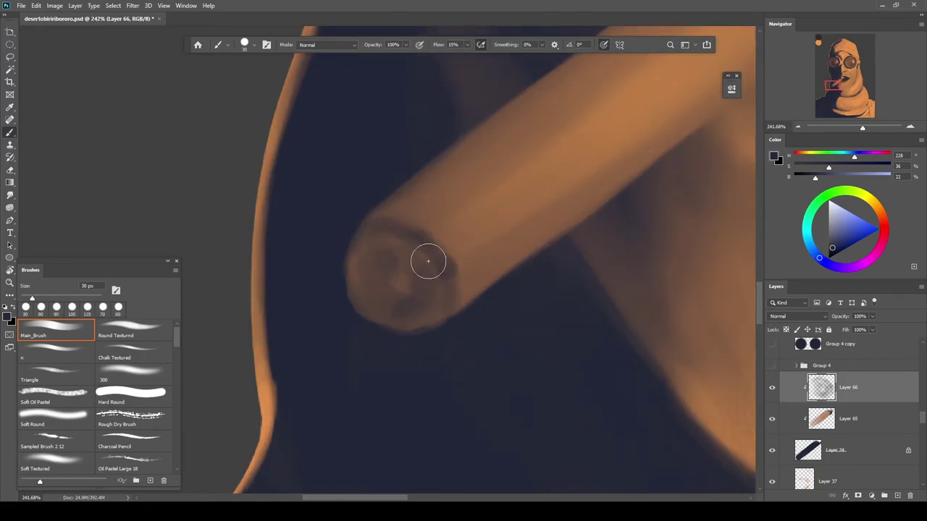
key("bracketright")
key("bracketright")
key("bracketright")
key("bracketright")
mouse_move(381, 290)
left_mouse_down()
mouse_move(394, 310)
mouse_move(424, 294)
mouse_move(401, 256)
left_mouse_up()
Add a clipped layer above the tip shading and draw a thin dark curved seam around the cigar near its tip at 10 px
scroll(403, 321, "down", 9)
key("bracketleft")
key("bracketleft")
key("bracketleft")
key("bracketleft")
key("bracketleft")
key("bracketleft")
key("bracketleft")
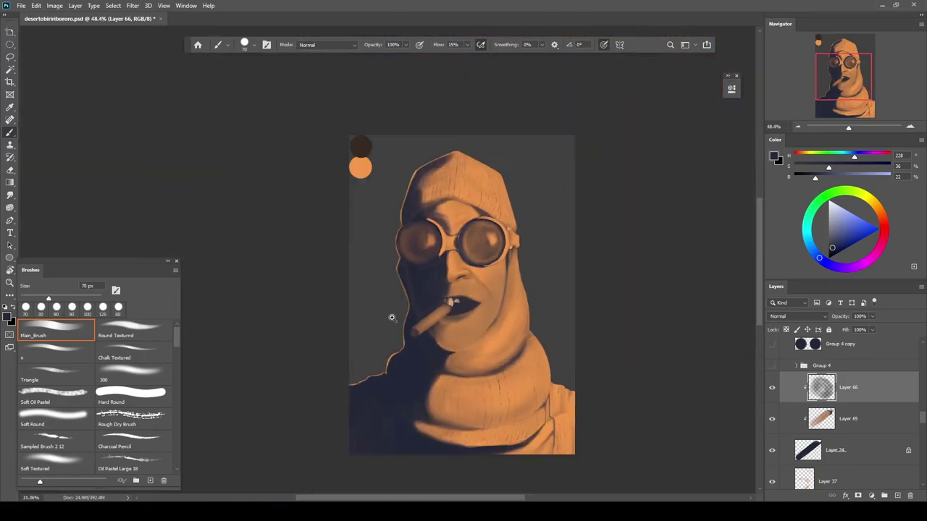
scroll(445, 322, "up", 10)
key("ctrl+shift+alt+n")
left_click(862, 402, "alt")
scroll(485, 362, "down", 3)
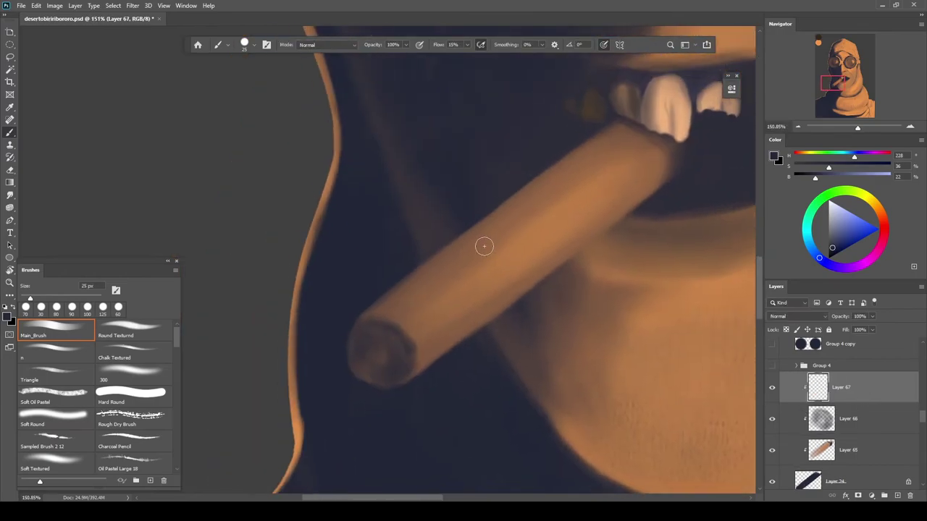
scroll(348, 314, "up", 1)
left_click_drag(348, 314, 488, 326)
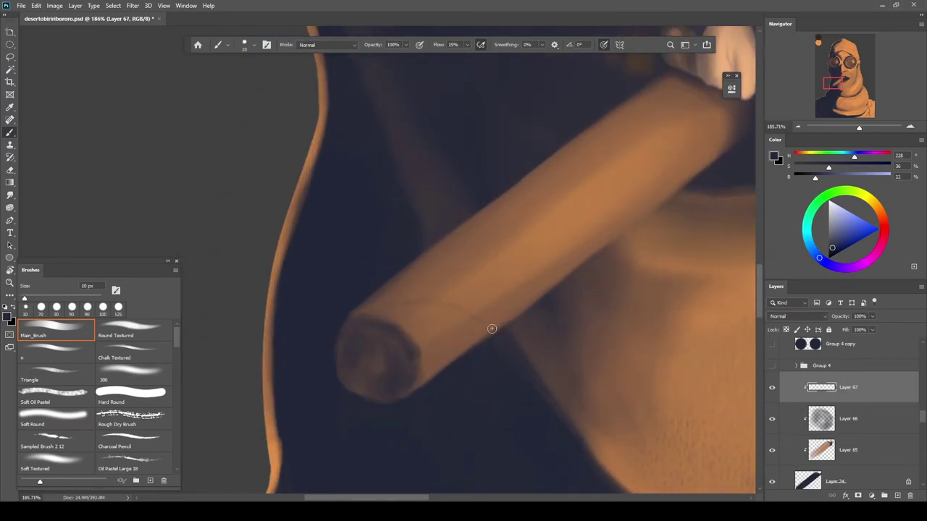
Erase and redraw the seam near the cigar's tip, and draw a second curved seam near the teeth at 10 px
key("e")
left_click_drag(420, 328, 403, 322)
key("b")
left_click_drag(390, 314, 494, 325)
left_click_drag(672, 198, 617, 255)
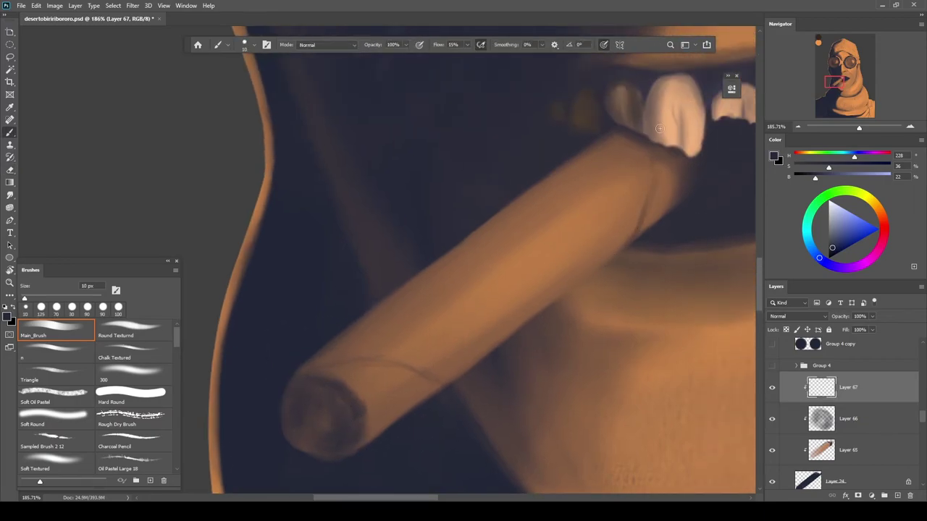
scroll(576, 197, "down", 10)
scroll(582, 187, "up", 8)
Add a clipped layer above the seams and paint brown detail beside the mouth-end seam with a colour sampled from the cigar
key("ctrl+shift+alt+n")
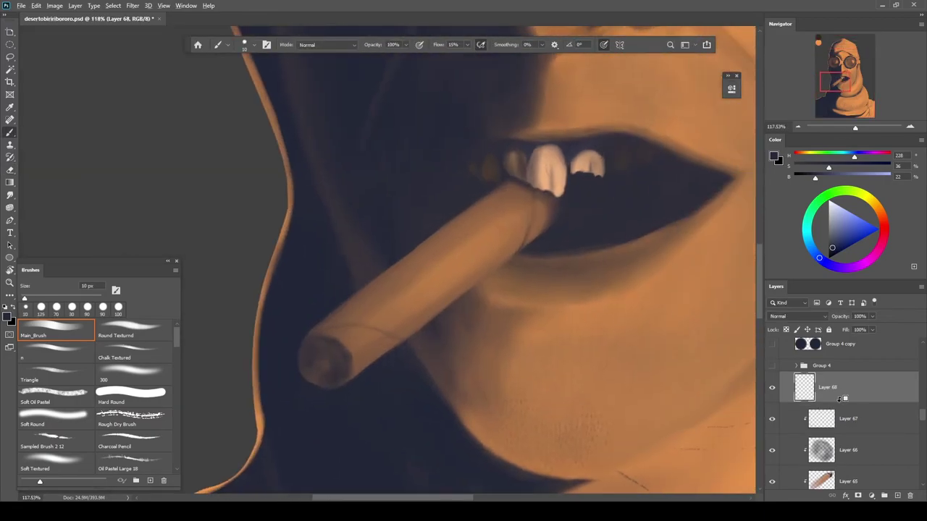
left_click(837, 408, "alt")
scroll(573, 232, "up", 1)
left_click(507, 215, "alt")
scroll(463, 162, "up", 2)
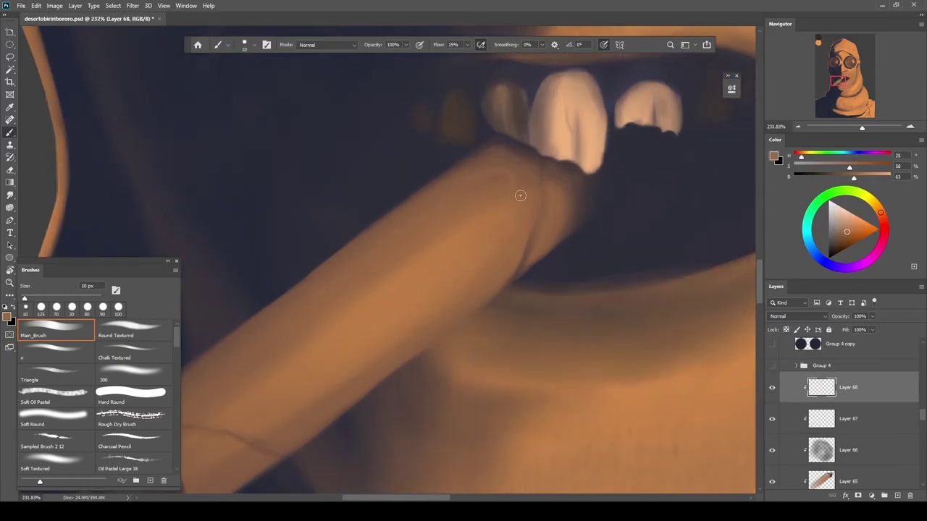
scroll(510, 197, "down", 8)
Return to the seam layer and touch up the cigar with orange-brown tones sampled from the painting
key("alt+bracketleft")
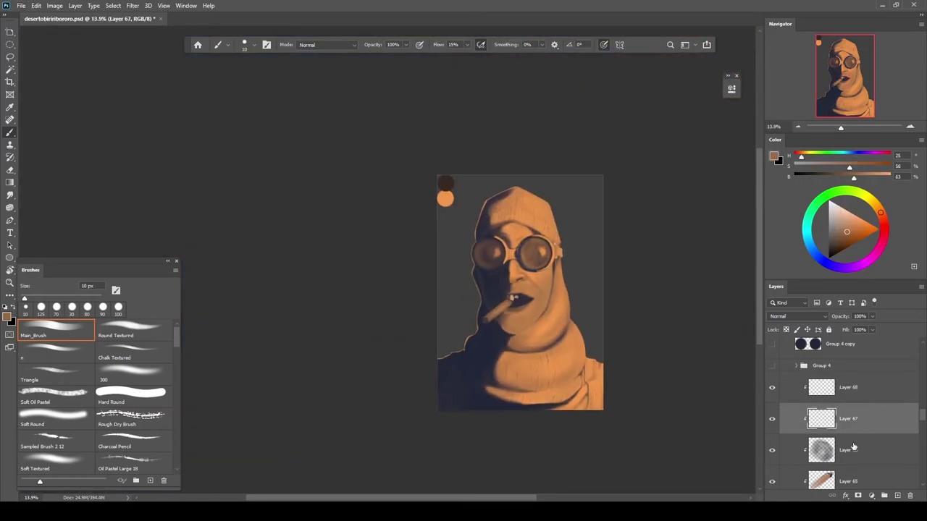
scroll(500, 312, "up", 7)
left_click(453, 281, "alt")
scroll(507, 304, "up", 1)
mouse_move(648, 347)
left_mouse_down()
mouse_move(368, 272)
mouse_move(325, 312)
mouse_move(681, 279)
left_mouse_up()
scroll(449, 242, "up", 1)
left_click(580, 138, "alt")
mouse_move(436, 226)
left_mouse_down()
mouse_move(440, 239)
mouse_move(400, 230)
mouse_move(412, 302)
mouse_move(367, 224)
mouse_move(414, 270)
mouse_move(374, 271)
mouse_move(425, 293)
left_mouse_up()
key("bracketright")
key("bracketright")
key("bracketright")
key("bracketright")
key("bracketright")
key("bracketright")
key("bracketright")
key("ctrl+0")
key("ctrl+shift+alt+n")
key("bracketright")
key("bracketright")
key("bracketright")
key("bracketright")
key("bracketright")
key("bracketright")
key("bracketright")
key("bracketright")
key("bracketright")
key("bracketright")
key("bracketright")
left_click(424, 160)
key("ctrl+z")
Add a new layer below Group 3 and paint thin orange smoke wisps rising from the cigar past the hood at 125 px
left_click_drag(923, 414, 923, 347)
left_click(843, 461)
key("ctrl+shift+alt+n")
left_click_drag(526, 89, 509, 126)
left_click_drag(385, 340, 371, 290)
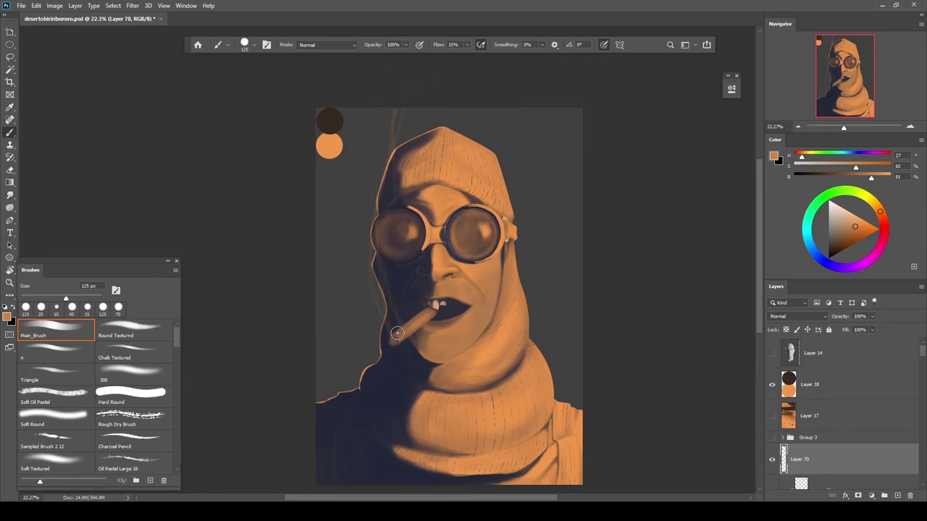
Soften the smoke wisps beside the hood and goggles using the Soft Textured eraser
key("e")
left_click(64, 457)
left_click_drag(400, 104, 358, 249)
Paint a broad orange smoke haze around the cigar's tip and the shadowed cheek at 600 px
key("b")
key("bracketright")
key("bracketright")
key("bracketright")
key("bracketright")
key("bracketright")
key("bracketright")
key("bracketright")
key("bracketright")
mouse_move(384, 332)
left_mouse_down()
mouse_move(411, 327)
mouse_move(402, 318)
left_mouse_up()
Thin out the smoke beside the shadowed cheek with the Soft Textured eraser at 50 px
key("e")
key("b")
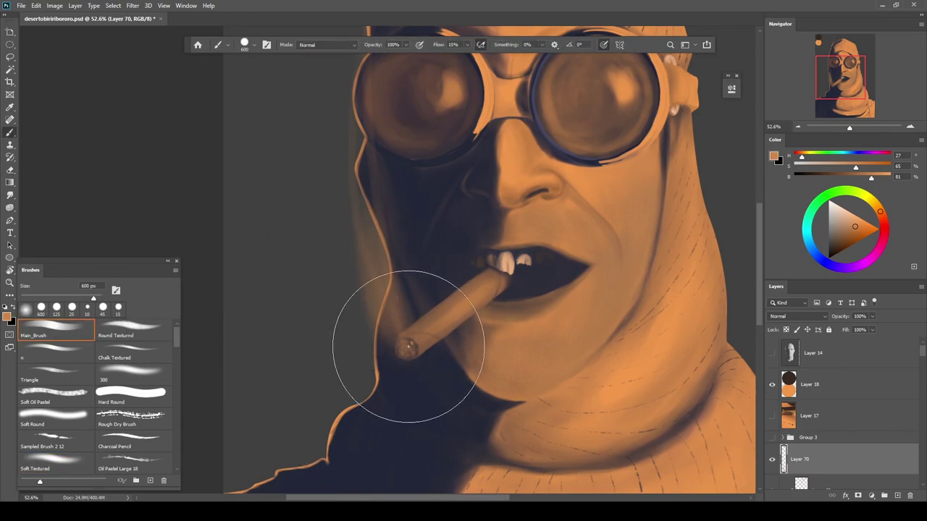
key("e")
key("bracketleft")
key("bracketleft")
key("bracketleft")
key("bracketleft")
key("bracketleft")
key("bracketleft")
key("bracketleft")
scroll(352, 206, "up", 2)
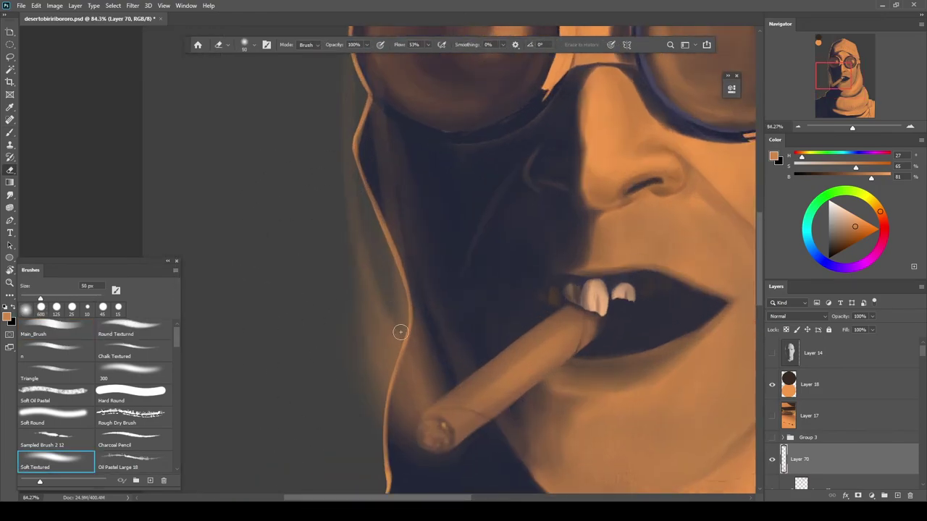
scroll(394, 305, "down", 3)
Build up and refine the orange smoke between the cigar's tip and the hood at 150 px
key("b")
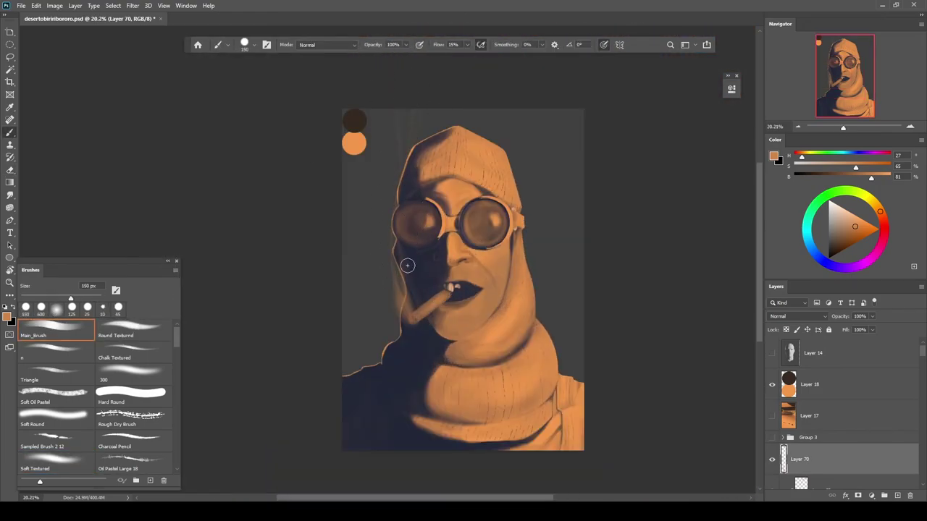
scroll(406, 245, "up", 3)
scroll(407, 310, "down", 2)
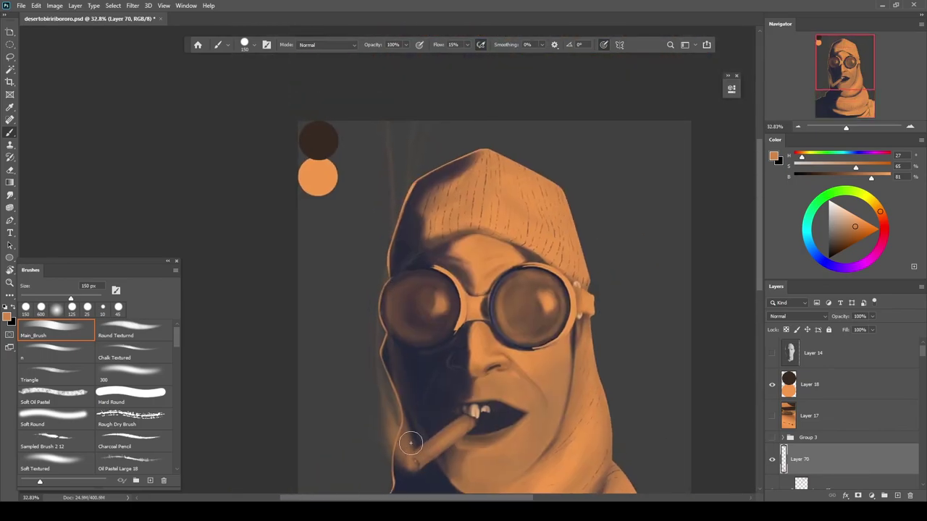
key("e")
key("b")
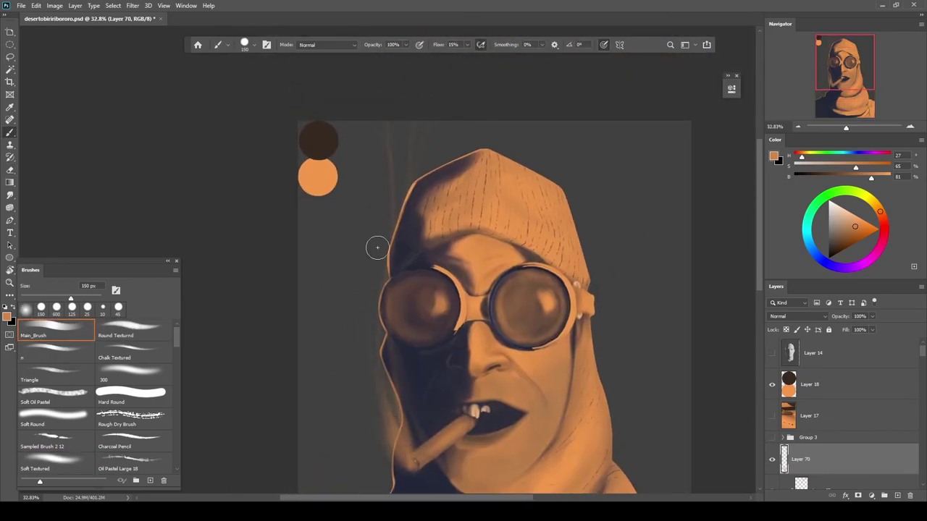
scroll(526, 193, "down", 2)
left_click_drag(530, 268, 501, 268)
scroll(409, 282, "up", 4)
scroll(474, 273, "down", 4)
scroll(415, 297, "up", 5)
Lock the transparent pixels of Layer 29 and touch it up with the light orange sampled from the lit cheek
left_click(576, 329, "alt")
scroll(516, 296, "down", 3)
scroll(515, 296, "down", 2)
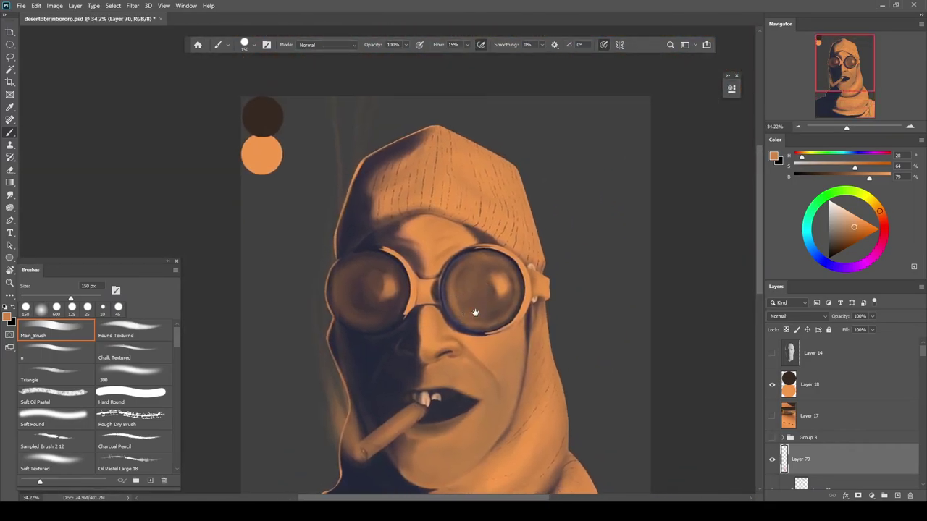
scroll(465, 311, "down", 4)
scroll(455, 334, "up", 5)
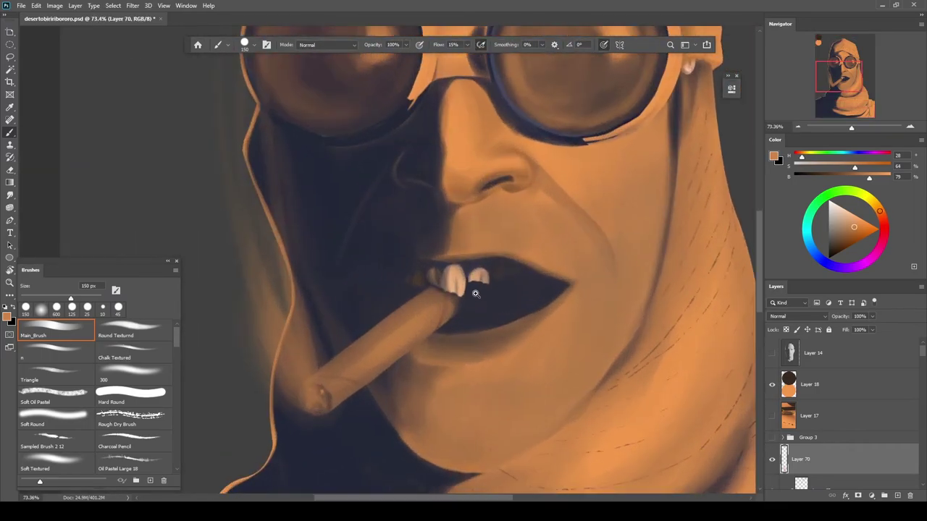
left_click(867, 475)
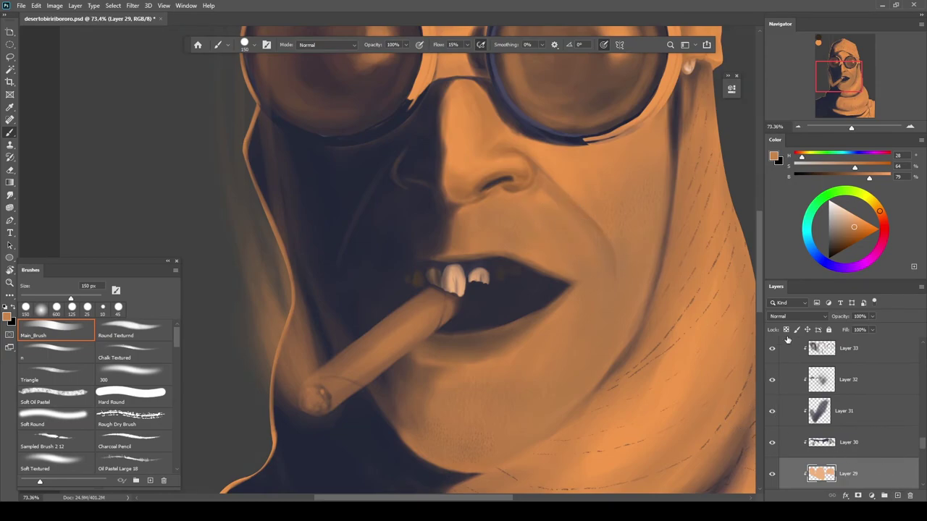
left_click(591, 173, "alt")
left_click_drag(469, 268, 438, 243)
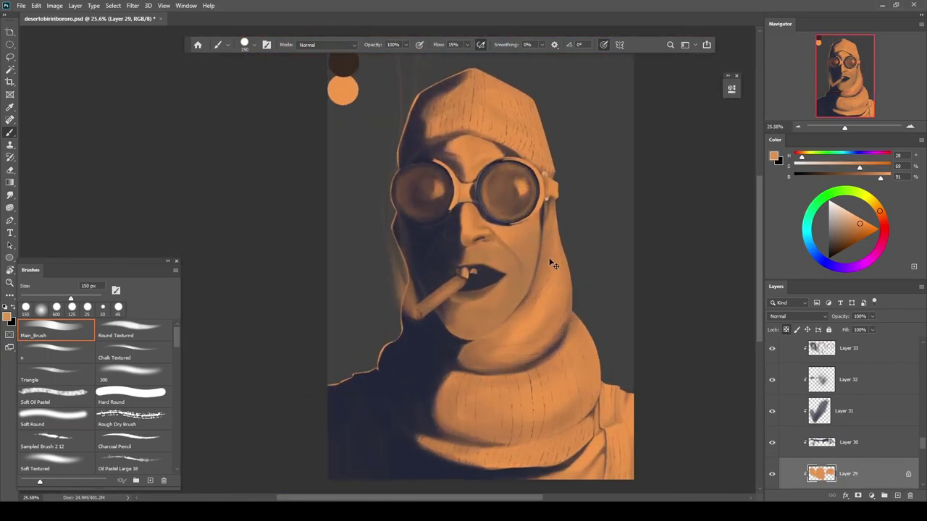
scroll(547, 263, "down", 2)
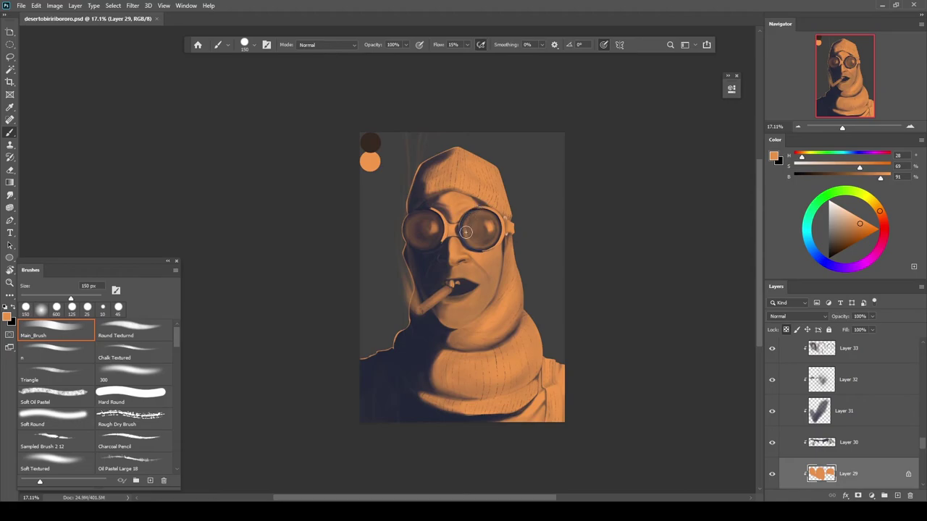
Shade the lit cheek along the hood's inner edge in dark brown on a new layer above Layer 63, blending with the Soft Textured eraser
scroll(504, 261, "up", 4)
scroll(543, 218, "down", 1)
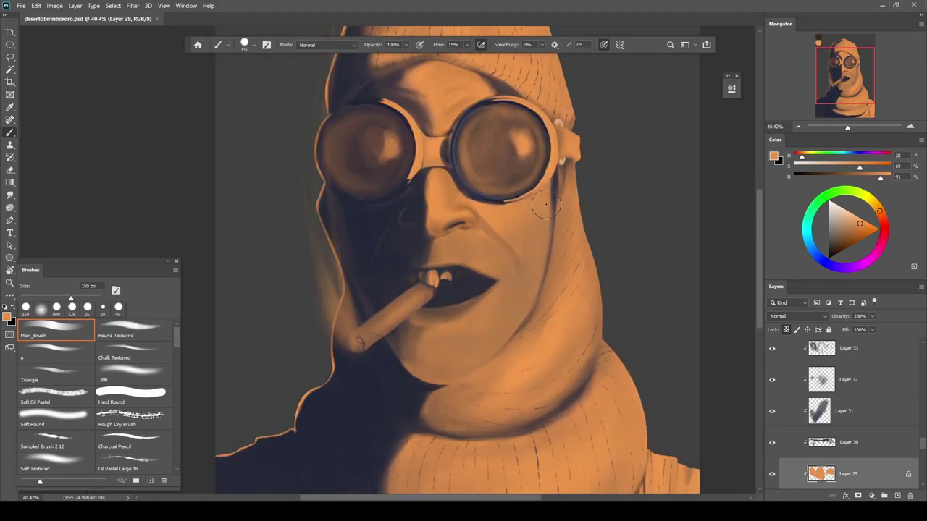
left_click_drag(923, 444, 923, 358)
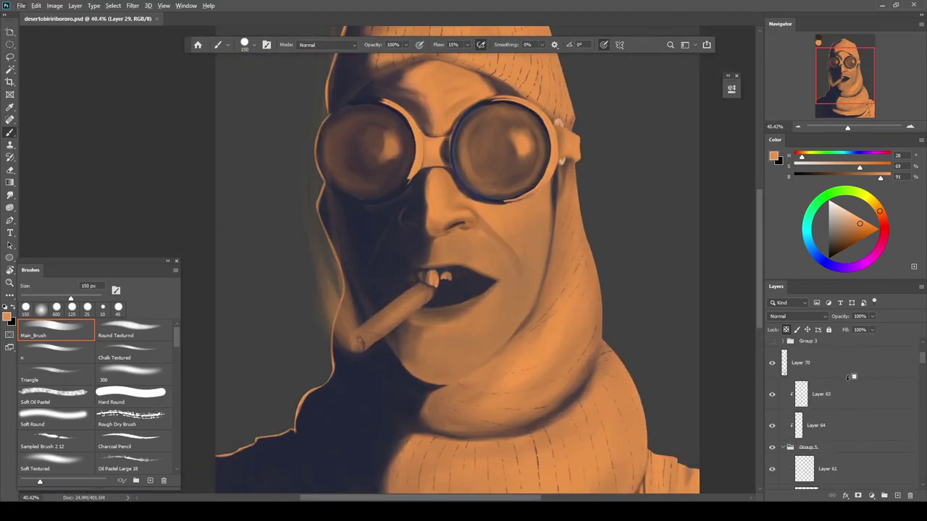
left_click(853, 382)
key("ctrl+shift+alt+n")
key("ctrl+z")
left_click_drag(548, 197, 534, 308)
left_click(553, 193, "alt")
scroll(495, 356, "down", 3)
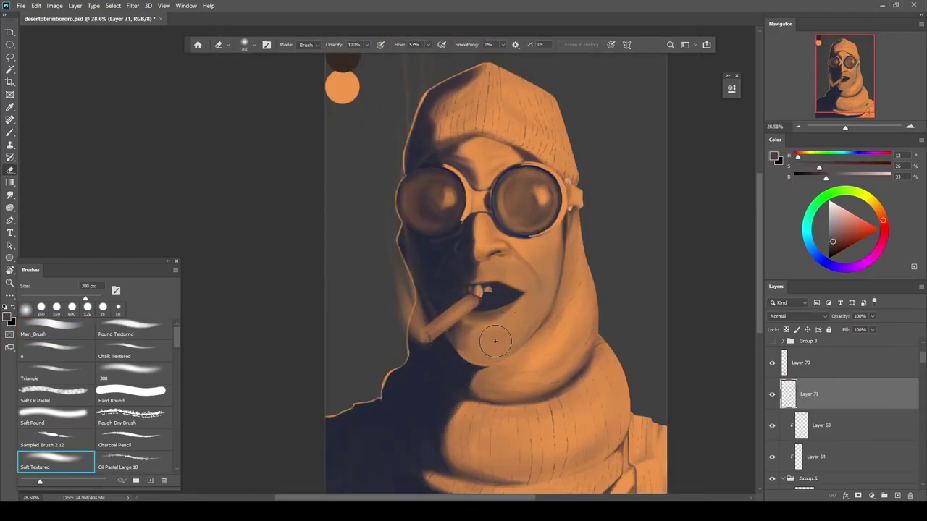
scroll(521, 341, "down", 2)
scroll(534, 189, "up", 5)
scroll(535, 188, "down", 4)
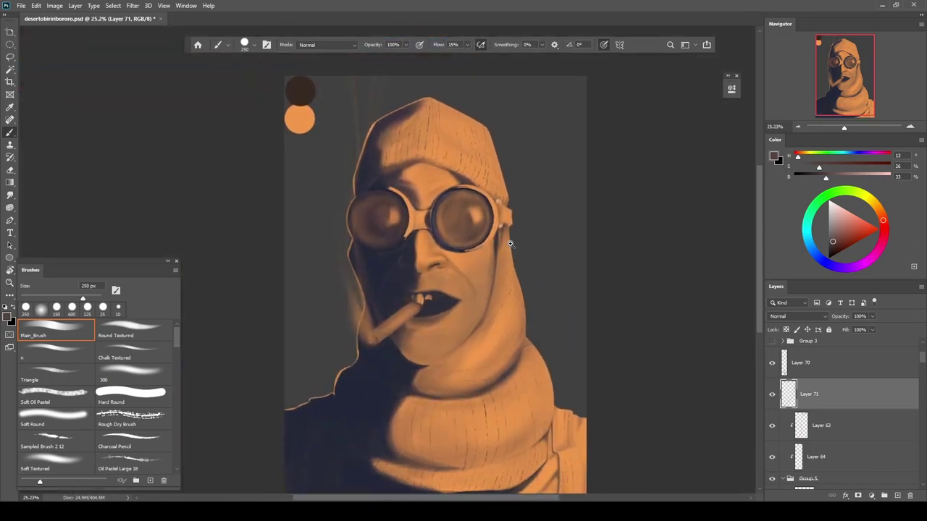
Add a new layer beneath the whole figure and fill it with dark navy as the background
left_click(556, 306, "ctrl")
key("ctrl+alt+shift+n")
key("alt+BackSpace")
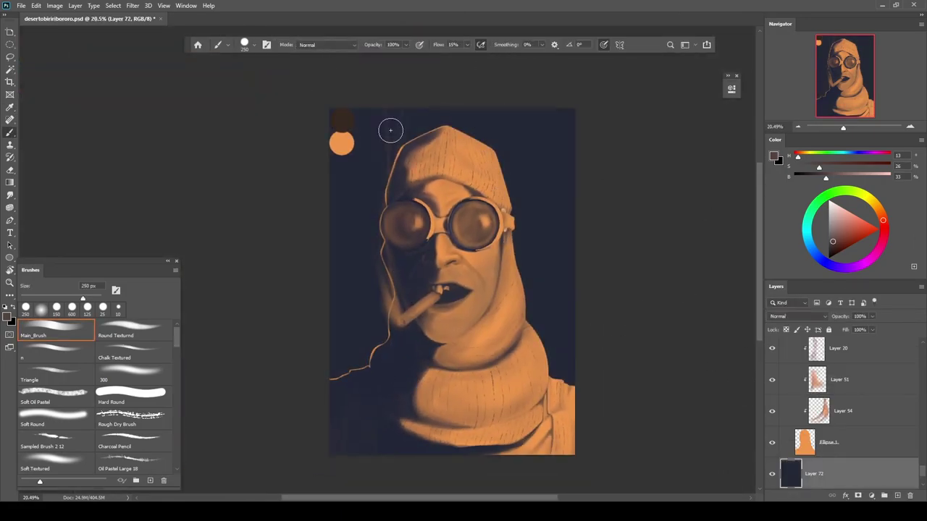
mouse_move(555, 255)
left_mouse_down()
mouse_move(600, 267)
mouse_move(553, 261)
left_mouse_up()
scroll(554, 261, "down", 2)
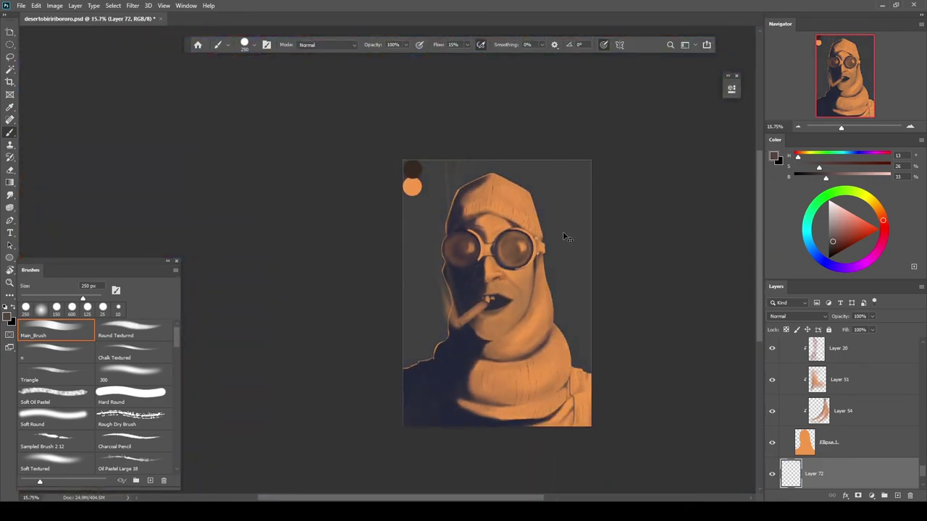
scroll(551, 276, "down", 5)
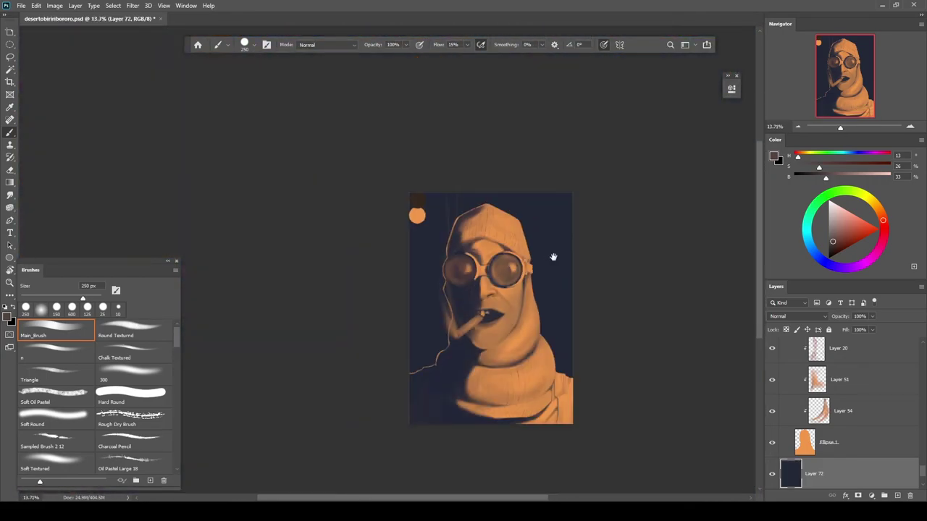
scroll(476, 223, "up", 3)
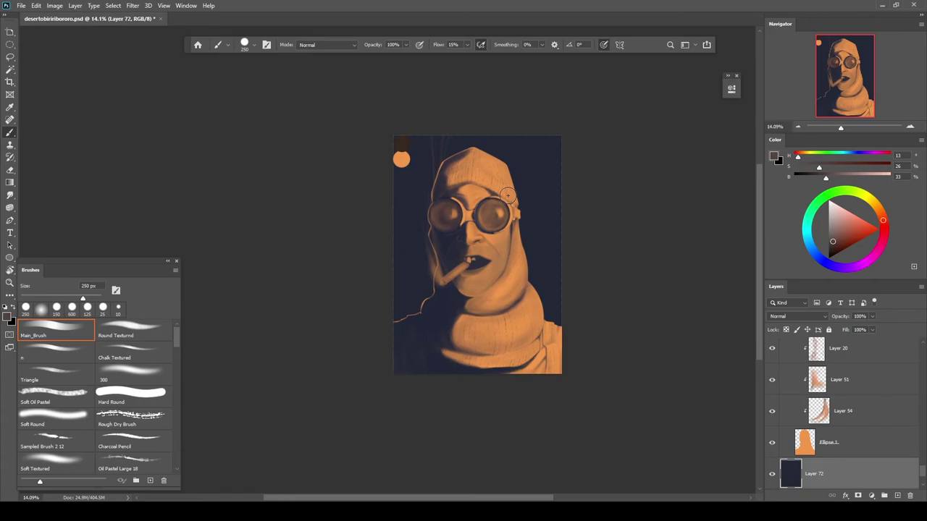
Try bright orange and darker orange fills for the background
key("i")
scroll(492, 234, "up", 3)
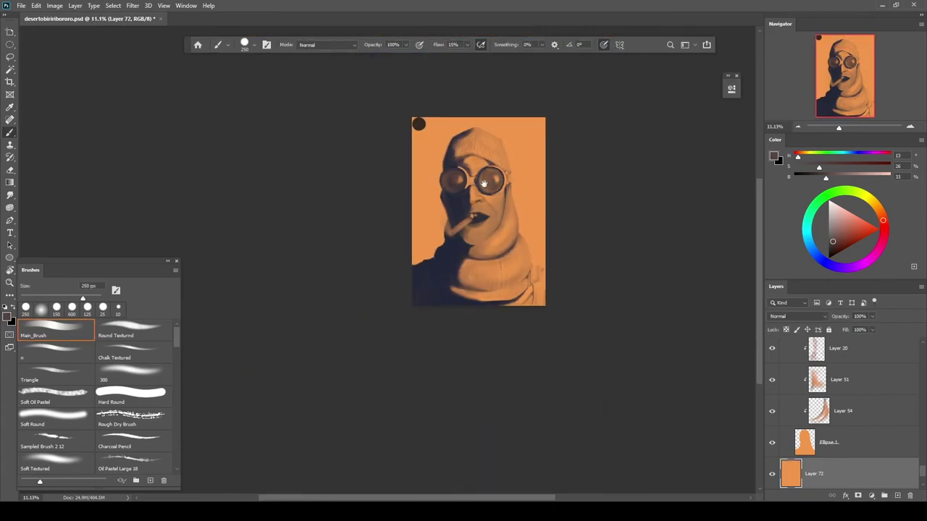
scroll(497, 253, "up", 4)
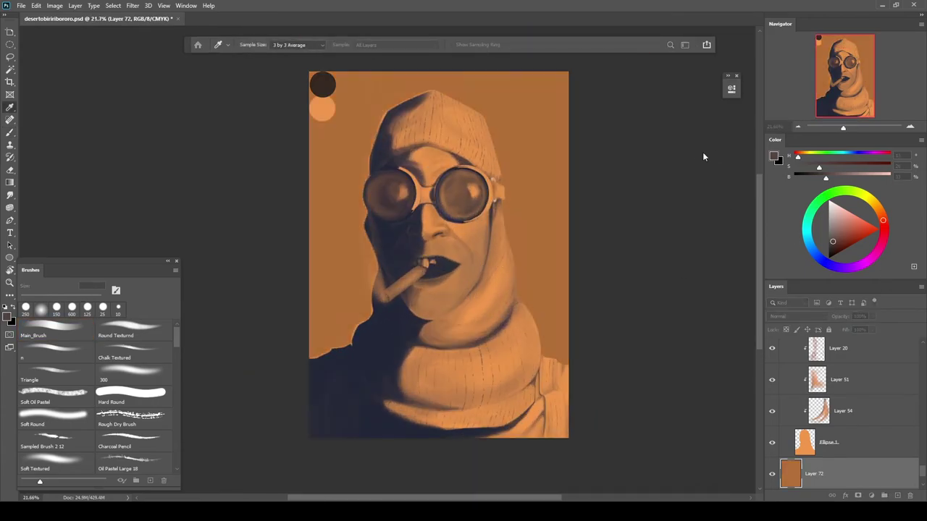
key("b")
scroll(497, 264, "down", 2)
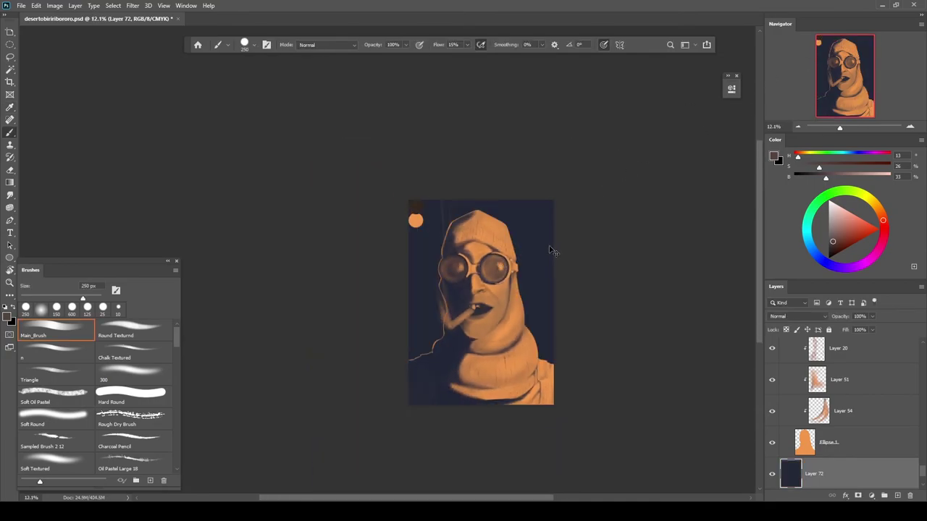
Touch up the pale knob beside the goggle strap on Layer 56 with the Soft Textured eraser at 20 px, and hide the color swatches
left_click_drag(498, 265, 577, 267)
left_click_drag(492, 311, 556, 310)
left_click(523, 283, "ctrl")
key("e")
left_click(524, 268, "ctrl")
left_click(818, 389)
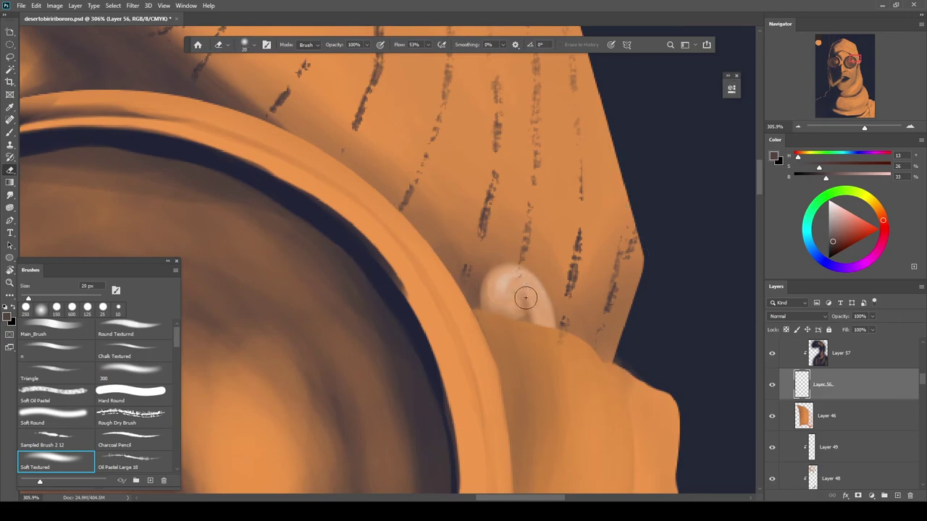
scroll(556, 340, "down", 10)
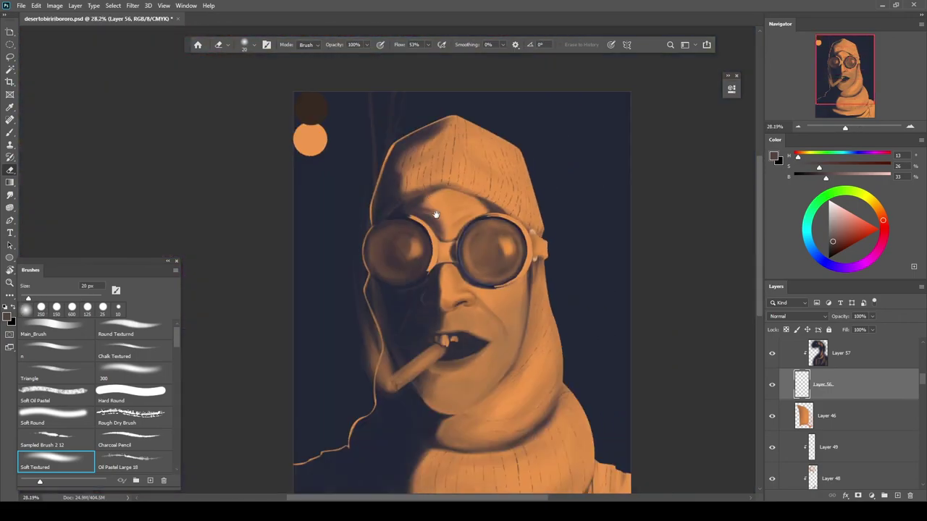
scroll(424, 249, "up", 3)
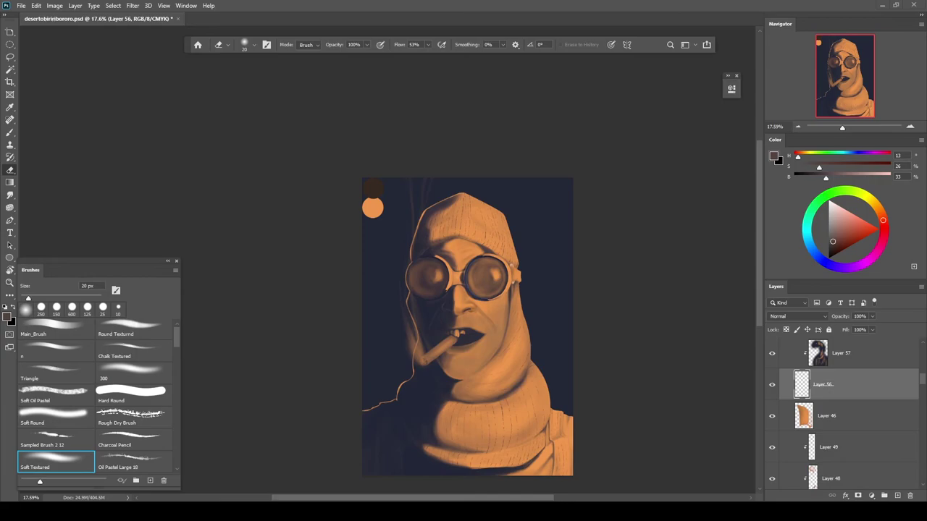
left_click_drag(536, 337, 591, 349)
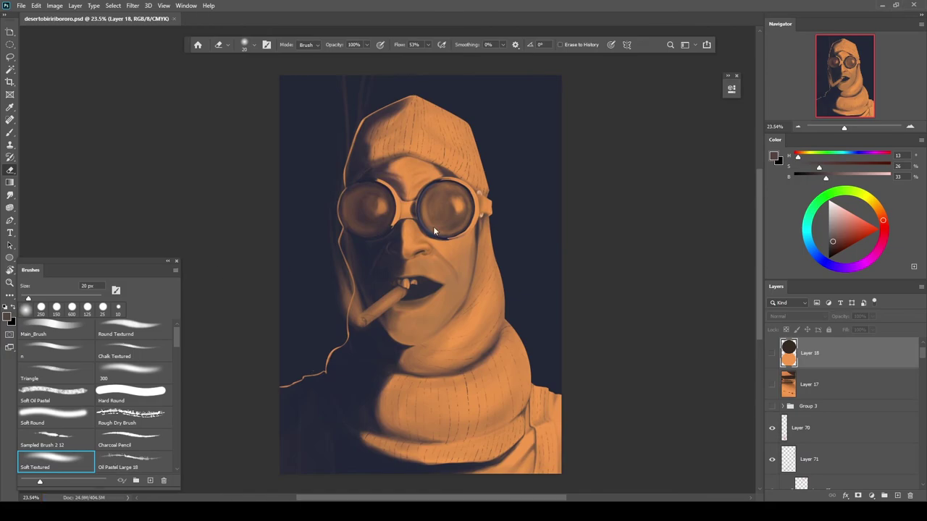
Add a Screen-mode layer between the goggle lenses and their frames, and sample light orange for a 90 px brush
left_click_drag(401, 268, 477, 325)
left_click_drag(529, 346, 543, 311)
left_click(470, 225, "ctrl")
key("ctrl+shift+alt+n")
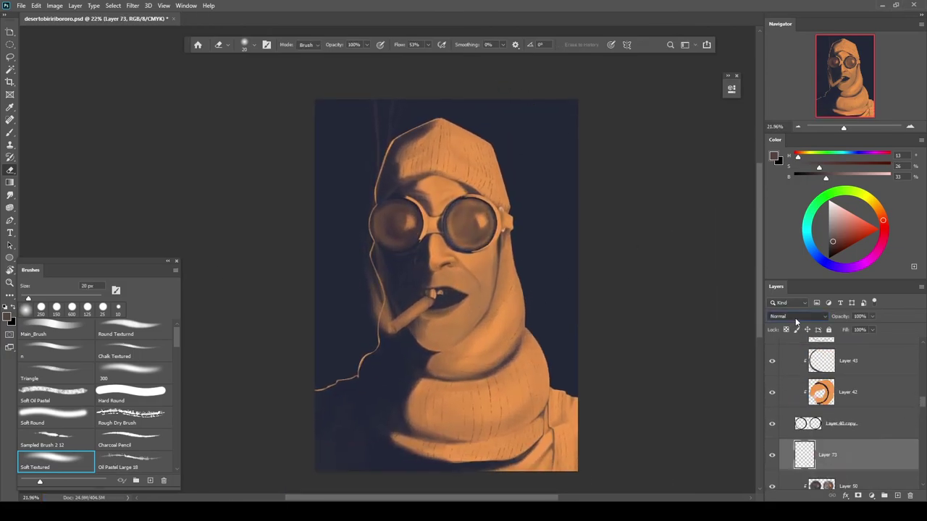
left_click_drag(464, 227, 555, 220)
key("bracketright")
key("bracketright")
key("bracketright")
key("bracketright")
key("bracketright")
key("bracketright")
key("bracketright")
key("bracketright")
left_click(837, 220)
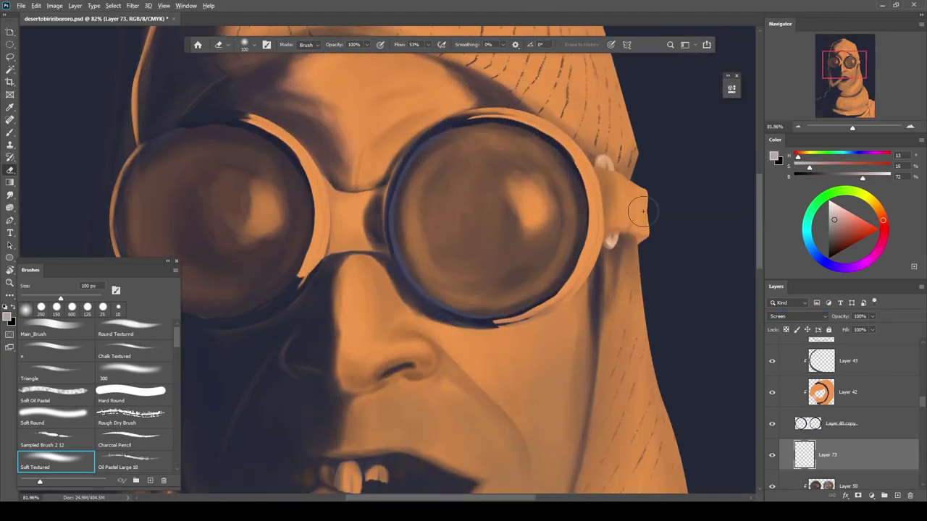
key("b")
left_click(608, 222, "alt")
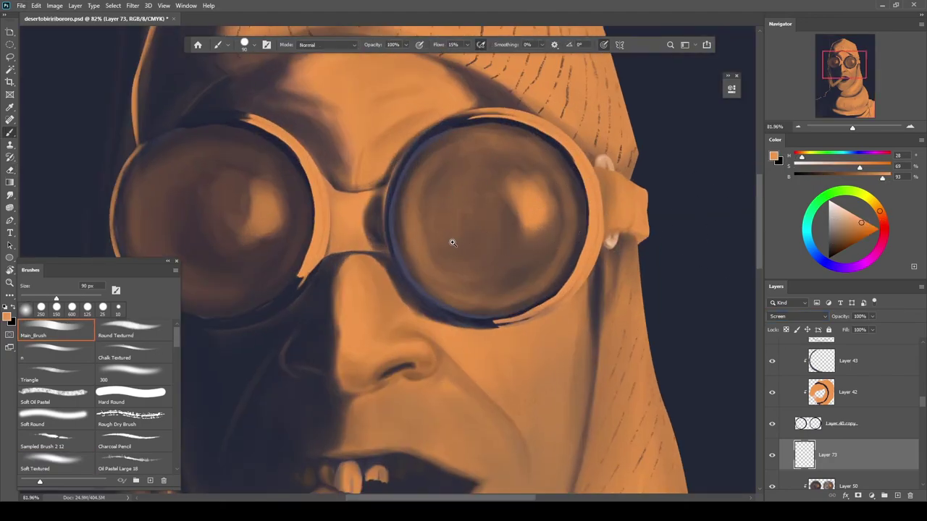
Paint light orange reflections inside the lens on the lit side of the face and lower the layer's fill to 22%
left_click_drag(457, 243, 484, 242)
left_click_drag(439, 188, 440, 258)
mouse_move(443, 170)
left_mouse_down()
mouse_move(436, 270)
mouse_move(500, 291)
mouse_move(507, 234)
mouse_move(520, 257)
mouse_move(486, 301)
mouse_move(580, 241)
mouse_move(599, 202)
mouse_move(554, 298)
mouse_move(604, 192)
mouse_move(591, 244)
mouse_move(523, 247)
mouse_move(491, 281)
mouse_move(463, 274)
left_mouse_up()
left_click_drag(487, 142, 461, 148)
left_click_drag(578, 126, 623, 126)
left_click_drag(845, 331, 807, 333)
scroll(578, 338, "down", 3)
scroll(577, 338, "up", 5)
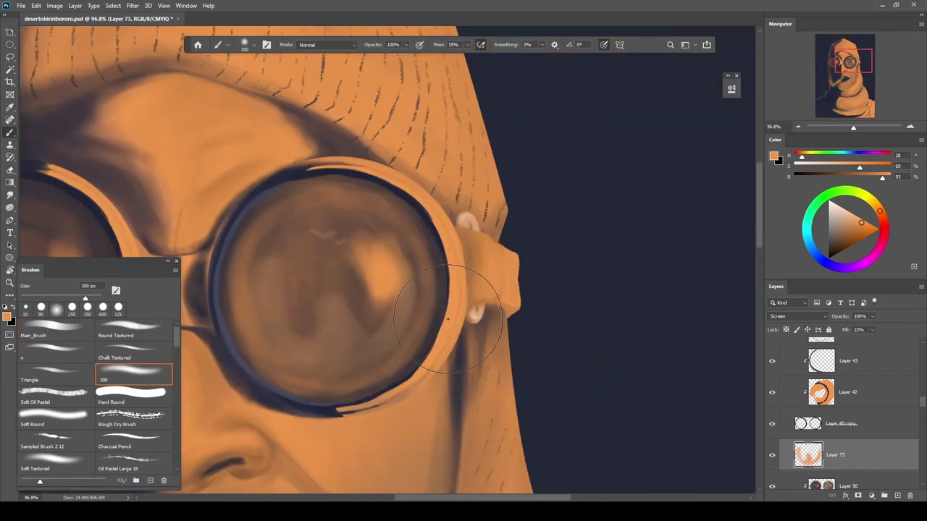
Refine the lens reflections with the 300 brush at 90 px and reduce the layer's fill to 19%
key("e")
key("b")
key("ctrl+0")
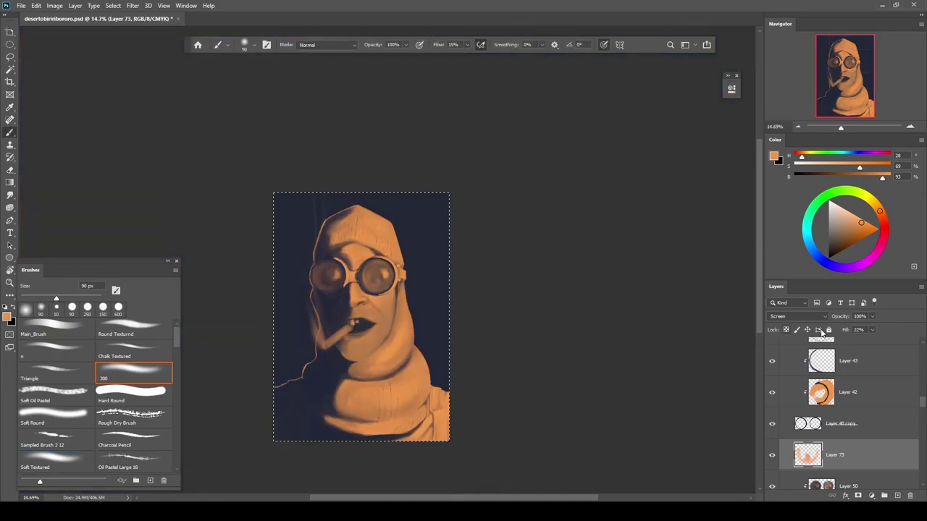
left_click_drag(848, 331, 819, 321)
left_click_drag(380, 313, 467, 317)
left_click_drag(846, 319, 806, 338)
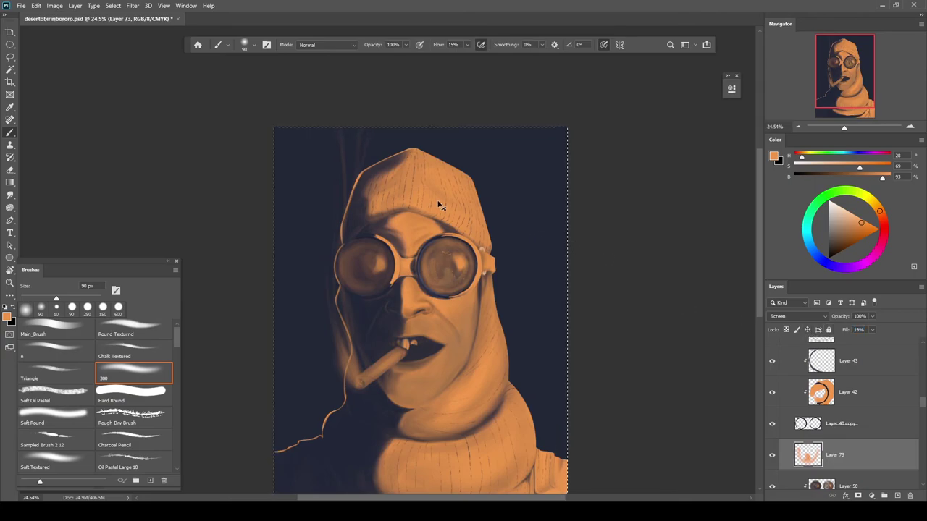
Duplicate the reflection layer and move the copy over the lens on the shadowed side of the face
left_click_drag(429, 286, 601, 286)
key("ctrl+j")
key("ctrl+t")
left_click_drag(506, 263, 280, 263)
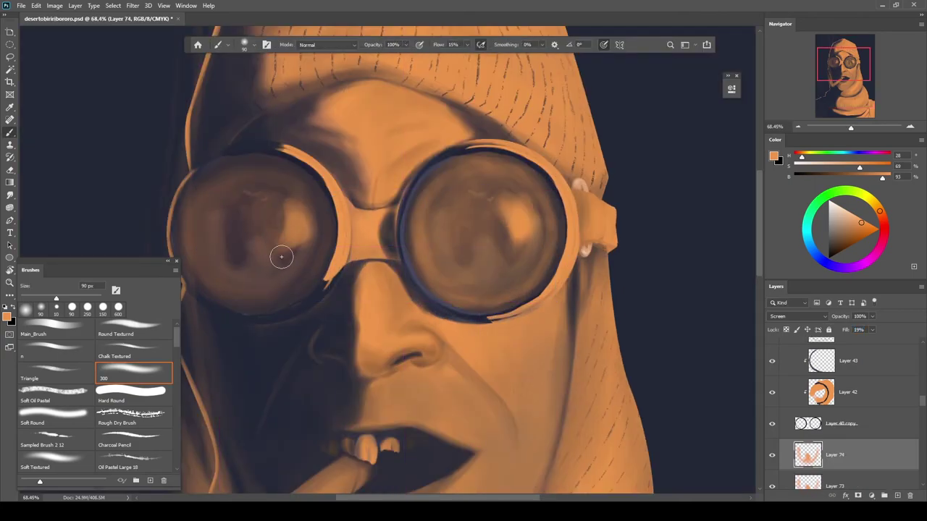
scroll(547, 275, "down", 5)
scroll(546, 275, "up", 2)
key("Return")
key("b")
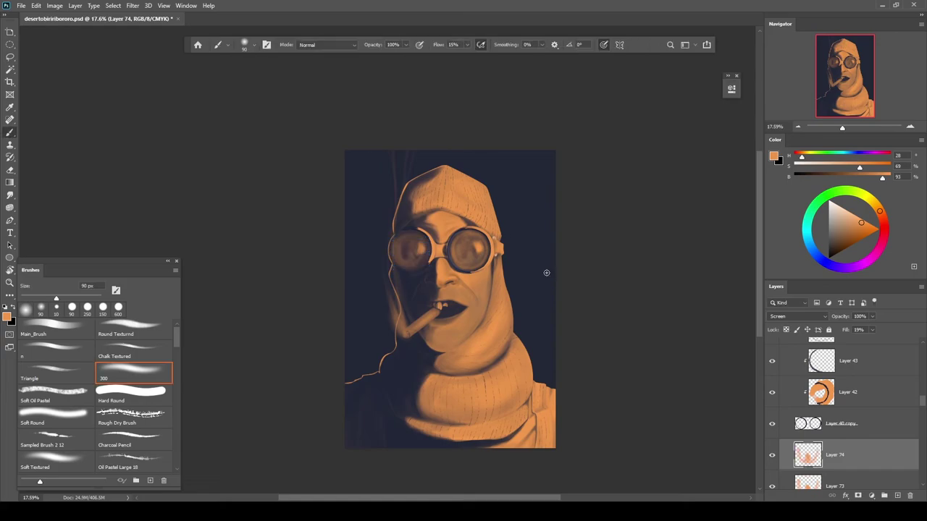
scroll(540, 272, "up", 2)
scroll(536, 271, "down", 1)
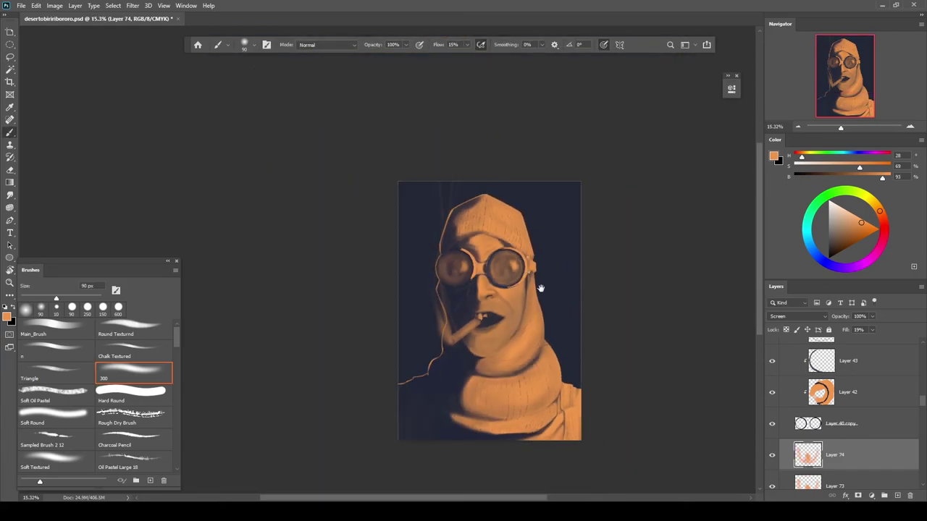
Add a new layer beneath Layer 71 and choose a Pores brush from the PalavraNERD_brushes_v.3 set
left_click_drag(543, 288, 533, 283)
left_click_drag(497, 313, 617, 316)
left_click_drag(923, 401, 924, 357)
left_click(862, 425)
key("ctrl+shift+alt+n")
left_click(134, 464)
scroll(130, 457, "down", 5)
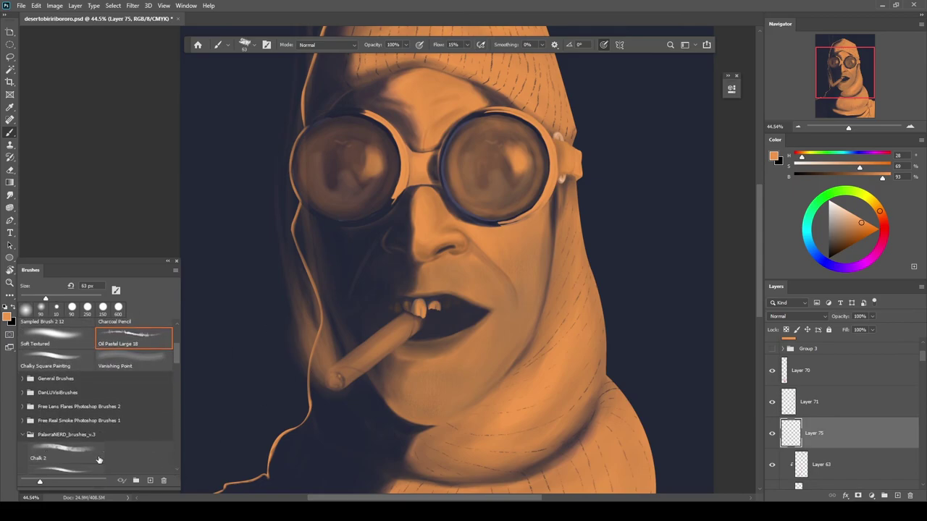
left_click(178, 469)
left_click(65, 435)
left_click(65, 456)
left_click_drag(515, 254, 576, 257)
Texture the lit cheek and chin with dark skin pores at 300 px, softening them with the Soft Textured eraser
left_click(610, 150, "alt")
left_click_drag(608, 155, 606, 191)
mouse_move(603, 225)
left_mouse_down()
mouse_move(561, 225)
mouse_move(606, 235)
left_mouse_up()
key("bracketright")
key("bracketright")
key("bracketright")
left_click_drag(577, 233, 596, 246)
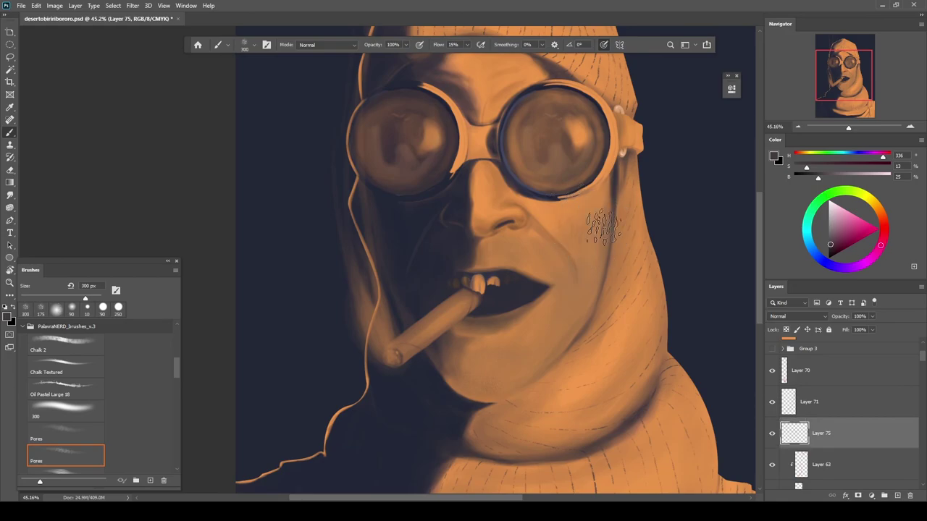
key("e")
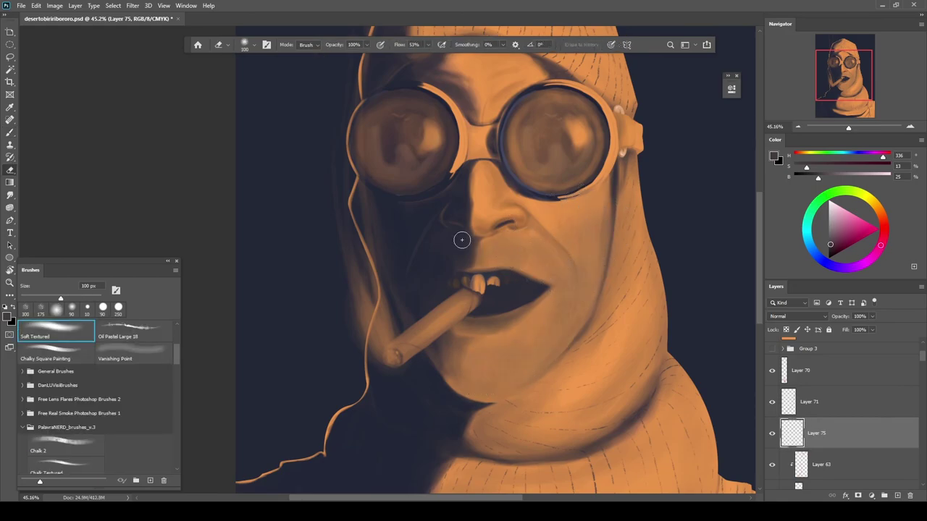
key("b")
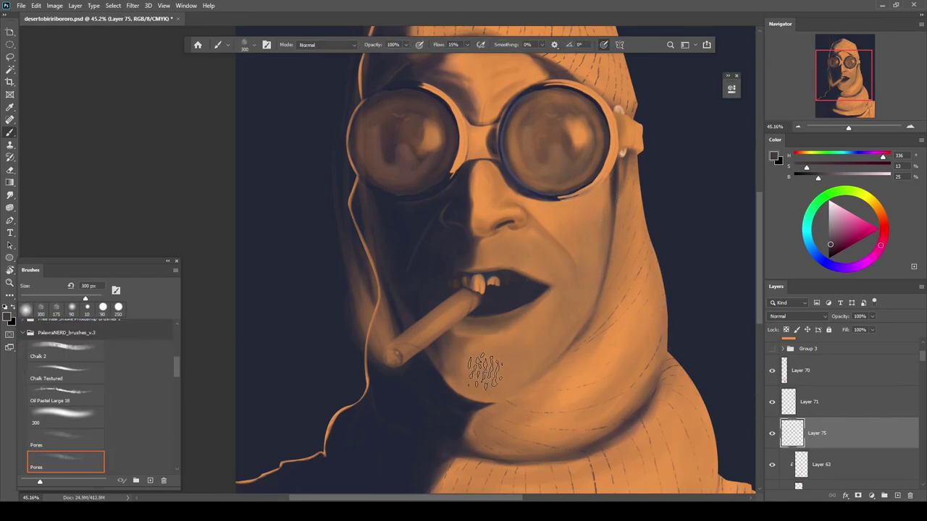
left_click_drag(681, 298, 644, 298)
left_click_drag(644, 299, 499, 331)
Add another layer for skin texture and switch to the finer Pores brush
key("ctrl+shift+n")
left_click(528, 89)
left_click(81, 395)
left_click(81, 351)
left_click(75, 466)
left_click(98, 436)
left_click_drag(446, 316, 567, 215)
Add a layer named b above Layer 76, reset the colours to black, and texture the lit skin with the Pores brush
key("ctrl+shift+n")
type("b")
left_click(521, 95)
key("d")
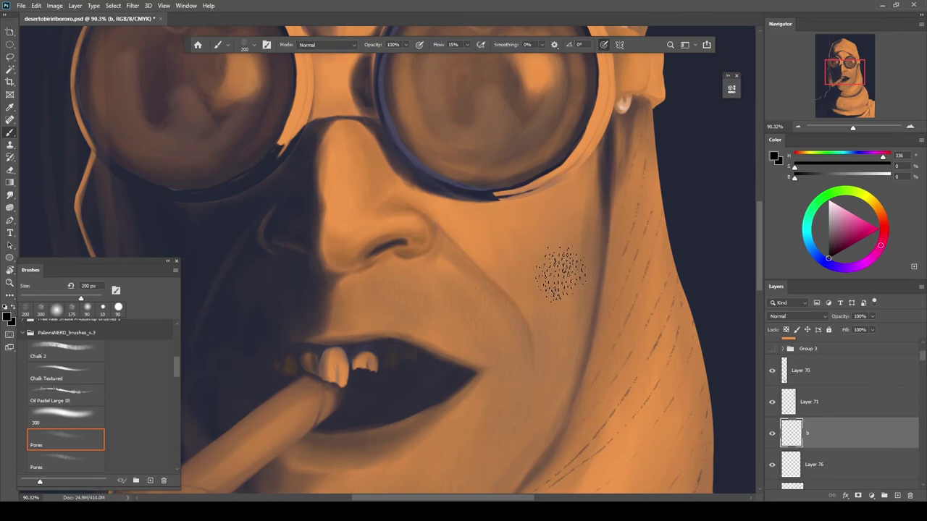
scroll(561, 337, "down", 3)
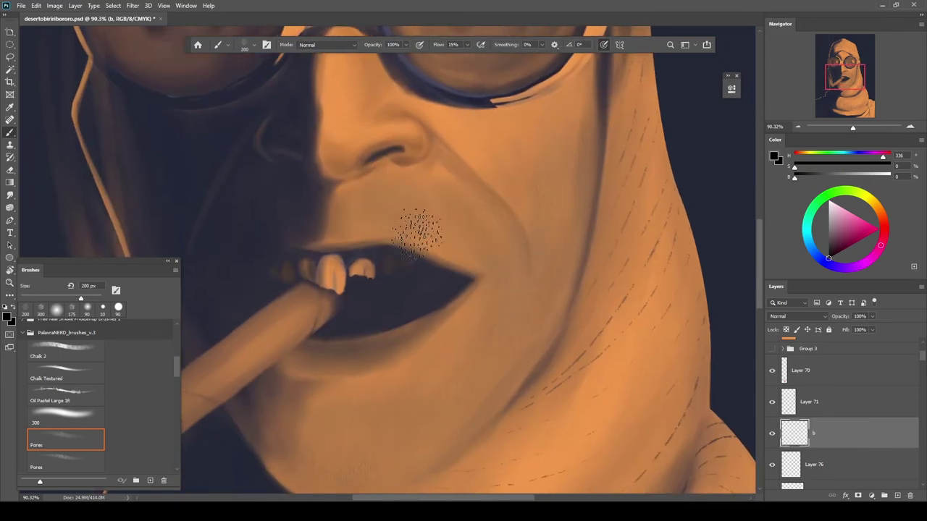
scroll(500, 318, "down", 4)
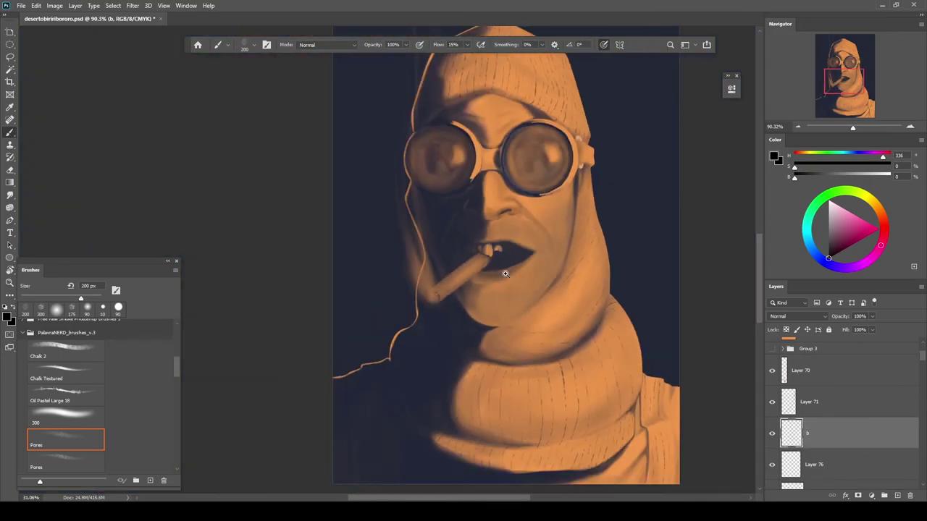
scroll(528, 291, "up", 3)
key("ctrl+z")
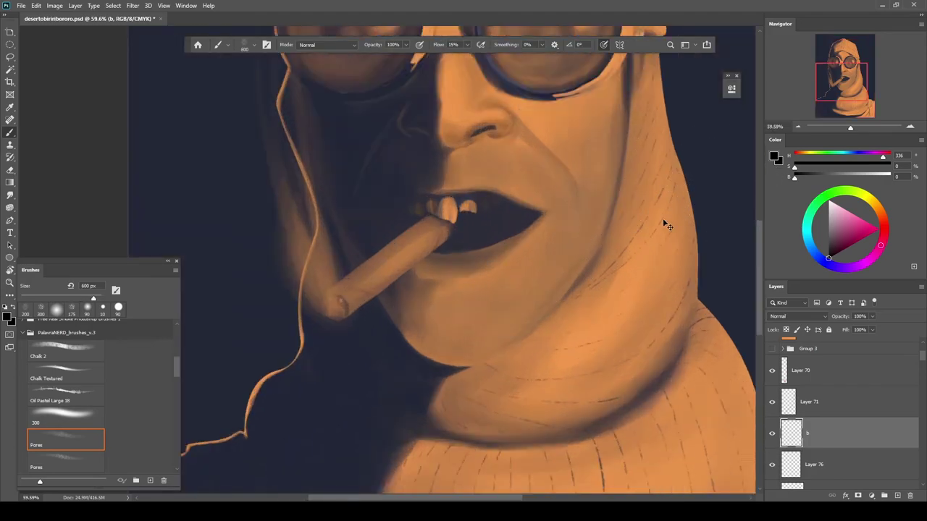
Texture the upper lip and chin with black pores at 150 px
left_click_drag(682, 224, 642, 303)
key("bracketleft")
key("bracketleft")
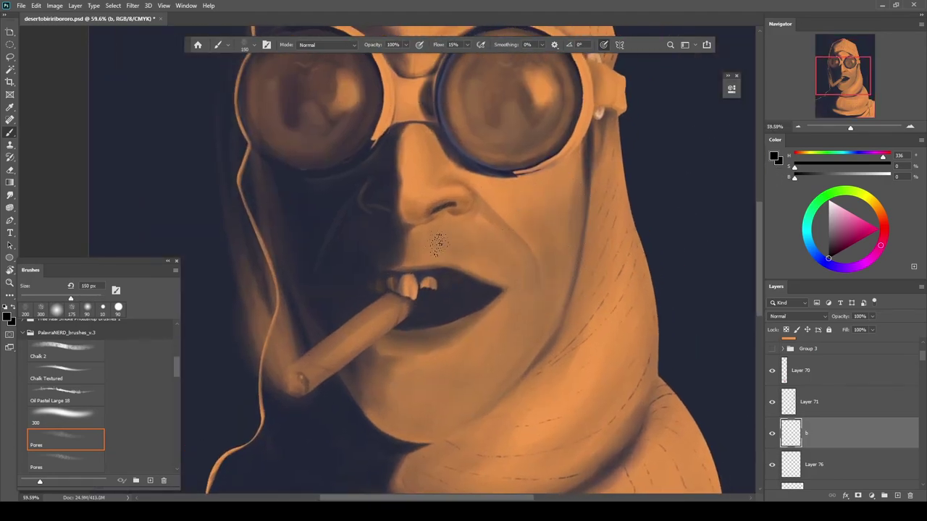
left_click_drag(413, 409, 495, 386)
scroll(522, 340, "down", 3)
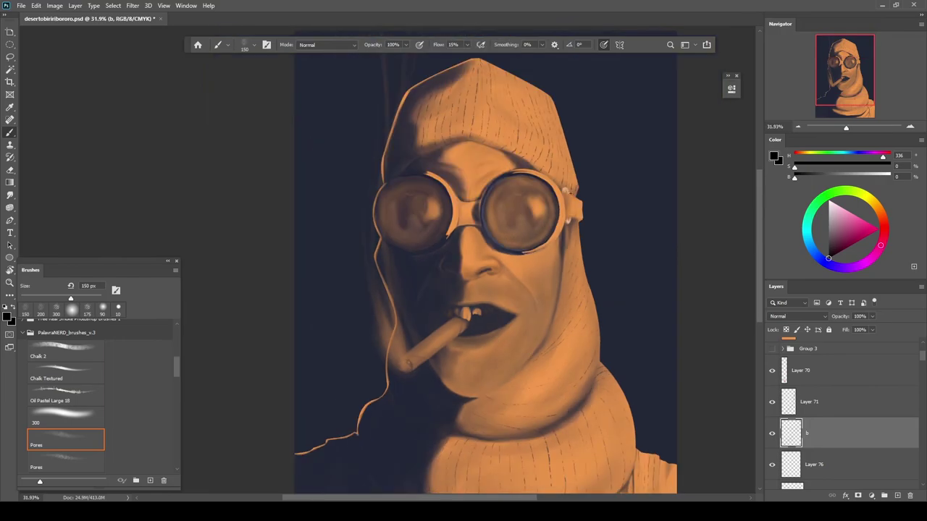
Sample the orange skin tone and work it into the chin below the lower lip with the 150 px Pores brush
scroll(481, 318, "up", 3)
scroll(464, 391, "up", 4)
left_click(489, 315, "alt")
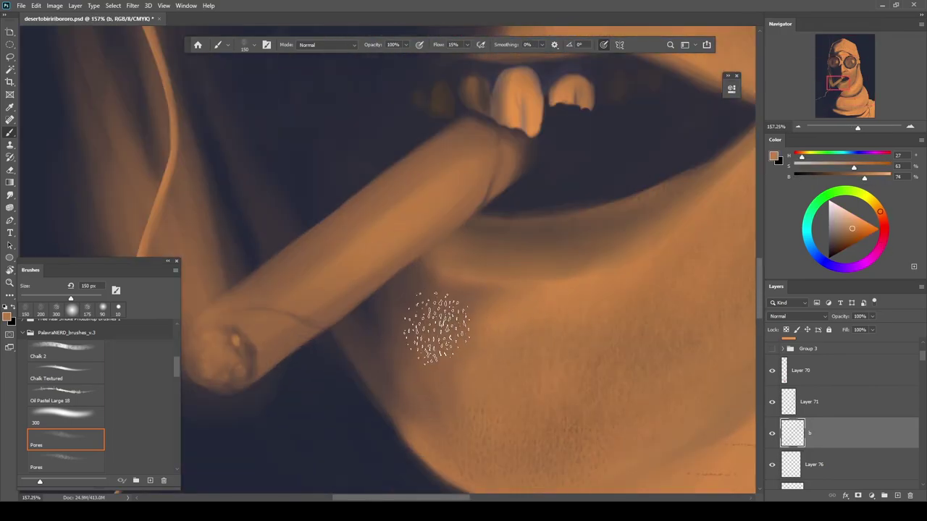
scroll(609, 269, "down", 6)
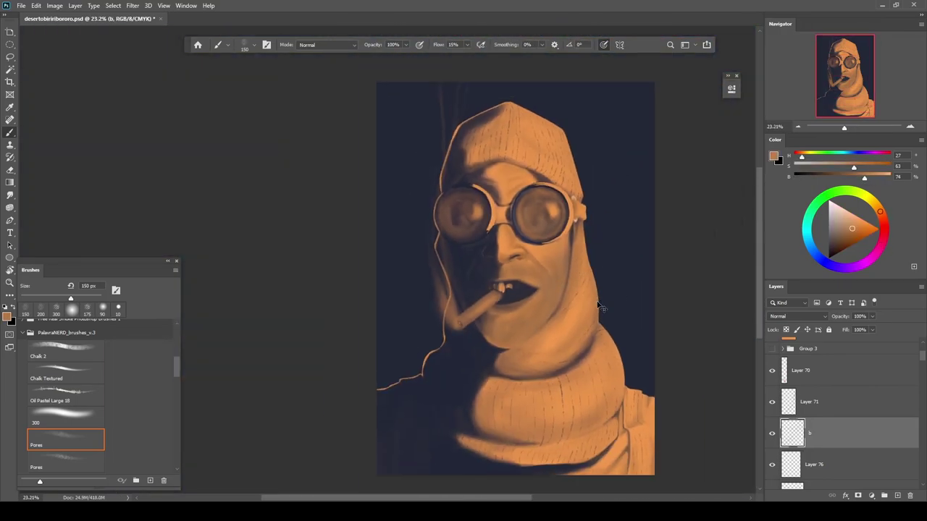
left_click_drag(518, 202, 482, 190)
scroll(473, 286, "up", 4)
scroll(467, 279, "down", 6)
scroll(479, 270, "up", 1)
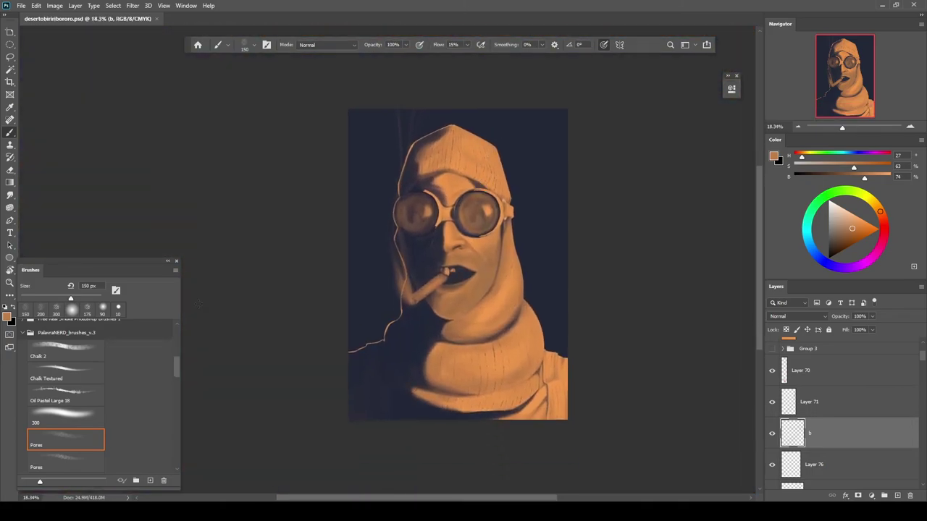
Add a layer above Layer 70 and paint a dark navy smudge on the lit cheek with the Oil Pastel Large 18 brush
key("comma")
key("comma")
left_click(819, 379)
key("ctrl+shift+alt+n")
left_click_drag(479, 244, 530, 243)
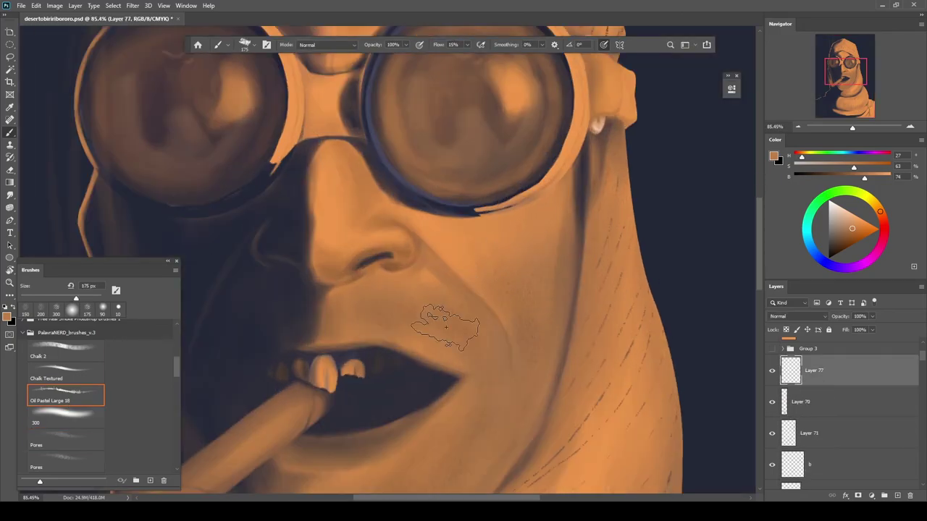
left_click(401, 398, "alt")
mouse_move(515, 277)
left_mouse_down()
mouse_move(534, 265)
mouse_move(517, 271)
mouse_move(522, 279)
mouse_move(492, 275)
mouse_move(466, 241)
left_mouse_up()
Refine the edges of the cheek smudge with the Soft Textured eraser, reducing its size to 35 px
key("0")
key("bracketleft")
key("bracketleft")
key("bracketleft")
key("bracketleft")
key("bracketleft")
key("bracketleft")
key("bracketleft")
key("e")
mouse_move(432, 281)
left_mouse_down()
mouse_move(444, 282)
mouse_move(439, 244)
left_mouse_up()
key("bracketleft")
key("bracketleft")
key("bracketleft")
key("bracketleft")
key("bracketleft")
key("bracketleft")
key("bracketleft")
key("bracketleft")
Lower the fill of the smudge layer, Layer 77, to 40%
left_click_drag(847, 330, 818, 334)
left_click_drag(612, 307, 569, 302)
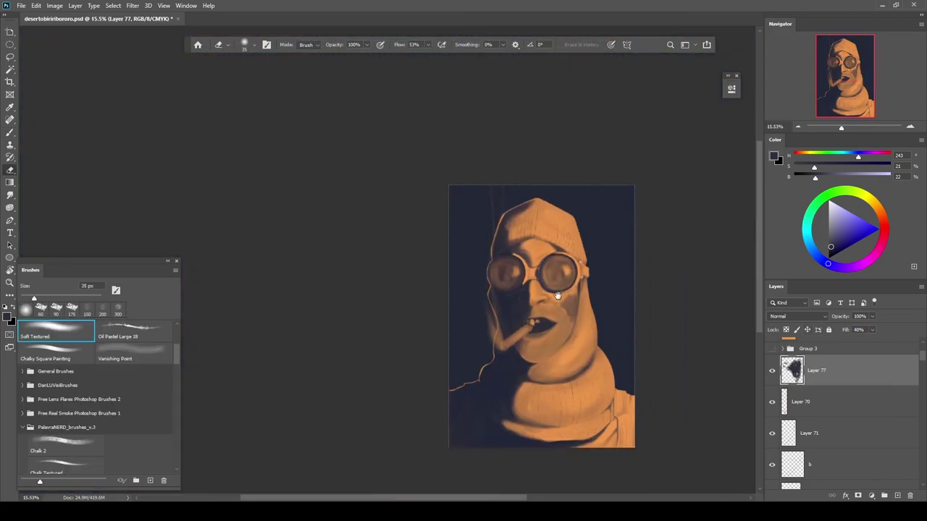
scroll(569, 303, "up", 5)
scroll(557, 355, "down", 5)
scroll(548, 253, "up", 7)
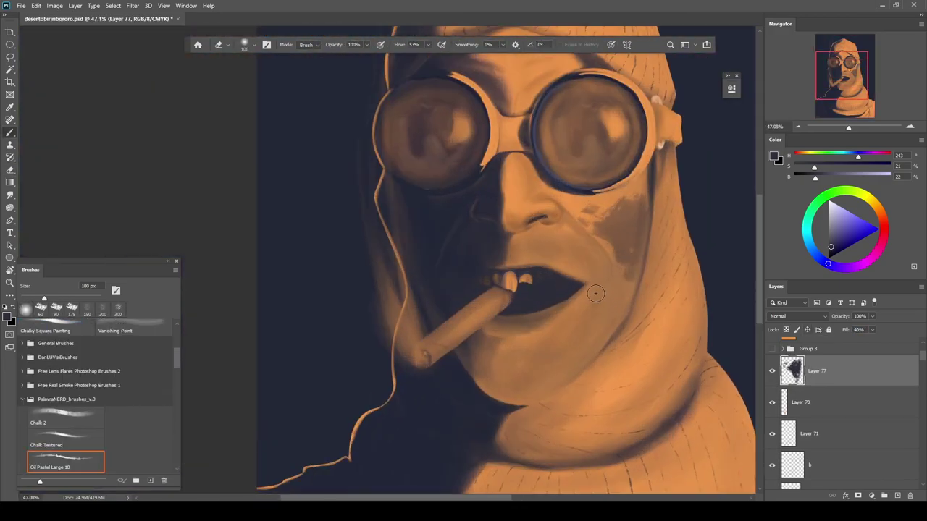
Try the Screen and Darken blend modes on Layer 77, then return it to Normal with fill at 100%
left_click(809, 316)
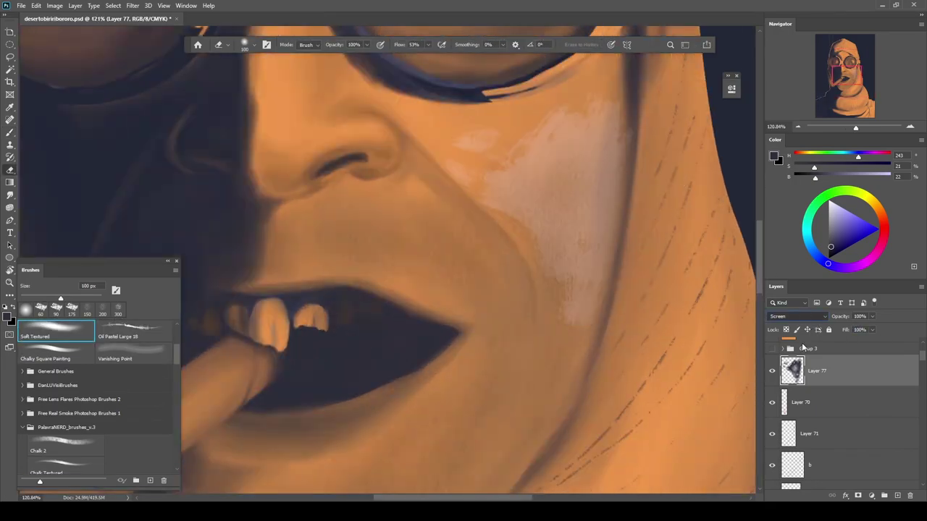
key("ctrl+z")
key("ctrl+z")
key("ctrl+z")
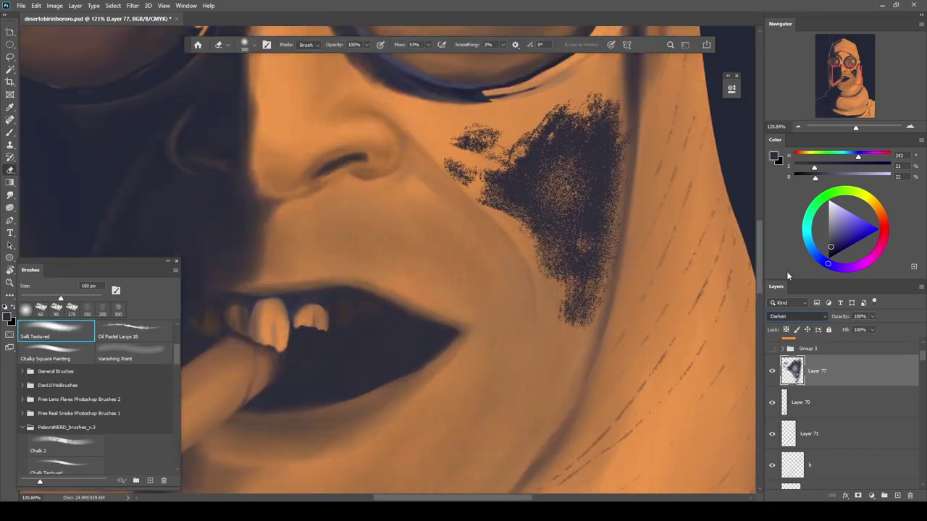
mouse_move(618, 310)
left_mouse_down()
mouse_move(470, 313)
mouse_move(483, 314)
left_mouse_up()
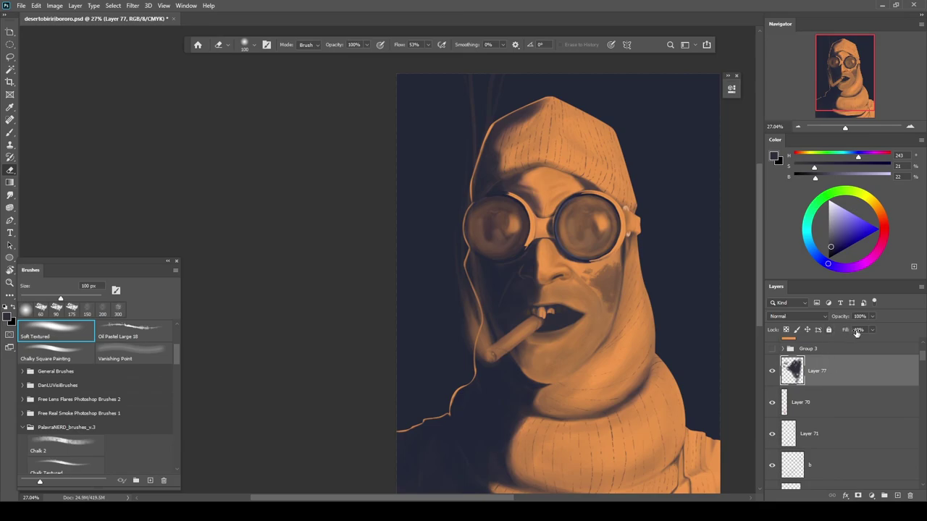
left_click_drag(848, 331, 875, 325)
left_click(805, 316)
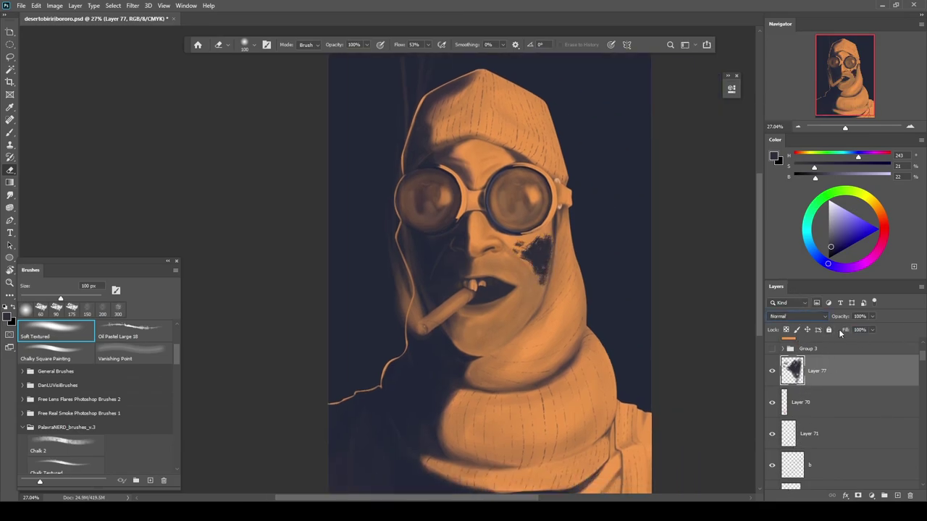
Break up the edges of the cheek smudge by erasing with the Oil Pastel Large 18 brush at smaller sizes
left_click(123, 326)
left_click_drag(540, 238, 599, 247)
mouse_move(538, 213)
left_mouse_down()
mouse_move(571, 234)
mouse_move(597, 235)
left_mouse_up()
key("bracketleft")
key("bracketleft")
key("bracketleft")
key("bracketleft")
key("bracketleft")
key("bracketleft")
key("bracketleft")
Speckle the cheek smudge with a Pores eraser at 150 px and 50 px, keeping Layer 77's fill at 100%
left_click(102, 310)
mouse_move(606, 302)
left_mouse_down()
mouse_move(587, 256)
mouse_move(540, 277)
left_mouse_up()
left_click_drag(845, 332, 878, 330)
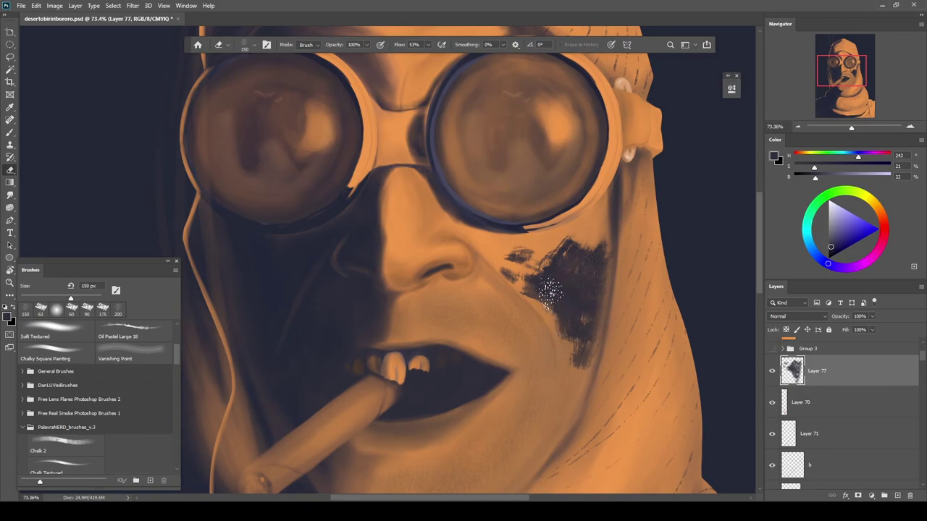
scroll(578, 308, "down", 6)
scroll(577, 308, "up", 4)
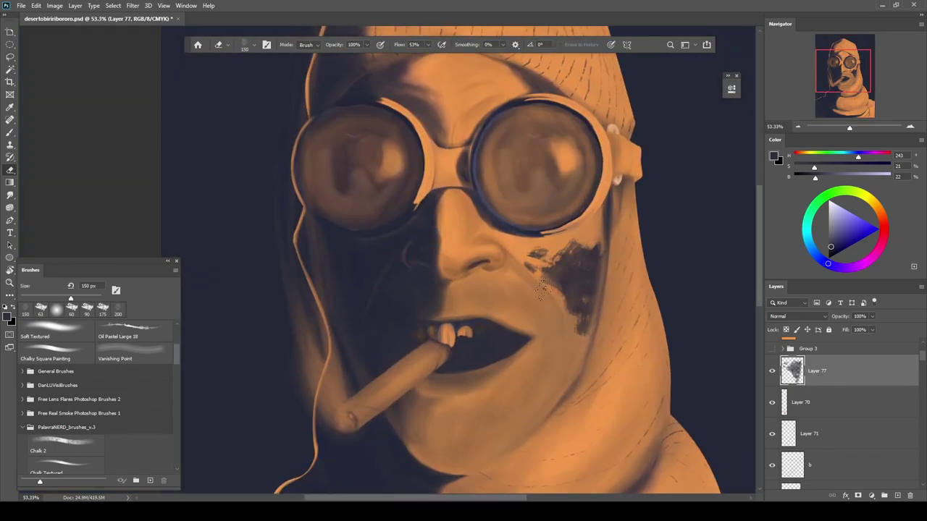
scroll(541, 292, "up", 3)
key("comma")
scroll(586, 292, "down", 5)
scroll(577, 321, "up", 4)
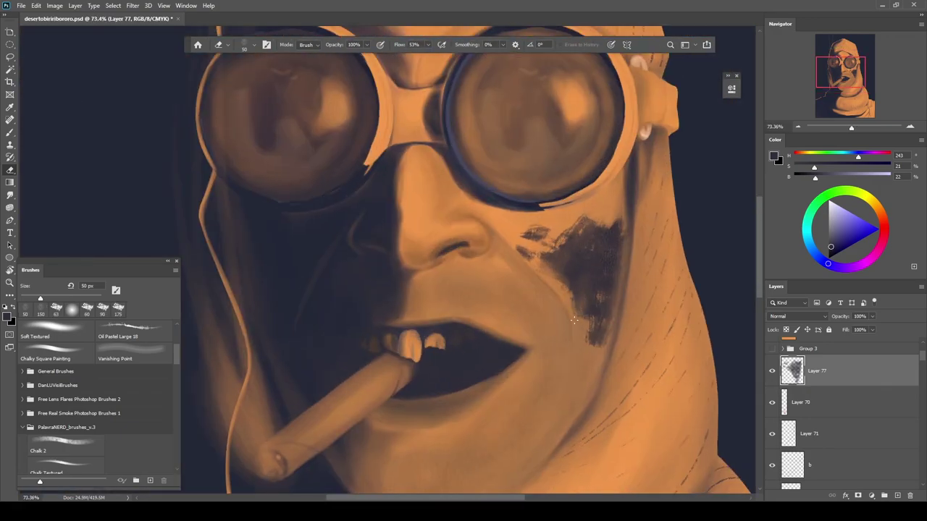
scroll(505, 305, "down", 5)
Paint a dark smudge on the chin below the mouth corner with the Oil Pastel Large 18 brush at 60 px
key("b")
scroll(500, 344, "up", 6)
scroll(449, 355, "down", 2)
scroll(453, 323, "up", 2)
mouse_move(454, 323)
left_mouse_down()
mouse_move(502, 284)
mouse_move(552, 273)
mouse_move(518, 370)
mouse_move(533, 278)
mouse_move(507, 351)
left_mouse_up()
key("ctrl+z")
mouse_move(525, 300)
left_mouse_down()
mouse_move(507, 349)
mouse_move(491, 340)
mouse_move(509, 335)
mouse_move(486, 360)
left_mouse_up()
scroll(530, 297, "down", 5)
Lower Layer 77's fill to 86%
left_click_drag(846, 329, 839, 332)
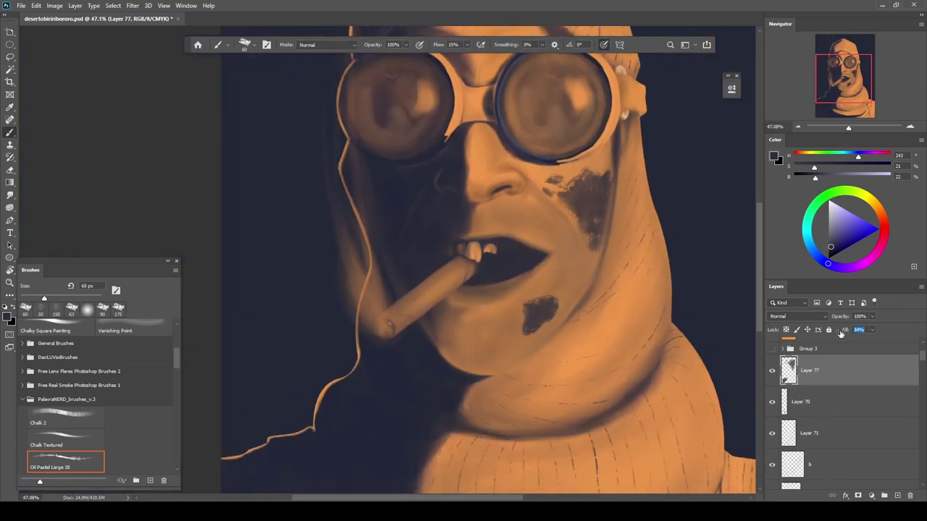
scroll(613, 318, "down", 4)
scroll(577, 322, "up", 4)
Speckle the chin smudge with a large Pores eraser and erase it completely
key("e")
left_click_drag(41, 299, 85, 299)
left_click(585, 315)
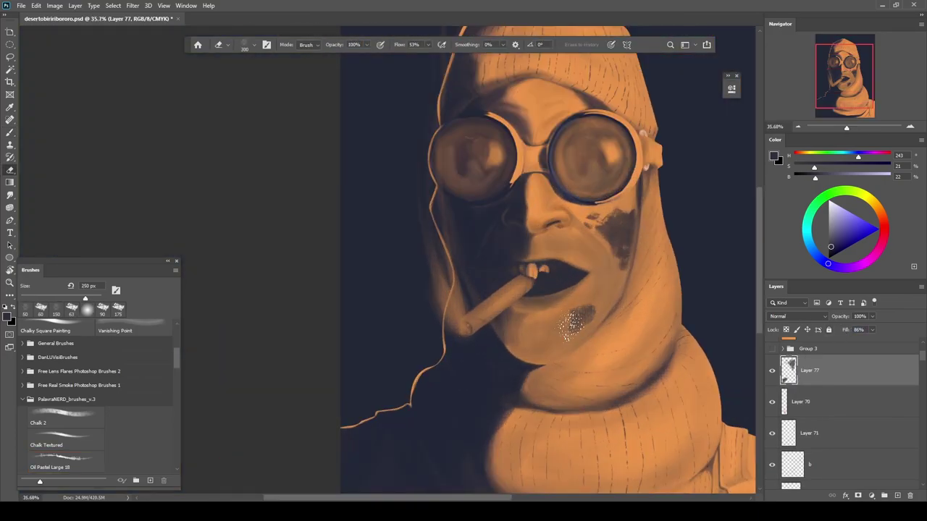
left_click(90, 441)
left_click_drag(594, 311, 577, 326)
key("b")
scroll(546, 325, "down", 4)
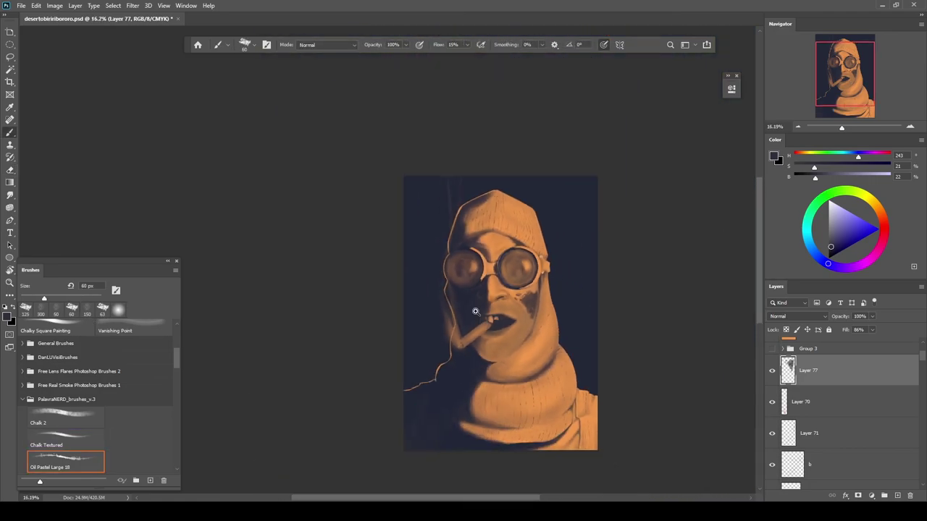
Paint a new dark smudge along the lower edge of the chin with the Oil Pastel Large 18 brush
scroll(491, 353, "up", 10)
mouse_move(472, 396)
left_mouse_down()
mouse_move(526, 394)
mouse_move(534, 418)
mouse_move(501, 435)
mouse_move(480, 376)
mouse_move(550, 369)
left_mouse_up()
left_click_drag(531, 329, 557, 330)
mouse_move(565, 340)
left_mouse_down()
mouse_move(594, 343)
mouse_move(561, 355)
left_mouse_up()
Reduce the brush to 35 px and add small dark flecks above the chin smudge
key("bracketleft")
key("bracketleft")
key("bracketleft")
key("bracketleft")
left_click_drag(559, 299, 602, 301)
key("e")
key("b")
scroll(573, 252, "down", 3)
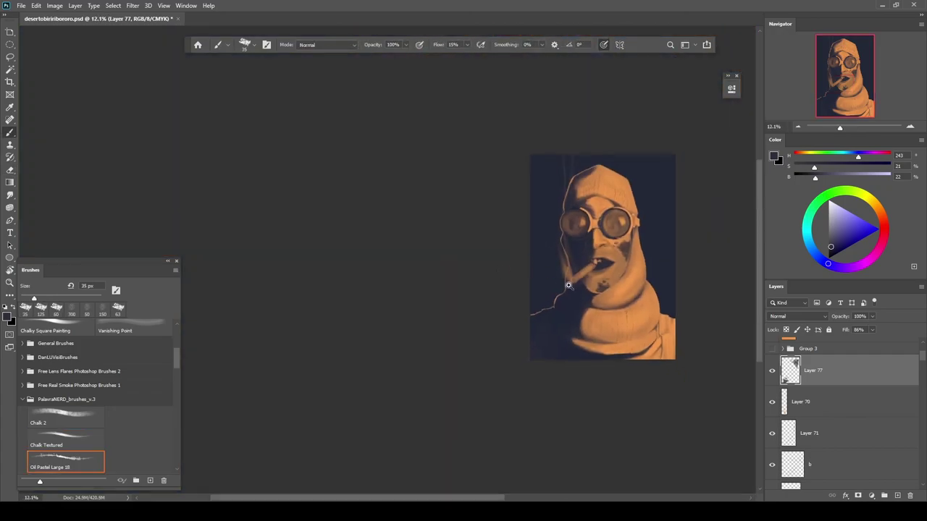
scroll(474, 302, "up", 6)
left_click_drag(474, 302, 469, 310)
Speckle the chin smudge and its flecks with the Pores eraser at 80 px, then return to the brush
key("e")
scroll(542, 281, "down", 5)
scroll(542, 281, "up", 5)
left_click(178, 470)
scroll(179, 469, "down", 2)
left_click(65, 437)
scroll(442, 322, "up", 2)
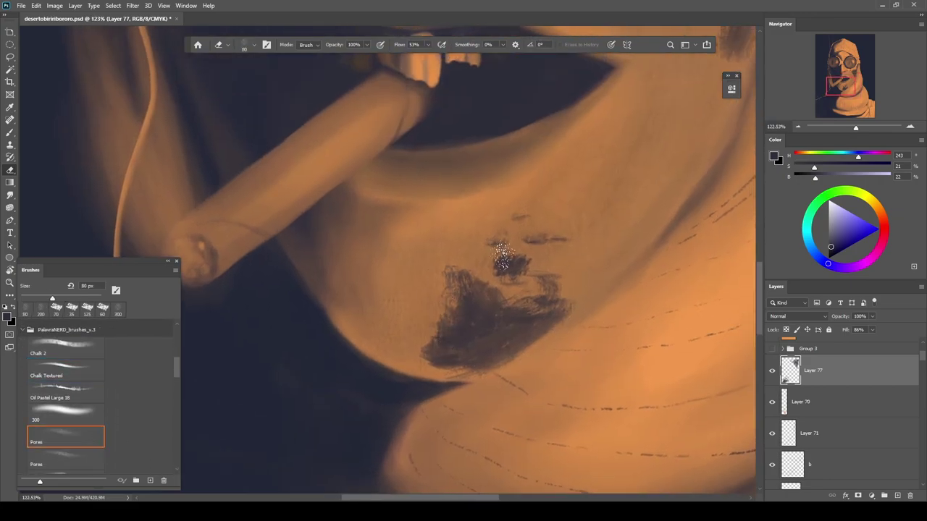
scroll(559, 299, "down", 5)
scroll(559, 300, "down", 2)
key("b")
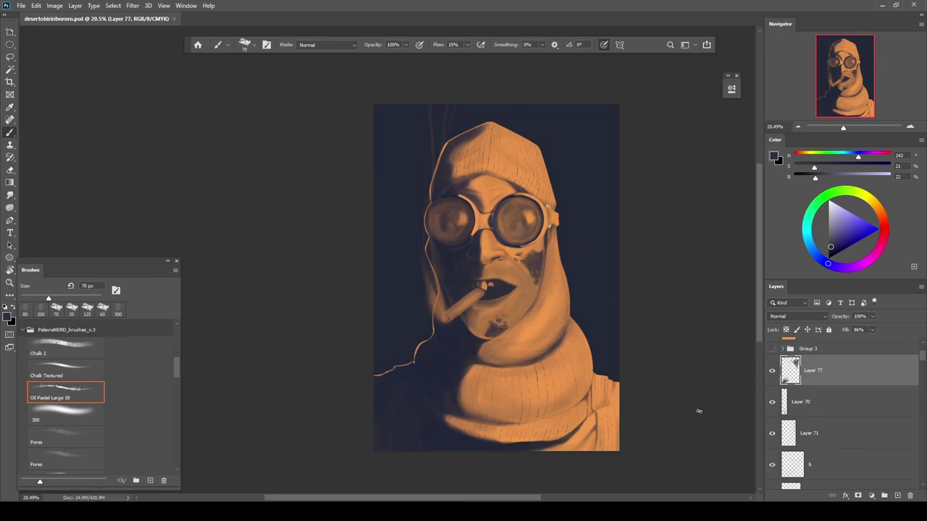
Add a new layer directly above the navy background, Layer 72
left_click_drag(922, 359, 920, 480)
left_click(813, 403)
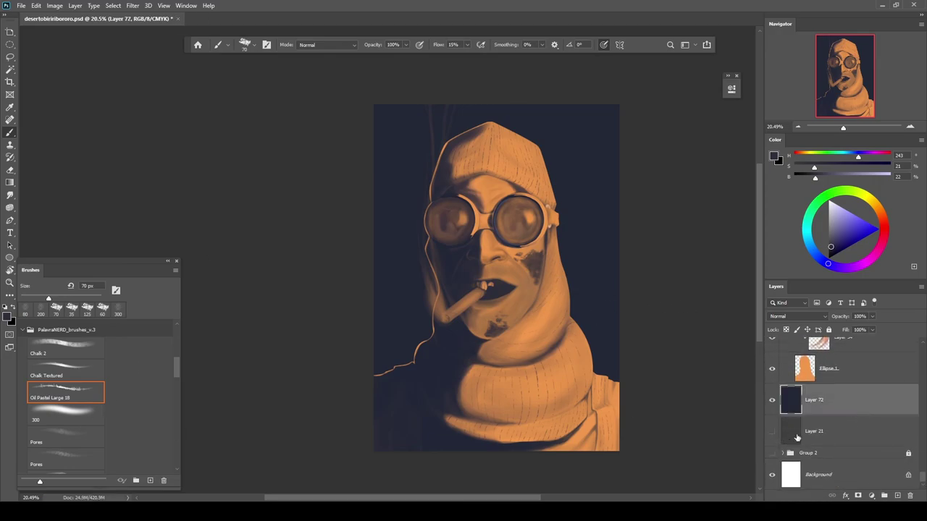
key("ctrl+shift+alt+n")
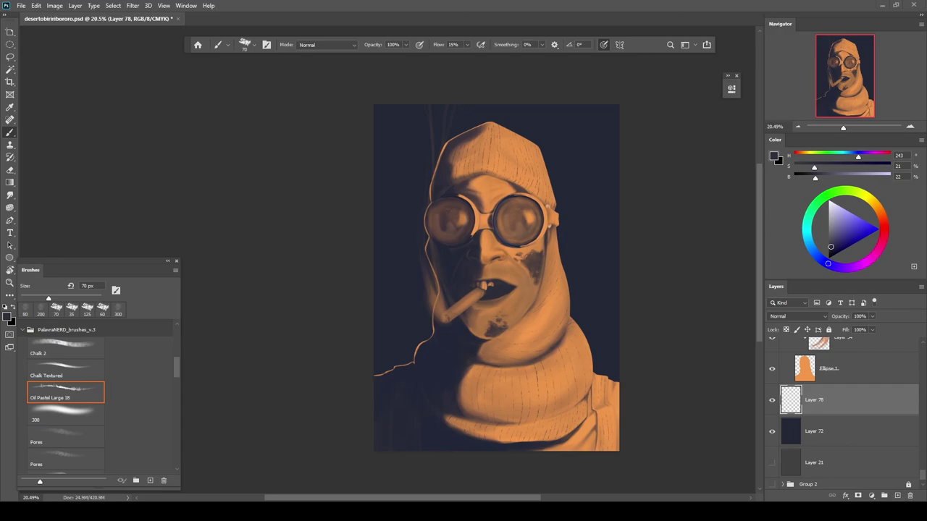
left_click(802, 439)
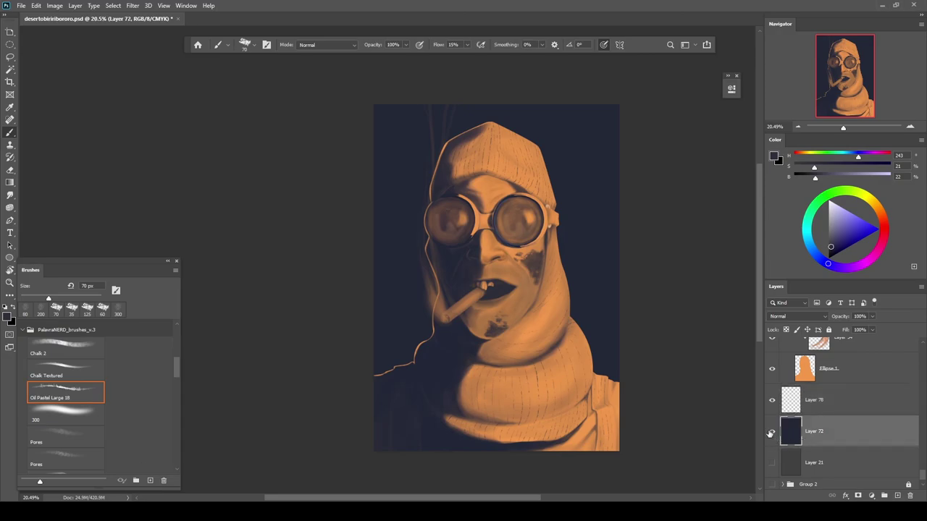
Choose Main_Brush for painting and make Layer 78 the active layer
left_click(68, 372)
left_click(22, 330)
left_click_drag(177, 420, 174, 316)
left_click(64, 332)
key("e")
key("b")
key("ctrl+z")
left_click_drag(923, 469, 924, 481)
left_click(817, 370)
Paint soft dark tones into the background around the figure at 400 px, sampling a navy shade from the canvas
key("bracketright")
key("bracketright")
key("bracketright")
key("bracketright")
key("bracketright")
key("bracketright")
key("bracketright")
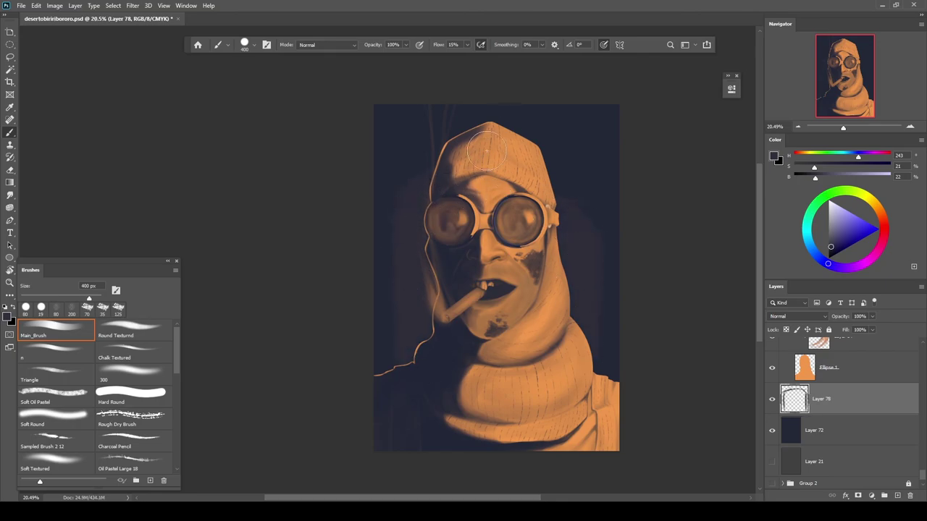
left_click_drag(577, 271, 587, 340)
left_click(609, 289, "alt")
left_click_drag(606, 275, 601, 305)
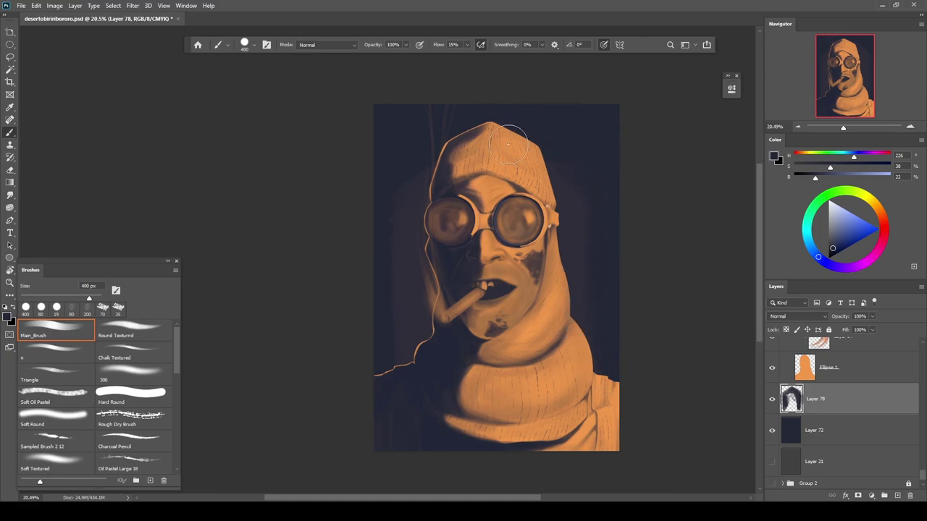
Blend the dark background around the figure with navy tones sampled from the canvas, enlarging the brush to 1100 px
left_click(414, 276, "alt")
left_click(389, 312, "alt")
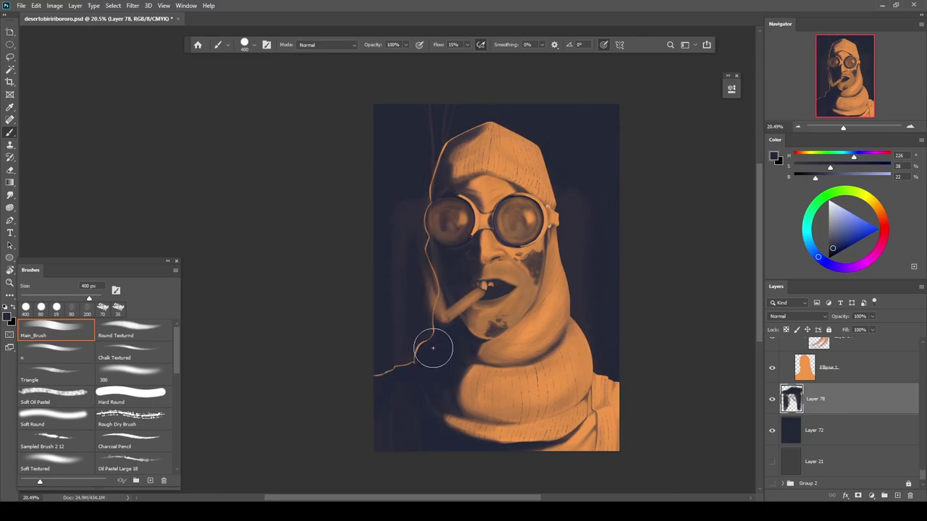
left_click(427, 105, "alt")
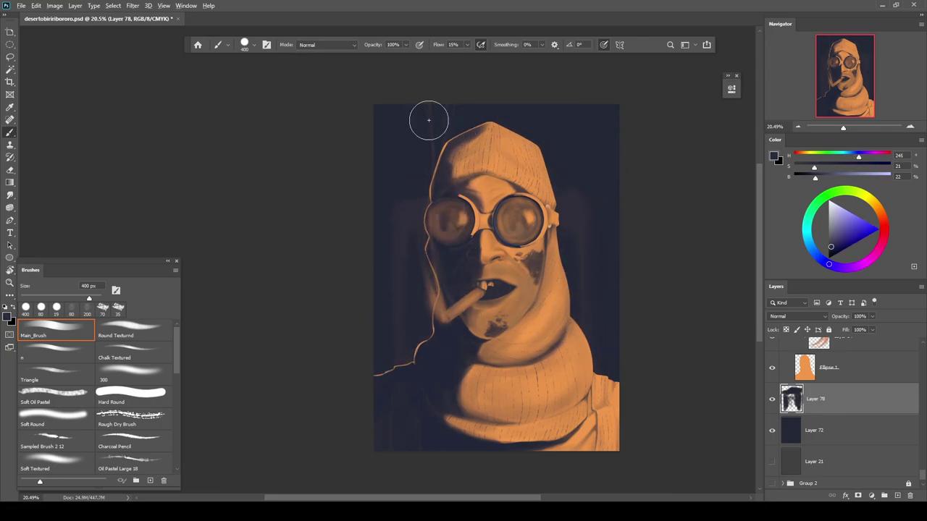
key("bracketright")
key("bracketright")
key("bracketright")
key("bracketright")
key("bracketright")
key("bracketright")
key("bracketright")
mouse_move(405, 145)
left_mouse_down()
mouse_move(625, 261)
mouse_move(473, 124)
mouse_move(619, 333)
left_mouse_up()
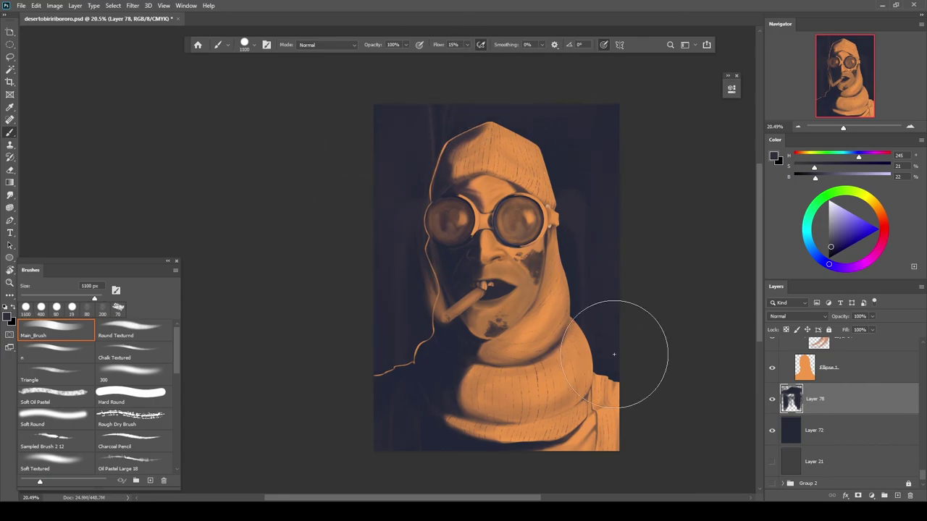
On a new layer, brush a scarf-sampled brownish orange faintly over the background at 1100 px and merge it down
key("ctrl+shift+alt+n")
left_click(547, 306, "alt")
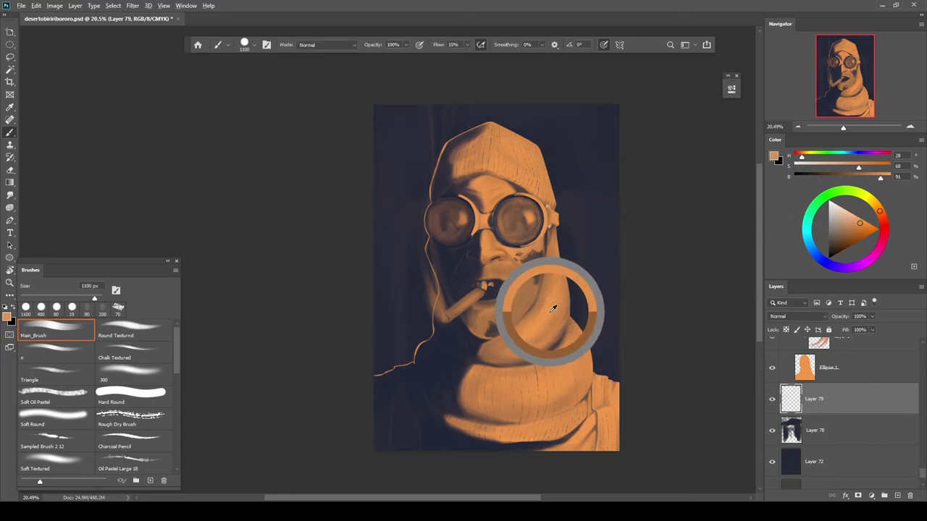
mouse_move(616, 246)
left_mouse_down()
mouse_move(600, 331)
mouse_move(621, 341)
mouse_move(604, 379)
left_mouse_up()
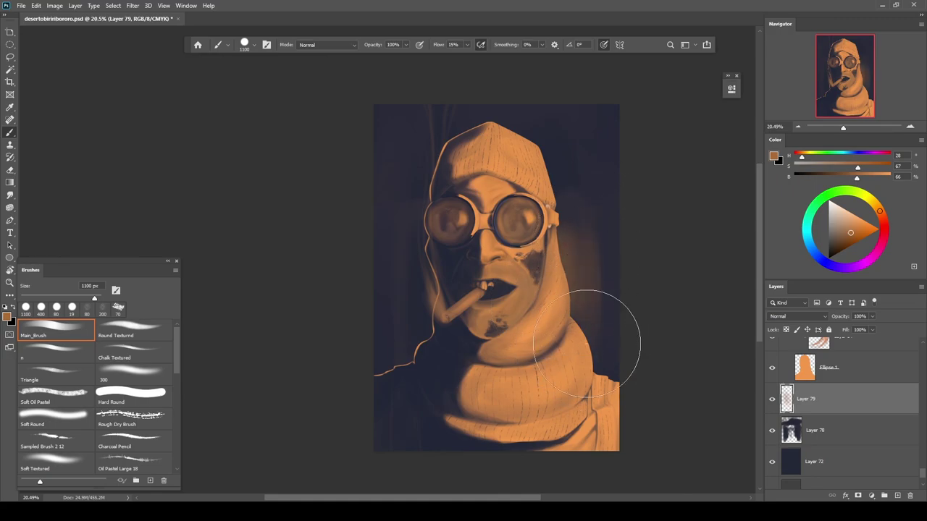
mouse_move(614, 128)
left_mouse_down()
mouse_move(522, 123)
mouse_move(518, 134)
mouse_move(421, 142)
mouse_move(384, 339)
left_mouse_up()
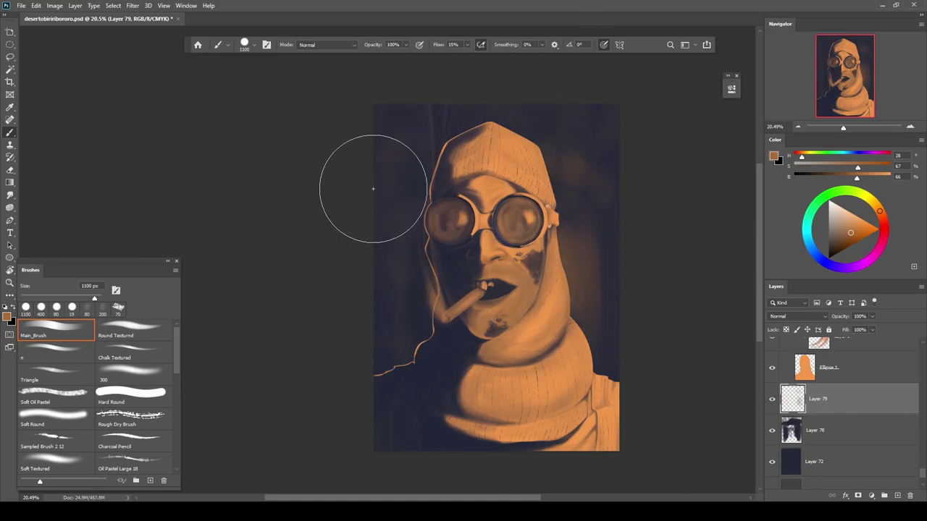
key("ctrl+e")
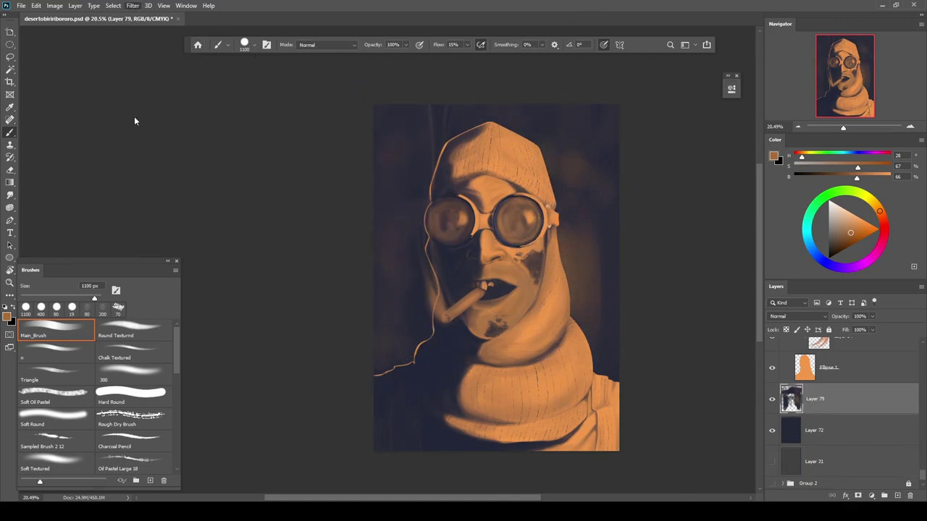
key("space")
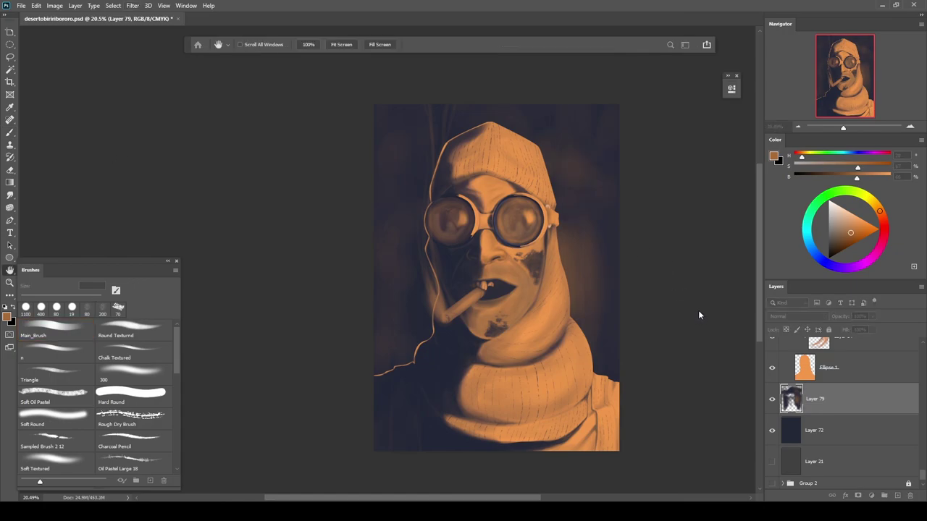
Add another layer above the background paint and choose the 300 brush with an orange sampled from the scarf
key("ctrl+shift+alt+n")
left_click(134, 373)
scroll(424, 220, "up", 3)
left_click(592, 331, "alt")
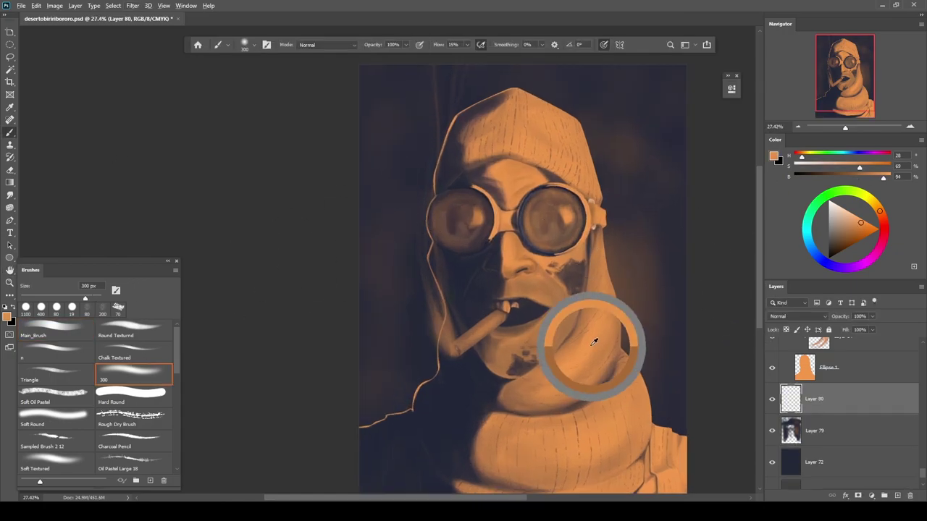
Build up a soft orange glow in the background beside the shadowed goggle with progressively larger dabs up to 2500 px
key("bracketright")
key("bracketright")
key("bracketright")
key("bracketright")
key("bracketright")
key("bracketright")
key("bracketright")
key("bracketright")
key("bracketright")
left_click(416, 213)
key("bracketright")
key("bracketright")
key("bracketright")
left_click(417, 215)
key("bracketright")
key("bracketright")
key("bracketright")
key("bracketright")
key("bracketright")
key("bracketright")
key("bracketright")
key("bracketright")
left_click(427, 212)
left_click(406, 206)
left_click(415, 215)
Brighten the core of the glow beside the shadowed goggle at 400 px with a lighter orange sampled from the canvas
scroll(415, 216, "up", 6)
key("bracketleft")
key("bracketleft")
key("bracketleft")
key("bracketleft")
key("bracketleft")
key("bracketleft")
key("bracketleft")
key("bracketleft")
key("bracketleft")
key("bracketleft")
key("bracketleft")
key("bracketleft")
key("bracketleft")
key("bracketleft")
key("bracketleft")
key("bracketleft")
key("bracketleft")
key("bracketleft")
key("bracketleft")
key("bracketleft")
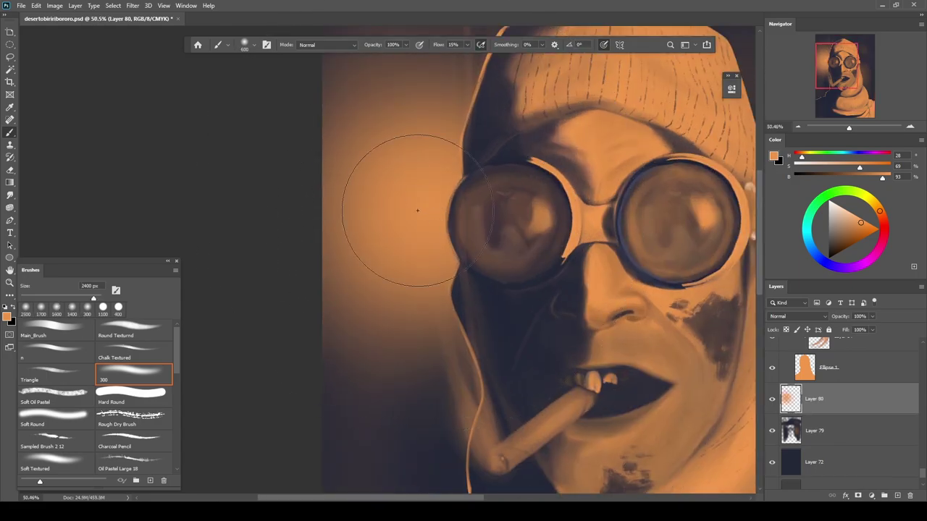
scroll(573, 194, "down", 10)
scroll(575, 188, "up", 1)
left_click_drag(627, 298, 548, 299)
scroll(643, 315, "down", 3)
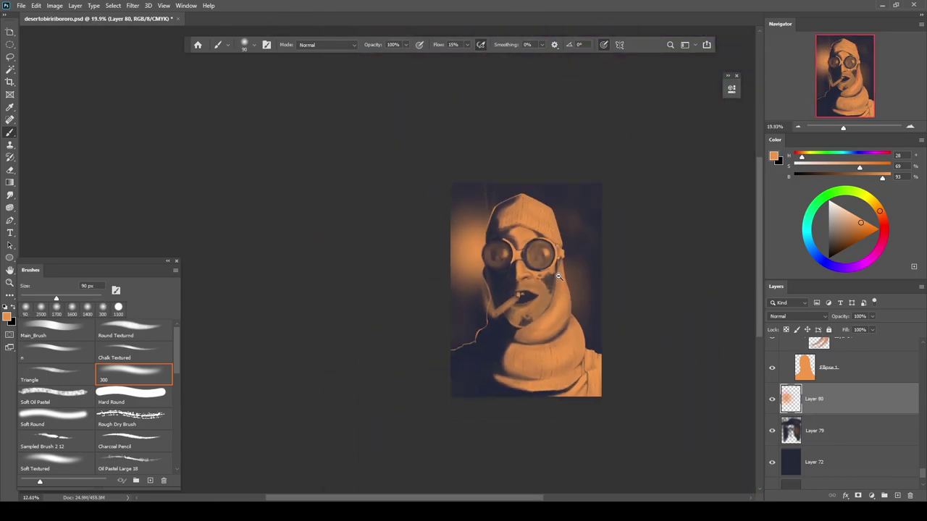
scroll(519, 286, "up", 5)
key("bracketright")
key("bracketright")
key("bracketright")
key("bracketright")
key("bracketright")
key("bracketright")
key("bracketright")
key("bracketright")
left_click_drag(565, 185, 619, 209)
mouse_move(713, 424)
left_mouse_down()
mouse_move(678, 284)
mouse_move(703, 384)
left_mouse_up()
left_click(678, 286, "alt")
left_click_drag(331, 192, 462, 293)
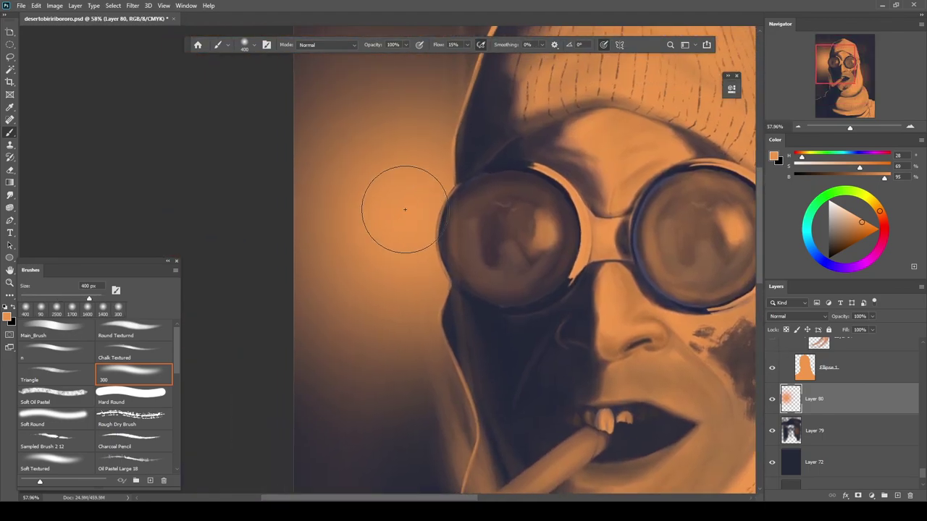
Try a different blend mode on the orange glow layer
scroll(499, 294, "down", 7)
left_click(808, 317)
left_click(797, 352)
scroll(797, 316, "up", 9)
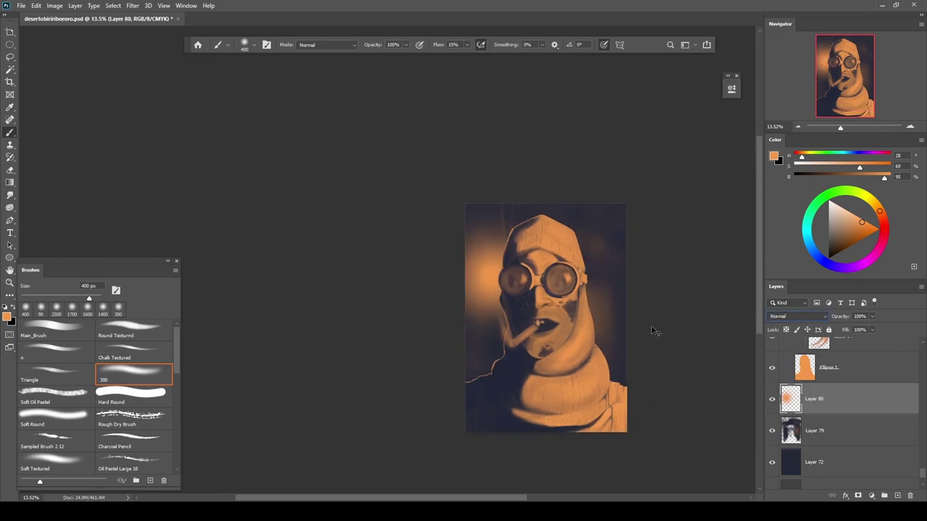
Scale the orange glow on Layer 80 down to about 68% beside the shadowed goggle
left_click_drag(654, 333, 620, 332)
key("ctrl+t")
left_click_drag(547, 360, 498, 317)
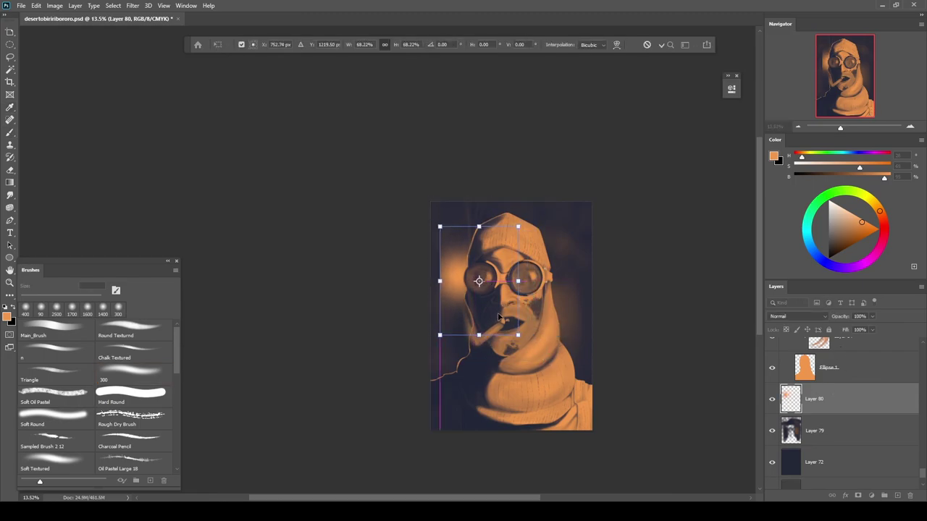
key("Return")
Strengthen the reduced glow beside the goggle with soft orange dabs, enlarging the brush up to 1800 px
scroll(454, 294, "up", 1)
key("bracketright")
key("bracketright")
key("bracketright")
key("bracketright")
key("bracketright")
key("bracketright")
key("bracketright")
key("bracketright")
left_click_drag(448, 284, 471, 277)
key("bracketright")
key("bracketright")
left_click(466, 277)
left_click_drag(697, 340, 652, 311)
Brush an orange glow into the background's upper-right corner on a new layer at 2200 px, and make Layer 80 active
key("ctrl+shift+n")
key("Return")
key("bracketright")
key("bracketright")
key("bracketright")
key("bracketright")
mouse_move(588, 199)
left_mouse_down()
mouse_move(565, 109)
mouse_move(567, 137)
left_mouse_up()
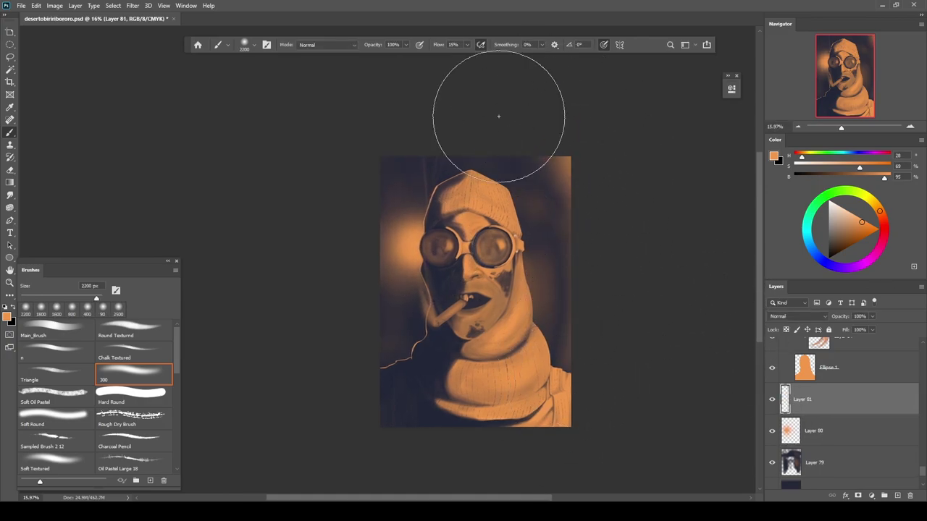
left_click(851, 433)
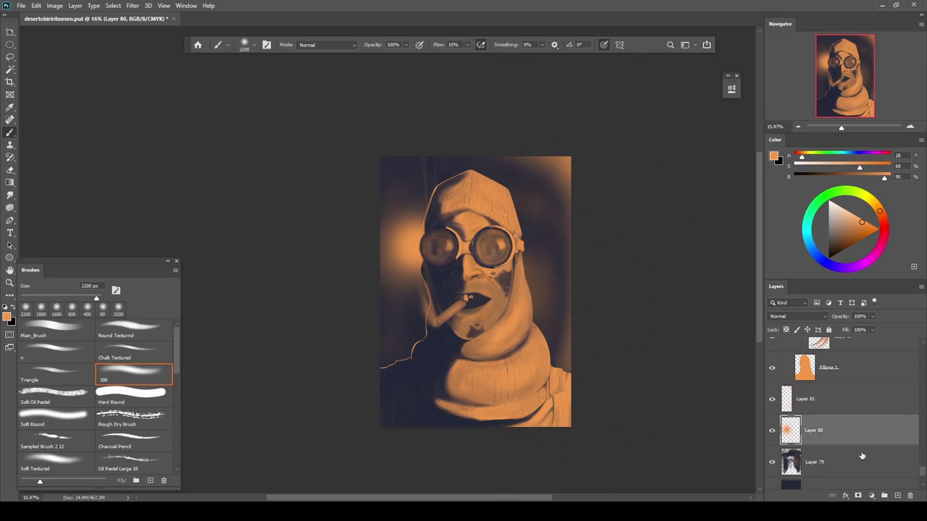